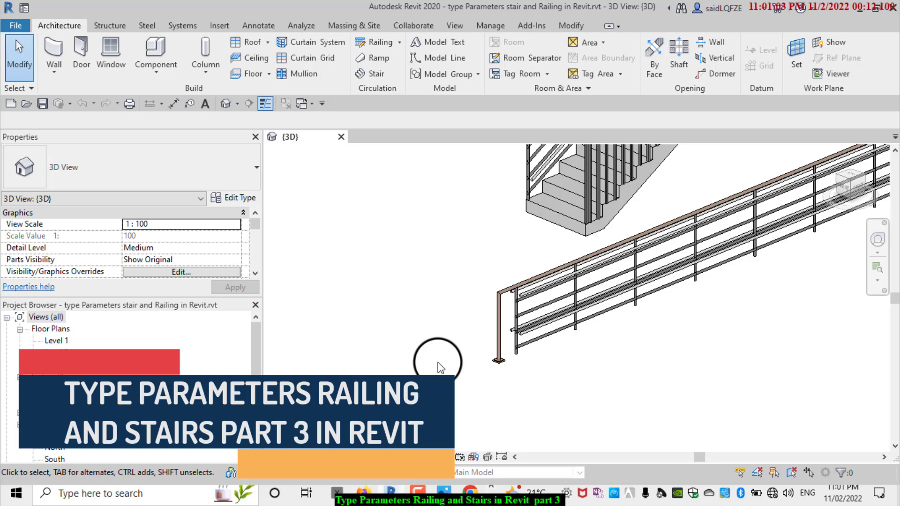
Zoom in and out around the cast-in-place stair and its railings in the 3D view.
scroll(682, 399, down, 2)
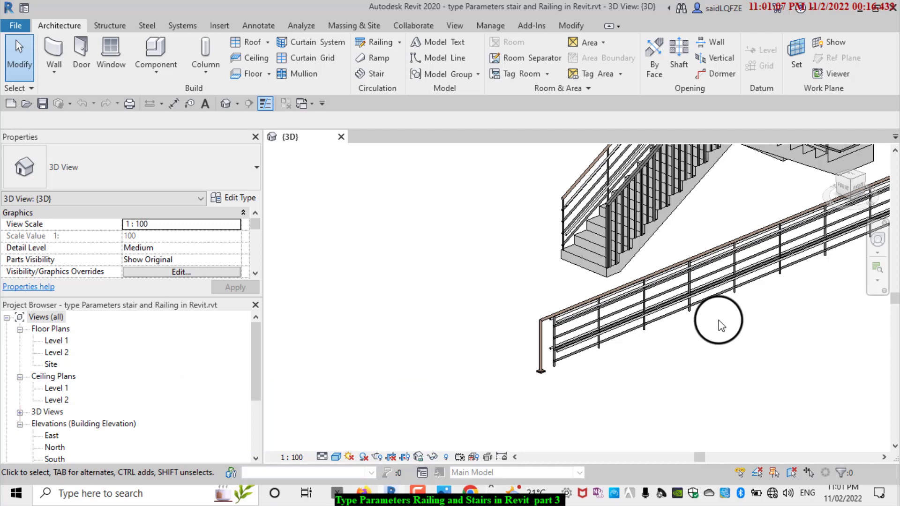
scroll(719, 321, up, 1)
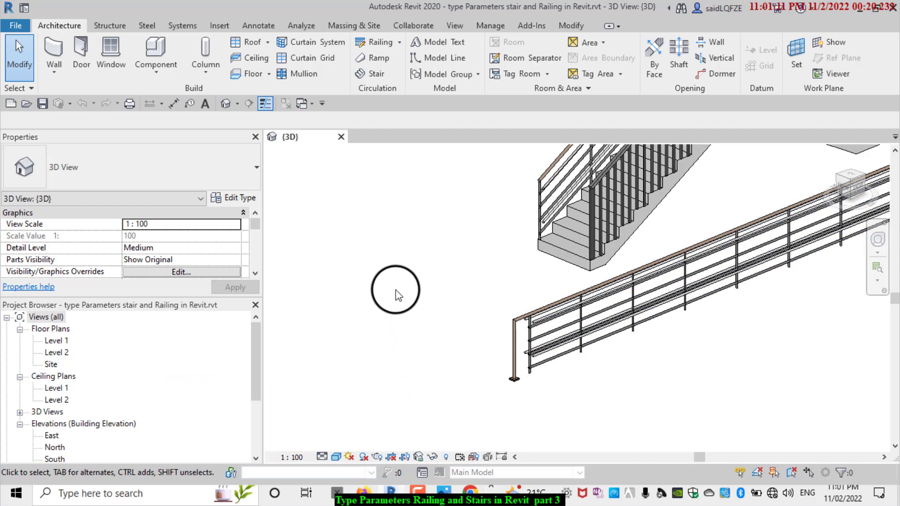
scroll(458, 362, down, 2)
scroll(497, 323, up, 1)
scroll(530, 281, up, 1)
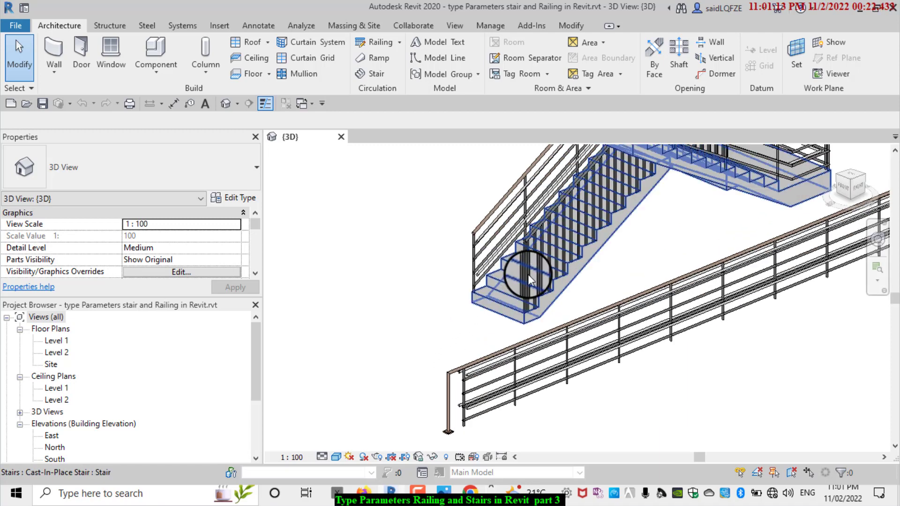
scroll(530, 281, up, 1)
scroll(437, 237, up, 1)
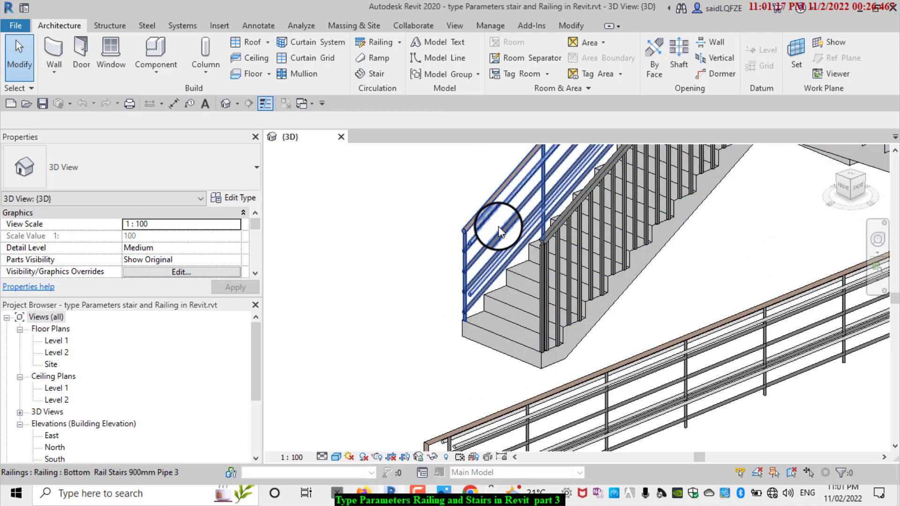
scroll(499, 226, down, 2)
scroll(458, 437, up, 2)
scroll(445, 419, up, 2)
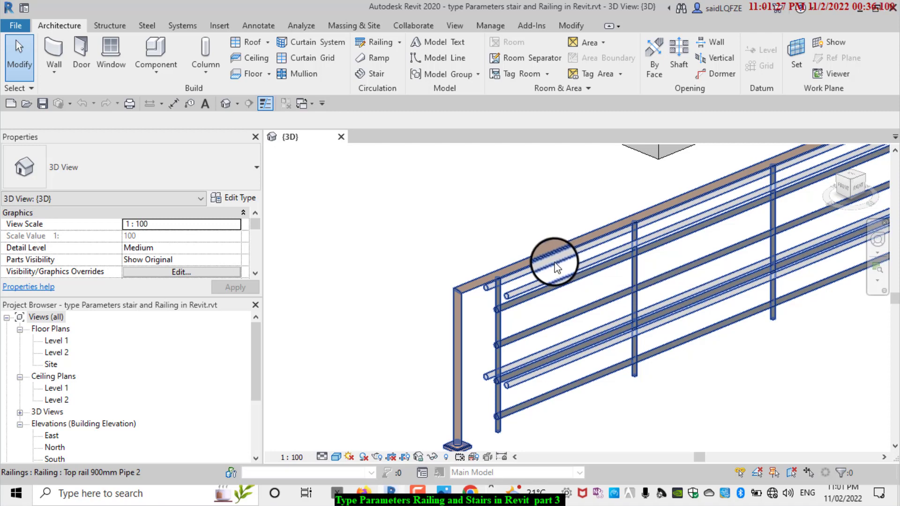
Select the railing and review its Top rail 900mm Pipe 2 type parameters, then cancel unchanged.
click(246, 199)
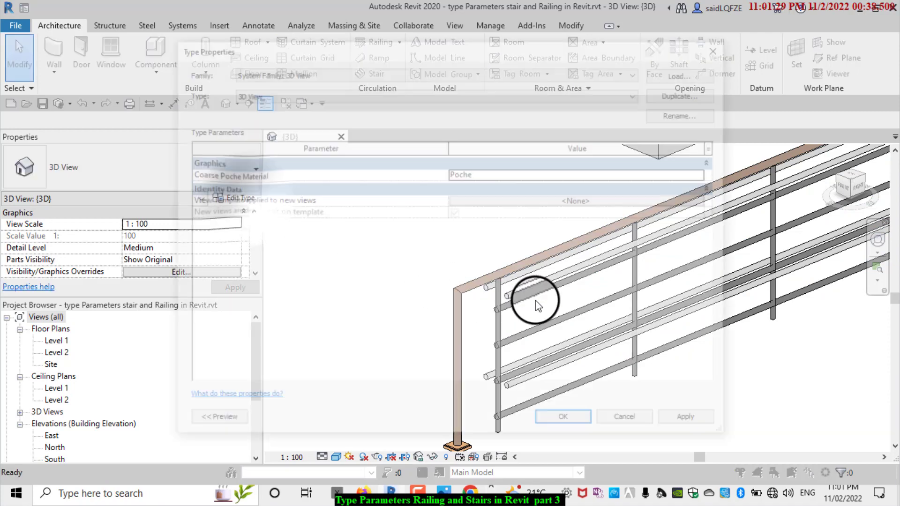
click(622, 424)
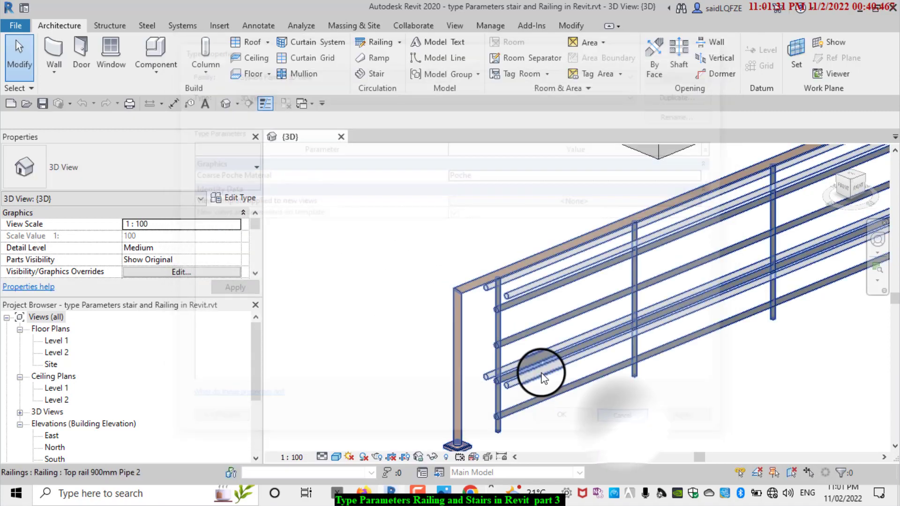
click(530, 295)
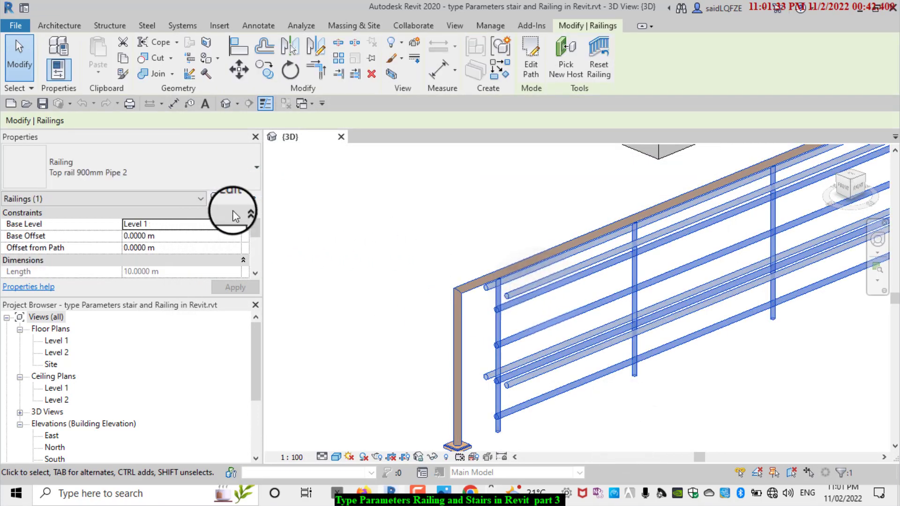
click(237, 198)
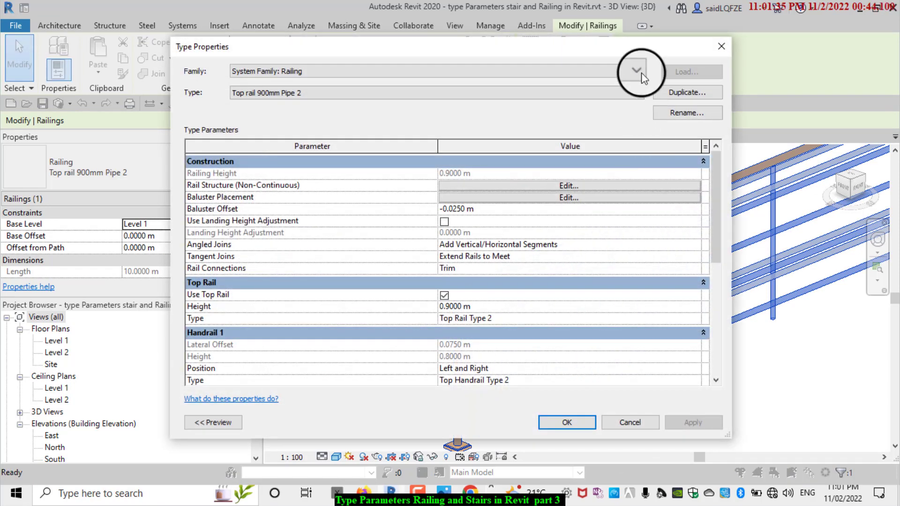
mouse_move(623, 43)
mouse_down()
mouse_move(406, 45)
mouse_move(443, 32)
mouse_up()
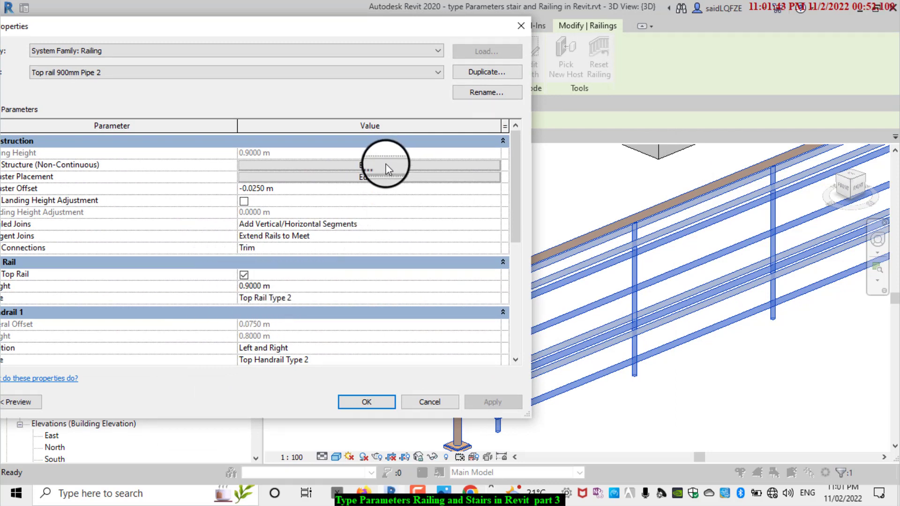
click(438, 407)
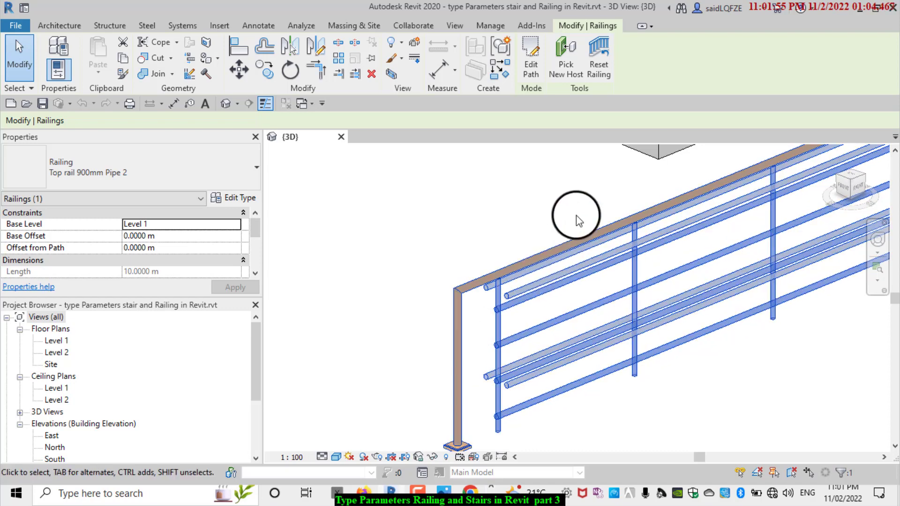
Zoom in on the railing's end post and rails, then deselect the railing.
scroll(468, 195, down, 1)
scroll(424, 267, down, 1)
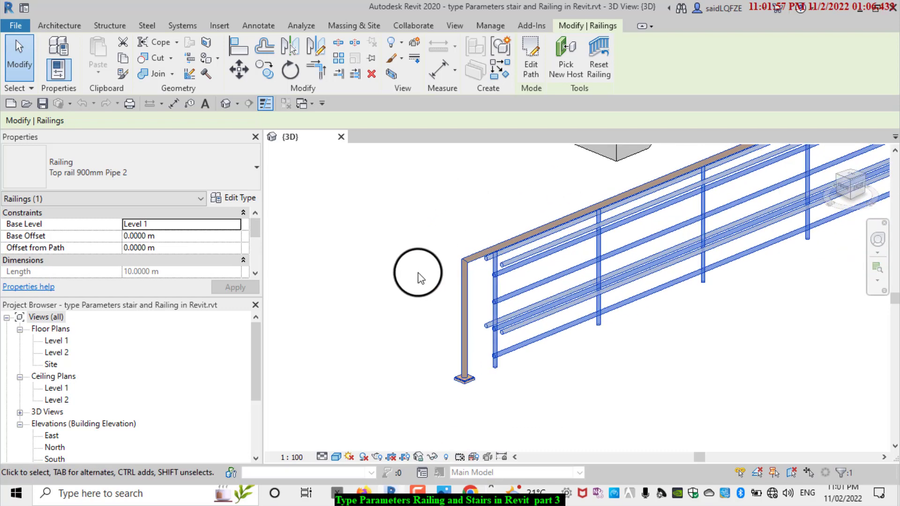
scroll(418, 277, up, 2)
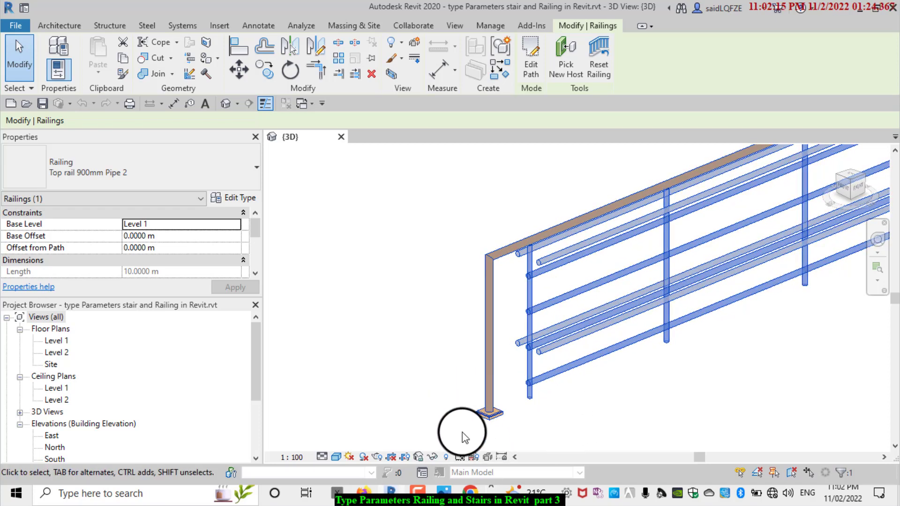
scroll(539, 408, down, 3)
scroll(494, 328, up, 2)
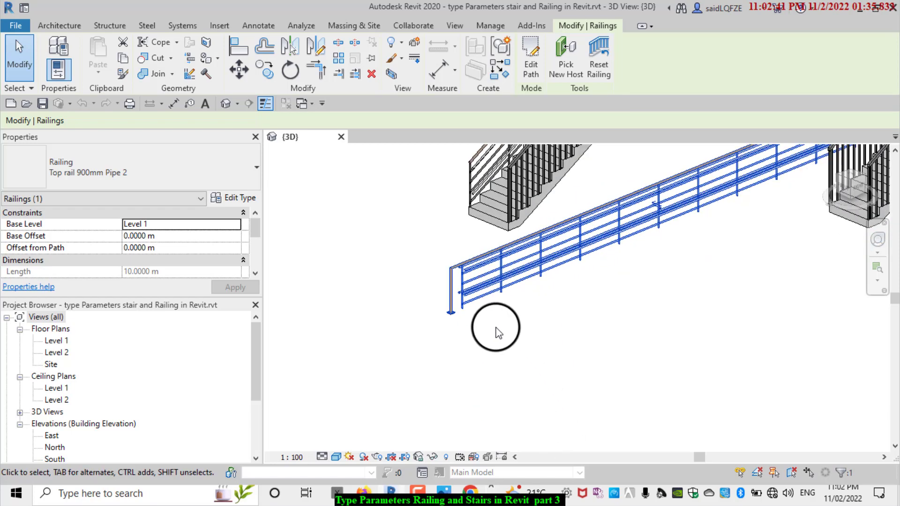
scroll(464, 278, up, 1)
scroll(464, 277, up, 2)
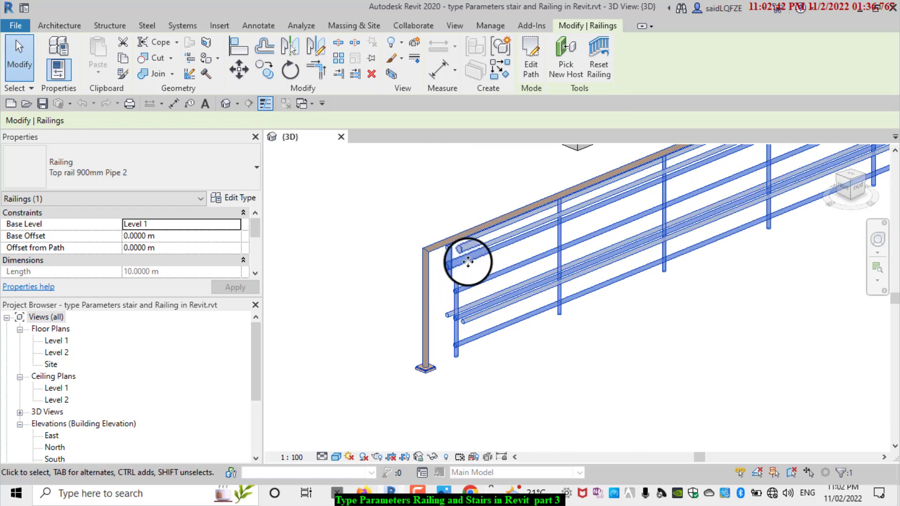
scroll(468, 261, up, 2)
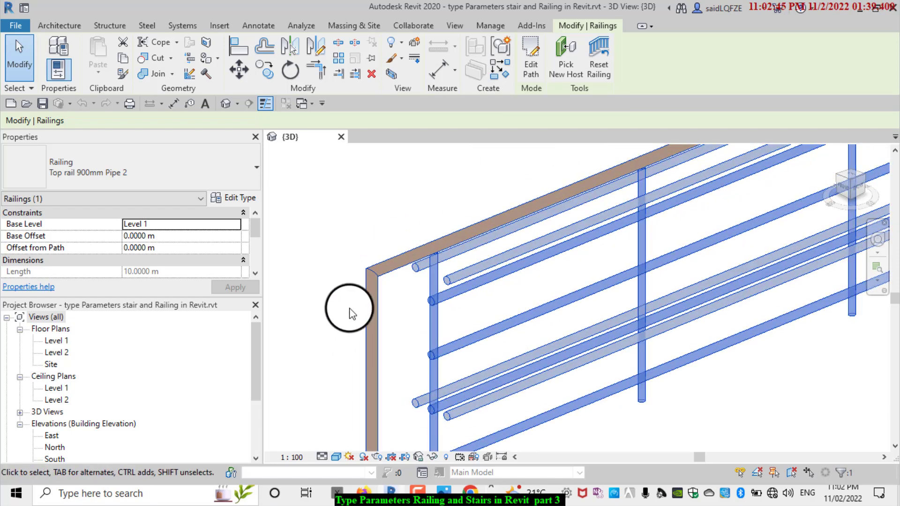
scroll(493, 268, down, 1)
scroll(487, 285, down, 1)
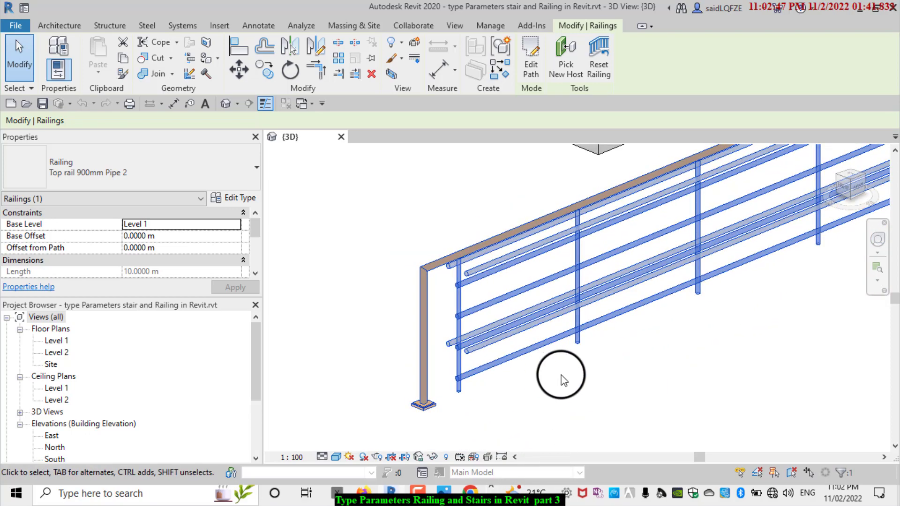
click(544, 372)
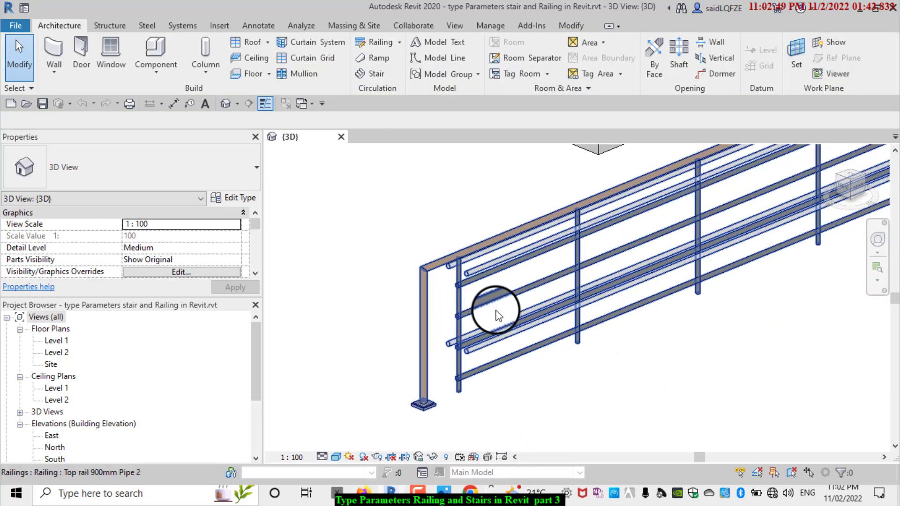
Keep zooming around the railing to inspect its rails and posts up close.
scroll(428, 304, up, 2)
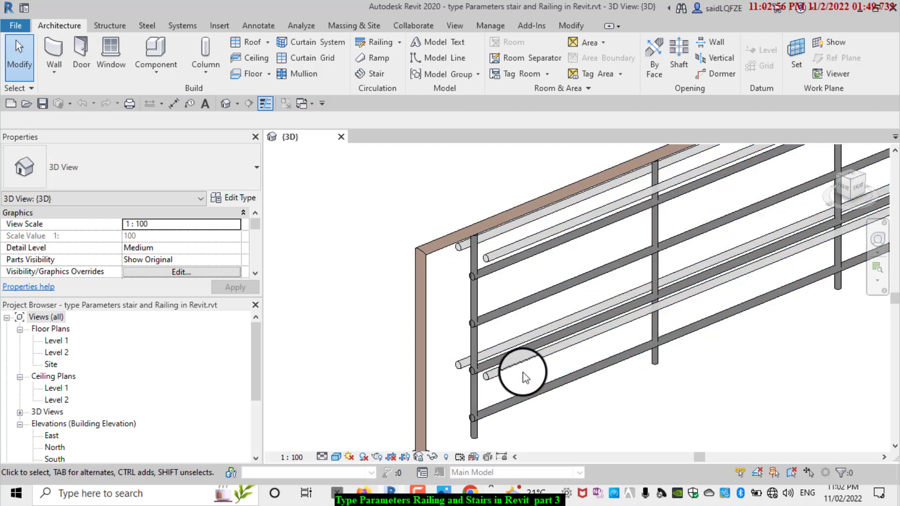
scroll(450, 343, up, 2)
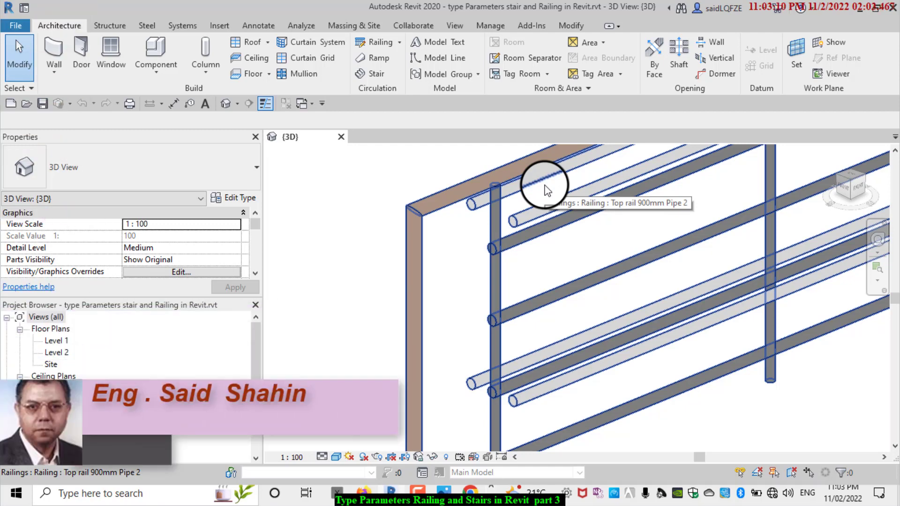
scroll(399, 240, down, 1)
scroll(330, 263, down, 2)
scroll(459, 195, up, 2)
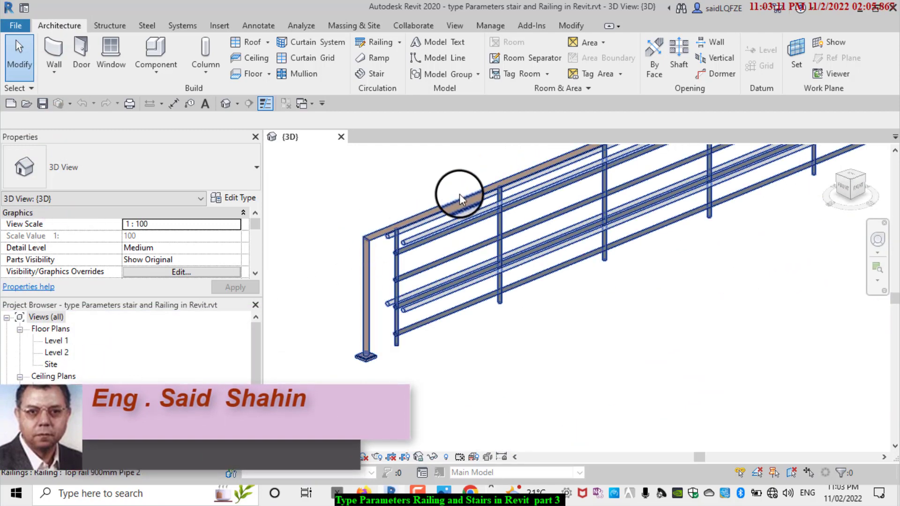
scroll(515, 171, up, 1)
scroll(507, 176, up, 2)
scroll(516, 253, down, 1)
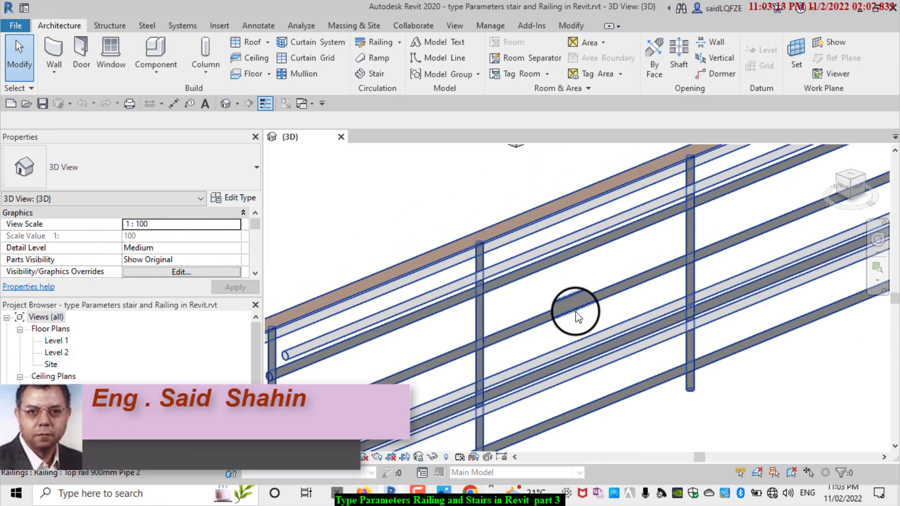
scroll(724, 223, down, 1)
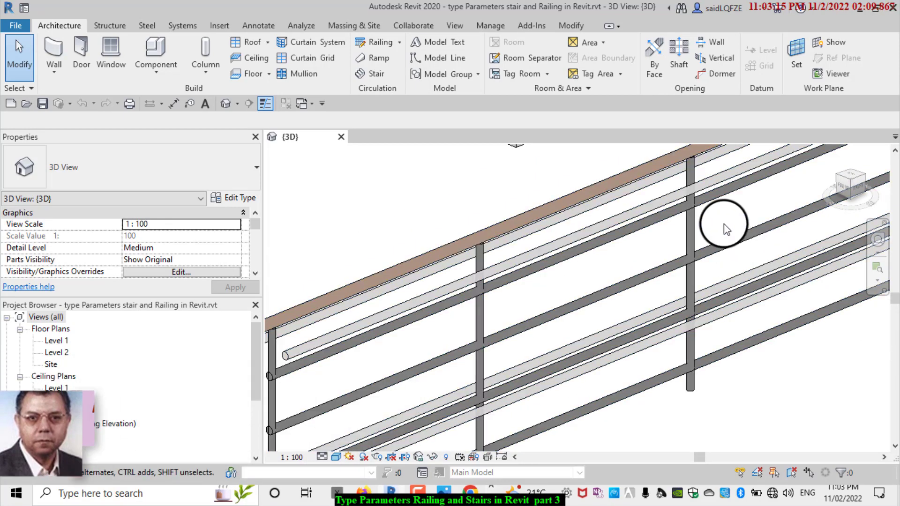
scroll(472, 320, down, 2)
scroll(604, 232, up, 2)
scroll(604, 232, up, 1)
scroll(621, 193, up, 1)
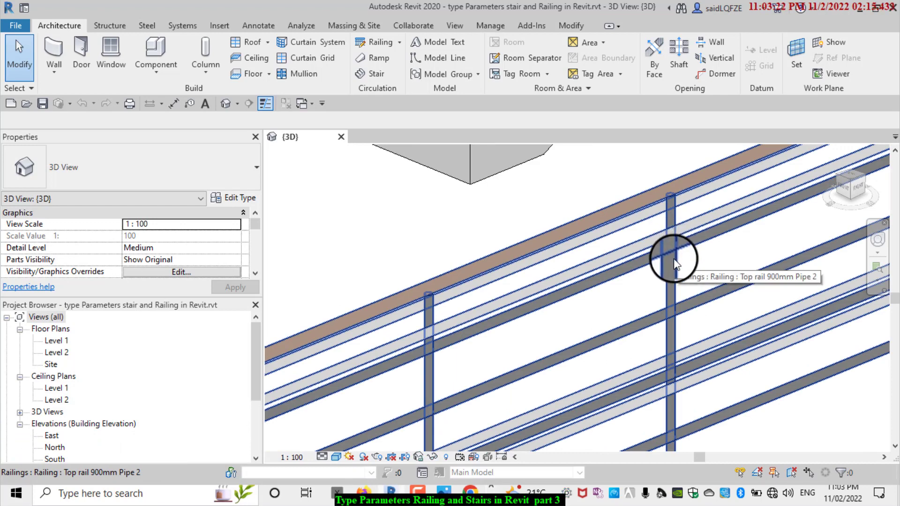
Show the labelled railing diagram in Photos and zoom to the handrail support.
click(448, 492)
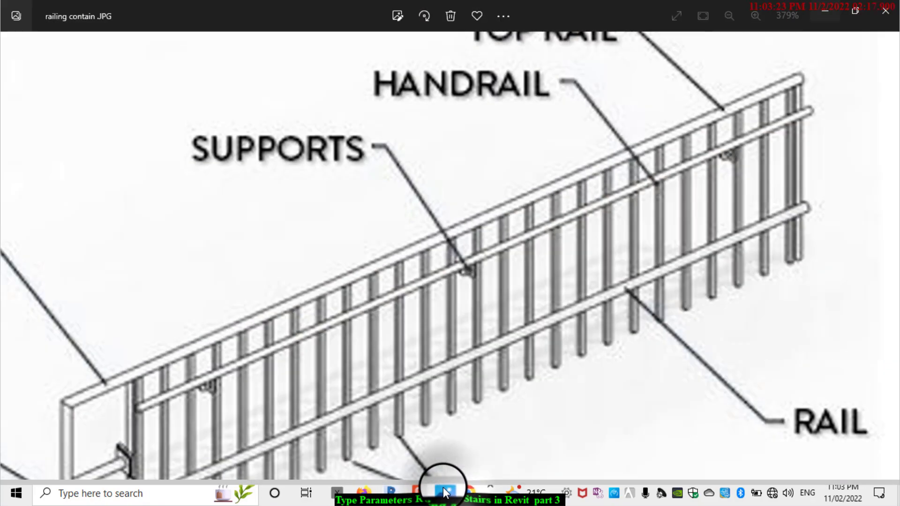
scroll(670, 264, down, 1)
scroll(667, 257, down, 2)
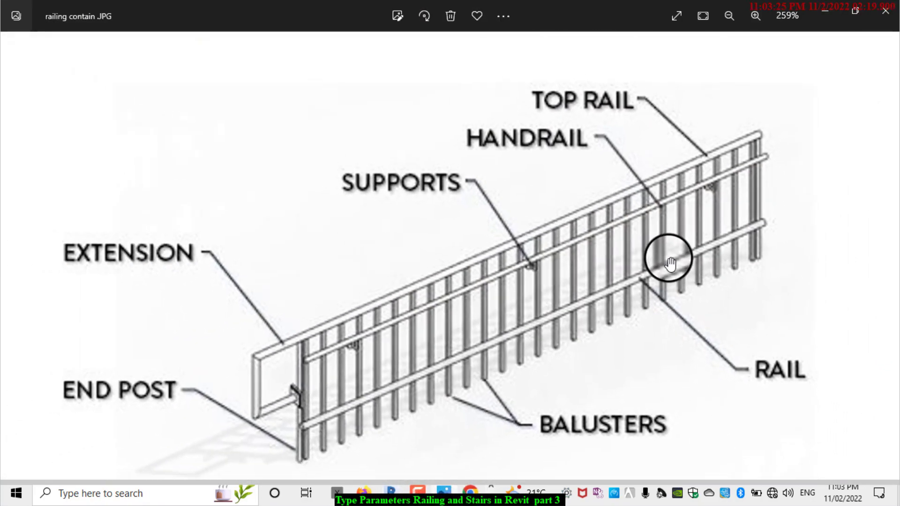
scroll(567, 261, up, 1)
scroll(526, 302, up, 2)
scroll(504, 251, up, 1)
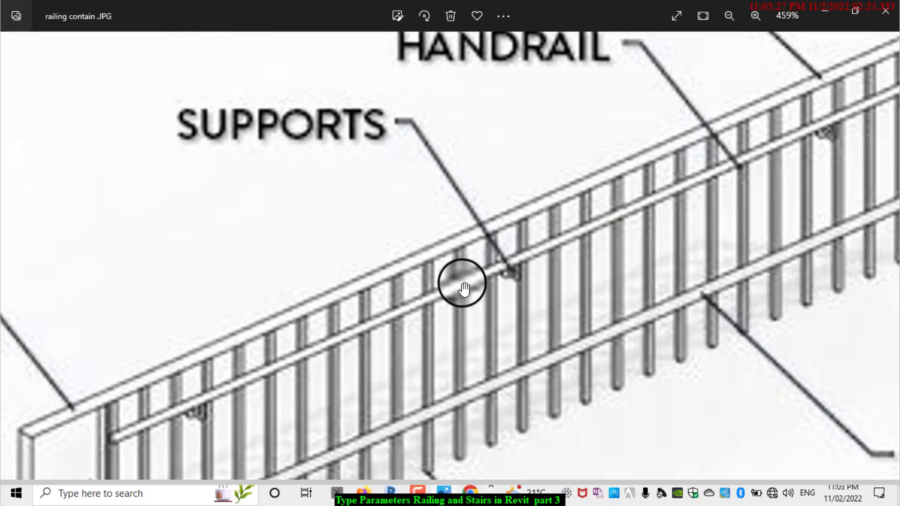
drag(502, 217, 493, 220)
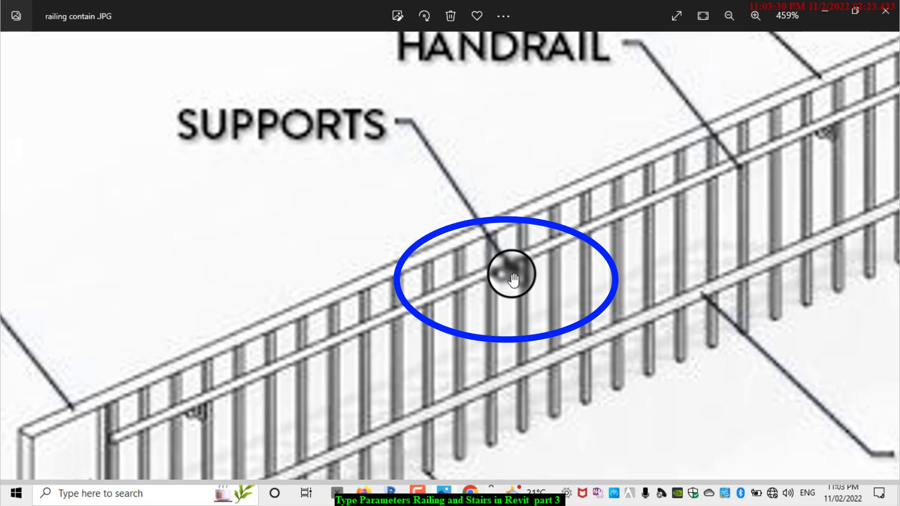
scroll(441, 262, up, 2)
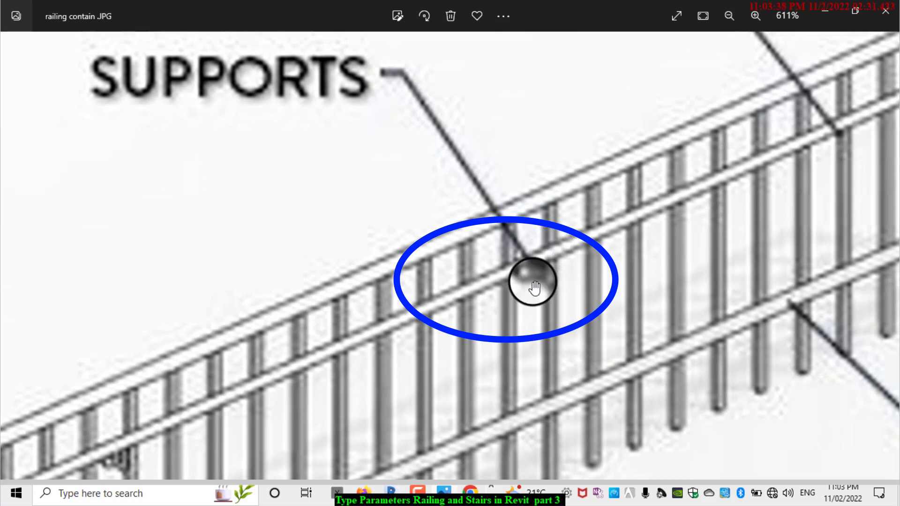
Zoom around the SUPPORTS and balusters labels, then minimize Photos to return to Revit.
scroll(603, 261, down, 3)
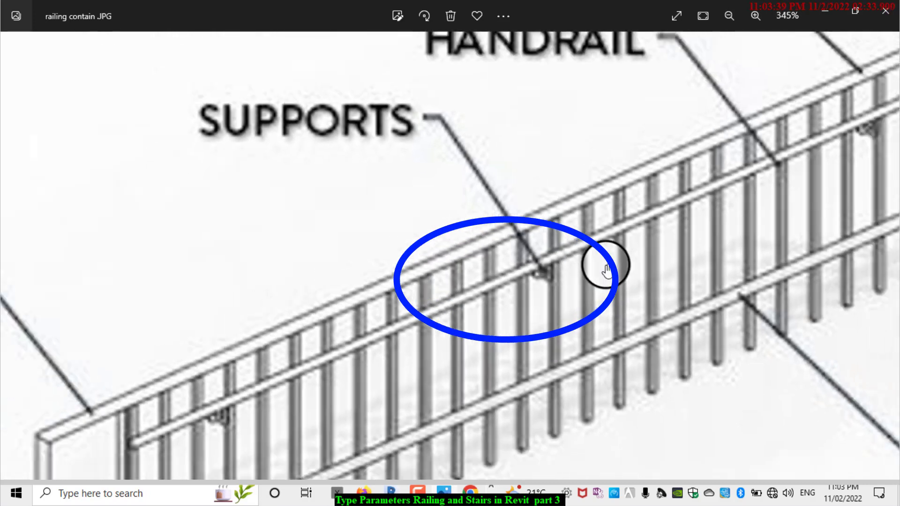
scroll(605, 263, down, 2)
scroll(608, 269, down, 1)
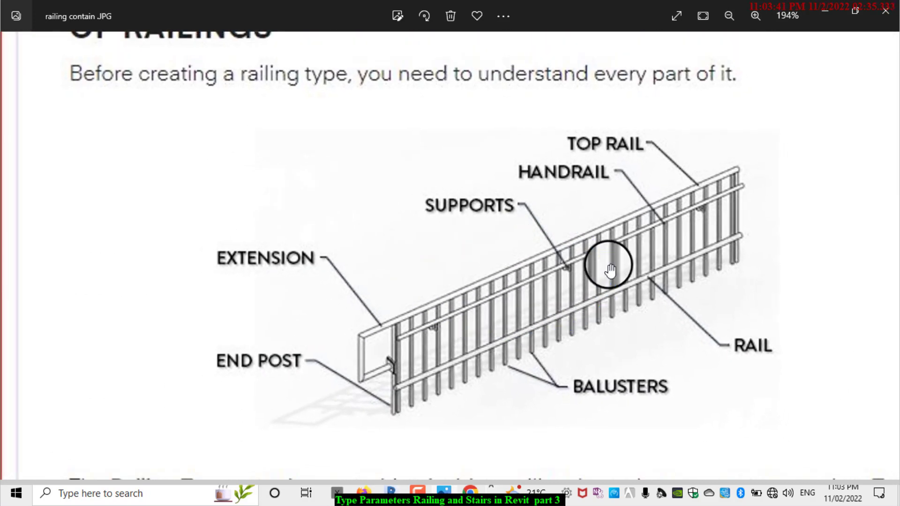
scroll(605, 268, up, 1)
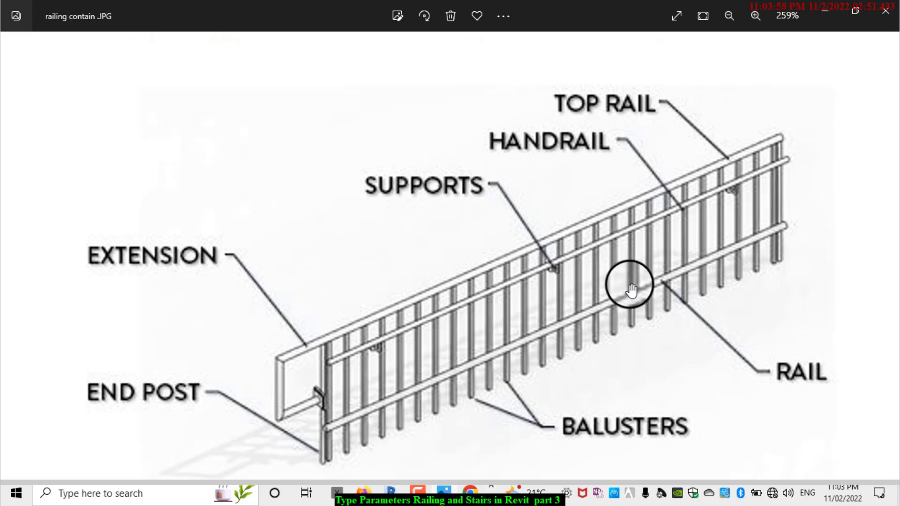
scroll(547, 285, up, 1)
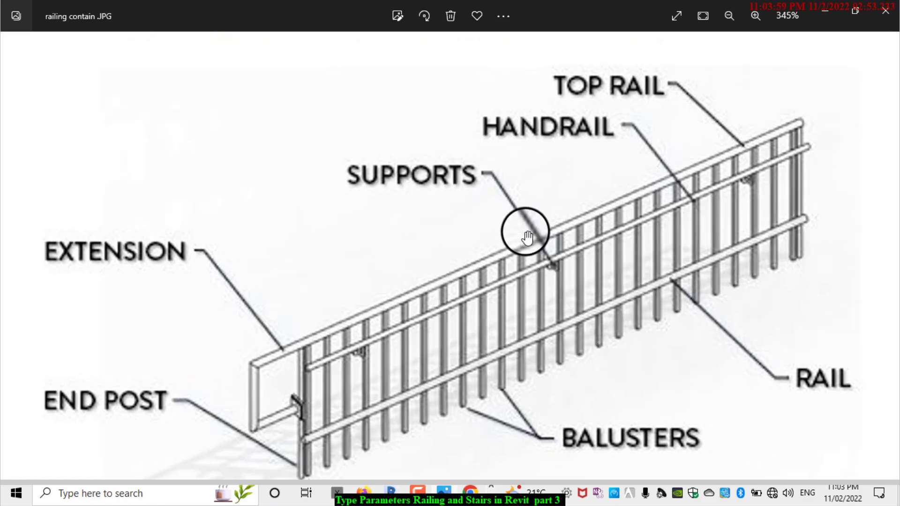
scroll(526, 231, up, 3)
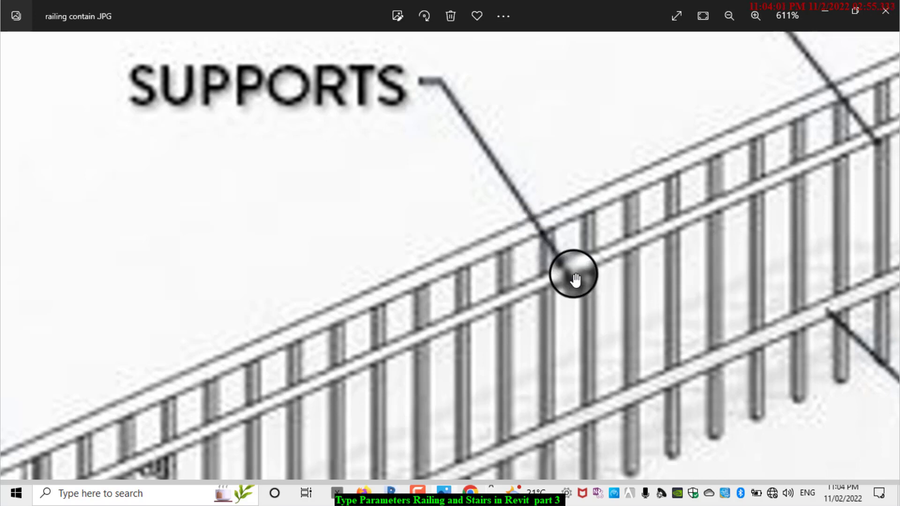
click(835, 7)
scroll(719, 157, down, 3)
Zoom around the 3D view and select the Top rail 900mm Pipe 2 railing.
scroll(502, 328, up, 1)
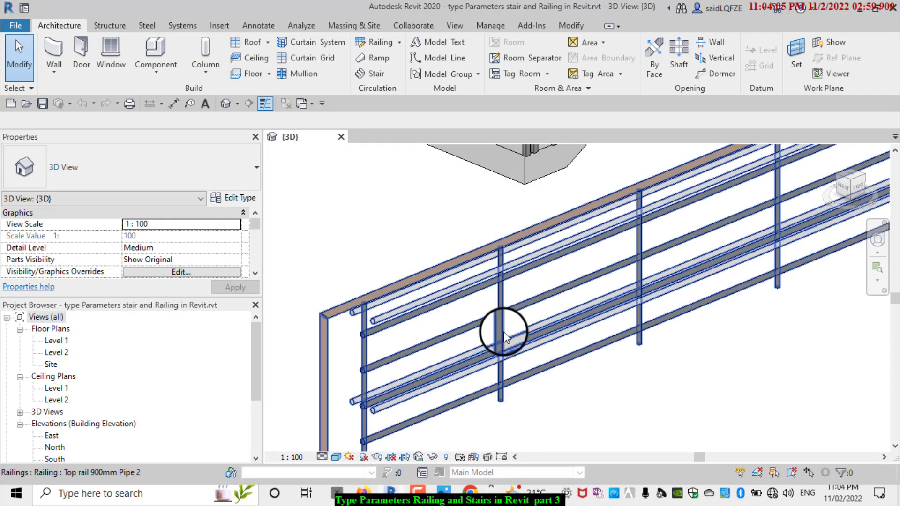
scroll(492, 257, up, 2)
scroll(517, 274, up, 2)
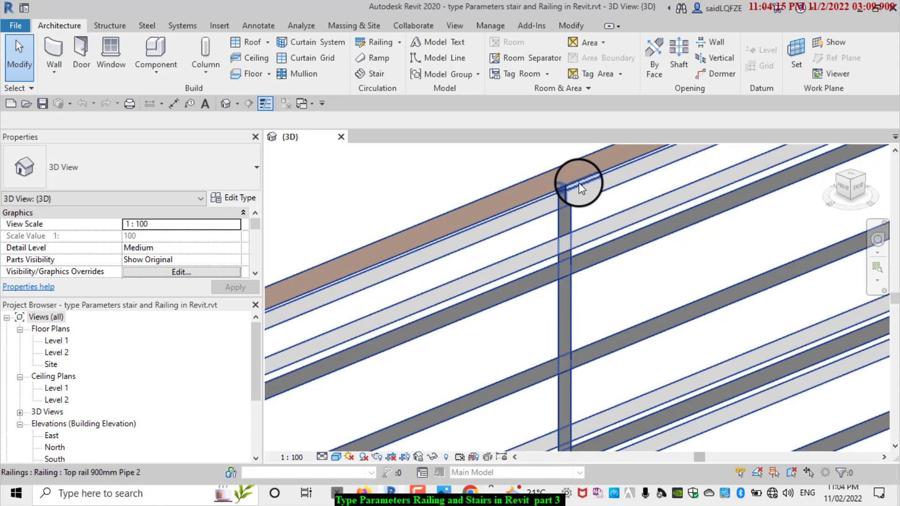
scroll(575, 215, down, 2)
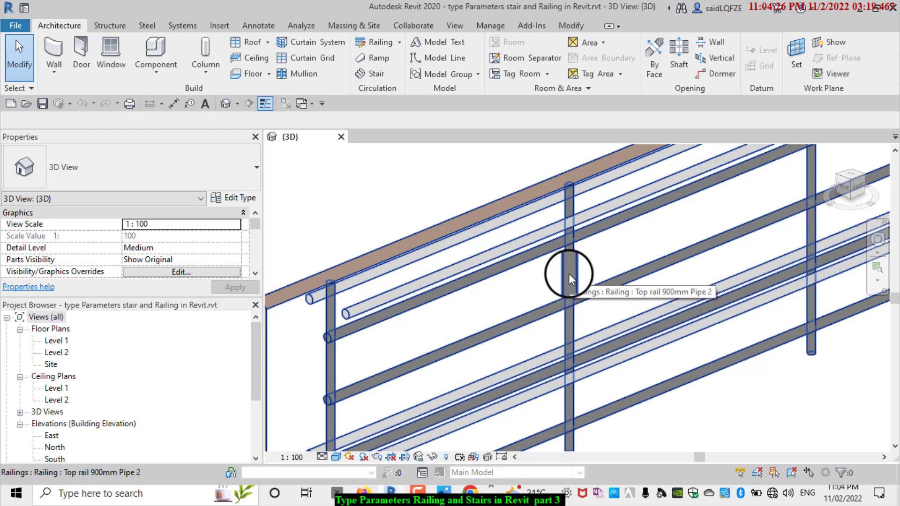
click(569, 274)
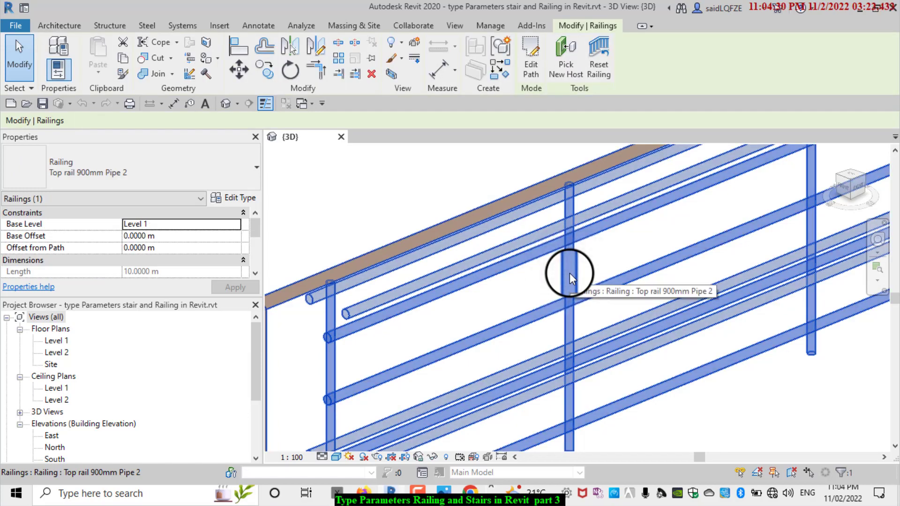
Bring up the railing type's Baluster Placement editor, showing round 25mm balusters every 1.0000 m.
click(246, 201)
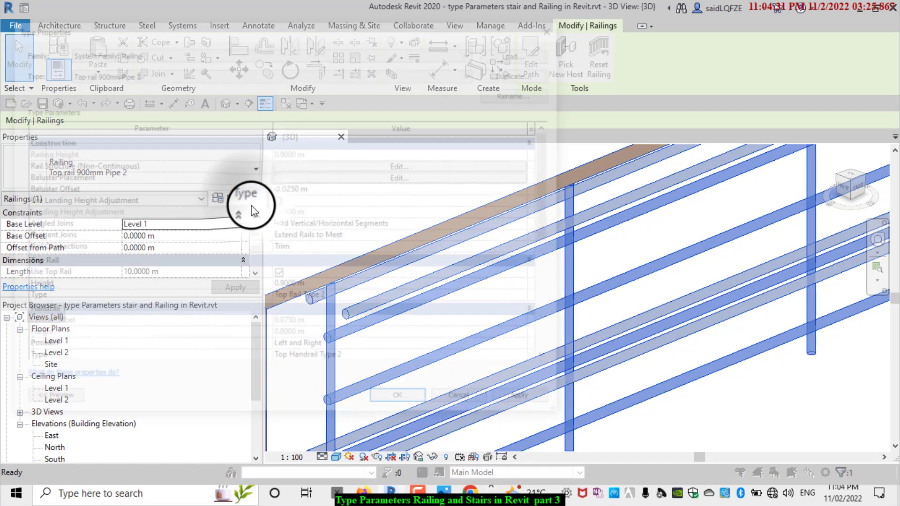
drag(569, 166, 371, 165)
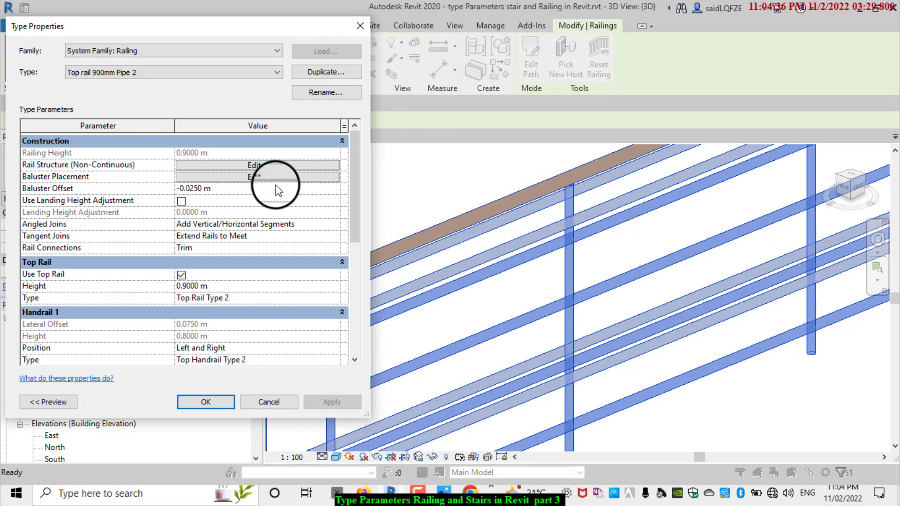
click(275, 178)
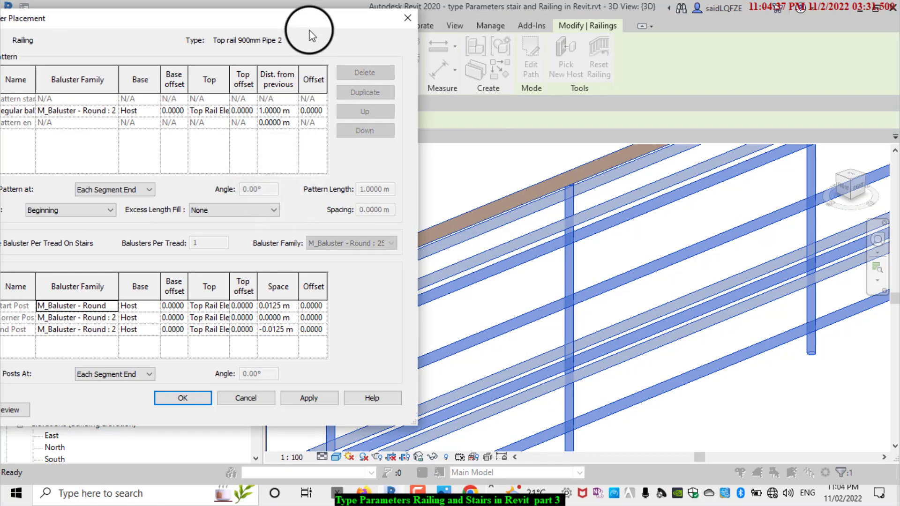
drag(316, 19, 405, 11)
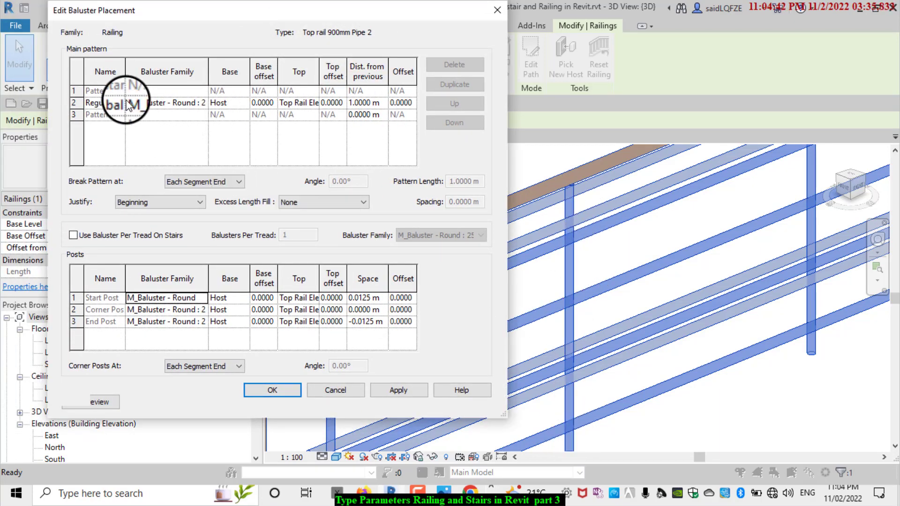
Browse the Baluster Family list for the regular baluster, leaving it at Round 25mm.
click(203, 104)
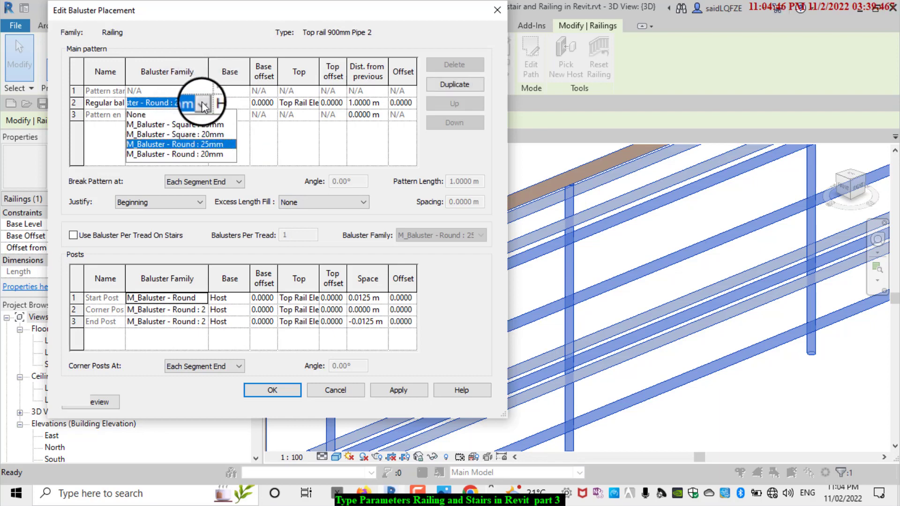
click(202, 102)
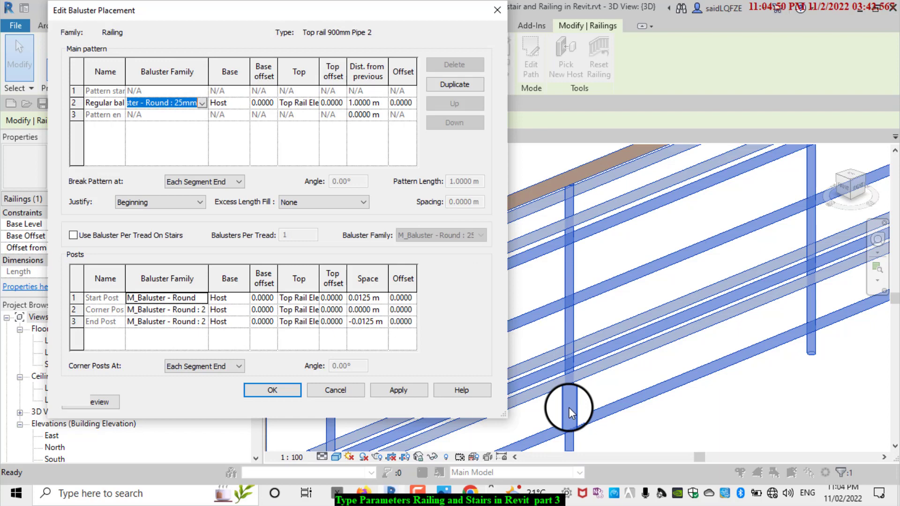
click(201, 102)
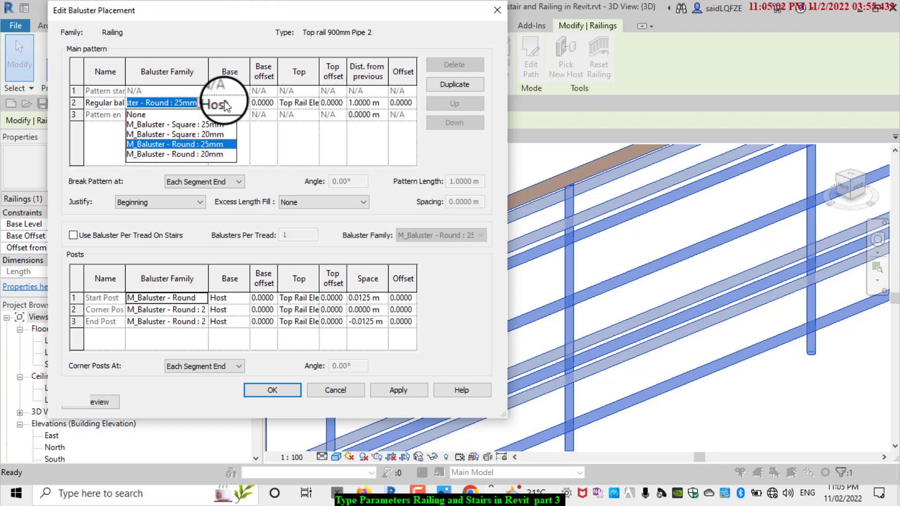
click(305, 15)
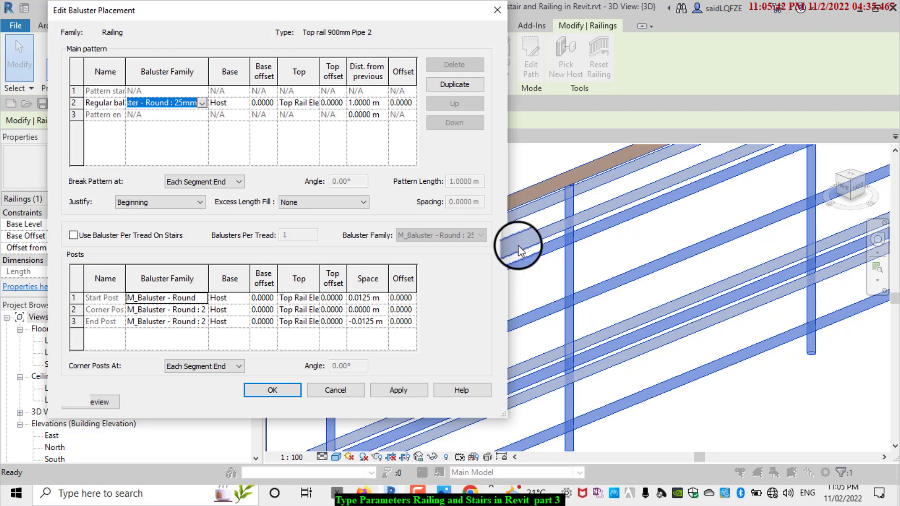
Cancel Baluster Placement and Type Properties unchanged, then zoom out to view the railing.
click(341, 387)
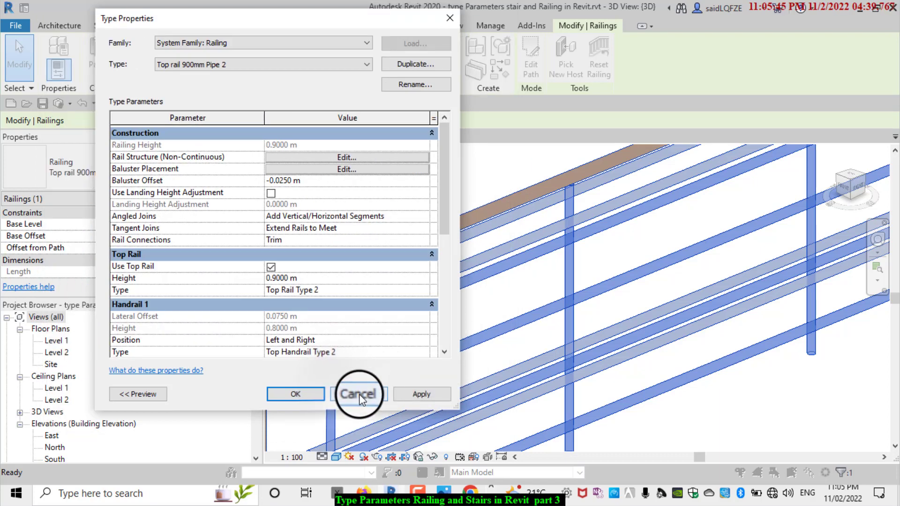
click(359, 394)
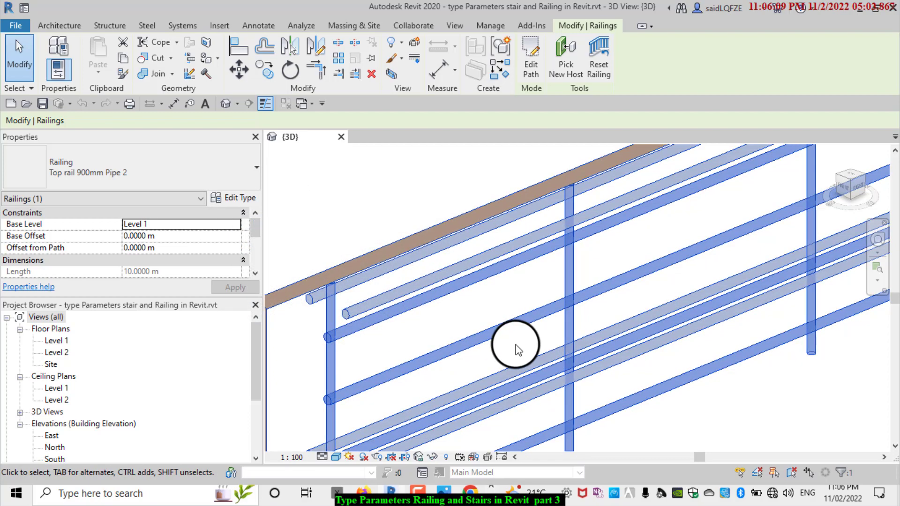
scroll(272, 248, down, 2)
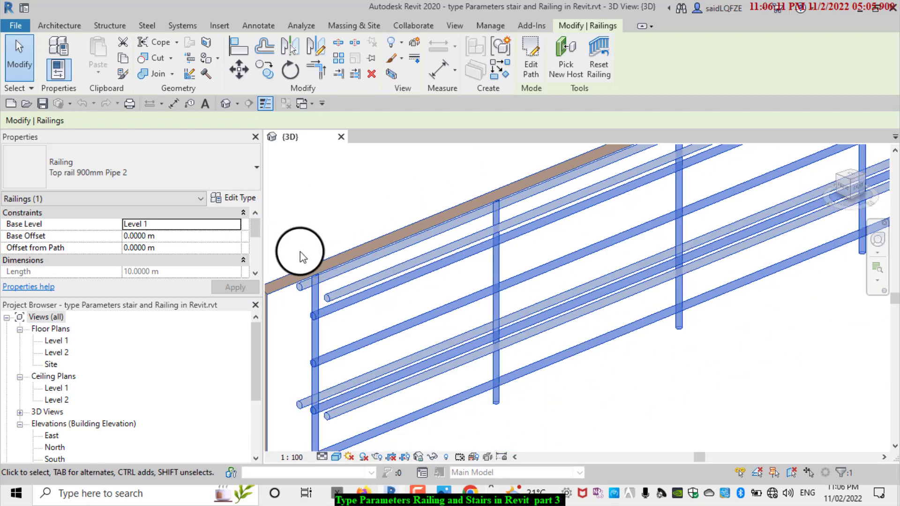
scroll(352, 267, down, 1)
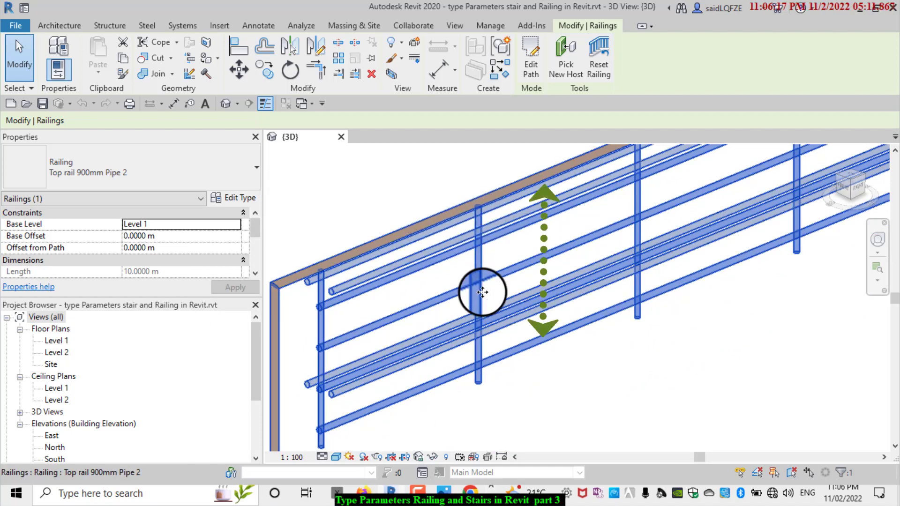
scroll(434, 387, up, 1)
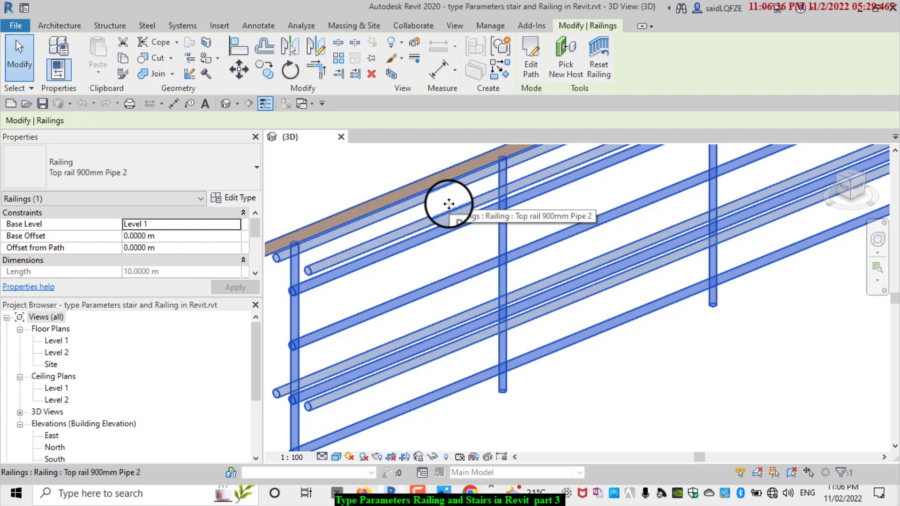
scroll(592, 295, down, 2)
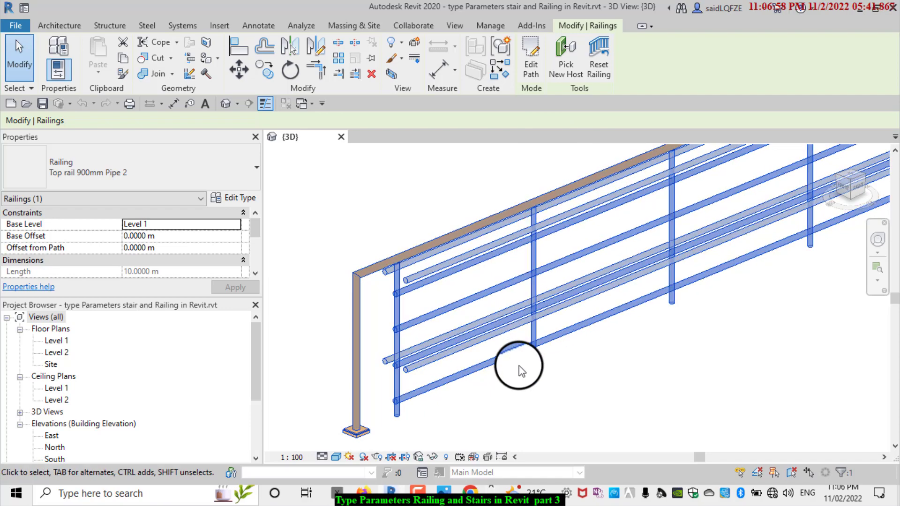
scroll(522, 267, down, 3)
scroll(523, 266, down, 1)
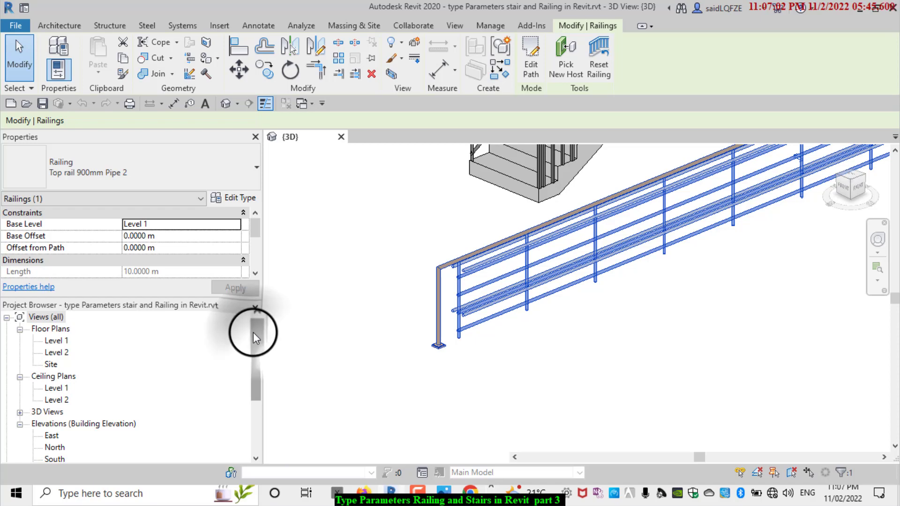
drag(252, 333, 254, 355)
double_click(52, 388)
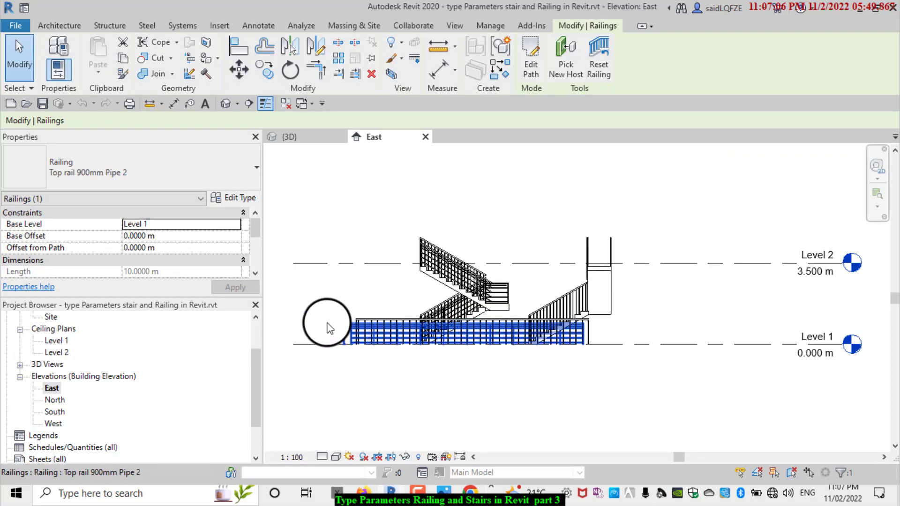
scroll(342, 349, up, 2)
scroll(342, 348, up, 3)
scroll(459, 337, up, 3)
scroll(459, 328, up, 2)
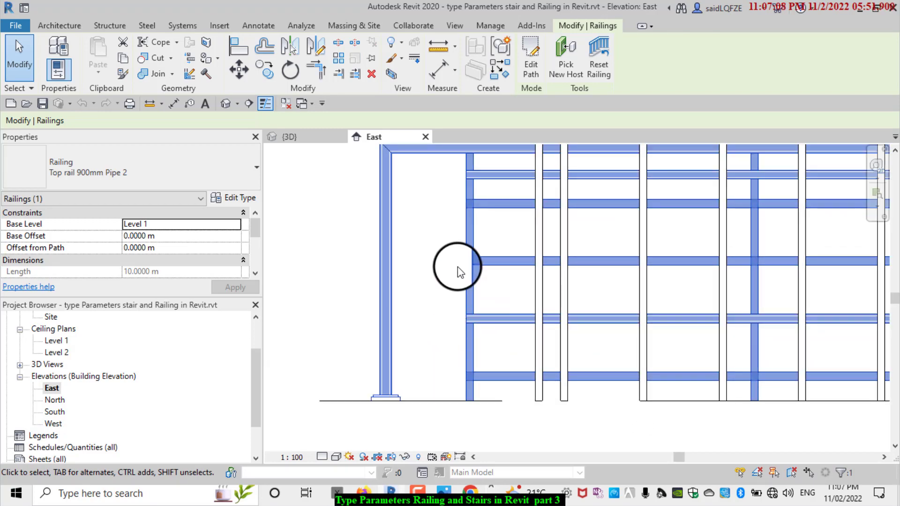
scroll(386, 291, down, 2)
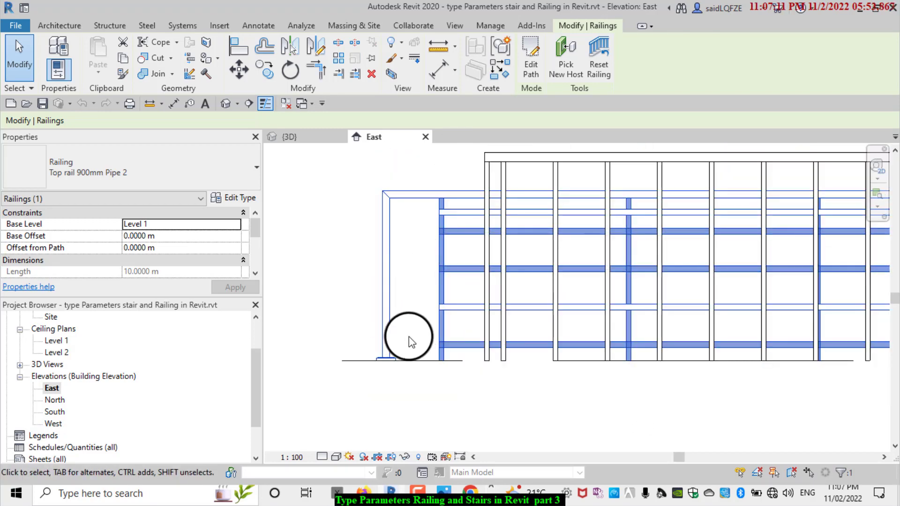
click(329, 270)
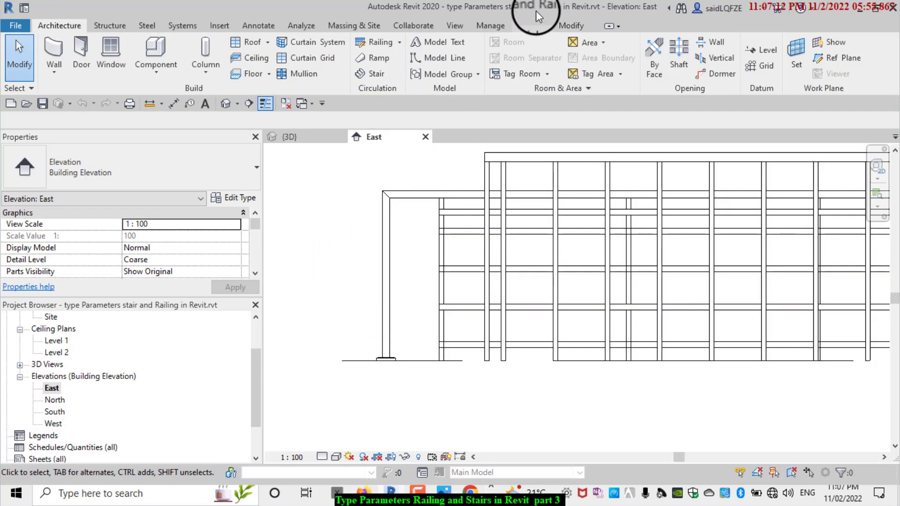
click(578, 26)
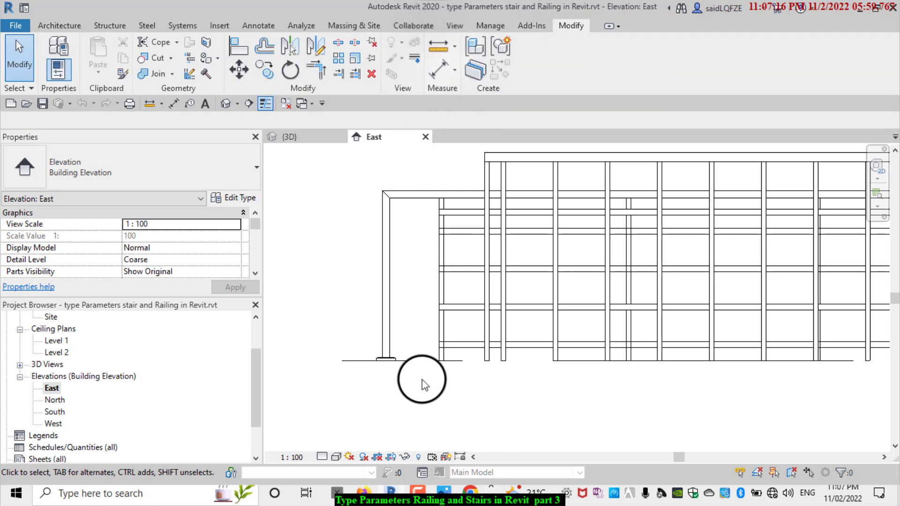
scroll(424, 347, up, 1)
scroll(424, 347, up, 1)
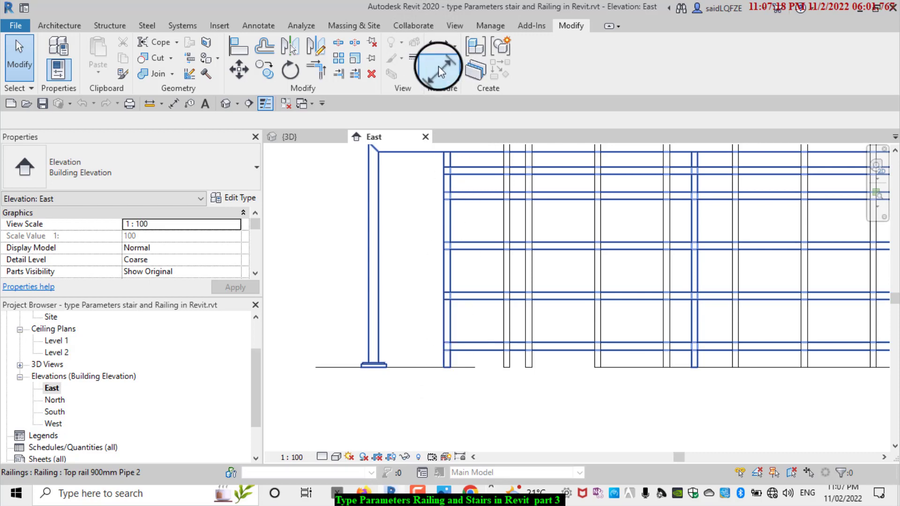
click(438, 49)
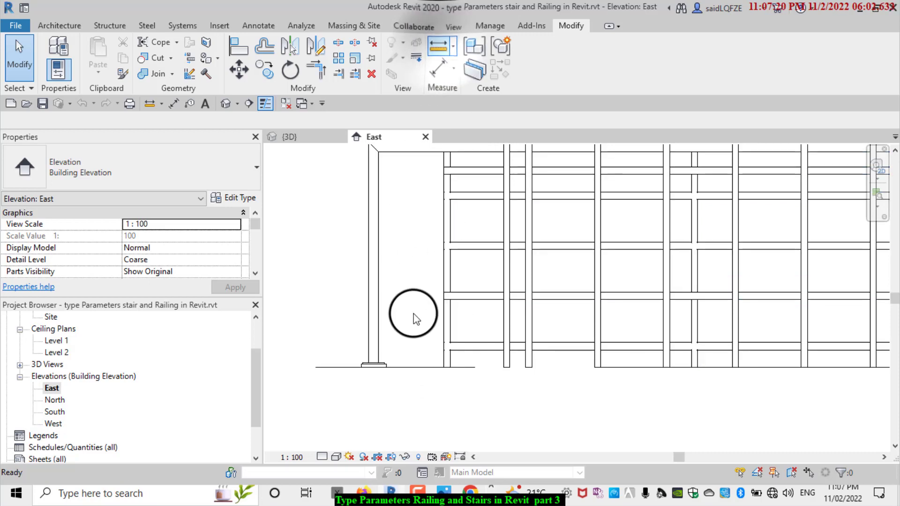
click(440, 370)
scroll(416, 270, up, 3)
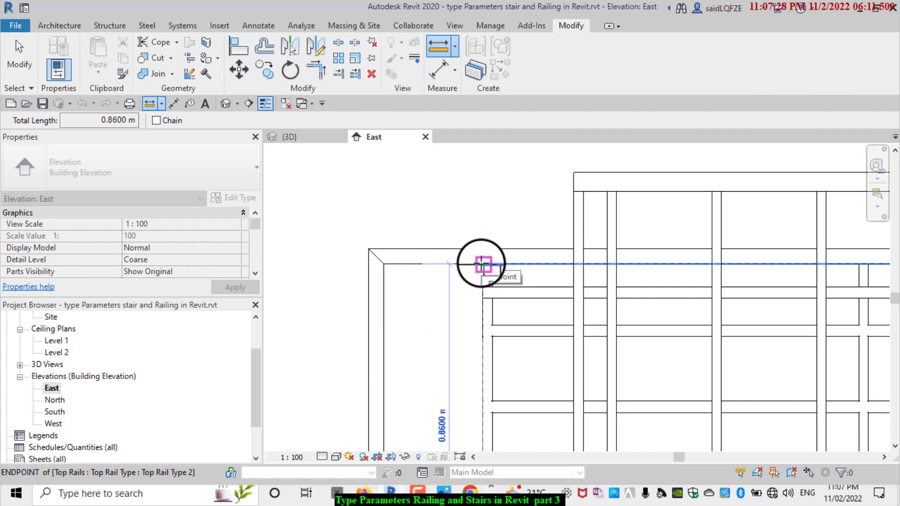
scroll(482, 265, down, 2)
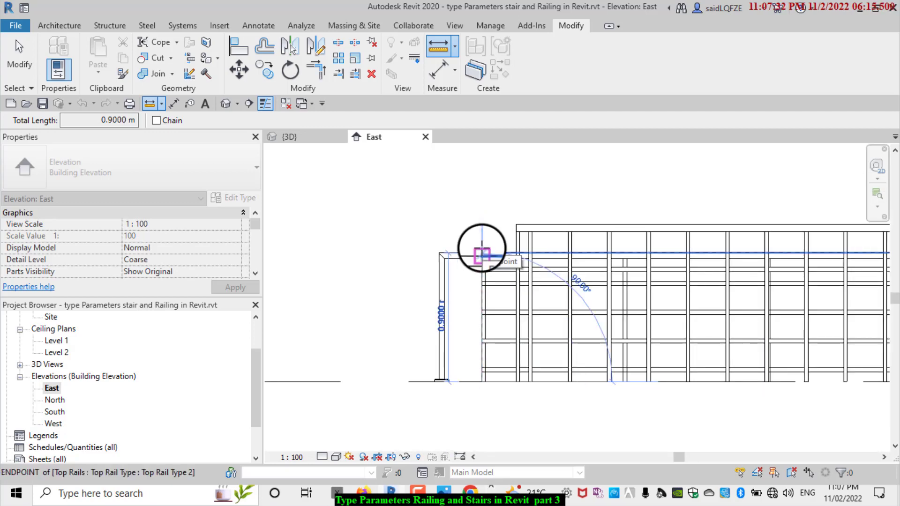
key(Escape)
key(Escape)
scroll(488, 258, down, 1)
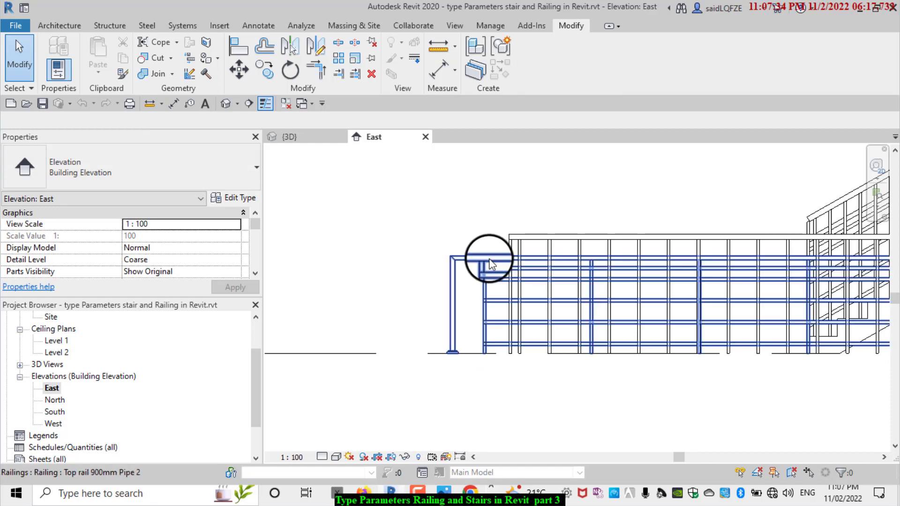
scroll(436, 288, up, 2)
scroll(475, 305, up, 1)
scroll(473, 312, down, 1)
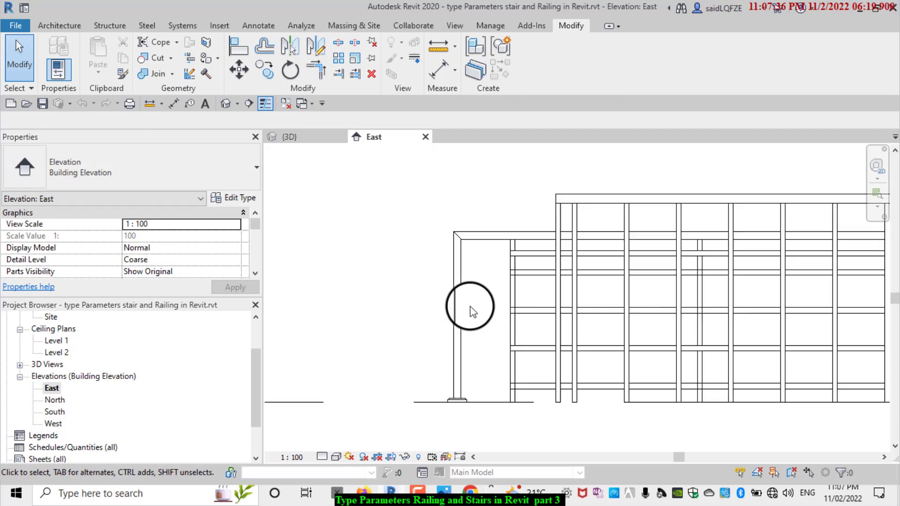
scroll(468, 397, up, 1)
scroll(469, 396, up, 1)
scroll(474, 375, down, 1)
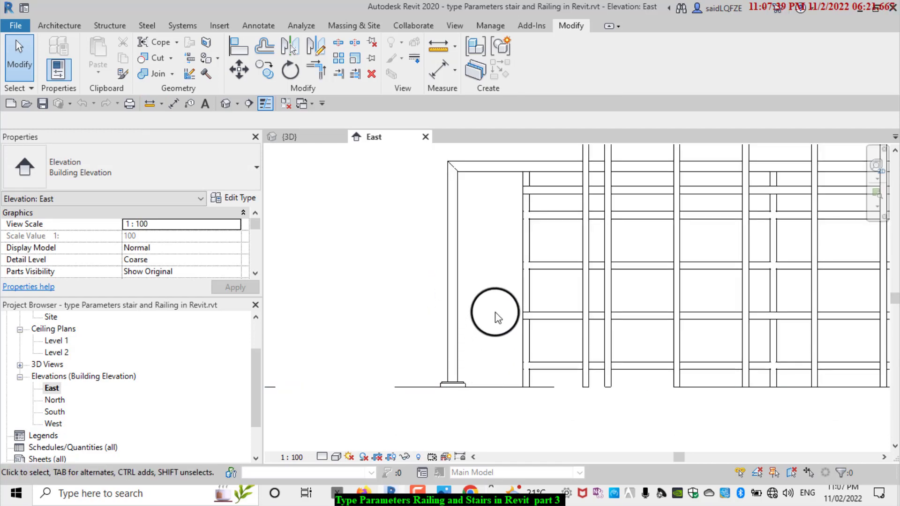
scroll(493, 312, down, 1)
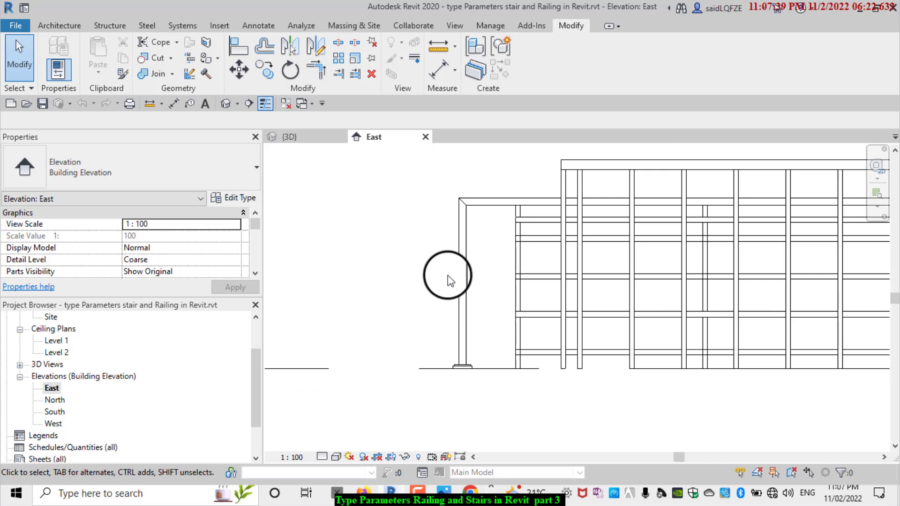
Create a new family from the Metric Baluster.rft template.
click(13, 29)
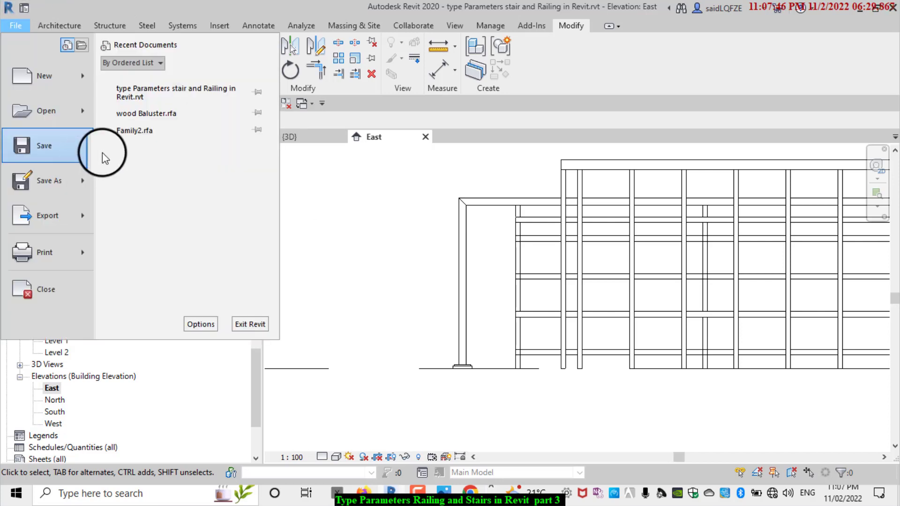
click(45, 72)
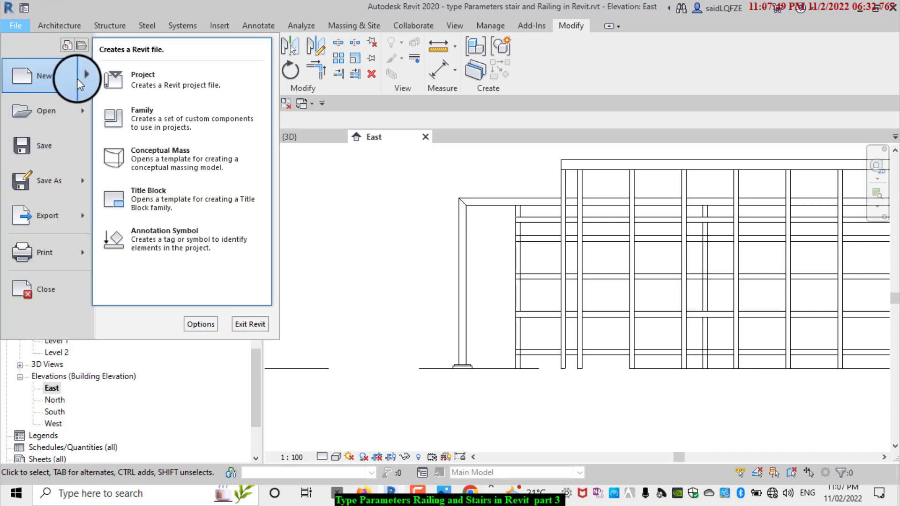
click(171, 120)
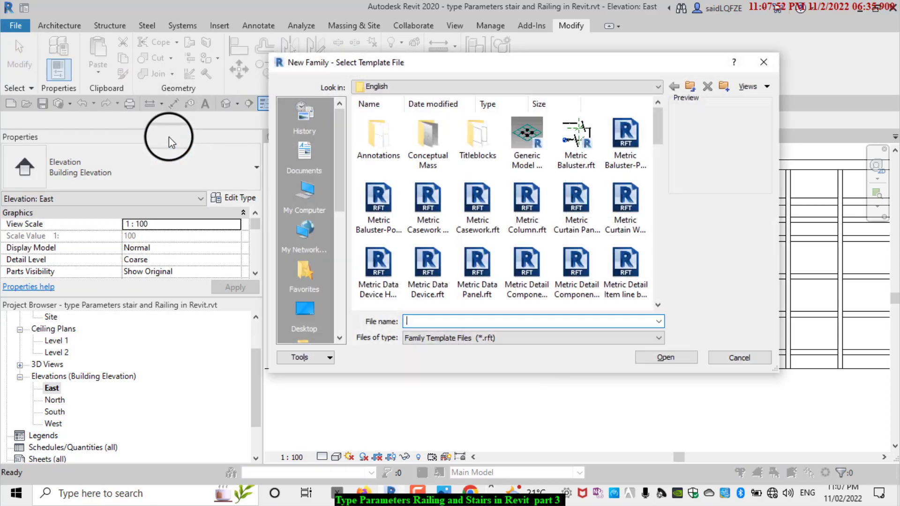
click(589, 136)
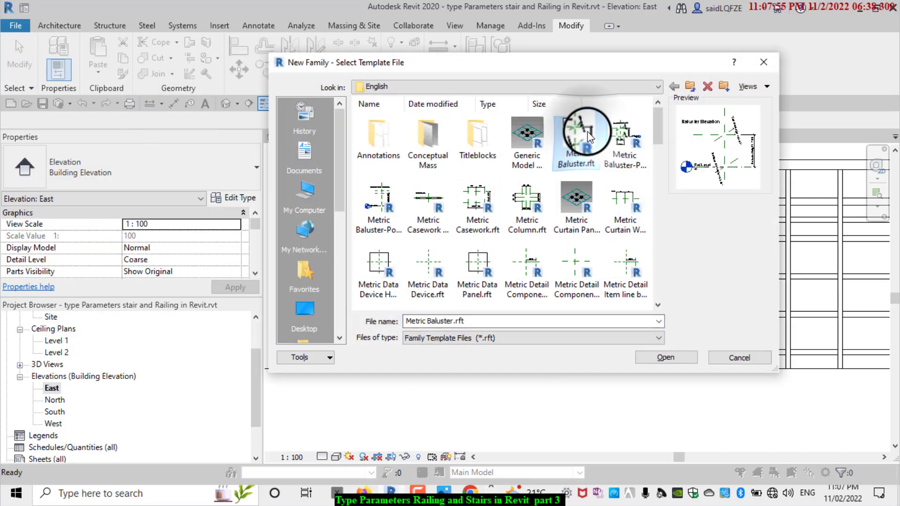
click(671, 356)
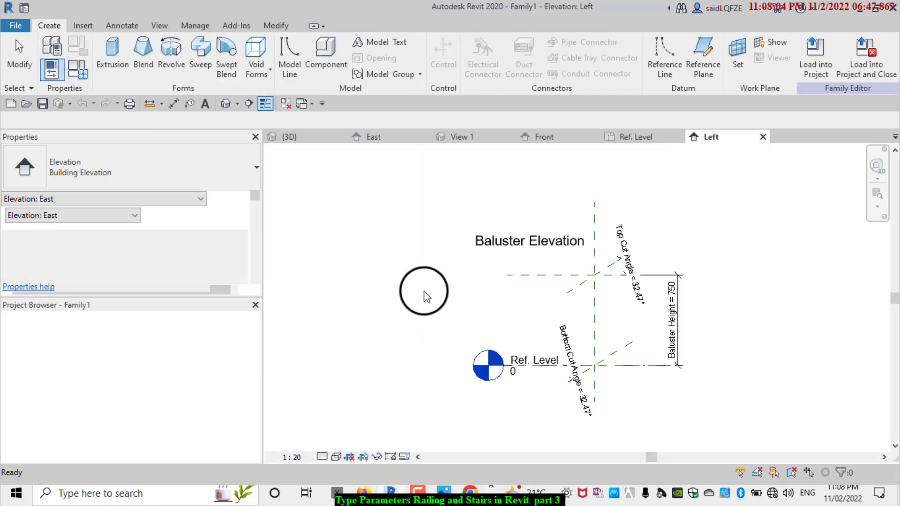
Zoom to and select the 750 Baluster Height dimension, then show Family1's Family Types.
scroll(671, 281, down, 2)
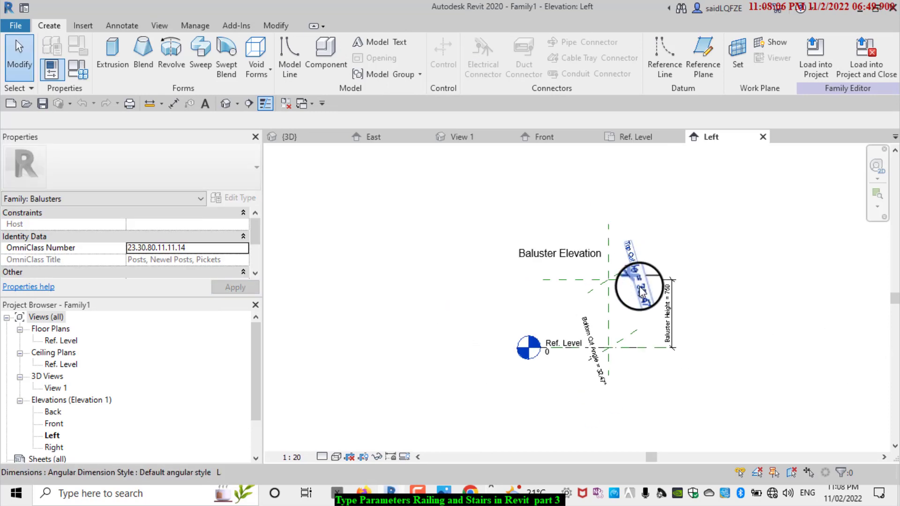
scroll(629, 328, up, 2)
scroll(642, 293, up, 3)
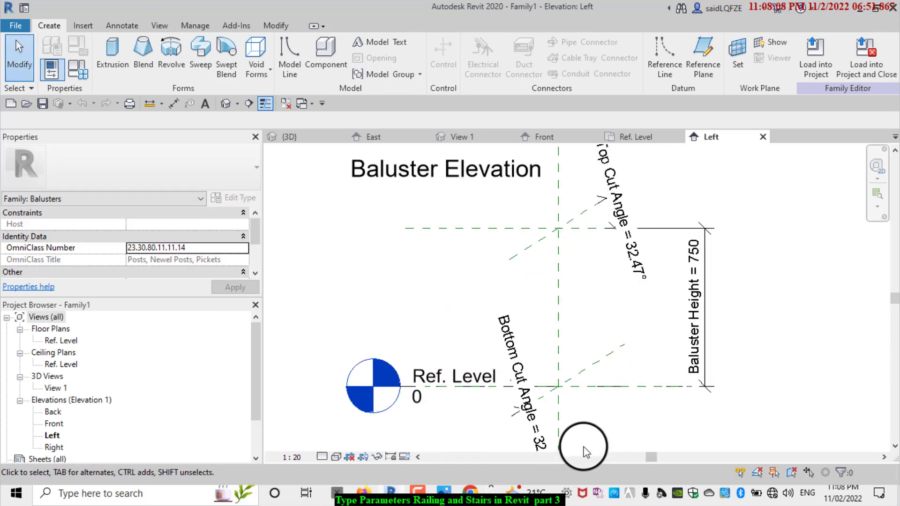
scroll(498, 342, down, 2)
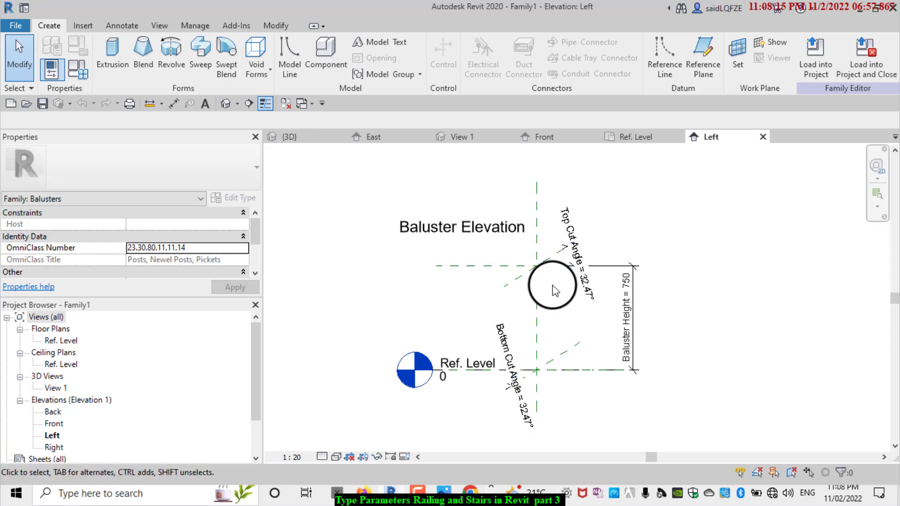
scroll(563, 370, up, 2)
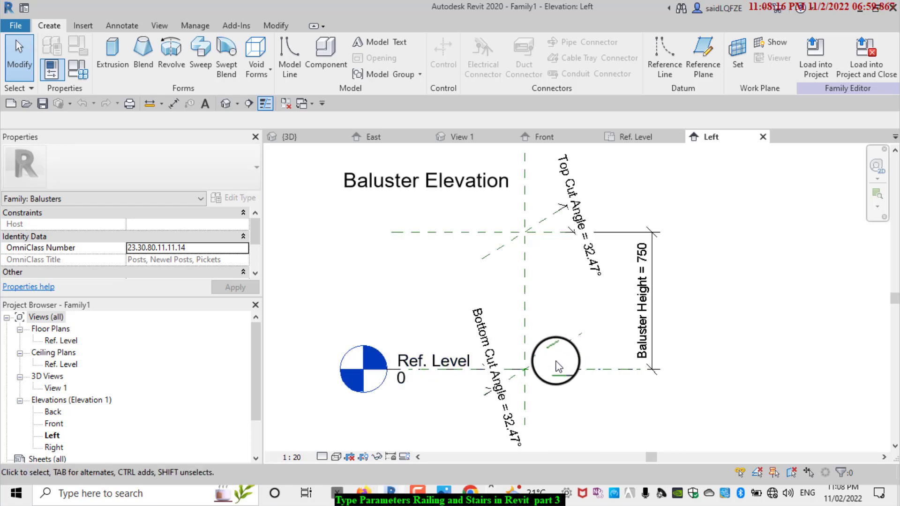
scroll(554, 362, up, 1)
scroll(546, 355, down, 1)
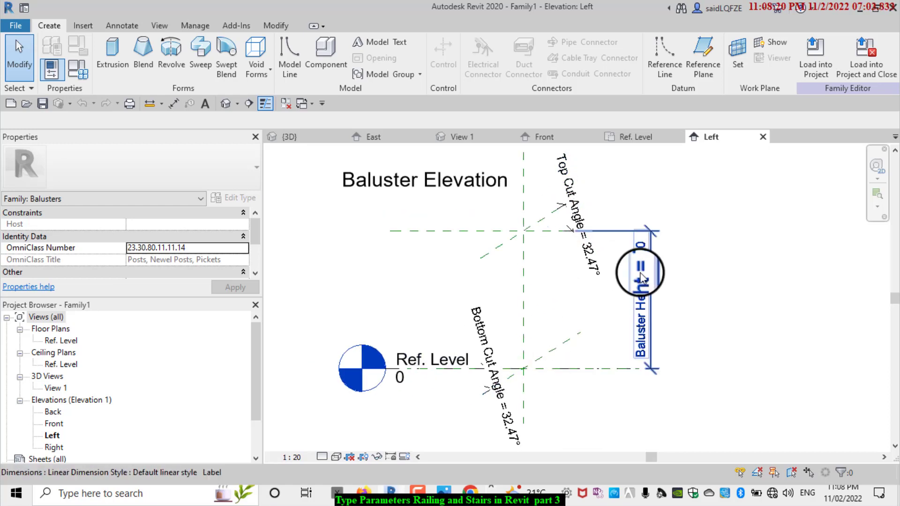
scroll(635, 276, up, 1)
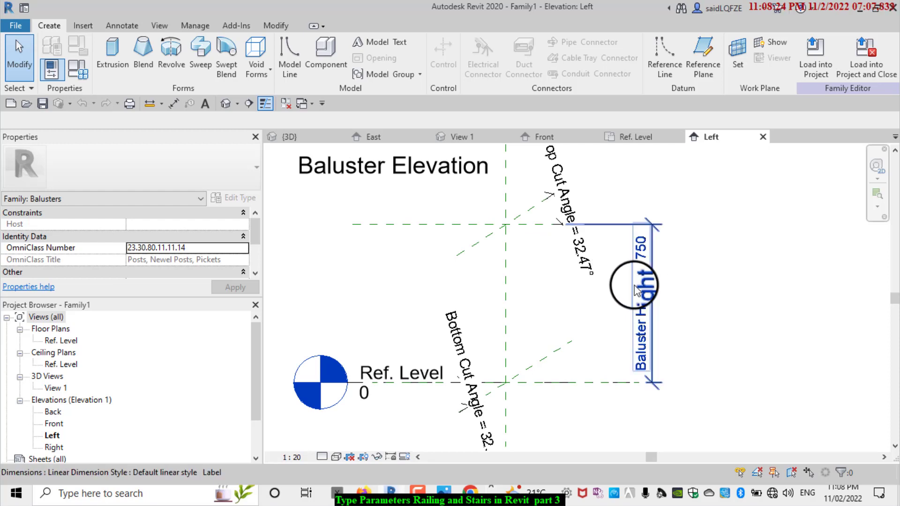
scroll(640, 282, up, 1)
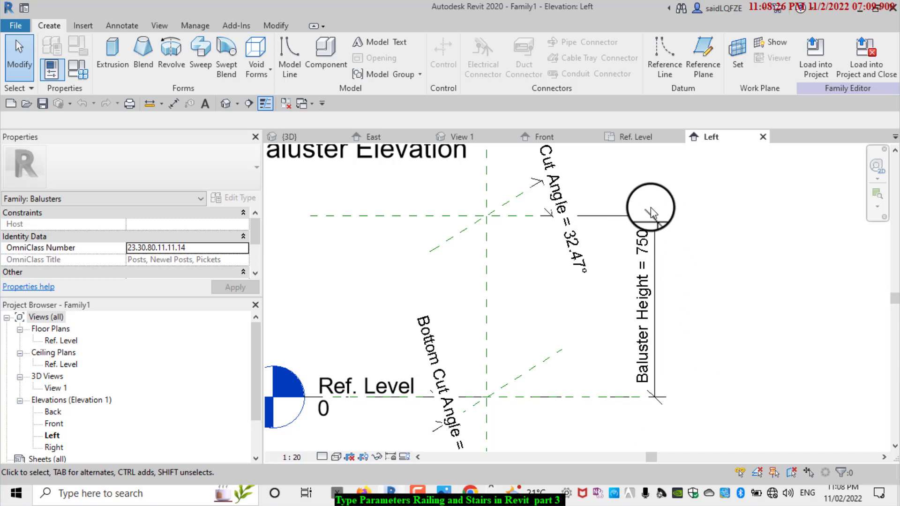
scroll(642, 300, up, 1)
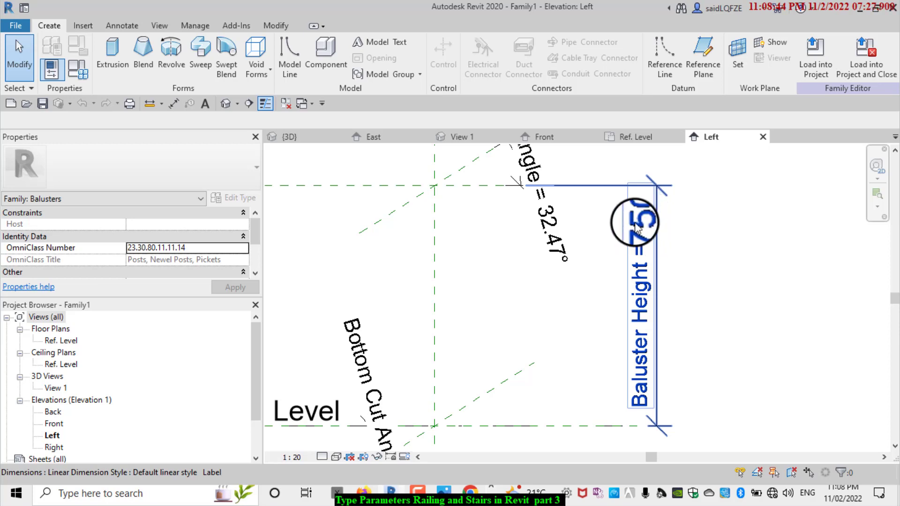
click(633, 215)
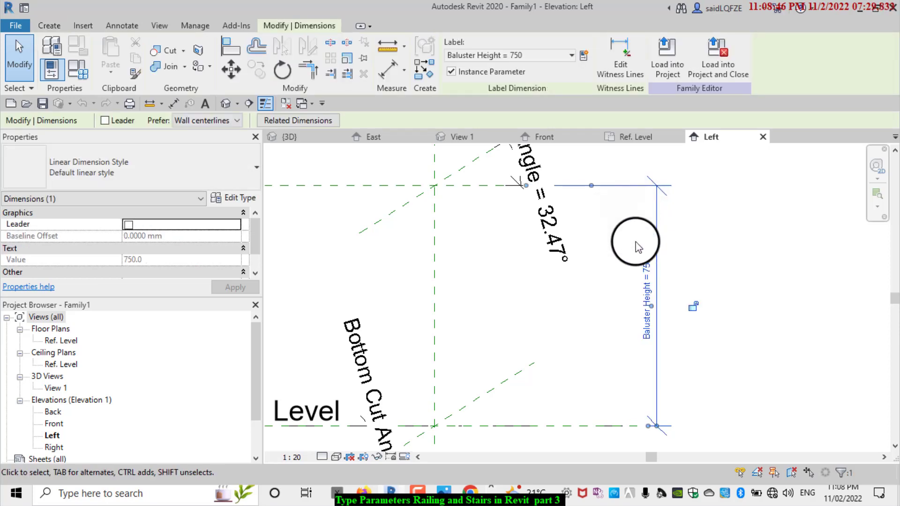
click(75, 67)
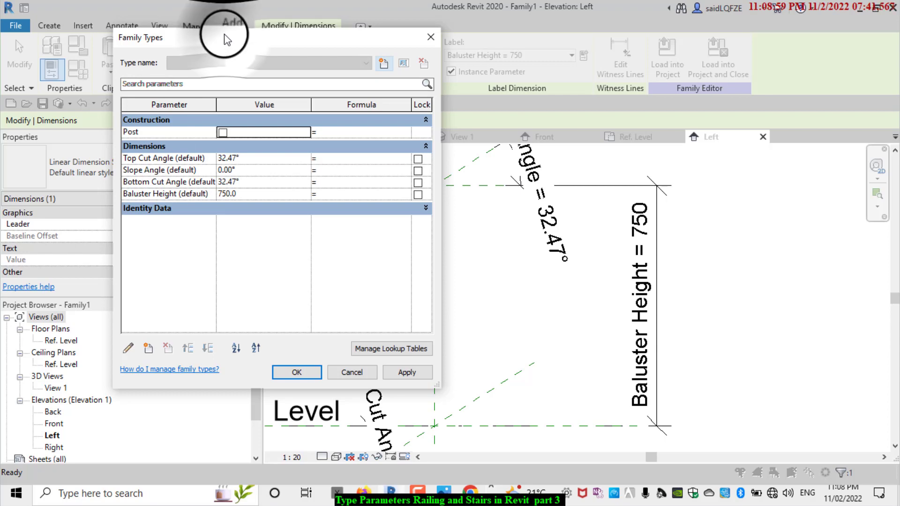
Enter 860 as the Baluster Height value in Family Types and confirm with OK.
drag(227, 39, 311, 28)
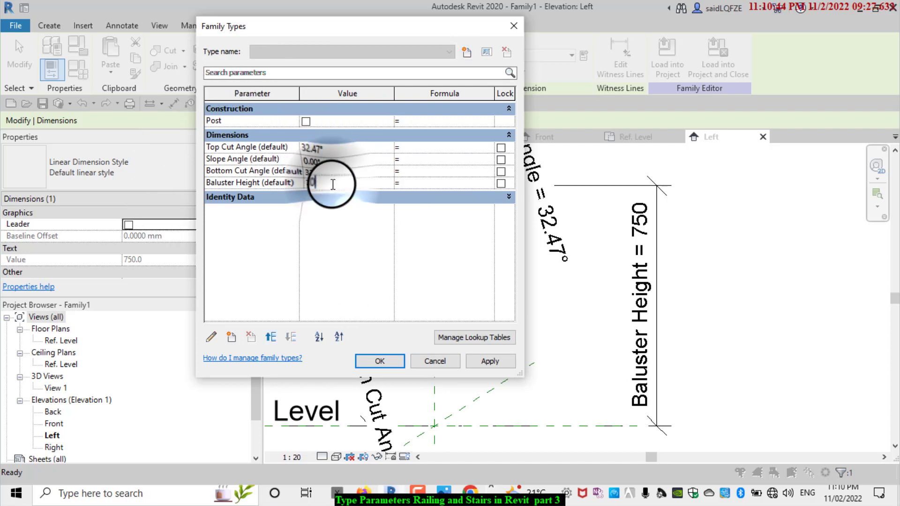
click(307, 183)
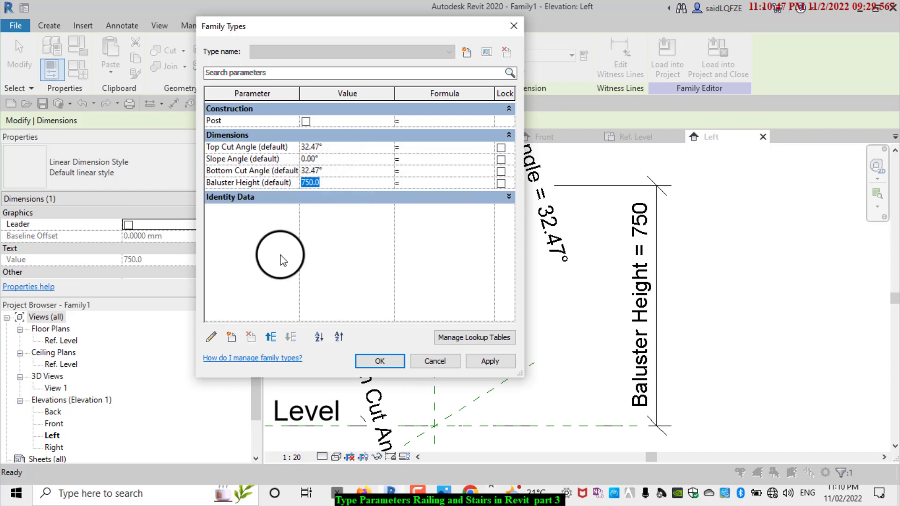
text(860)
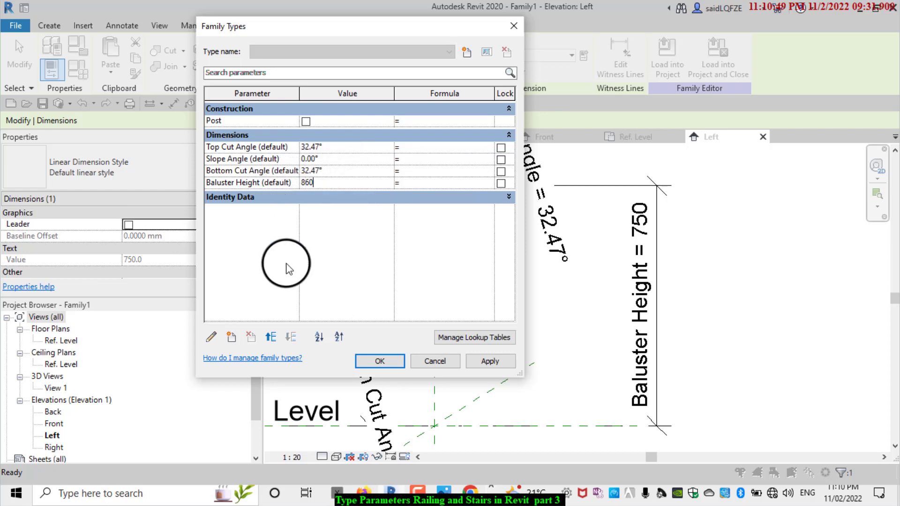
click(379, 363)
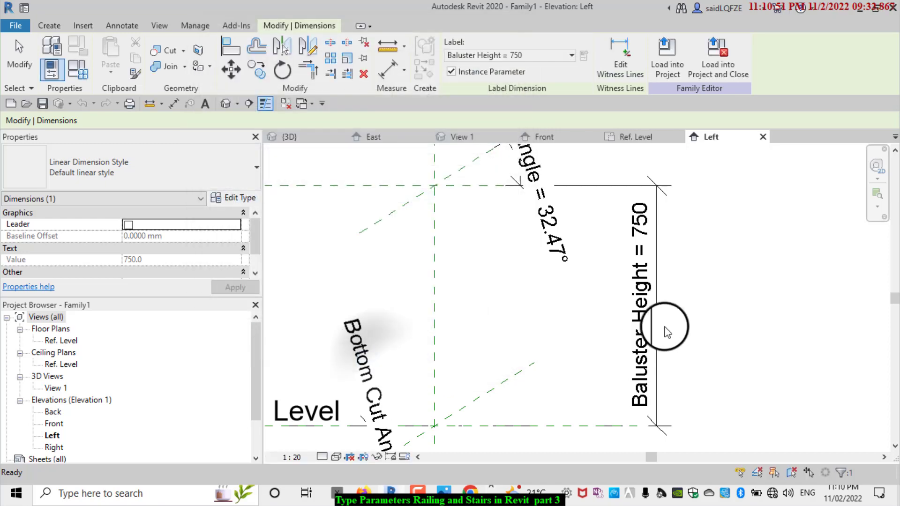
click(584, 352)
scroll(583, 352, down, 3)
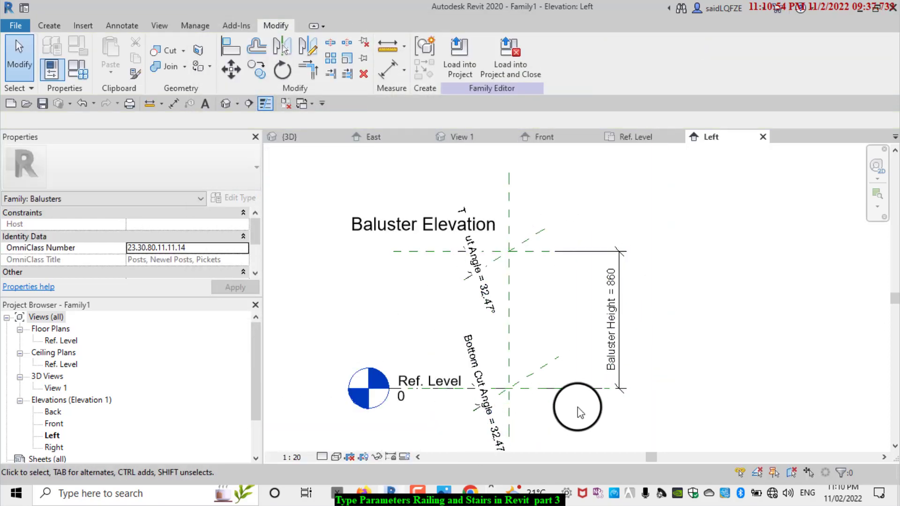
scroll(553, 359, up, 3)
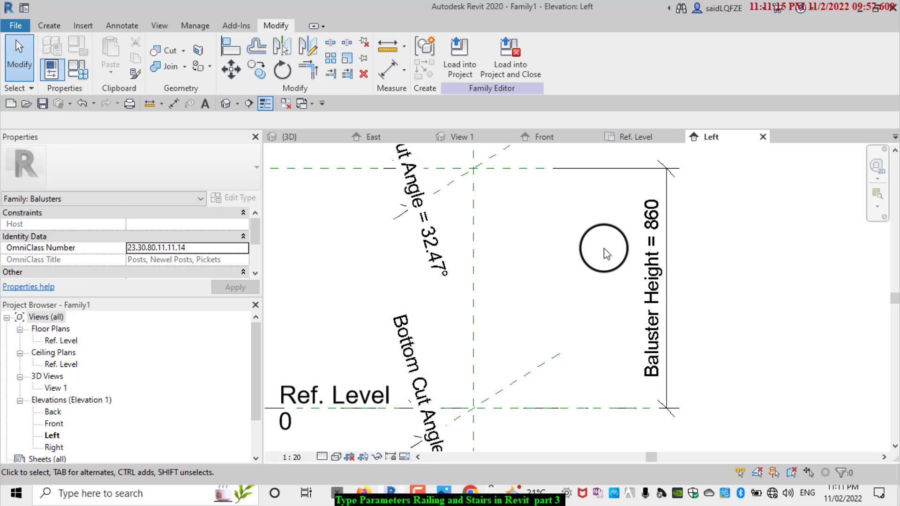
scroll(655, 280, down, 2)
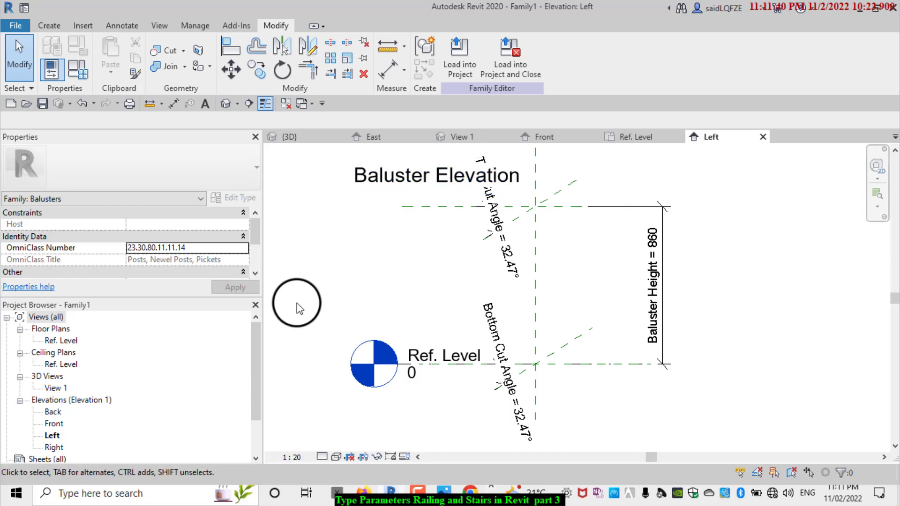
Open the baluster family's Ref. Level floor plan with the Create tab's modelling tools showing.
double_click(55, 342)
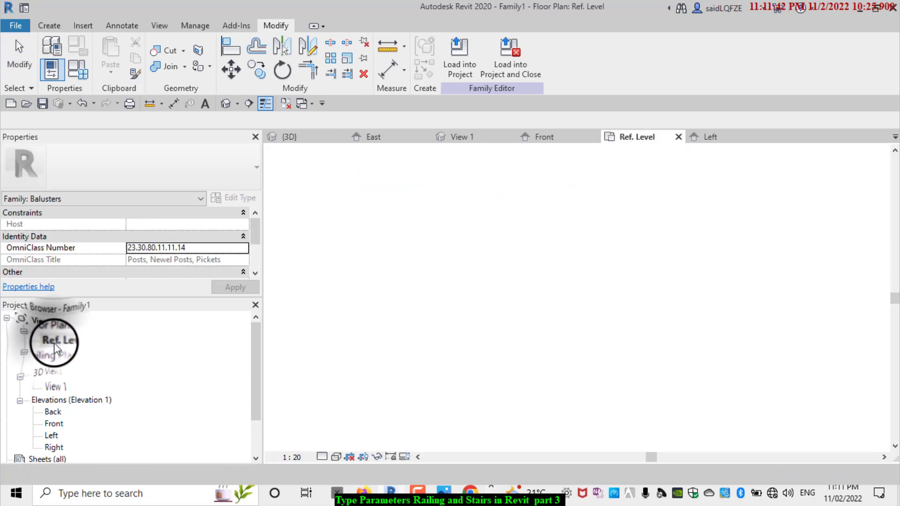
scroll(529, 316, up, 5)
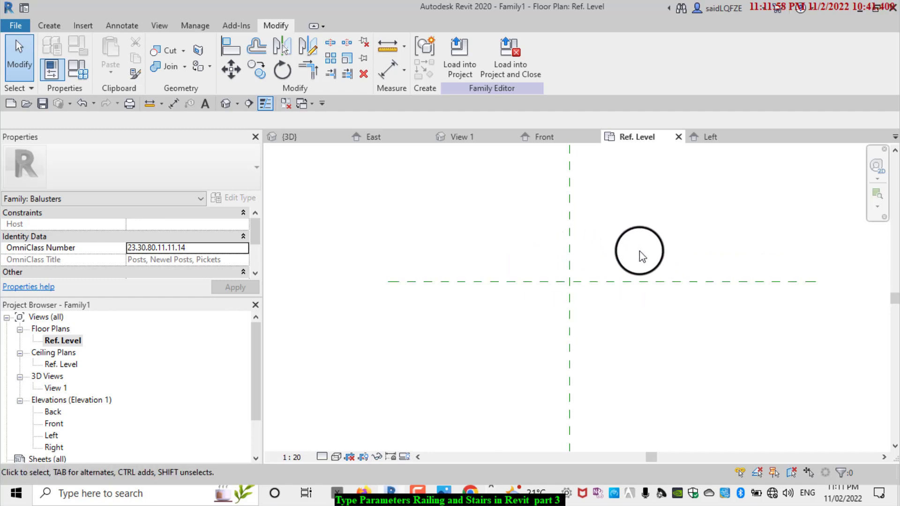
click(48, 26)
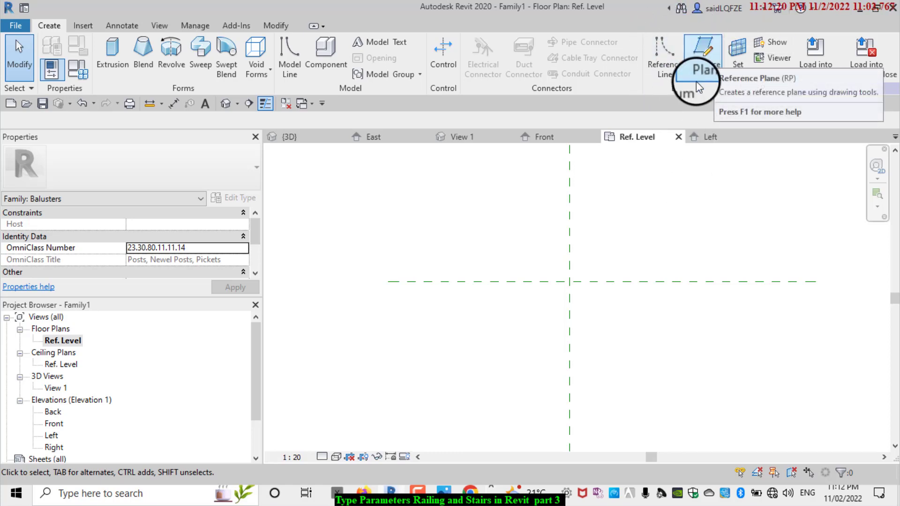
Draw vertical reference planes to the left and right of the centre line.
click(708, 55)
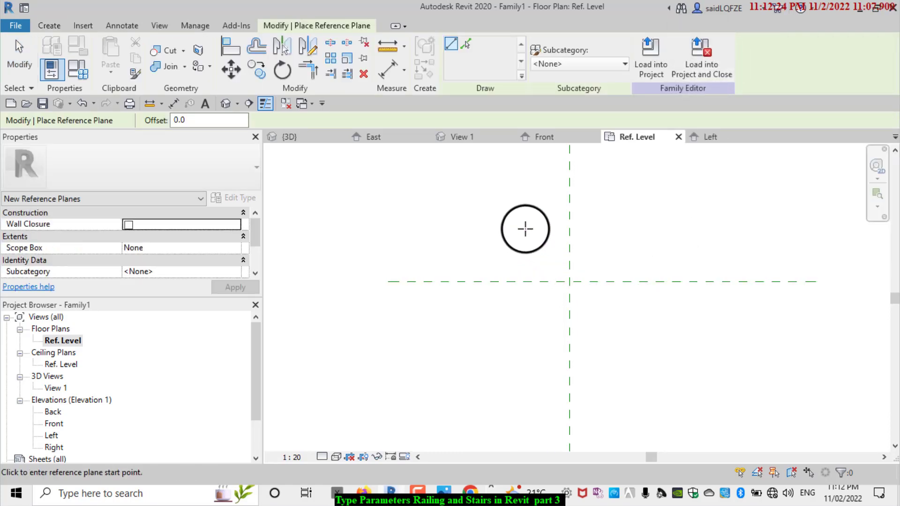
click(523, 219)
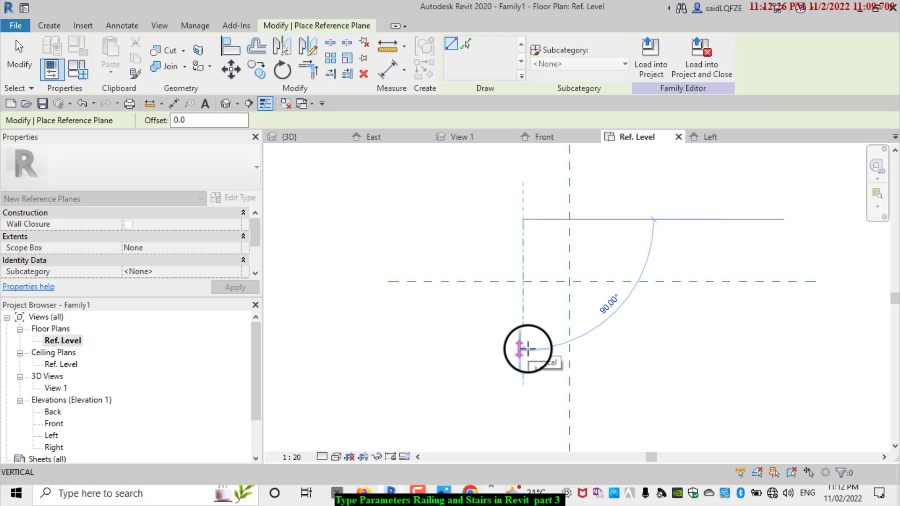
click(524, 350)
click(609, 219)
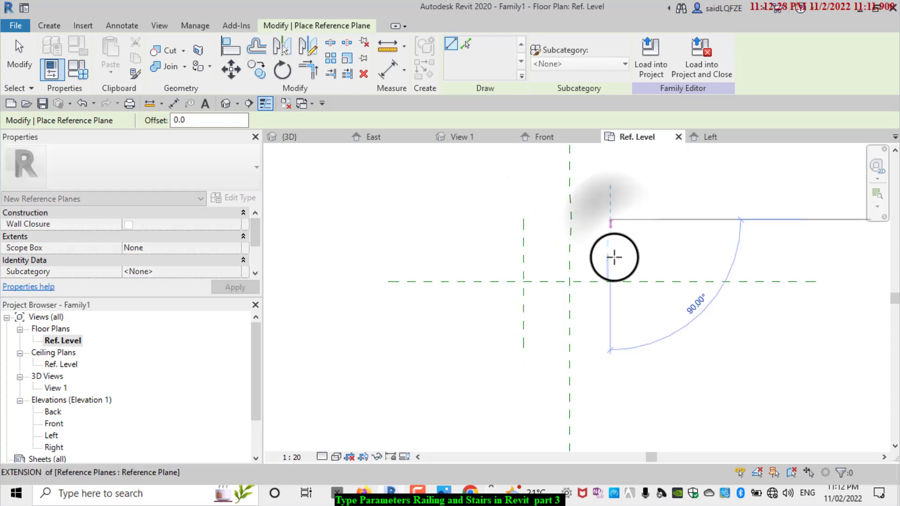
click(610, 349)
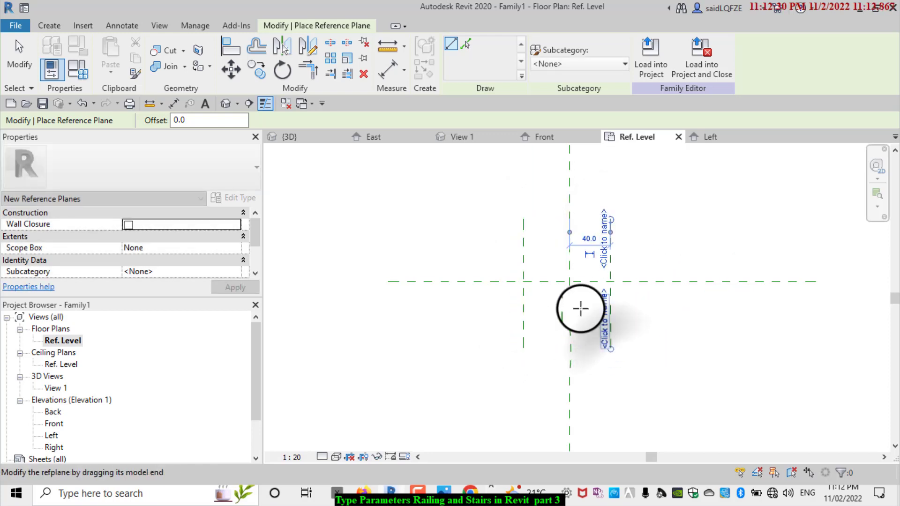
Draw horizontal reference planes above and below centre, then cancel the Reference Plane tool.
click(487, 236)
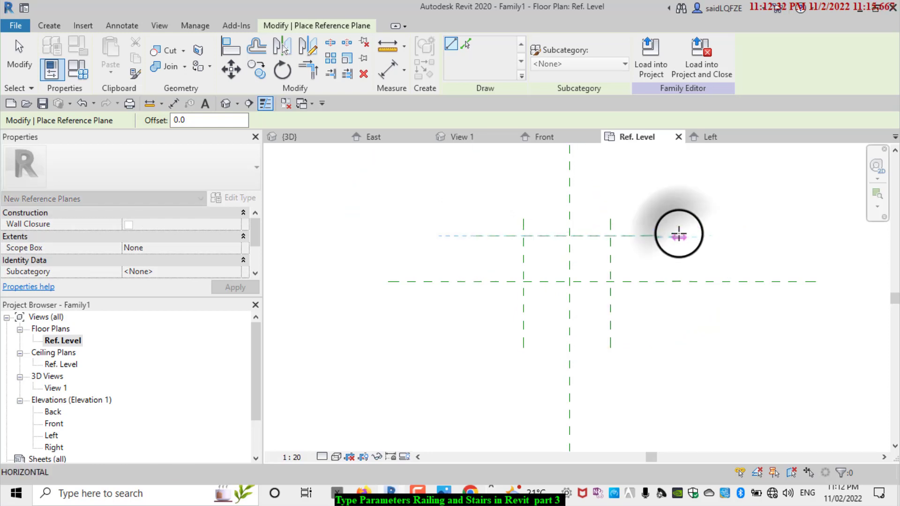
click(679, 236)
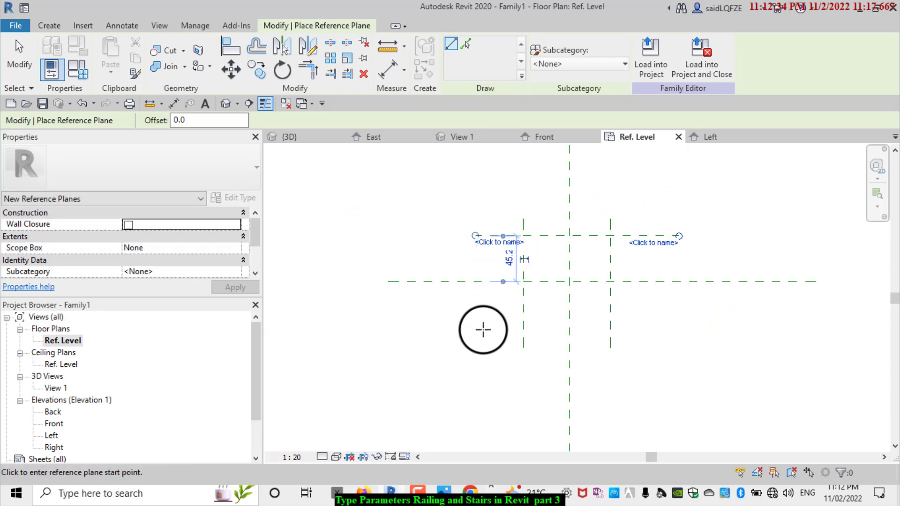
click(477, 327)
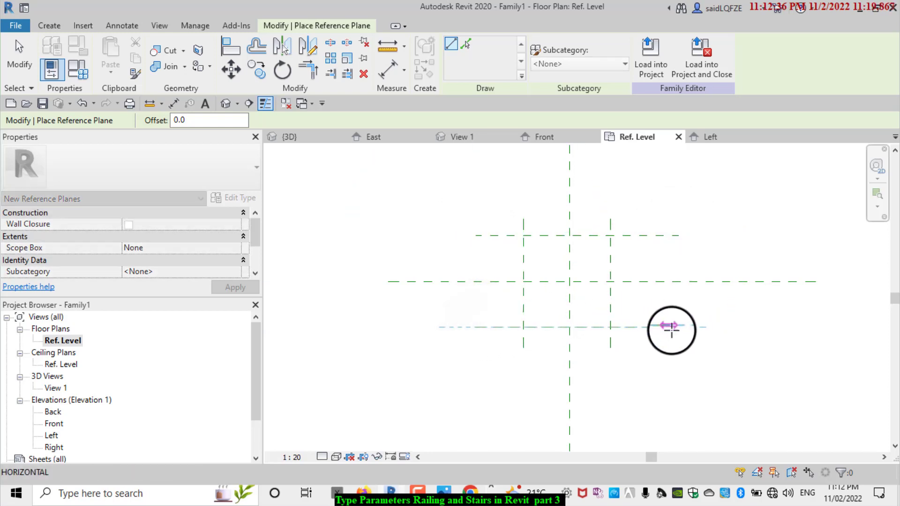
click(675, 329)
right_click(717, 196)
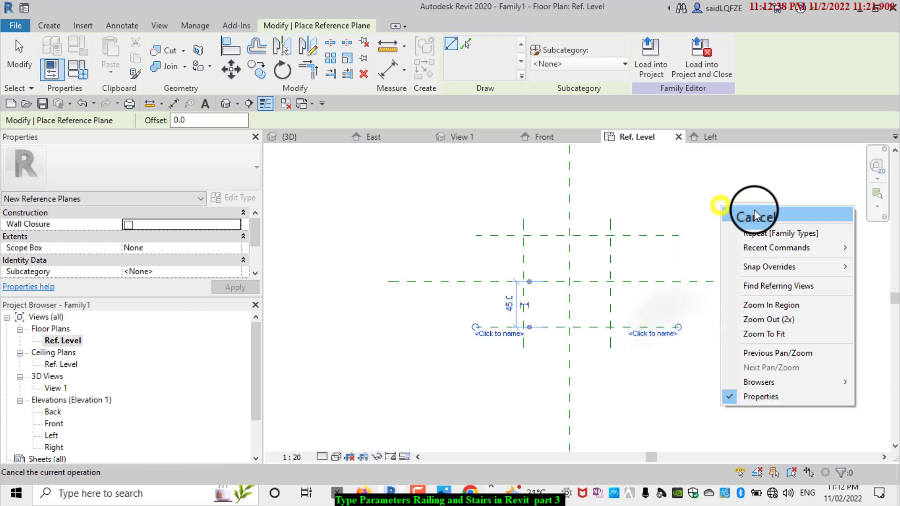
click(736, 210)
scroll(575, 300, up, 2)
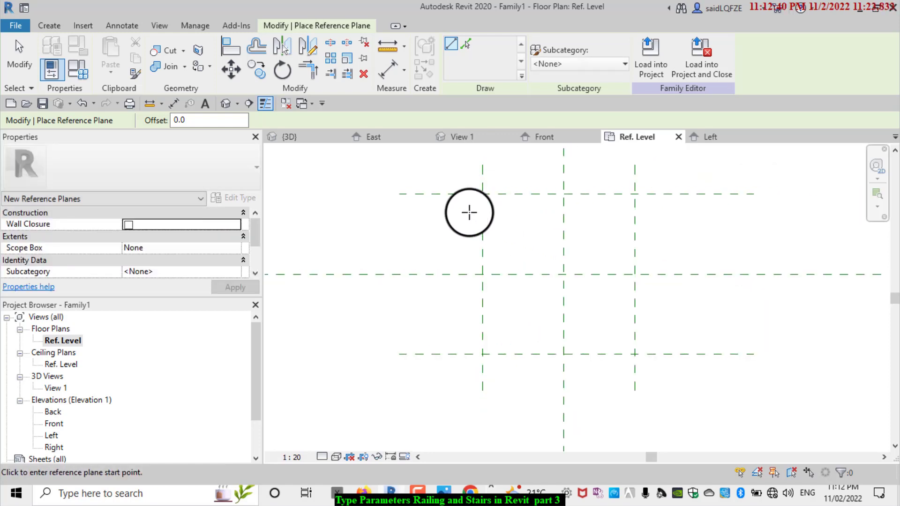
Set the upper and lower horizontal reference planes 20 from the centre line.
key(Escape)
key(Escape)
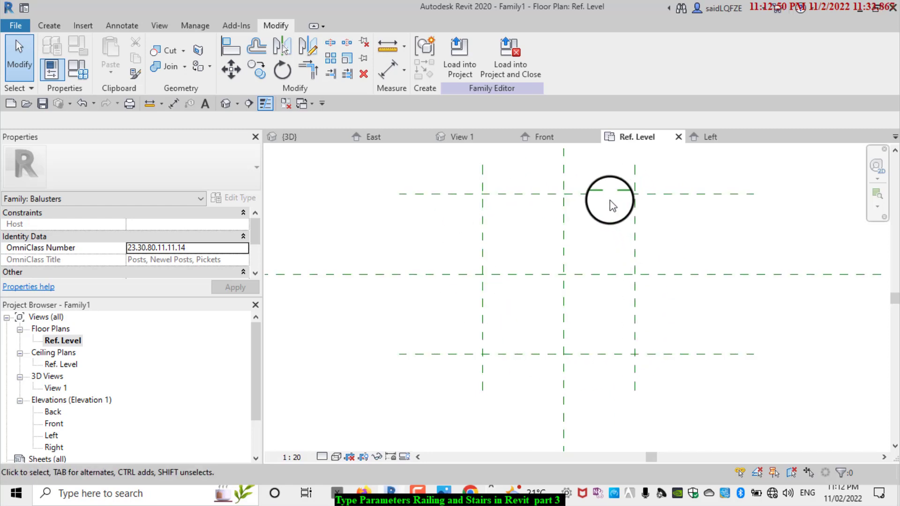
scroll(419, 303, down, 1)
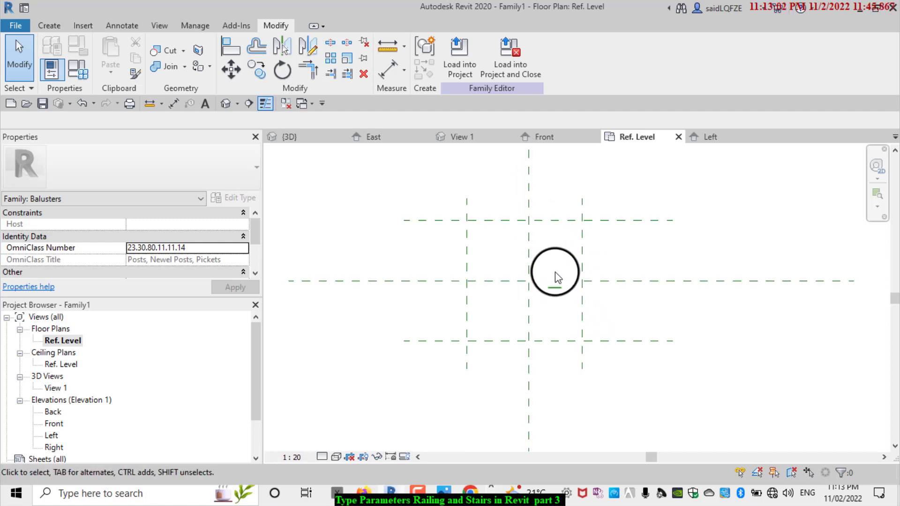
click(566, 226)
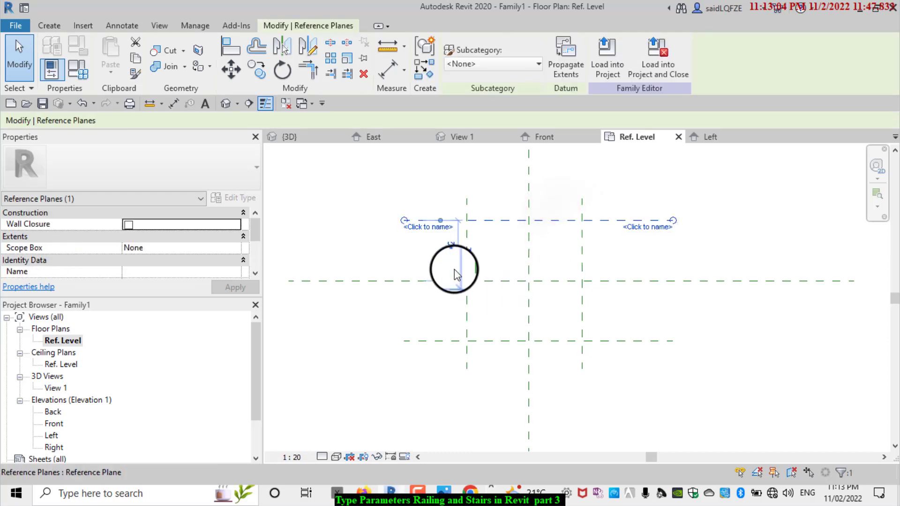
scroll(439, 263, up, 3)
scroll(438, 261, up, 1)
click(488, 232)
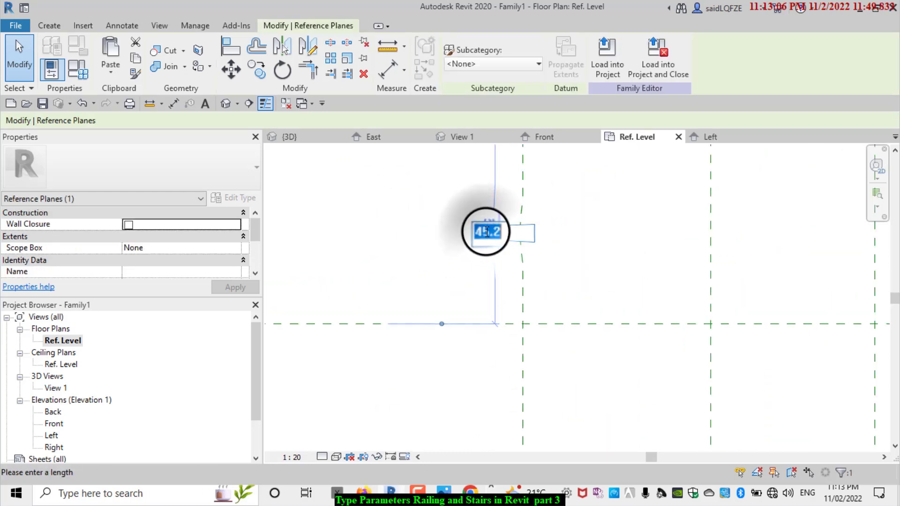
text(20)
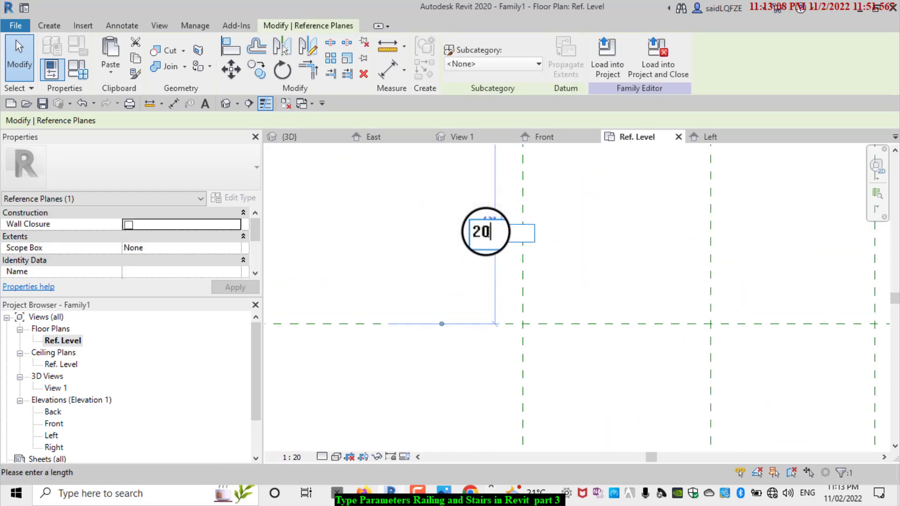
key(Return)
scroll(482, 231, down, 1)
scroll(479, 215, down, 1)
scroll(493, 257, down, 1)
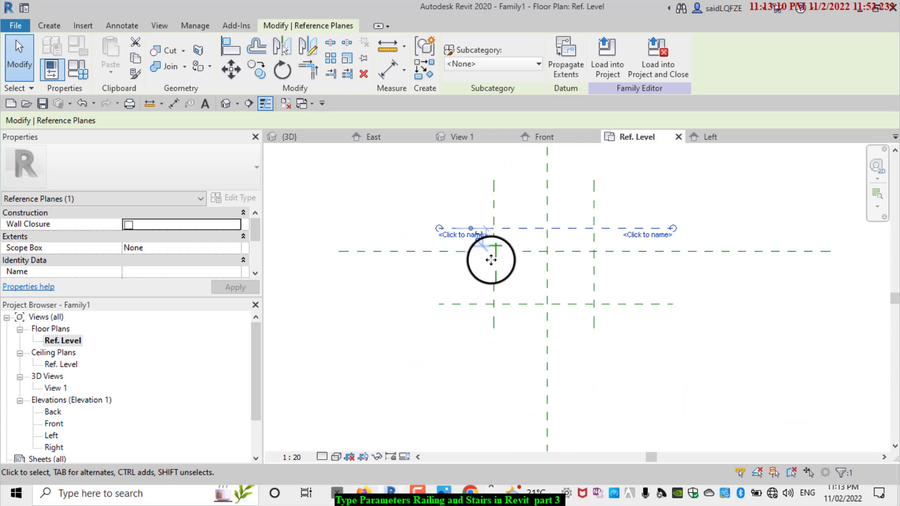
click(523, 305)
click(481, 280)
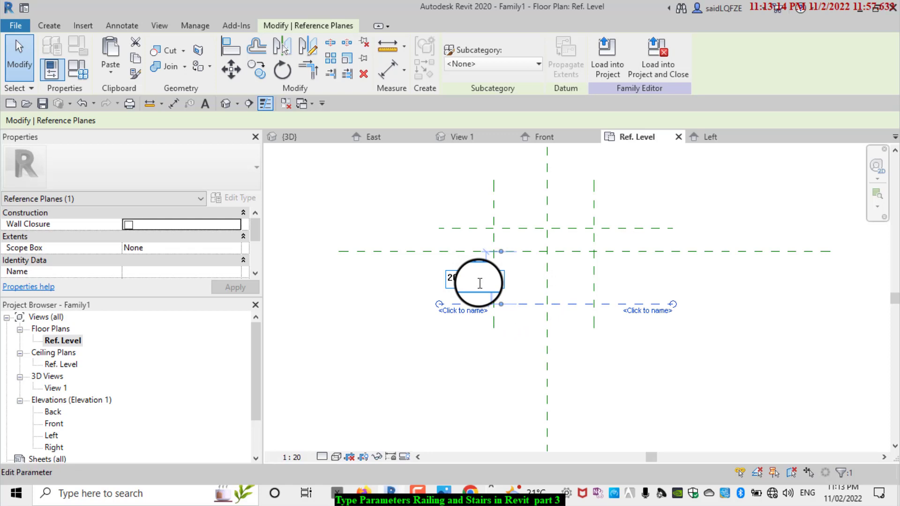
key(Return)
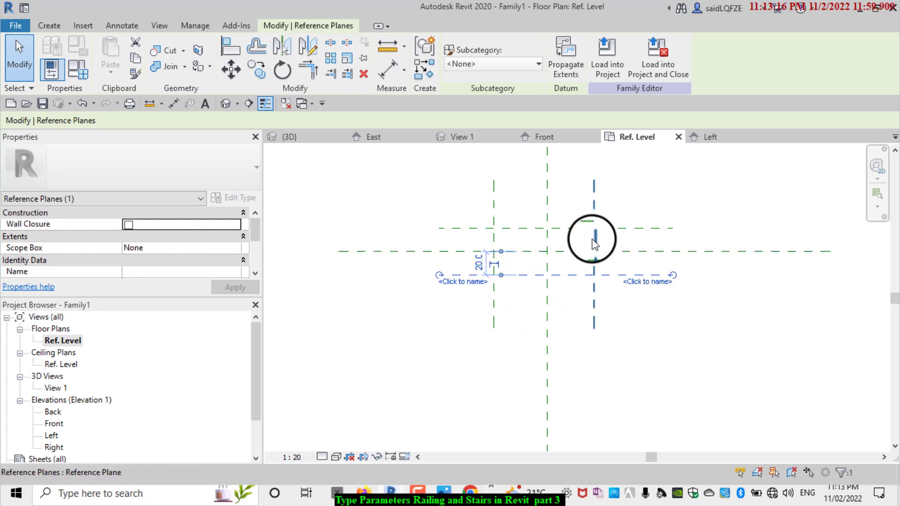
Set the right and left vertical reference planes 20 from the centre line.
click(592, 240)
click(571, 205)
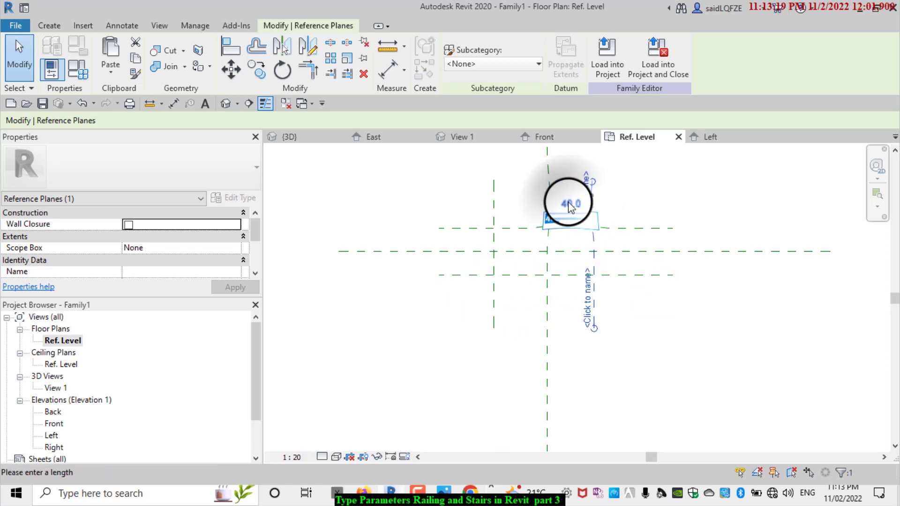
text(20)
key(Return)
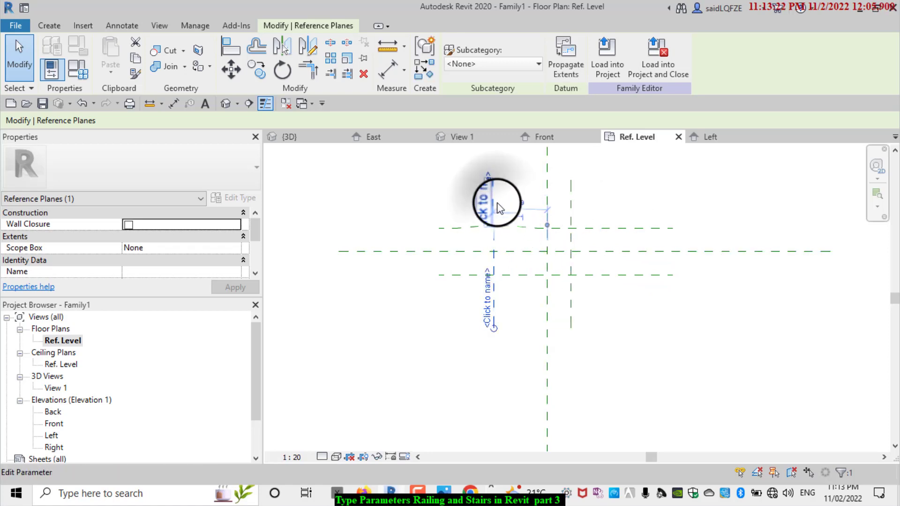
click(495, 206)
click(516, 202)
text(20)
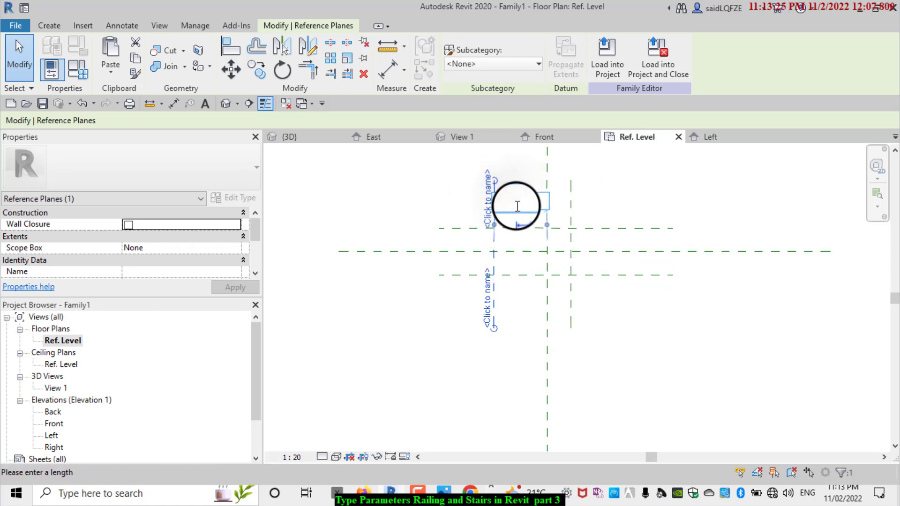
key(Return)
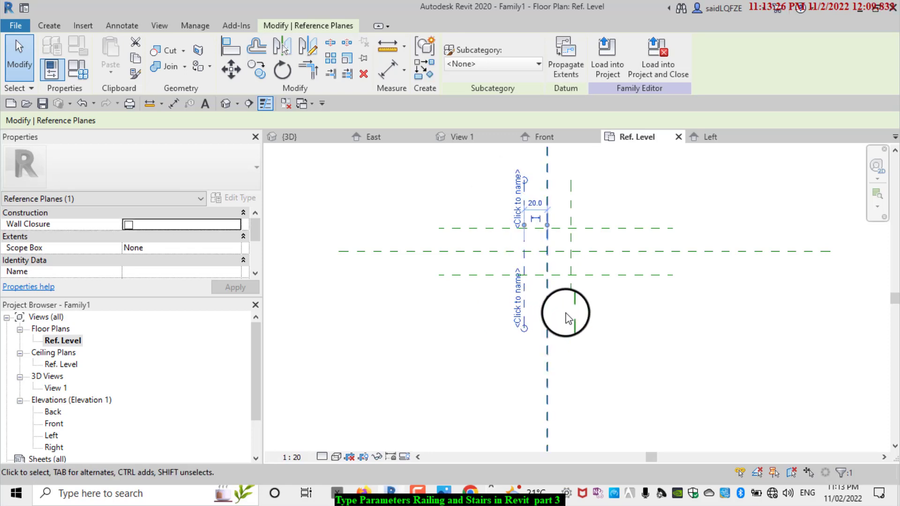
scroll(621, 251, up, 4)
Pan to check the 20.0 plane offsets and show the Create tab modelling tools.
middle_drag(354, 148, 418, 196)
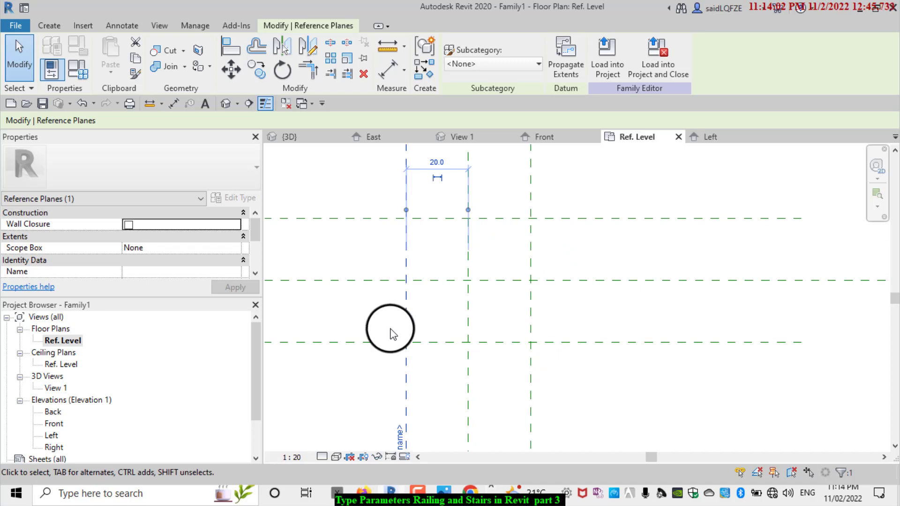
scroll(694, 281, down, 1)
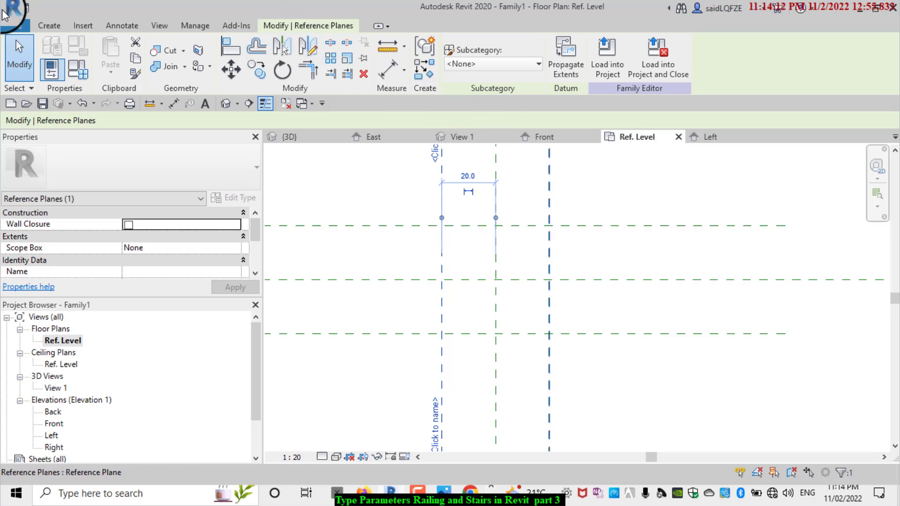
click(46, 27)
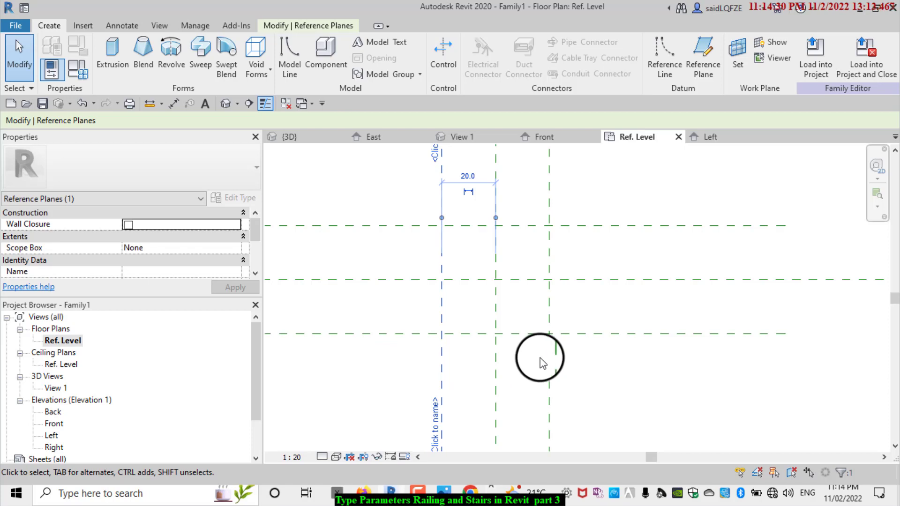
Start a new extrusion and open the Work Plane settings.
click(111, 49)
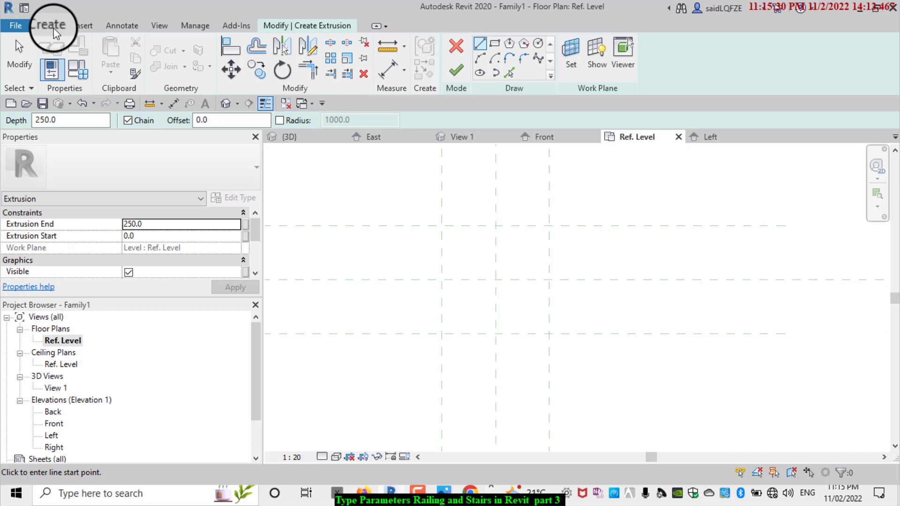
click(571, 69)
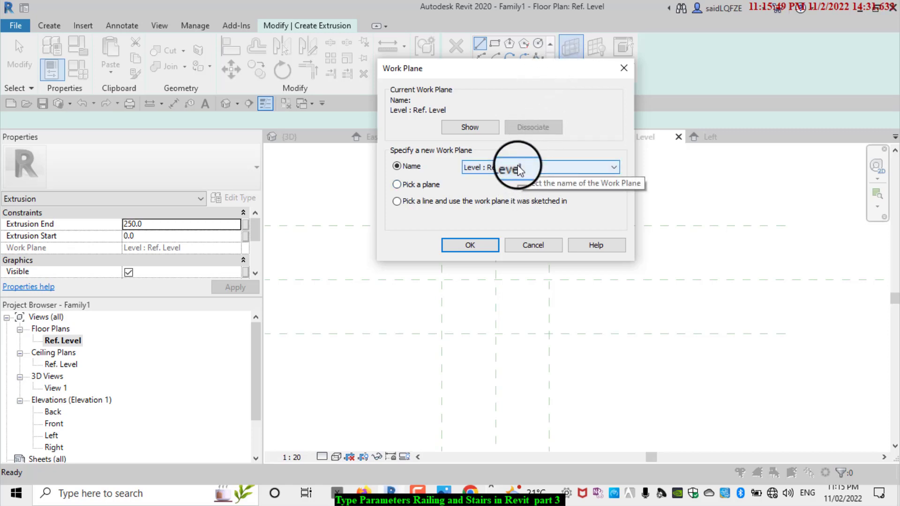
Make Reference Plane: Center (Left/Right) the work plane and sketch in Elevation: Left.
click(519, 170)
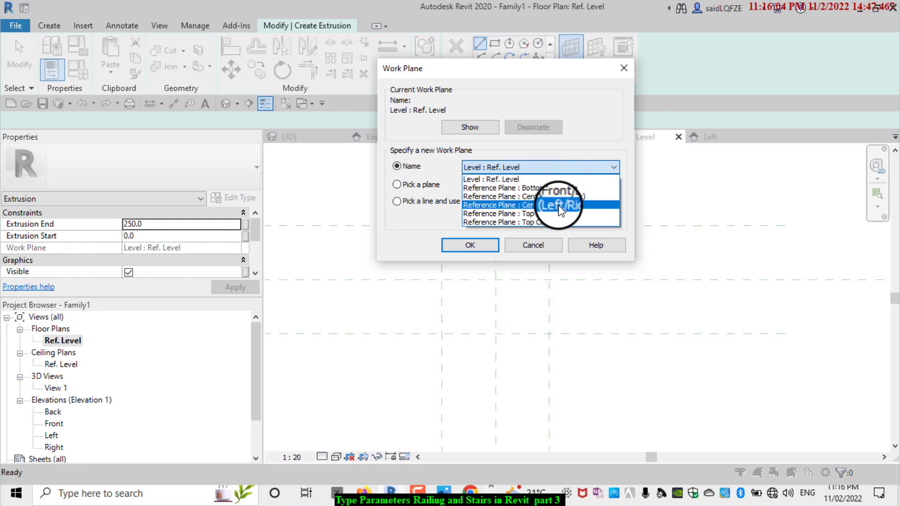
click(561, 209)
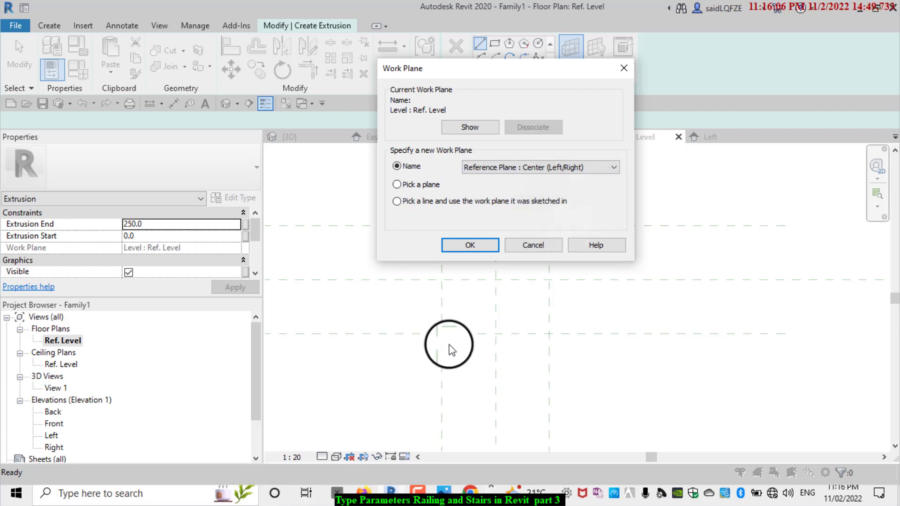
click(469, 245)
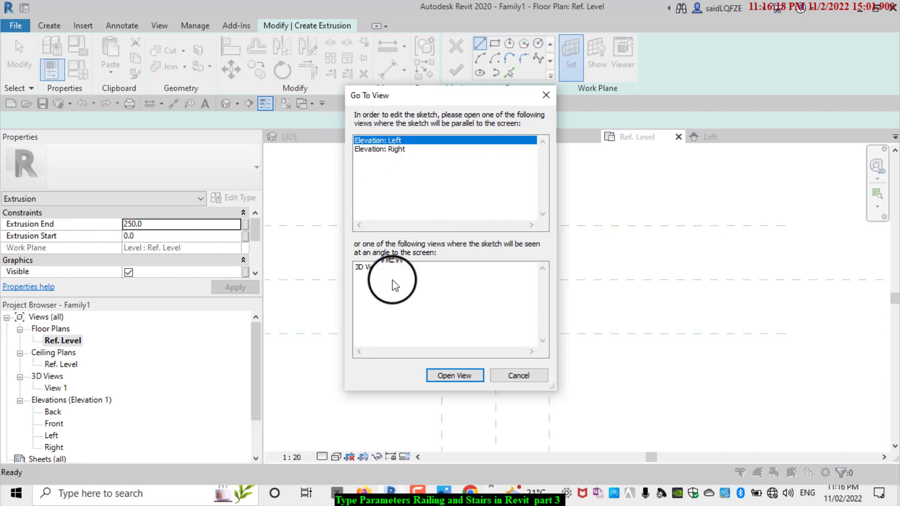
click(401, 141)
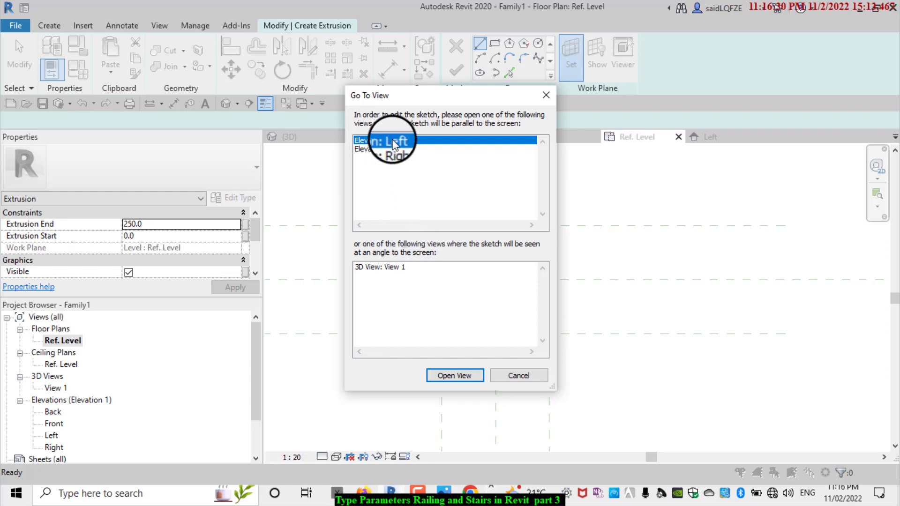
click(456, 381)
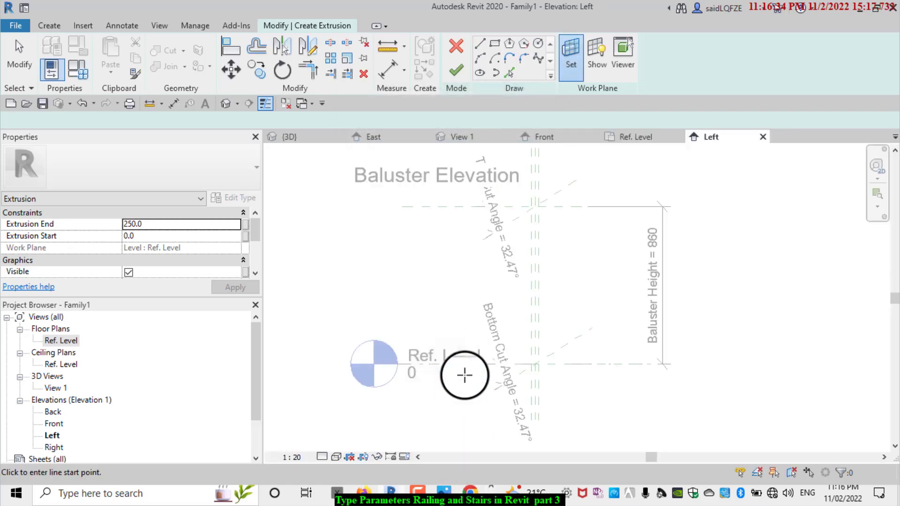
Set the extrusion start to 20 so it extrudes from 20 to -20.
scroll(582, 235, up, 2)
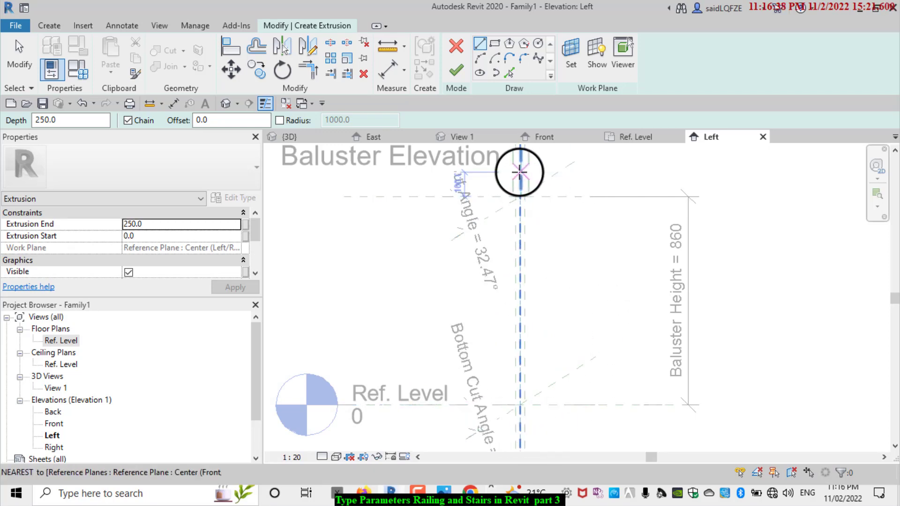
scroll(496, 212, up, 1)
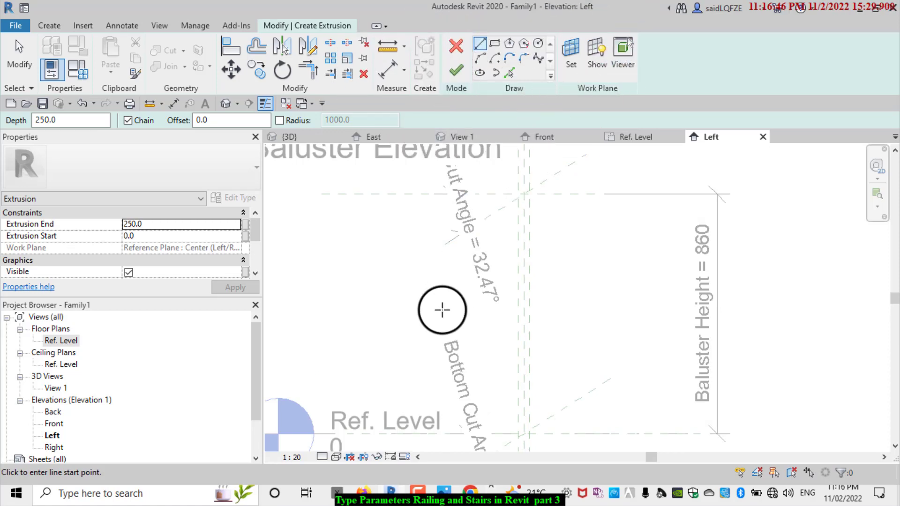
scroll(446, 253, down, 2)
scroll(430, 366, up, 1)
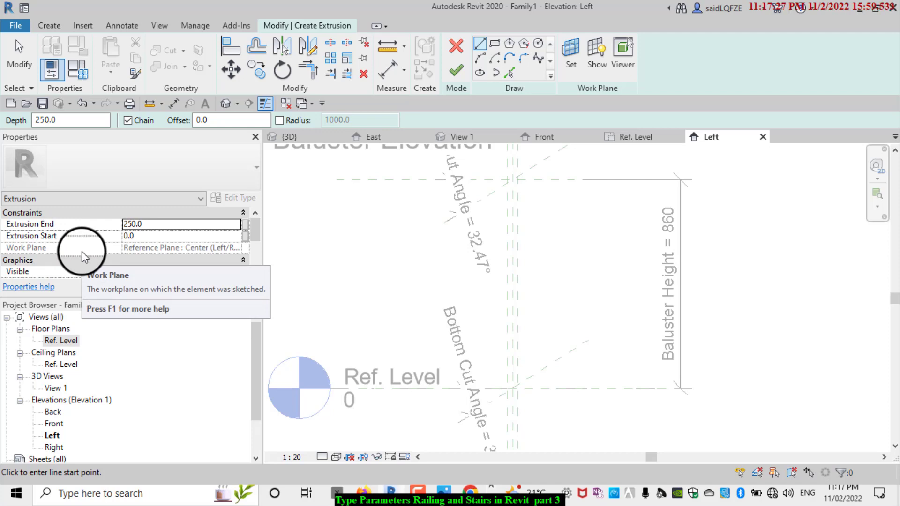
click(153, 235)
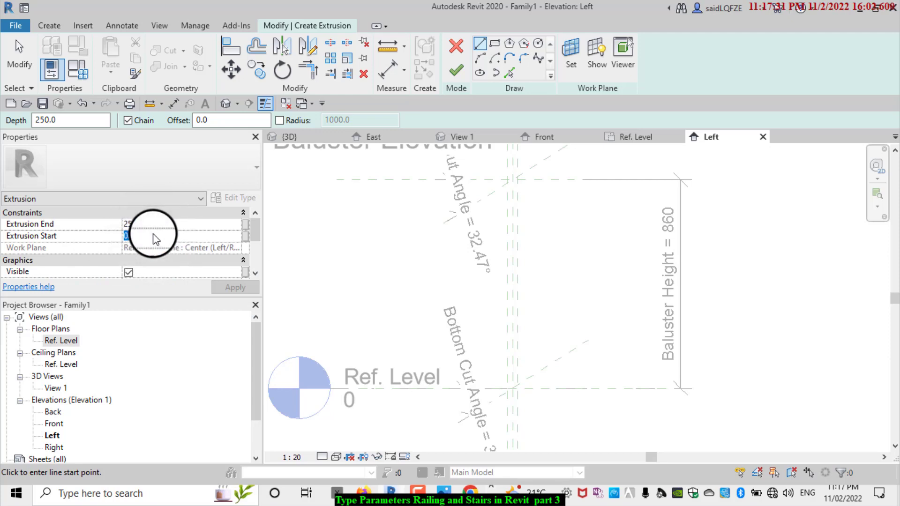
text(20)
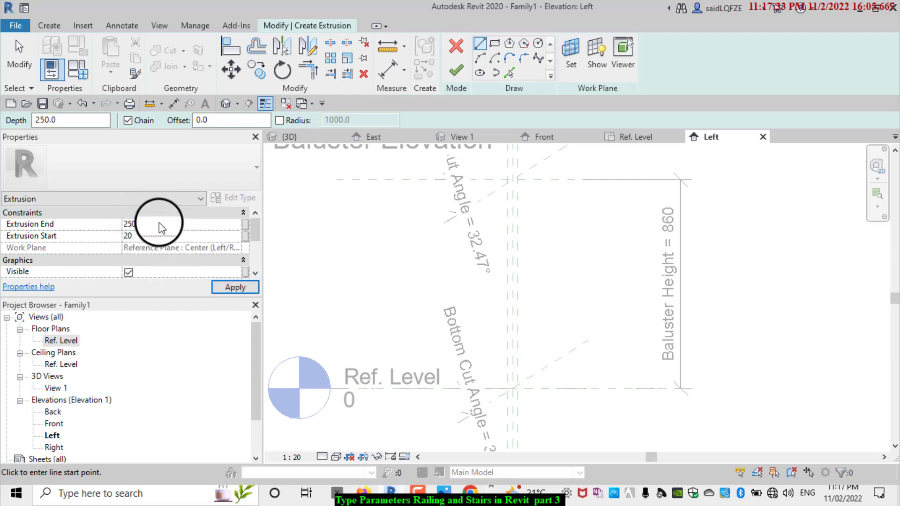
click(159, 223)
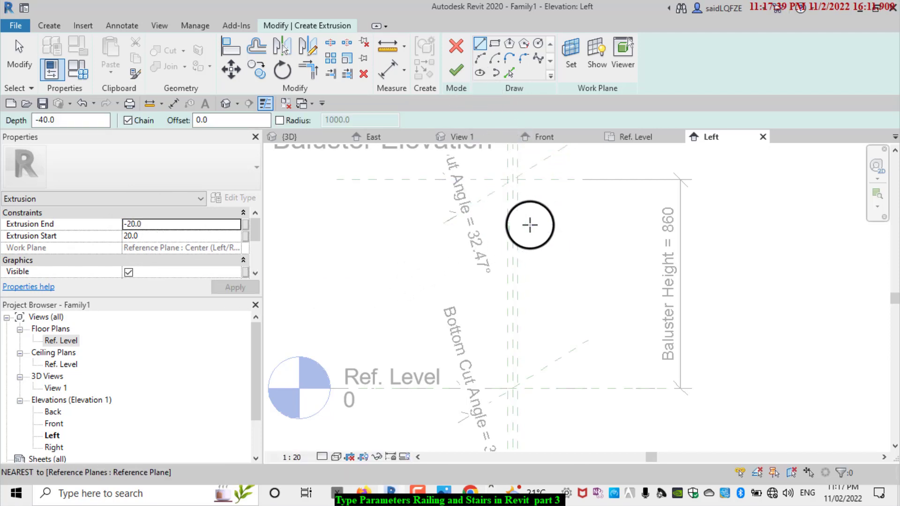
Sketch the closed baluster profile between reference-plane intersections up to the top cut line.
scroll(499, 195, up, 3)
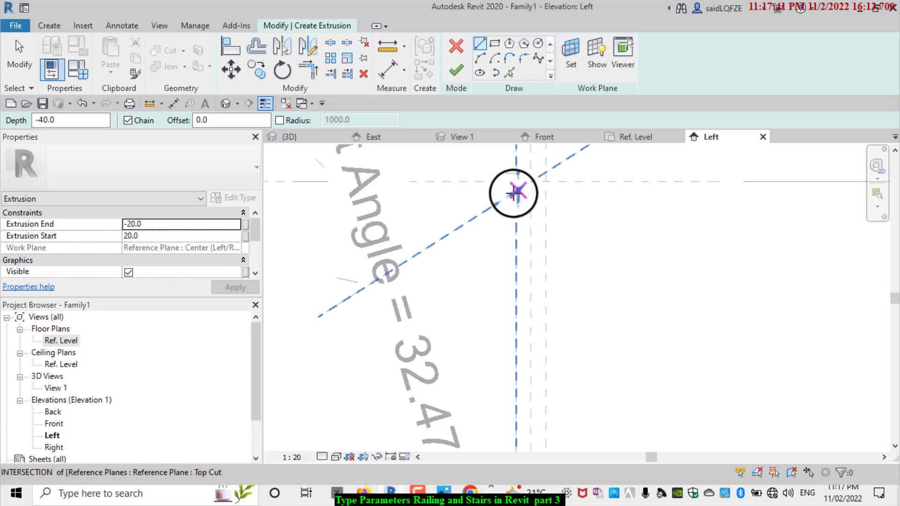
click(515, 192)
scroll(500, 243, down, 2)
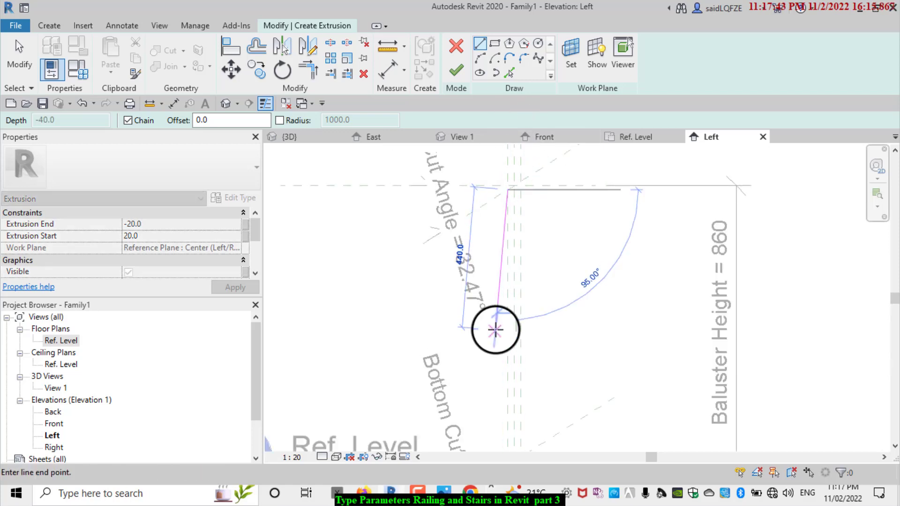
scroll(495, 330, down, 2)
scroll(488, 417, up, 2)
scroll(516, 391, up, 2)
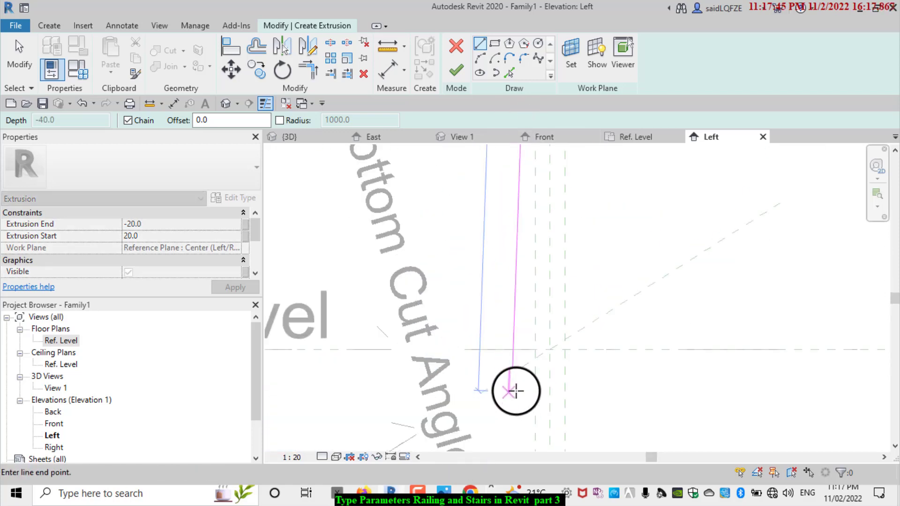
click(535, 358)
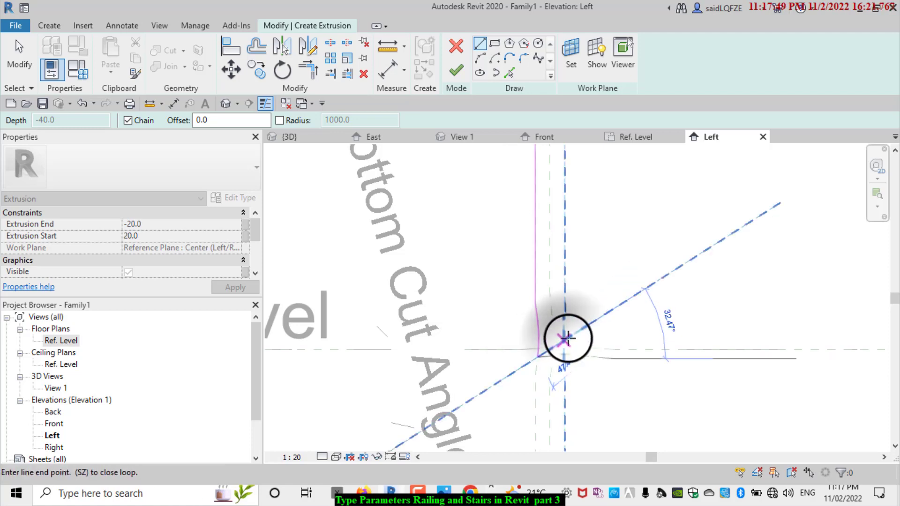
scroll(566, 338, down, 3)
scroll(570, 426, down, 2)
scroll(569, 317, up, 2)
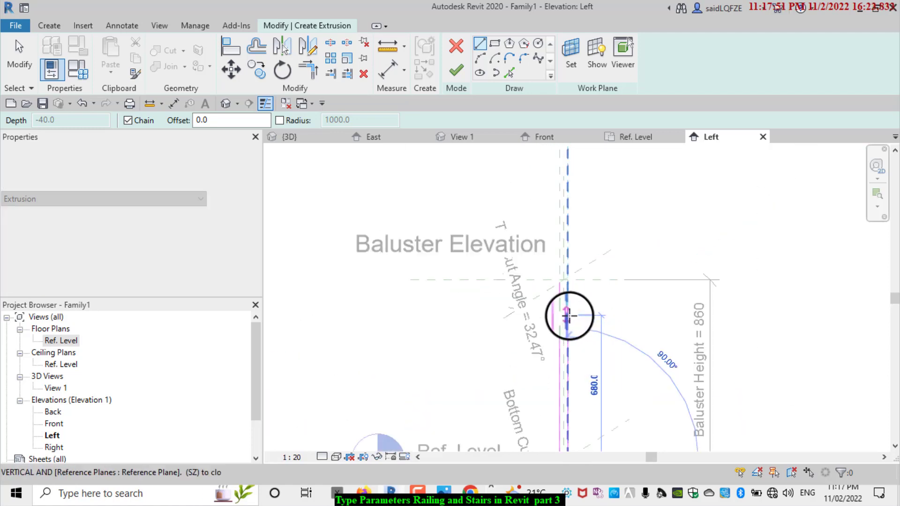
scroll(569, 300, up, 3)
scroll(562, 248, up, 2)
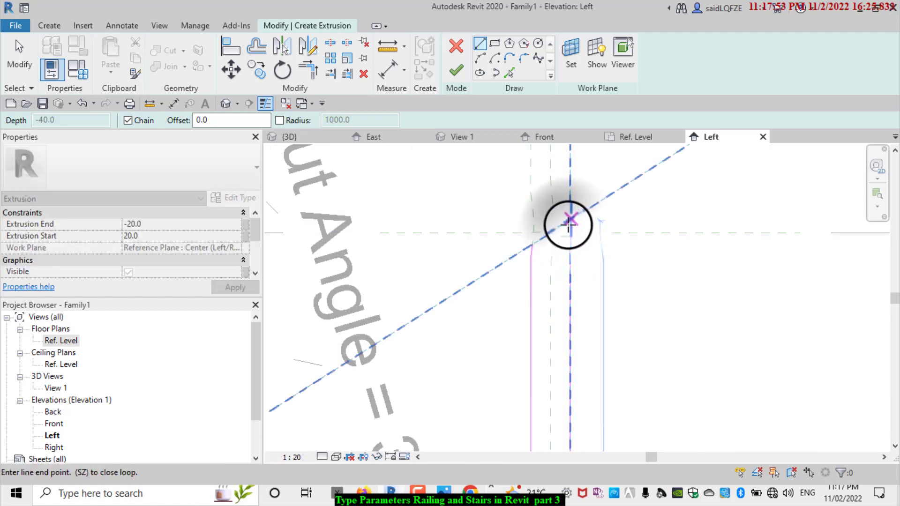
click(530, 246)
right_click(456, 213)
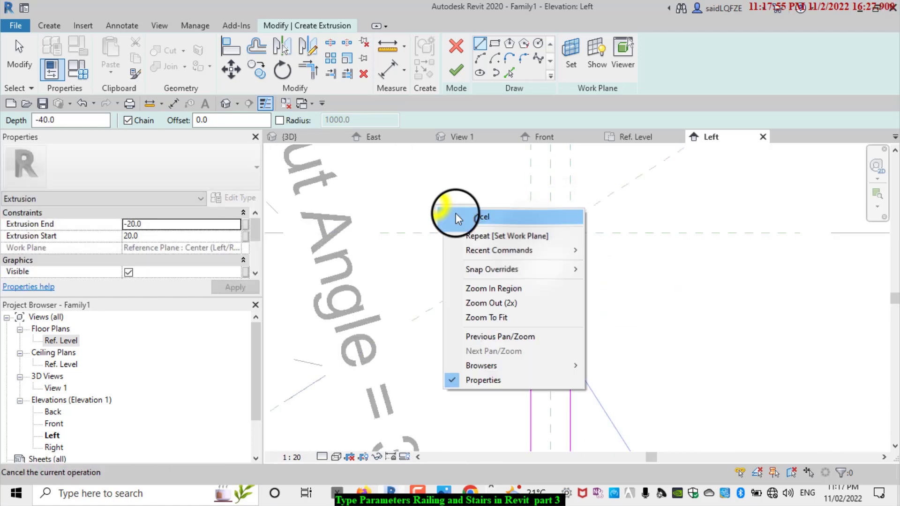
click(458, 216)
right_click(485, 209)
click(493, 213)
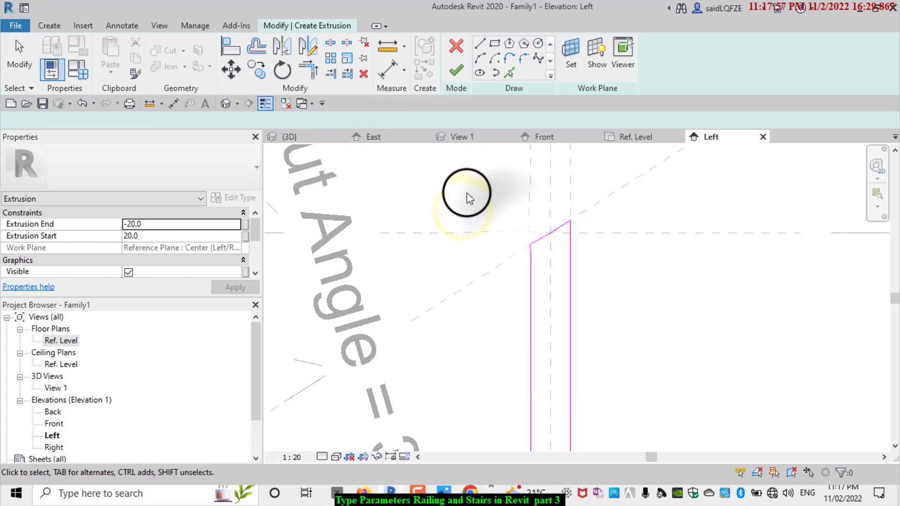
scroll(469, 198, down, 2)
scroll(513, 136, down, 2)
scroll(519, 176, down, 2)
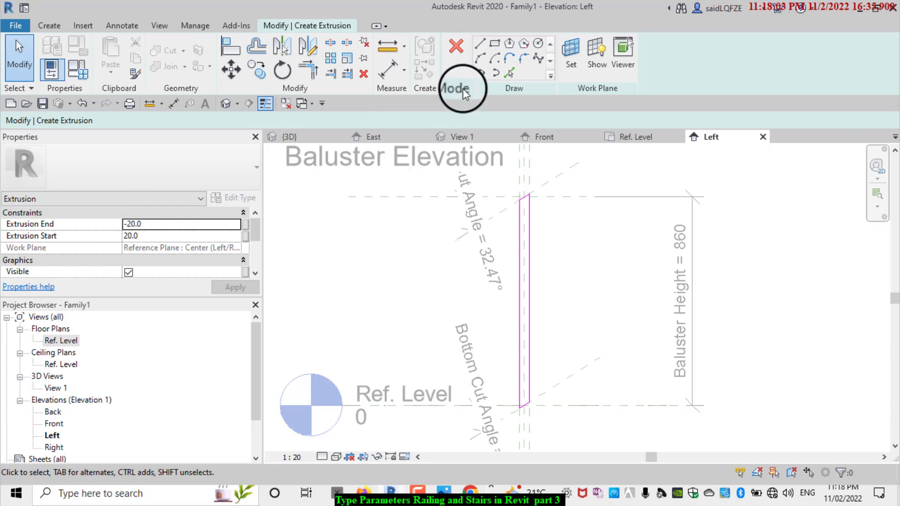
Finish the extrusion sketch to create the baluster solid.
click(457, 75)
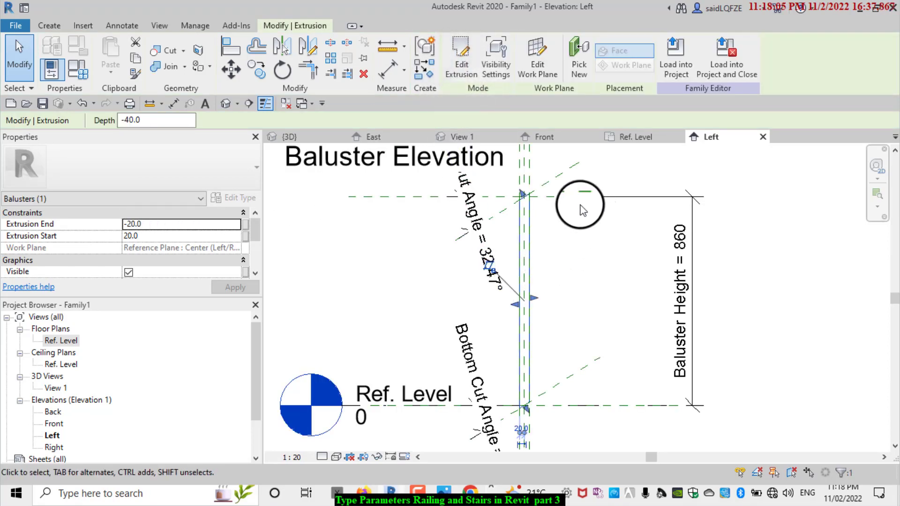
scroll(398, 357, down, 3)
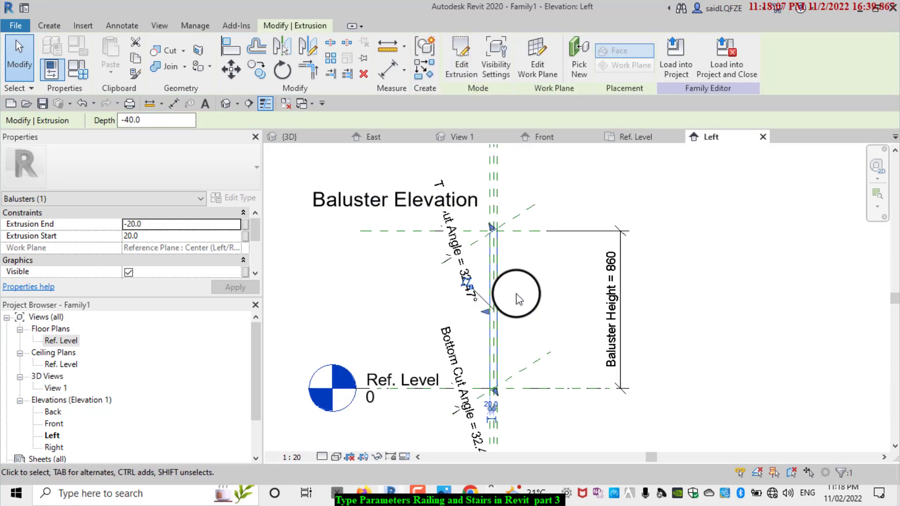
scroll(516, 353, up, 4)
View the baluster in the default 3D view and select its Material property.
click(226, 103)
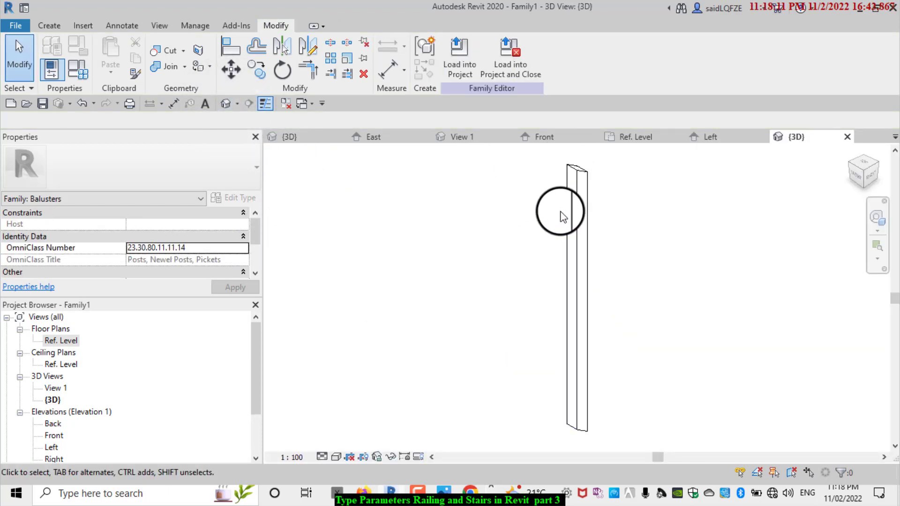
scroll(314, 324, down, 1)
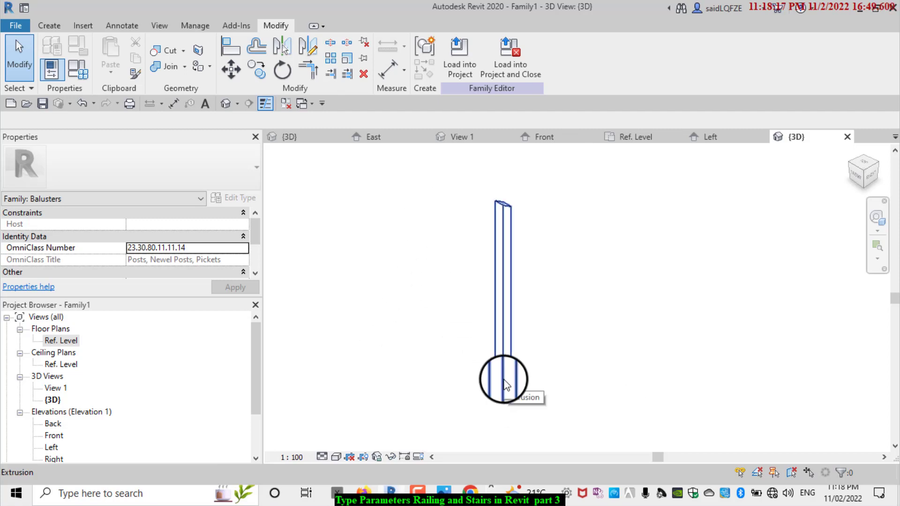
click(498, 319)
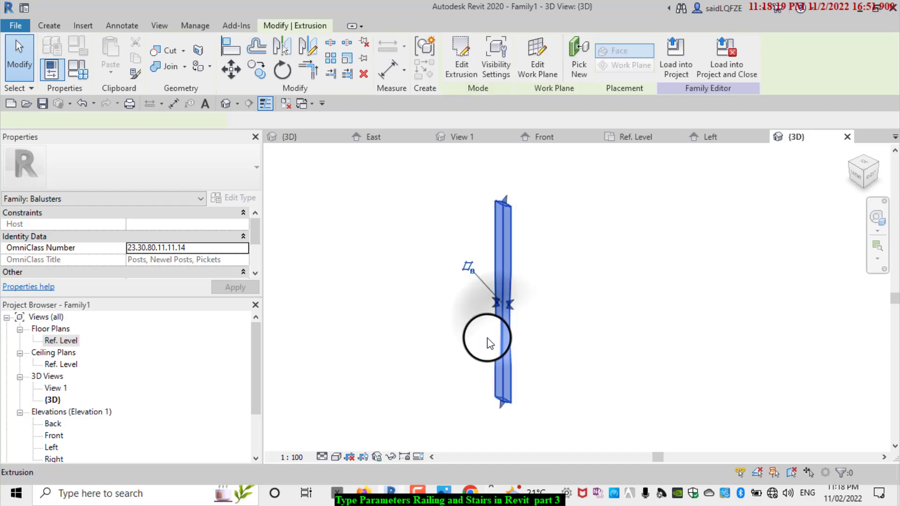
drag(252, 235, 253, 247)
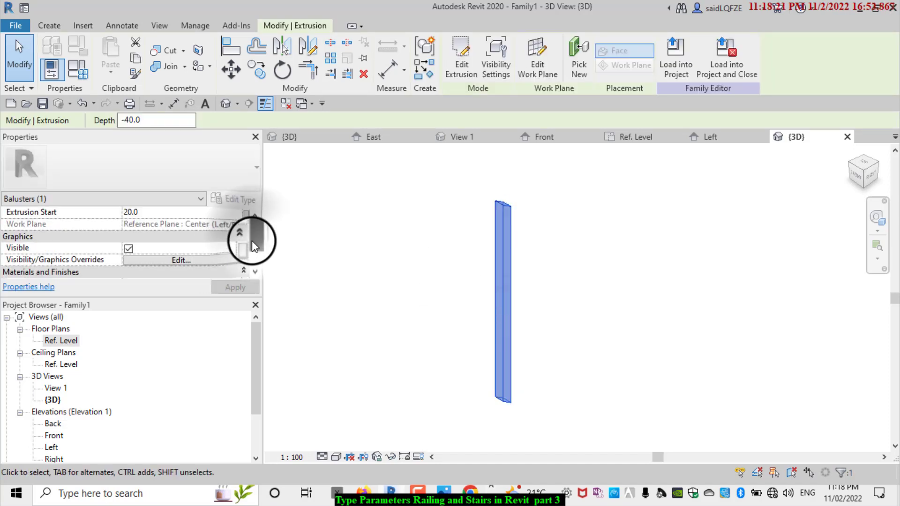
click(237, 261)
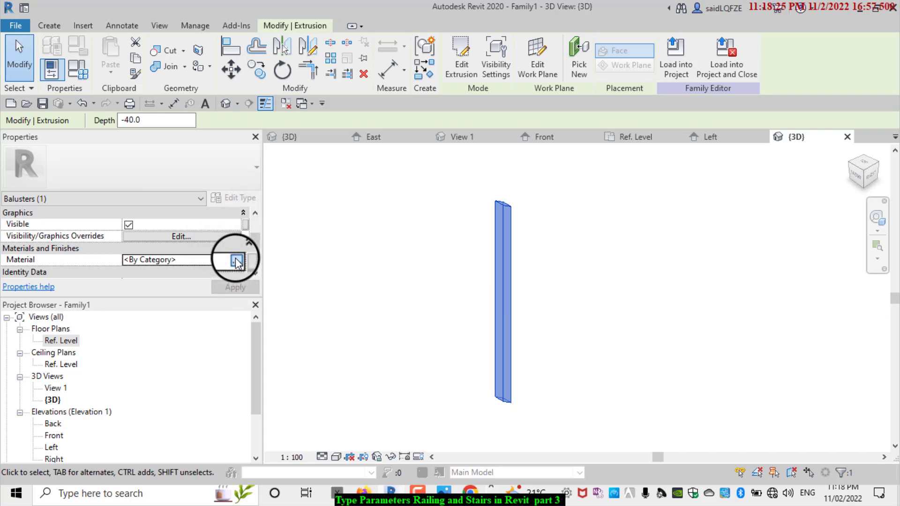
Duplicate the Air Openings material and rename the copy 'wood Baluster 4'.
click(237, 261)
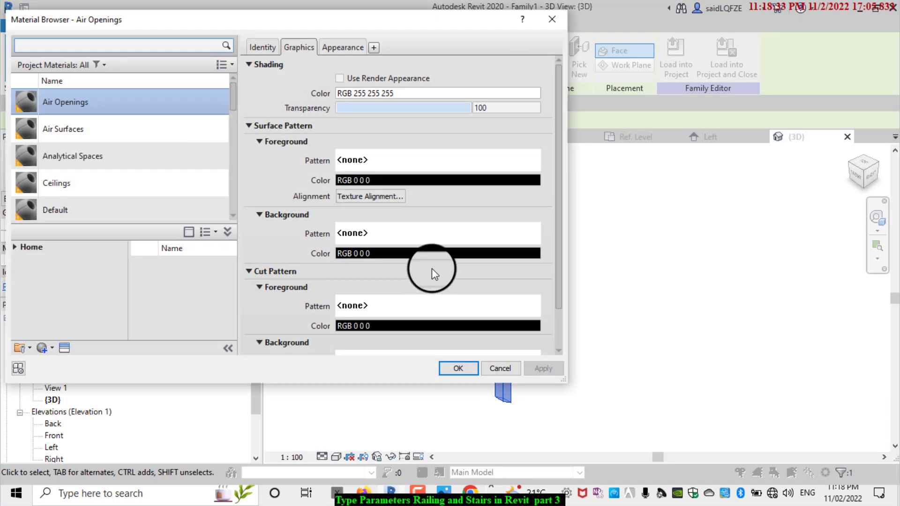
drag(386, 28, 537, 31)
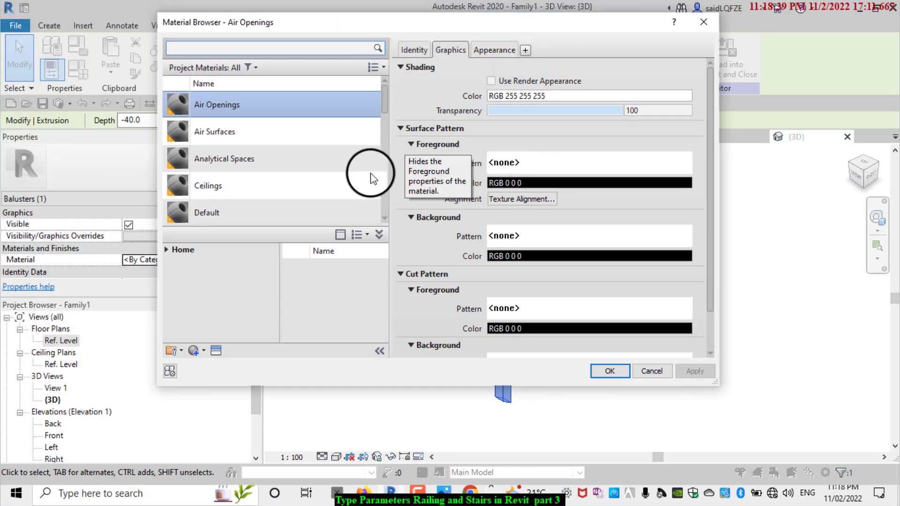
right_click(239, 99)
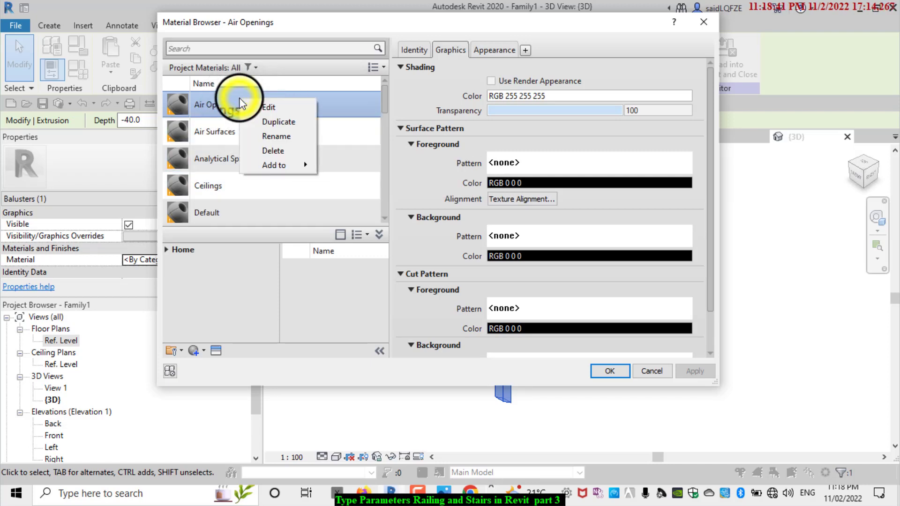
click(282, 121)
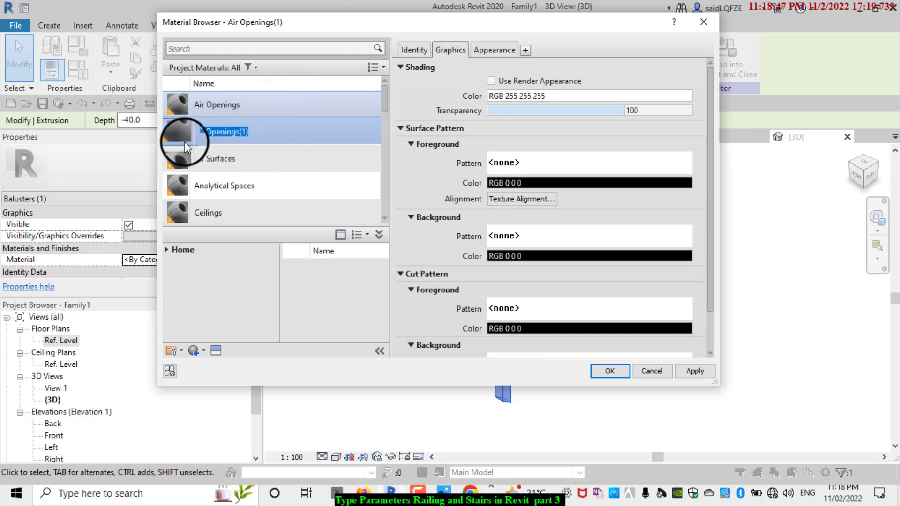
key(BackSpace)
key(BackSpace)
key(BackSpace)
text(d)
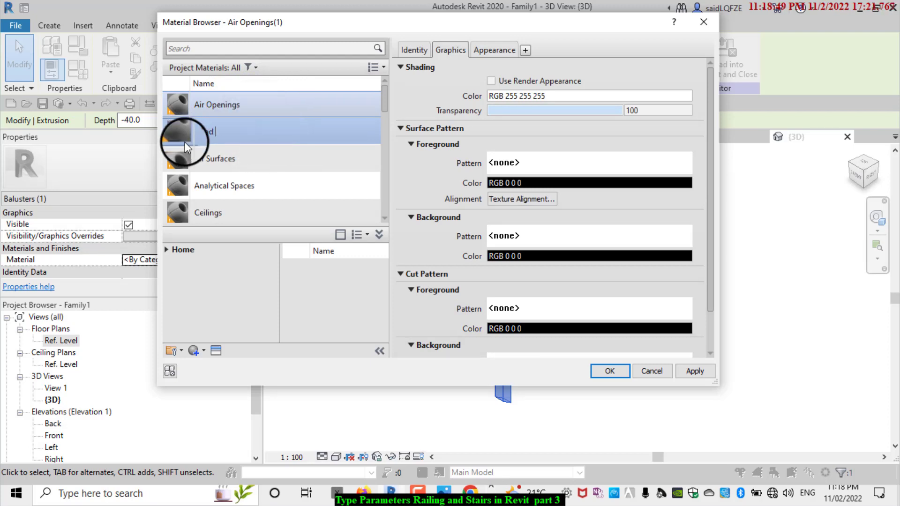
text( Balus)
text(ter )
text(4)
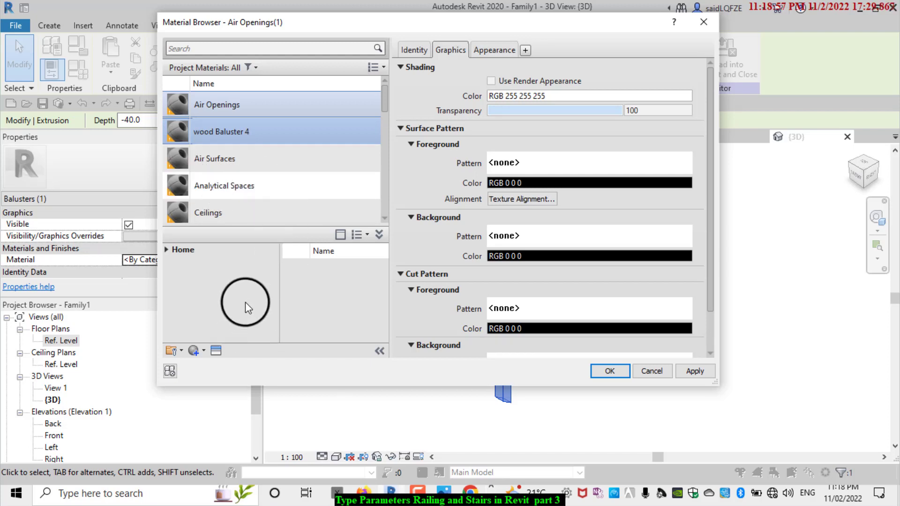
key(Return)
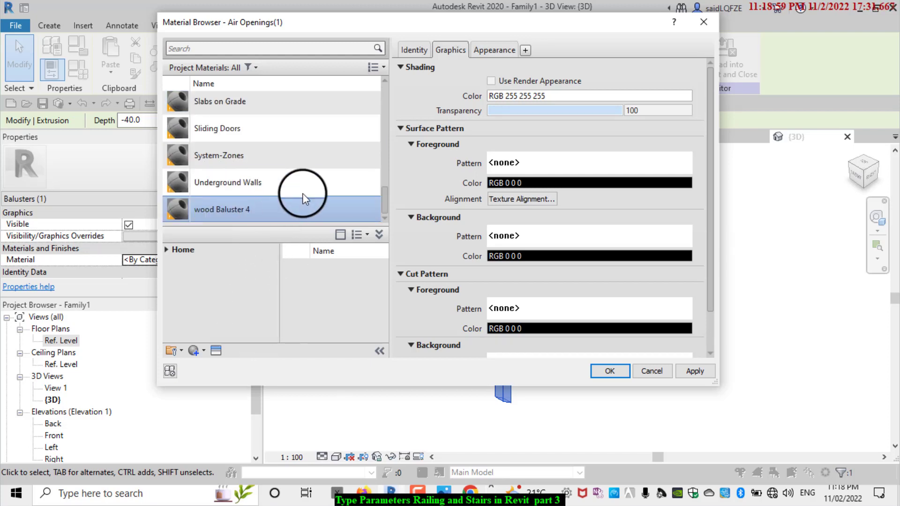
Replace the material's appearance with Cardboard - Corrugated from Autodesk Physical Assets > Wood > Panels.
click(219, 351)
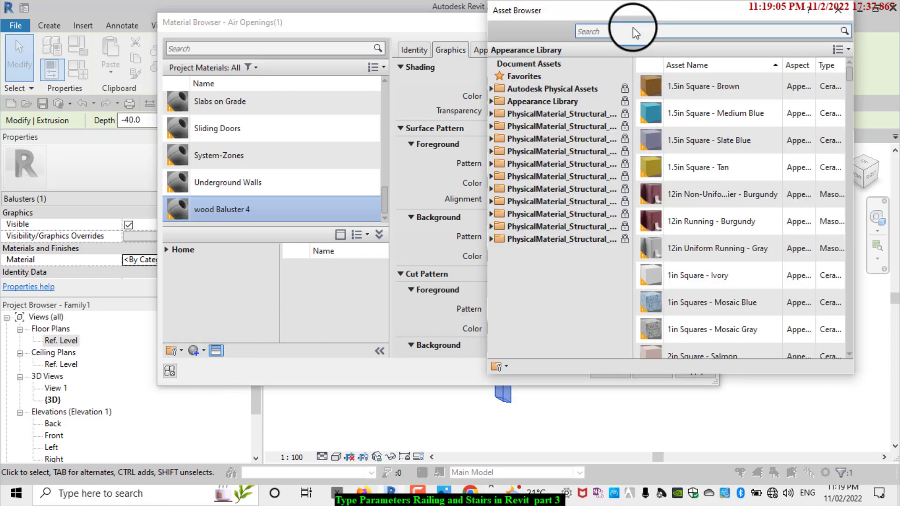
click(491, 89)
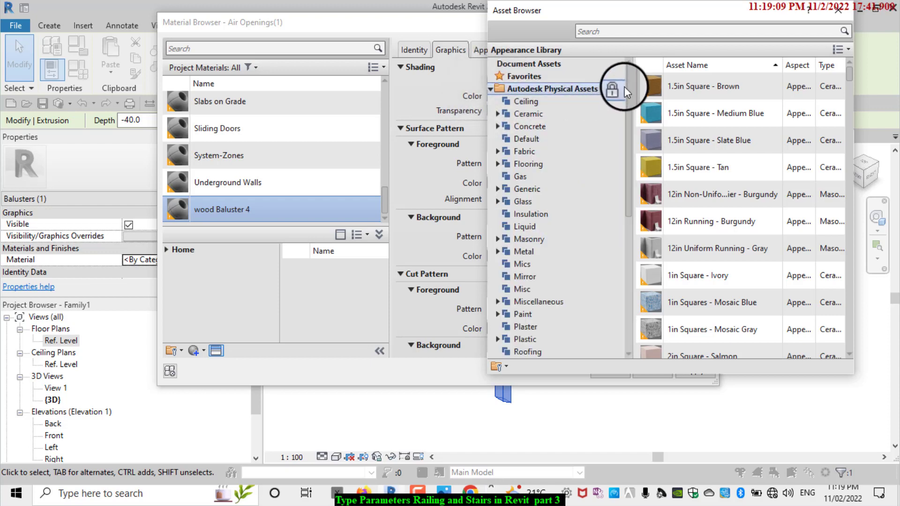
drag(625, 84, 638, 195)
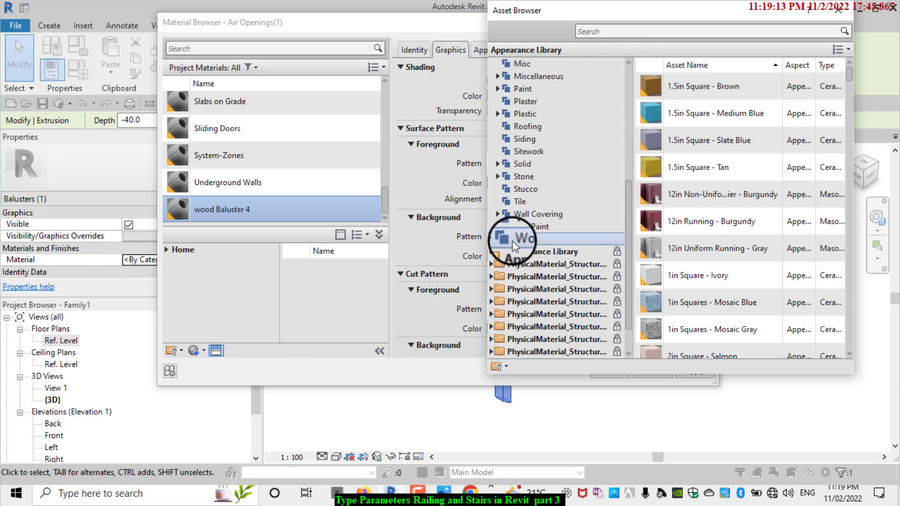
click(498, 240)
click(519, 240)
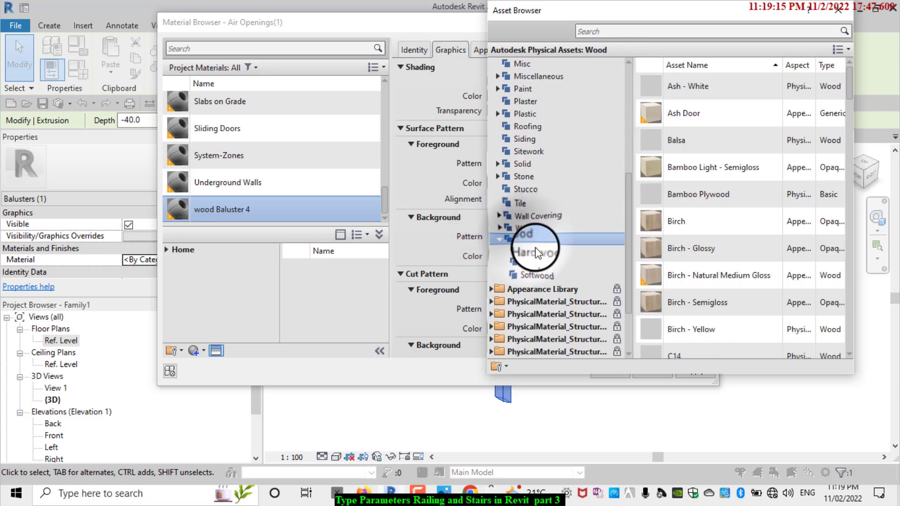
click(549, 258)
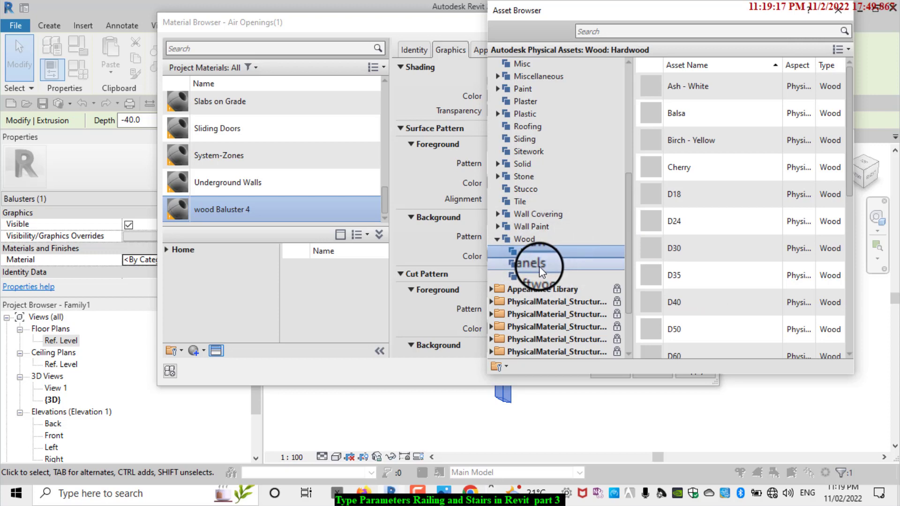
click(534, 265)
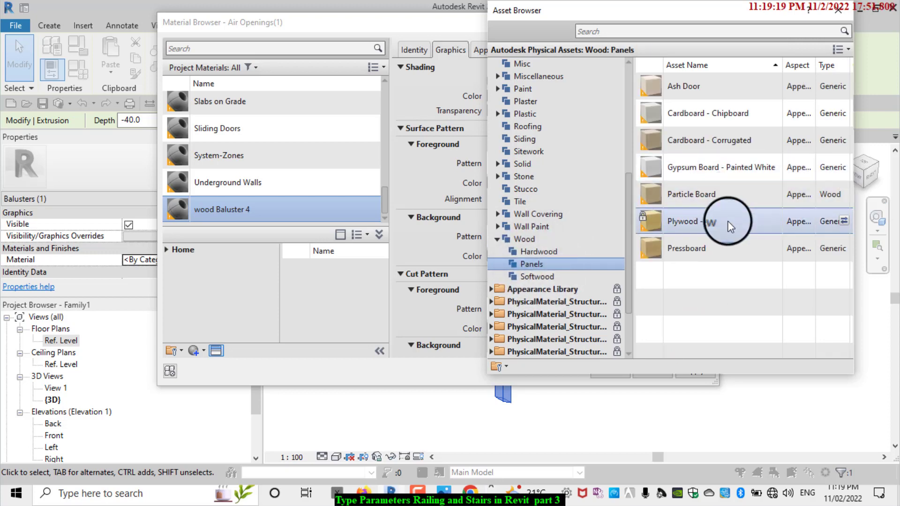
click(839, 166)
click(763, 253)
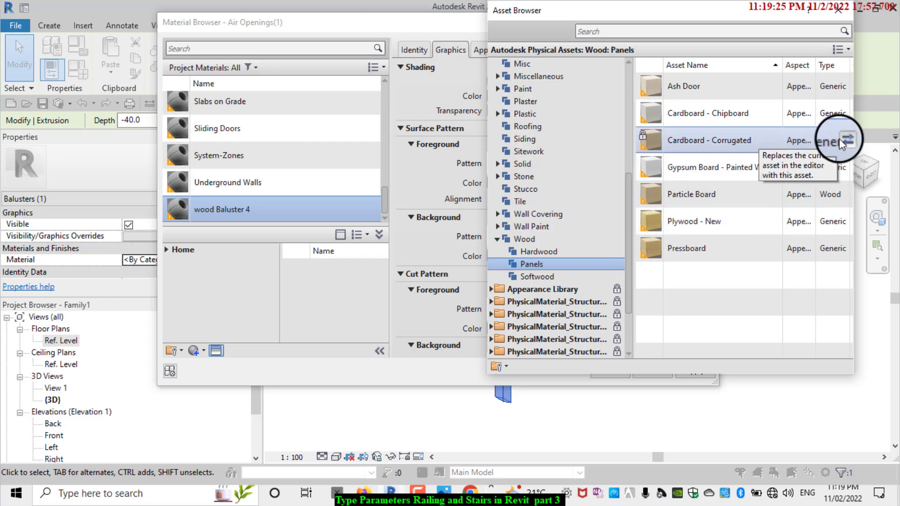
click(845, 137)
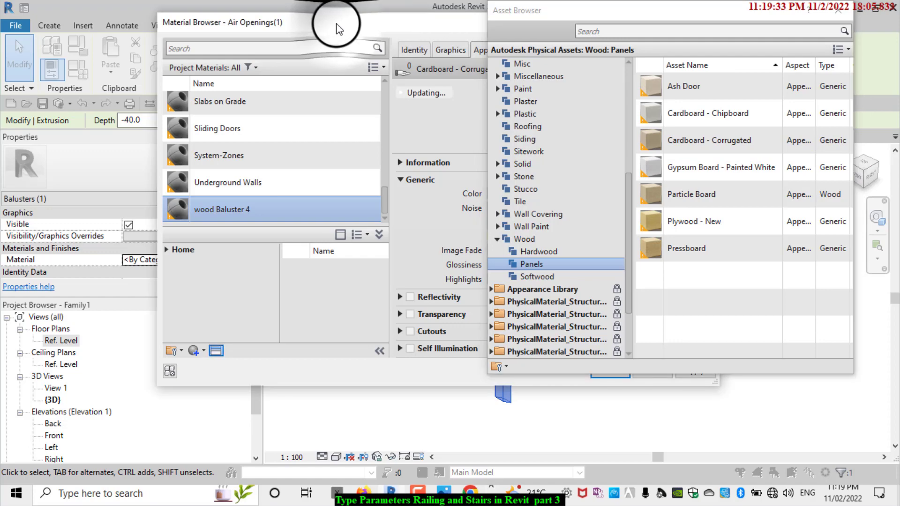
Save the wood's brown appearance colour as a custom colour.
drag(339, 29, 227, 44)
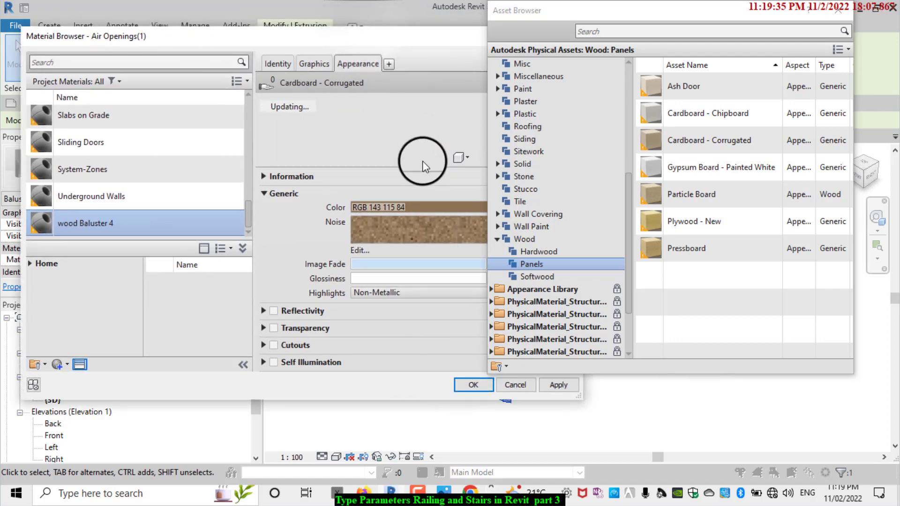
drag(769, 19, 874, 33)
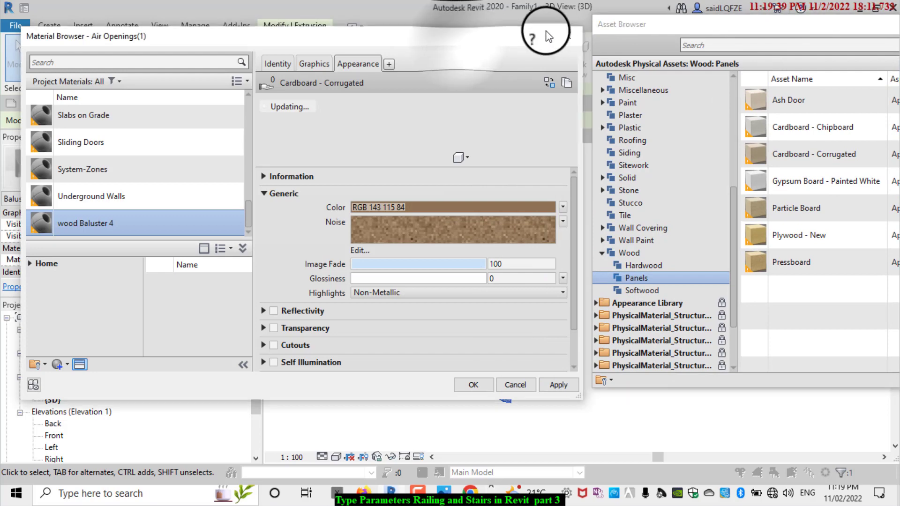
drag(326, 37, 452, 28)
click(540, 202)
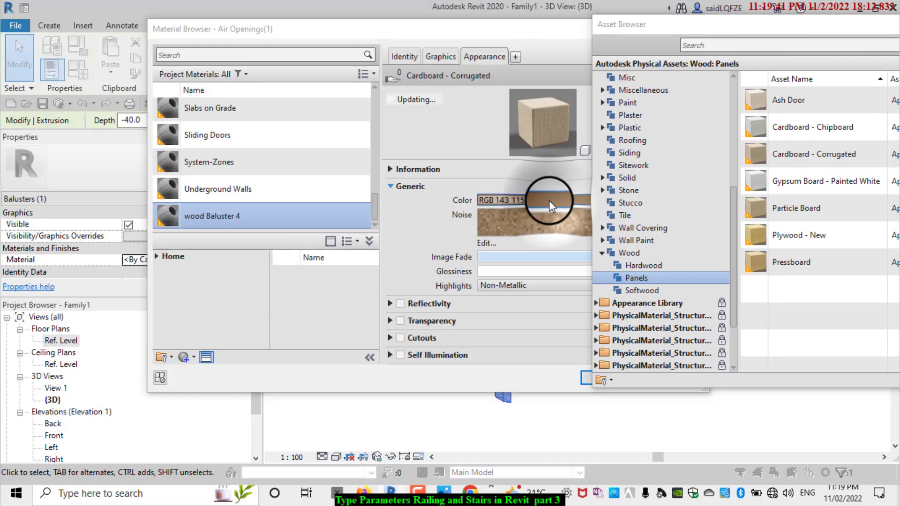
click(483, 296)
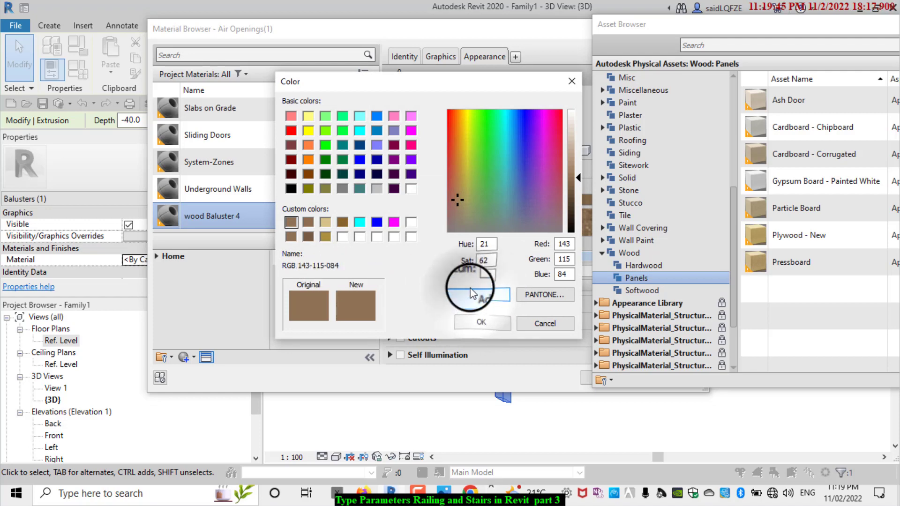
click(467, 328)
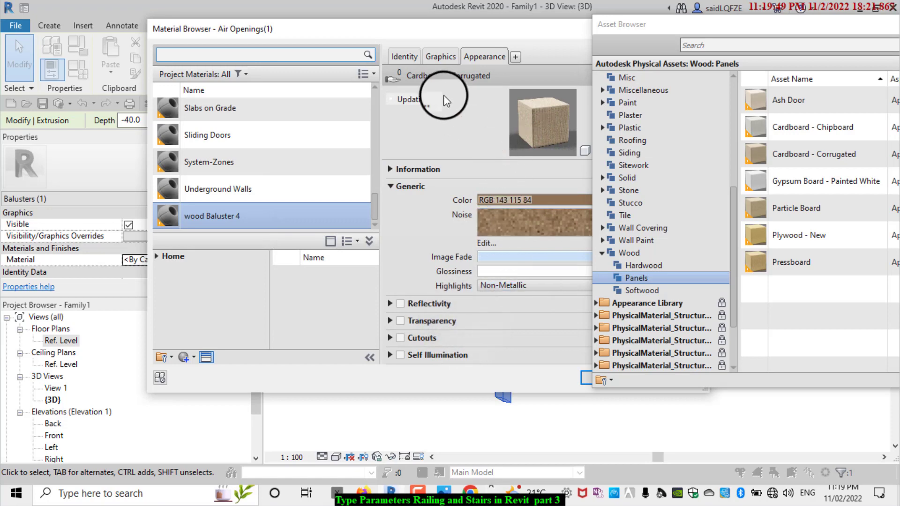
Set the Graphics shading colour to the brown RGB 143 115 84.
click(440, 58)
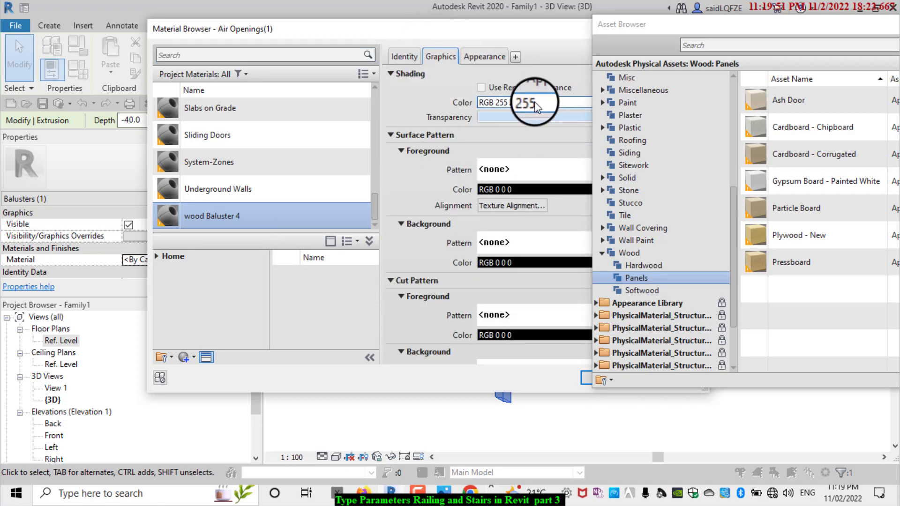
click(533, 102)
click(291, 222)
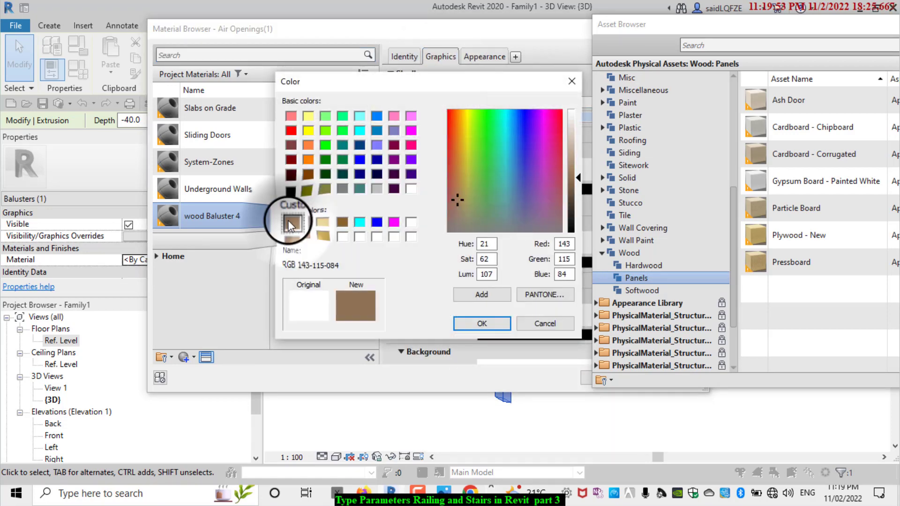
click(482, 296)
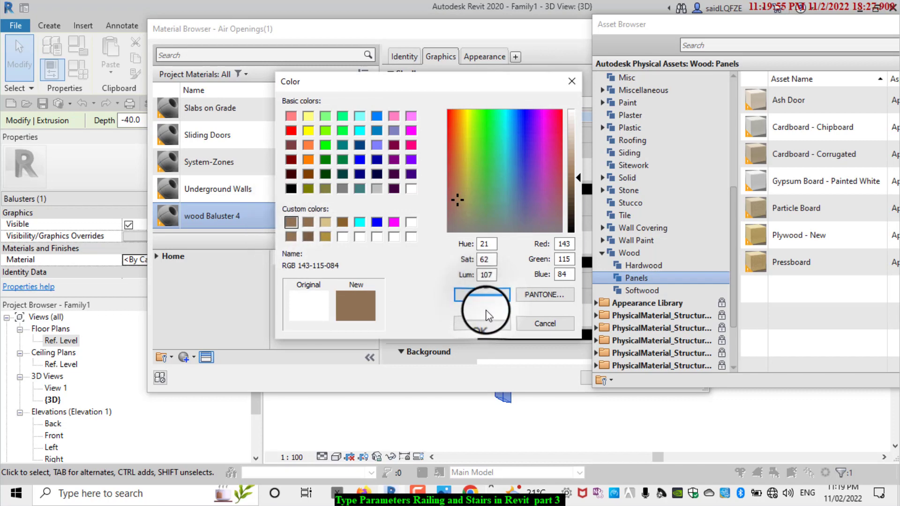
click(480, 324)
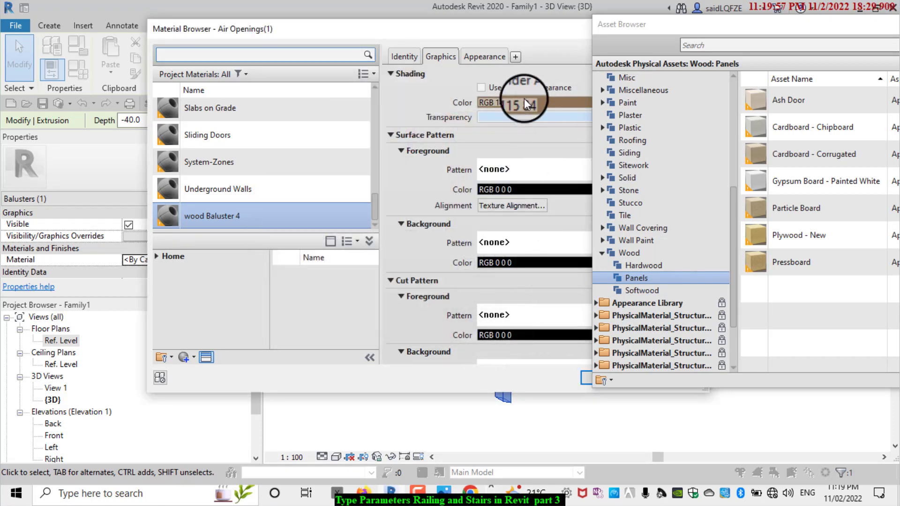
Set shading transparency to 8, then apply and close the material settings.
drag(474, 29, 316, 22)
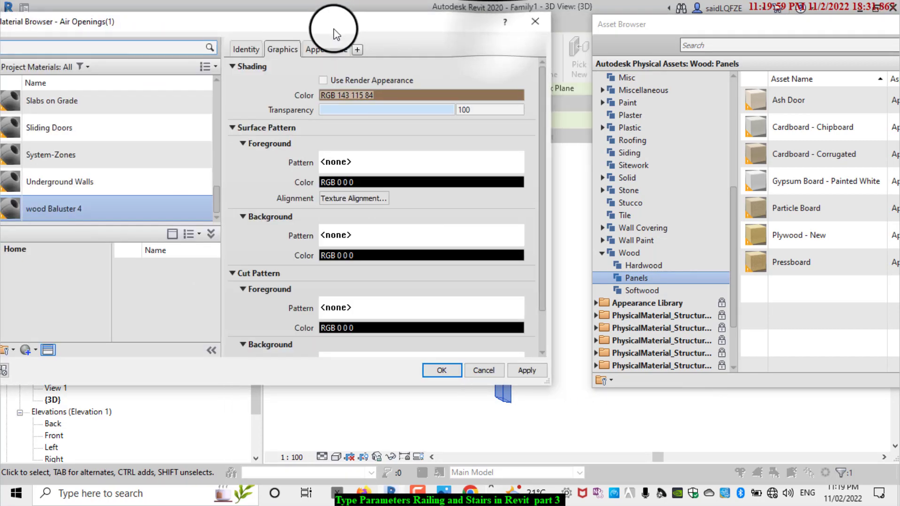
mouse_move(453, 113)
mouse_down()
mouse_move(283, 114)
mouse_move(334, 113)
mouse_up()
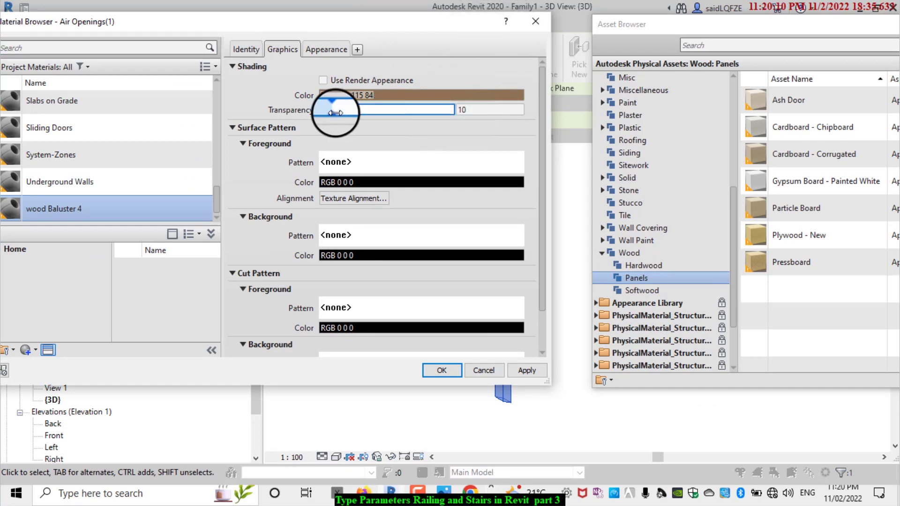
drag(333, 112, 331, 113)
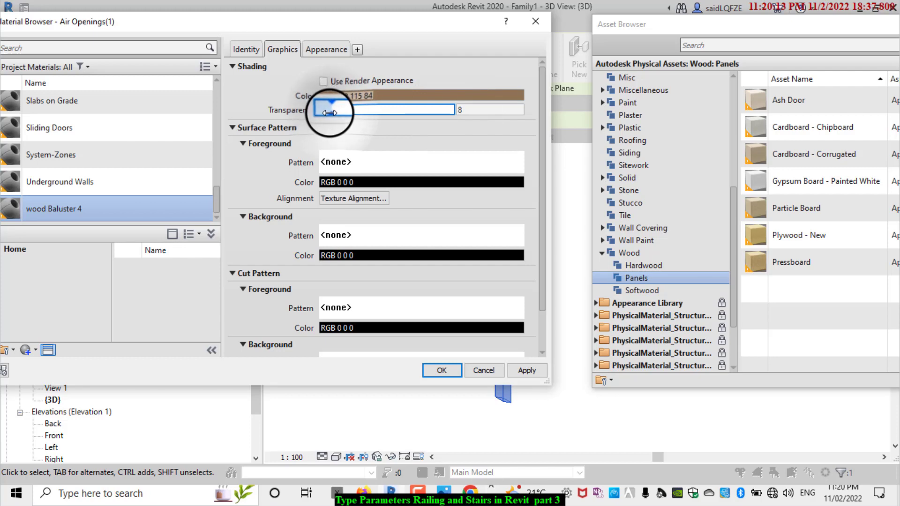
click(533, 375)
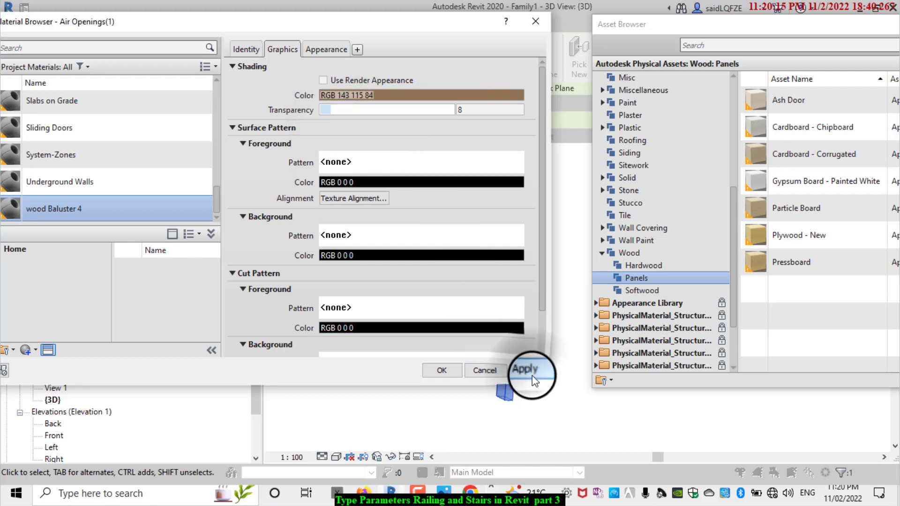
click(442, 372)
Preview the baluster in Realistic style, then display it in Consistent Colors brown.
click(367, 332)
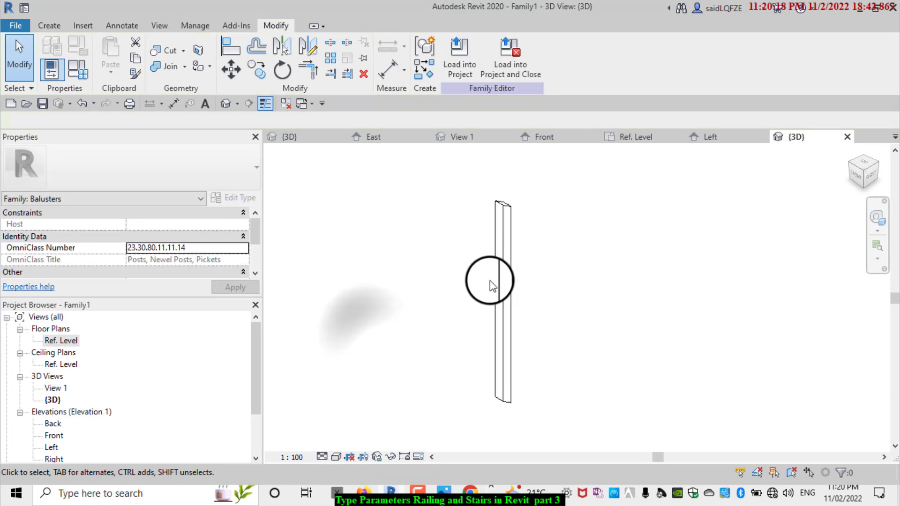
scroll(488, 271, up, 2)
scroll(488, 271, up, 2)
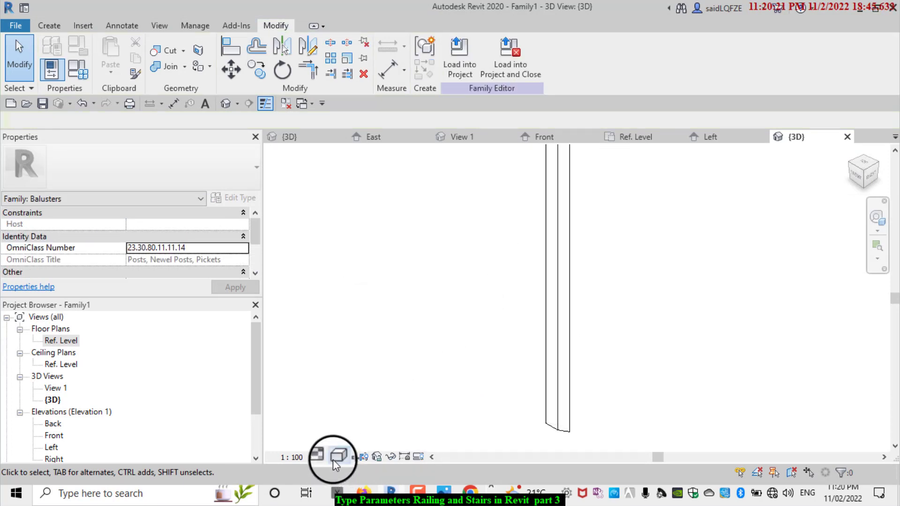
click(333, 460)
click(377, 416)
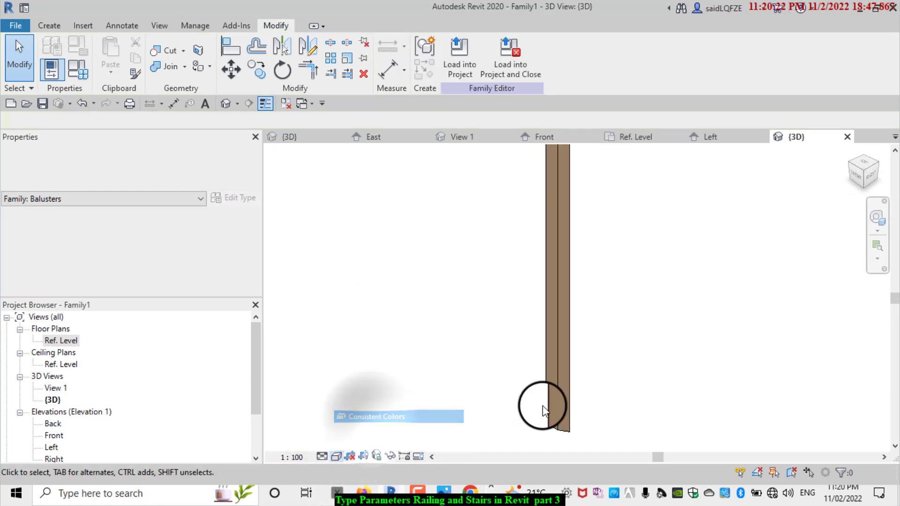
click(336, 454)
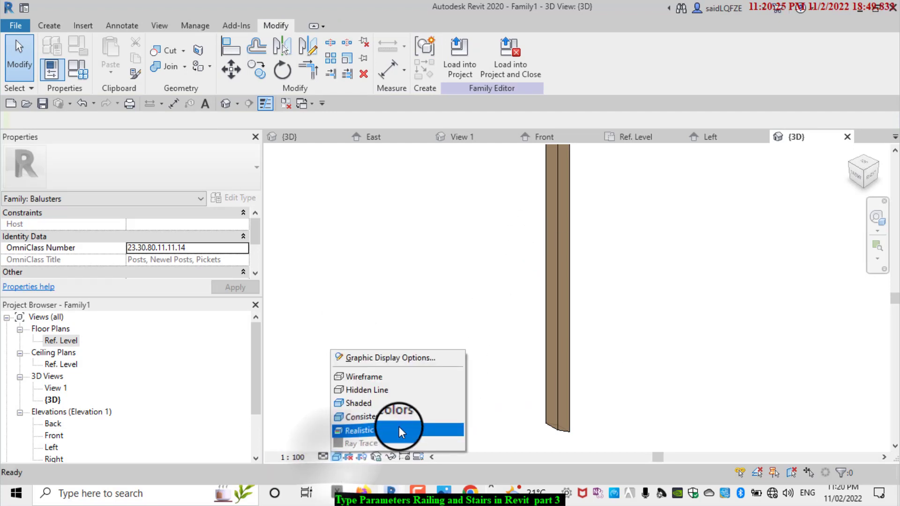
click(398, 427)
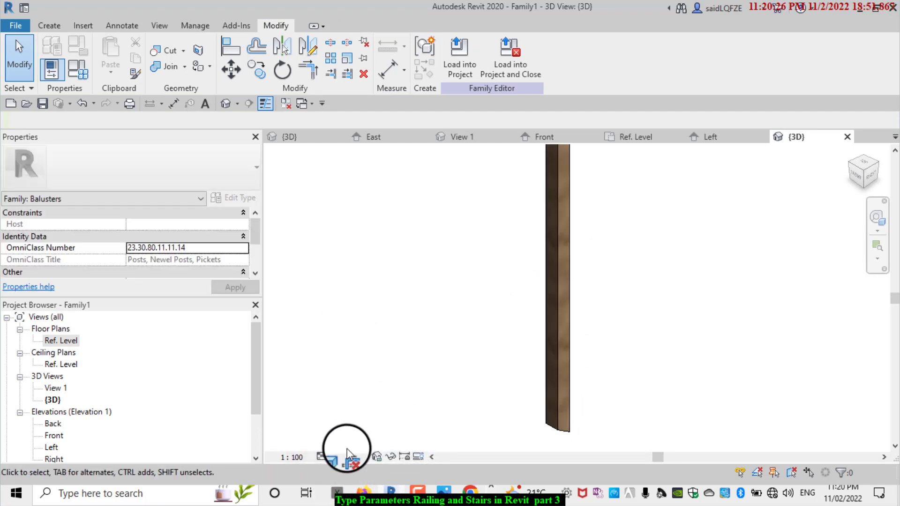
click(336, 457)
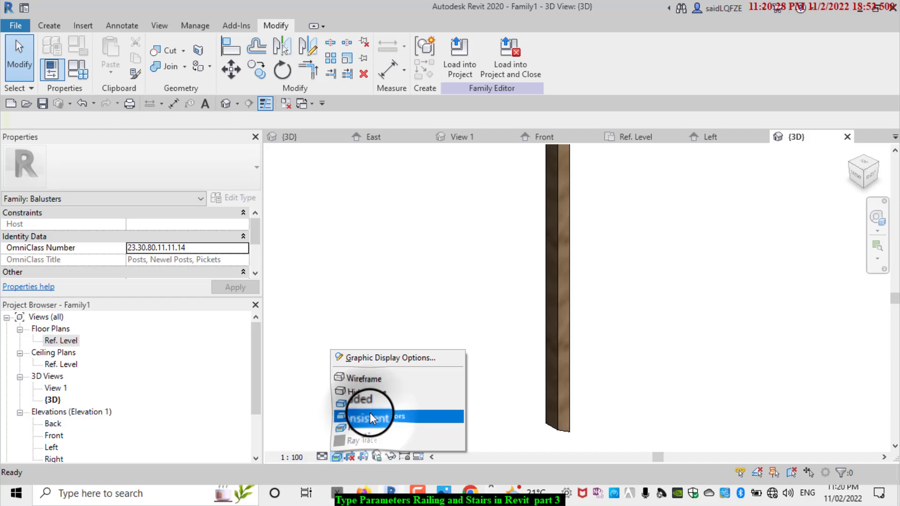
click(370, 416)
Load the baluster family into the stair and railing project.
click(465, 54)
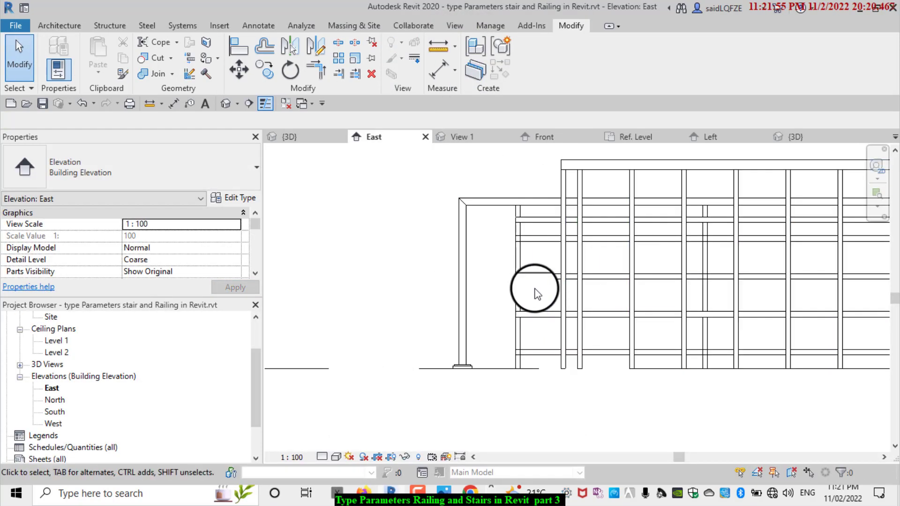
scroll(471, 246, down, 2)
scroll(420, 233, up, 2)
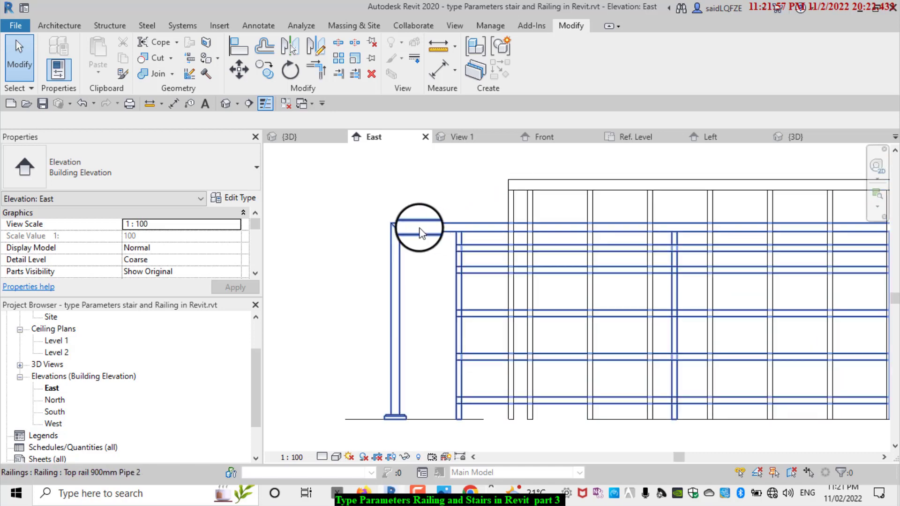
scroll(420, 228, down, 1)
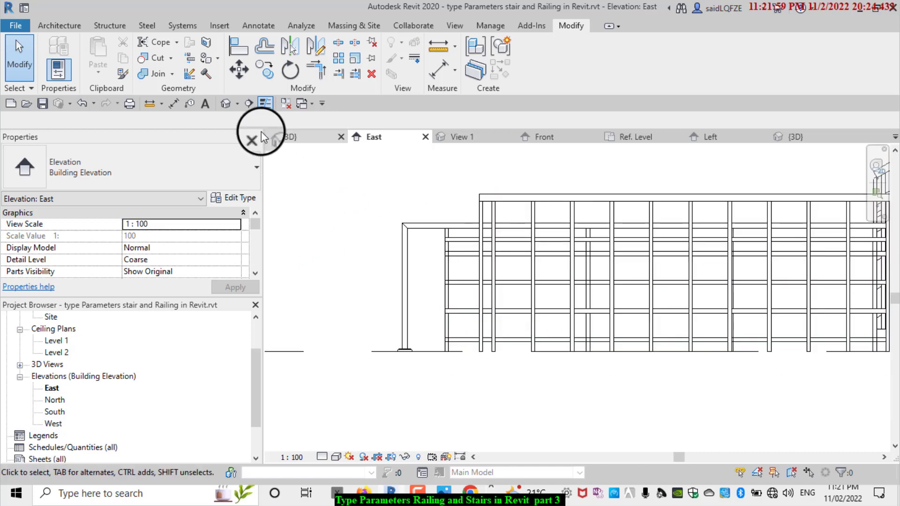
Select the Top rail 900mm Pipe 2 railing in the {3D} view.
click(225, 104)
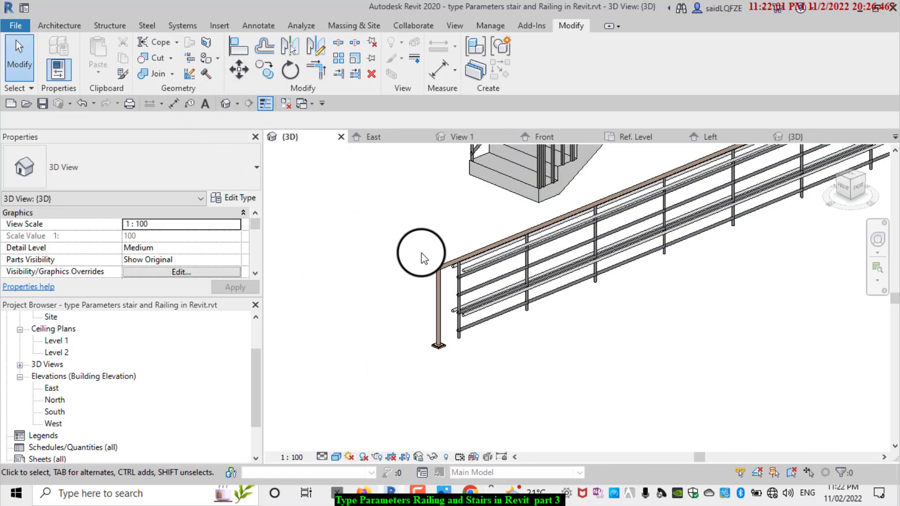
scroll(422, 254, up, 3)
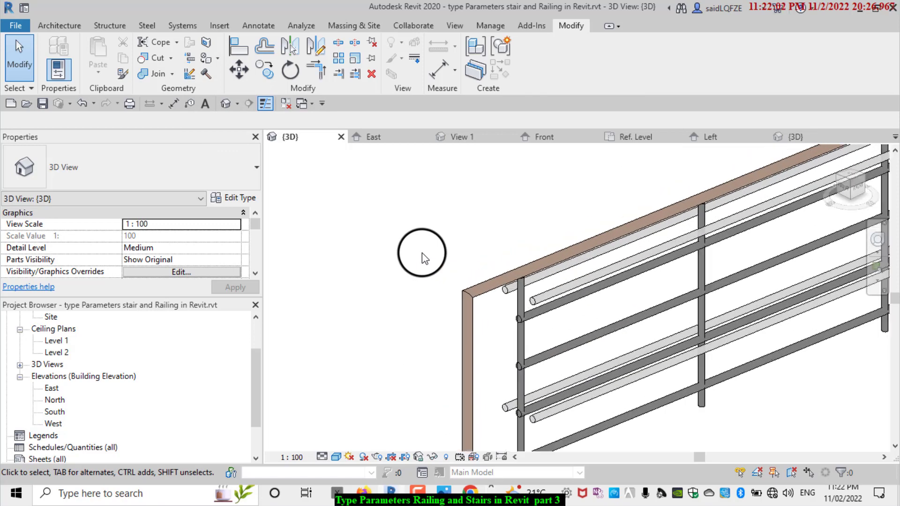
click(529, 271)
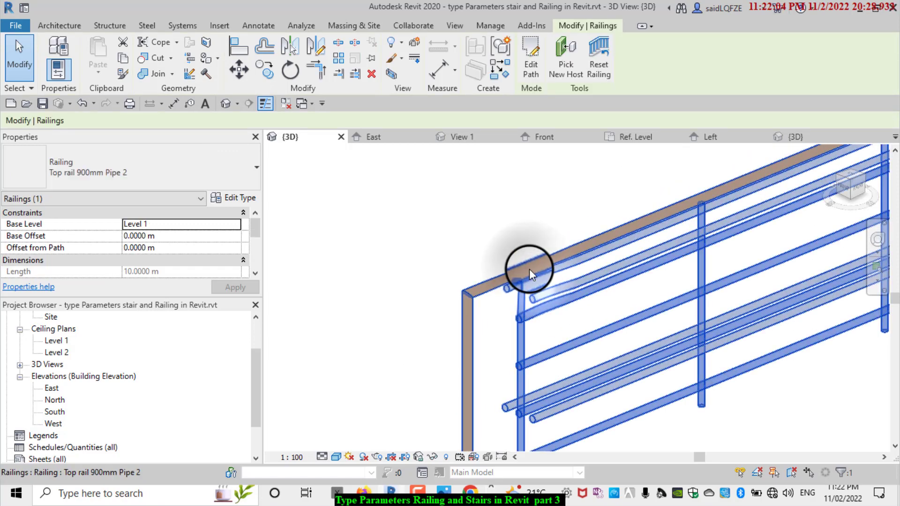
Set the railing type's regular baluster family to Family1 in Baluster Placement.
click(237, 198)
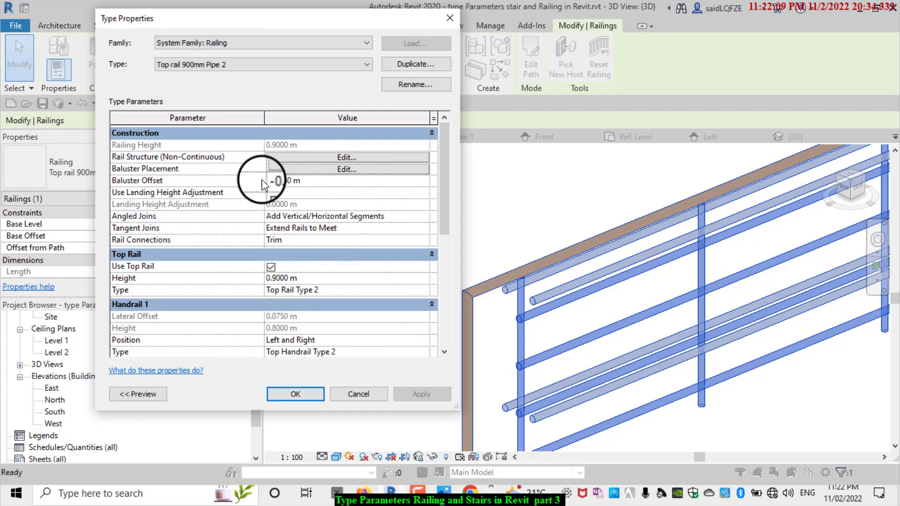
click(333, 169)
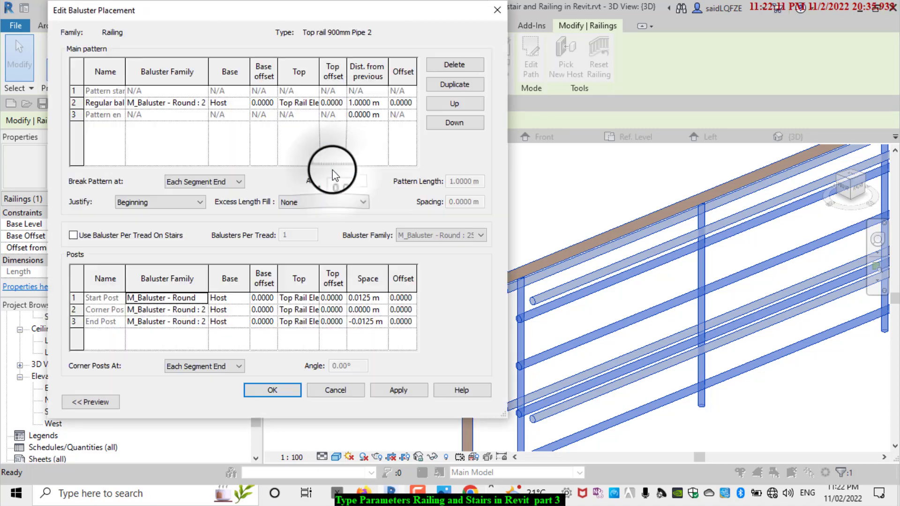
click(201, 103)
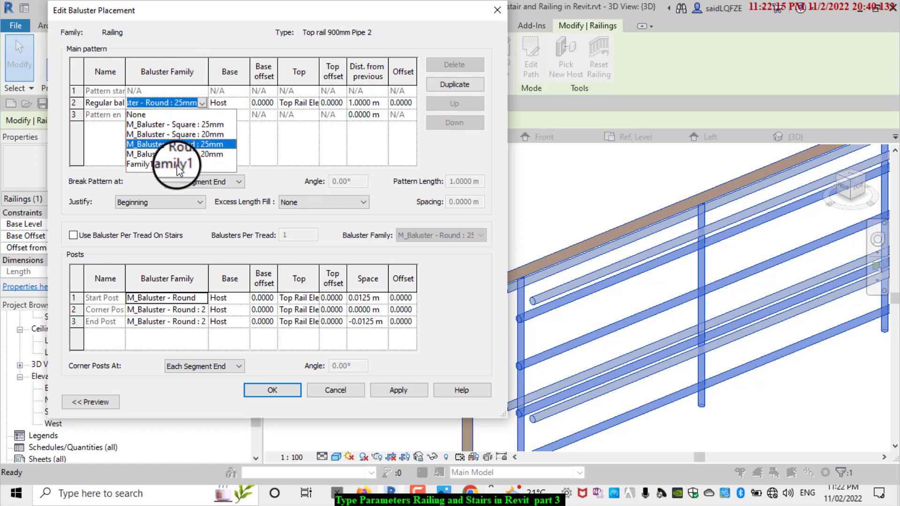
click(176, 165)
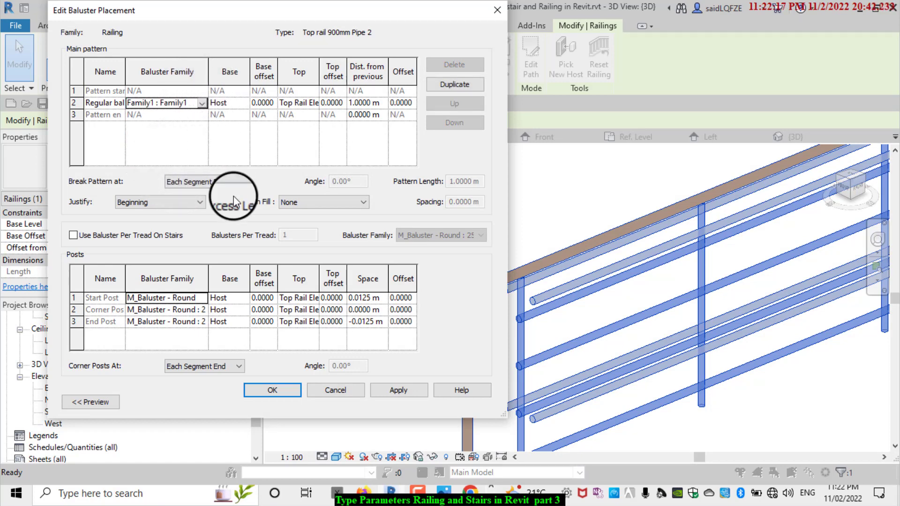
click(390, 388)
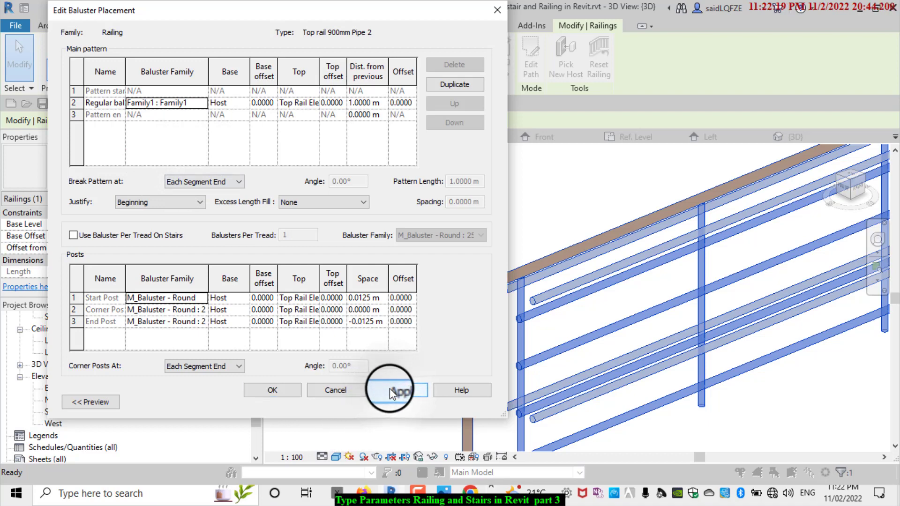
click(272, 390)
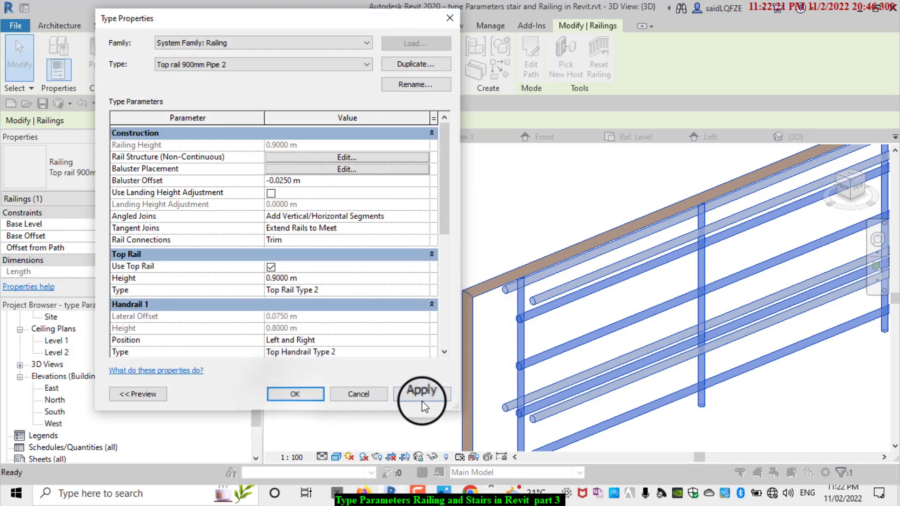
Apply and accept the railing type changes, then deselect the railing.
click(422, 397)
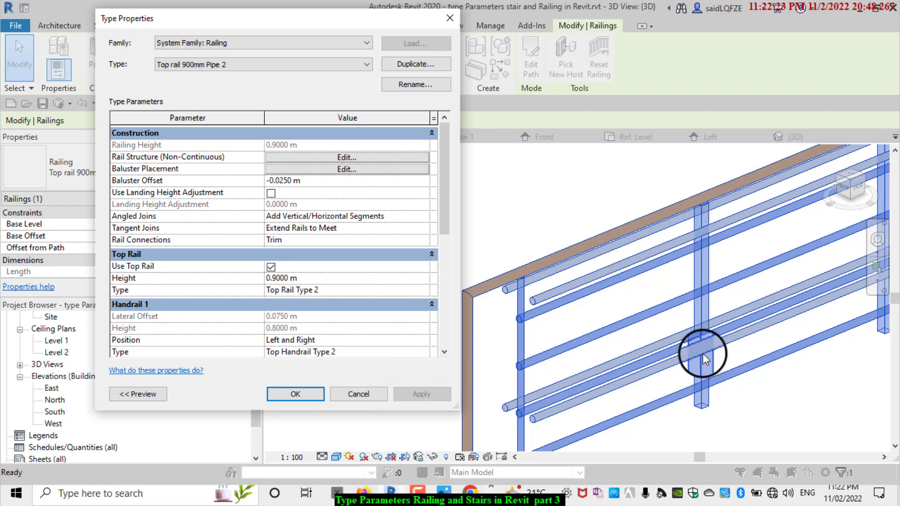
click(295, 395)
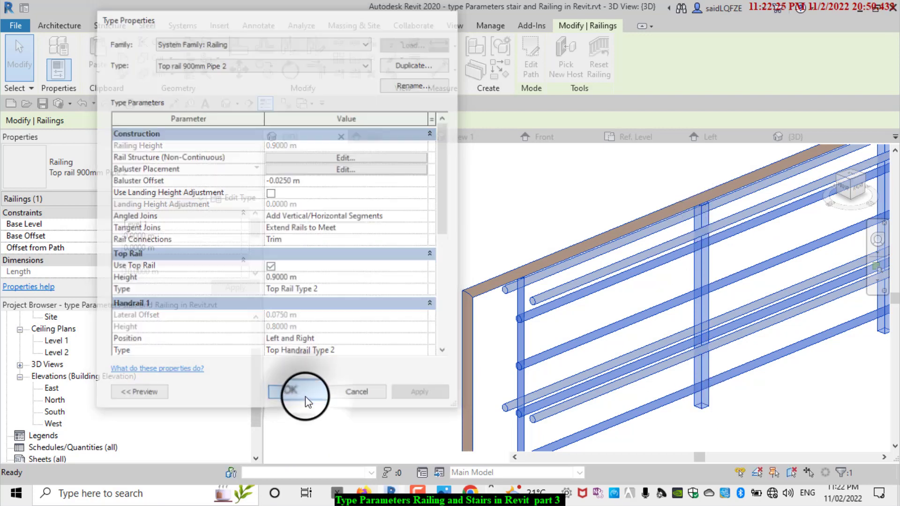
click(322, 343)
scroll(569, 277, down, 3)
scroll(573, 272, up, 3)
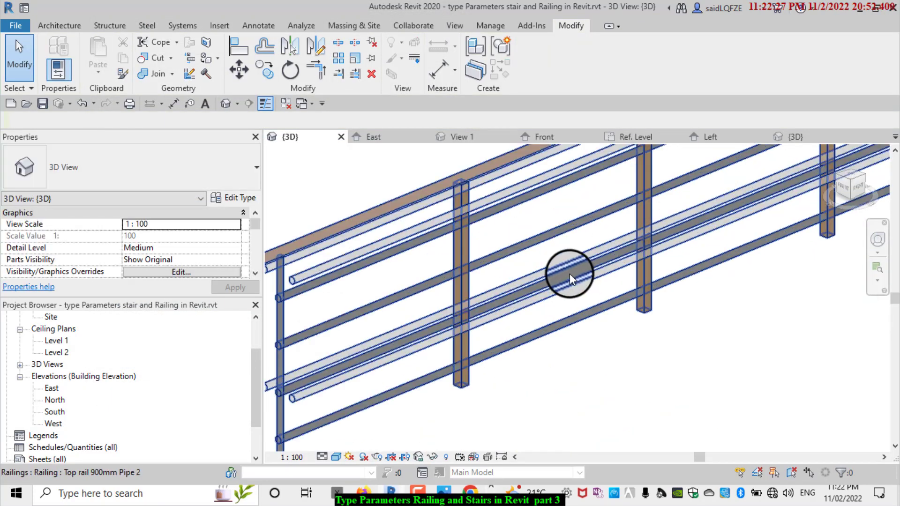
scroll(394, 309, up, 3)
scroll(469, 272, down, 3)
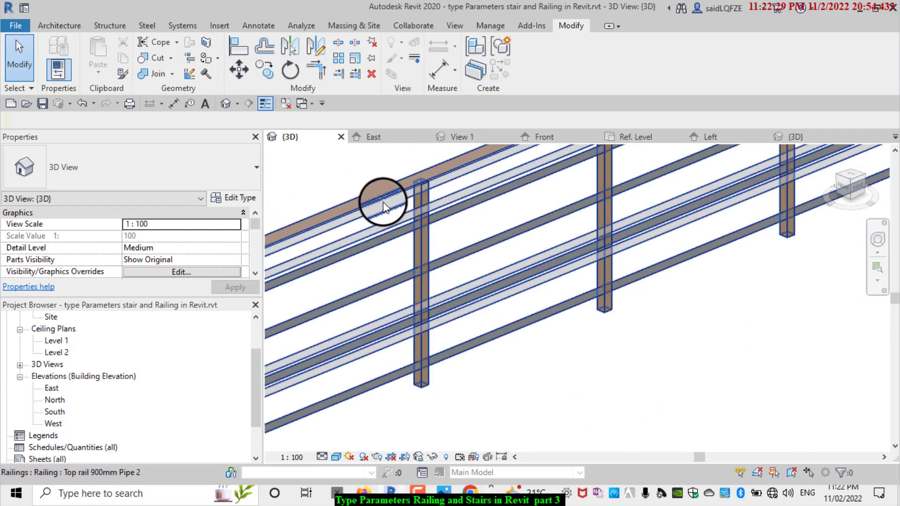
scroll(325, 185, up, 1)
scroll(483, 247, up, 3)
scroll(745, 382, down, 3)
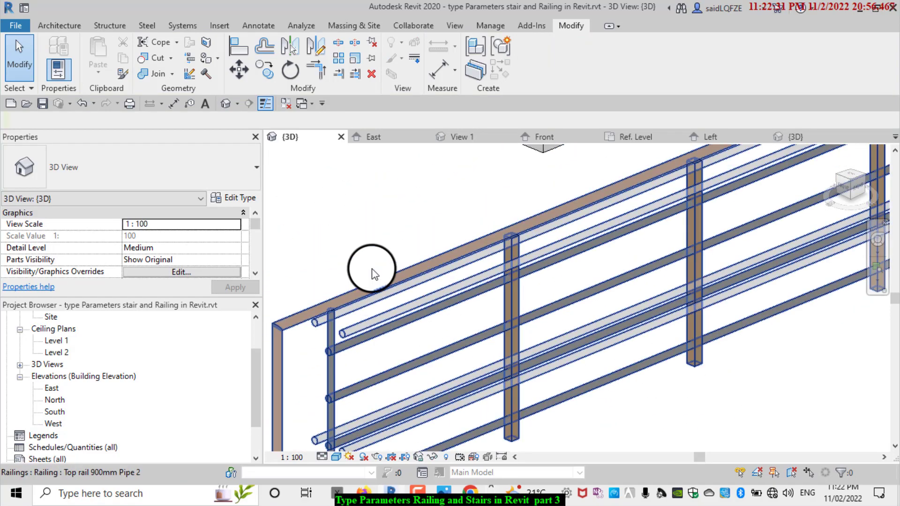
scroll(478, 319, up, 1)
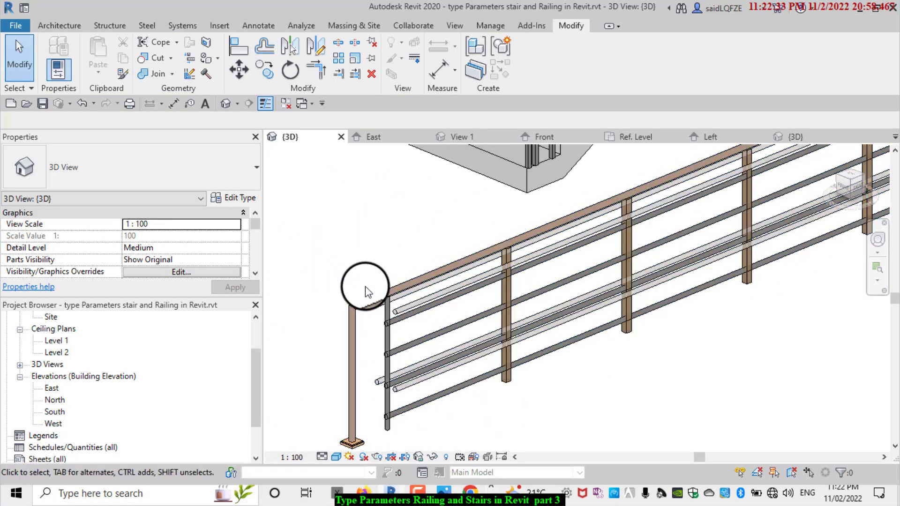
scroll(461, 373, up, 2)
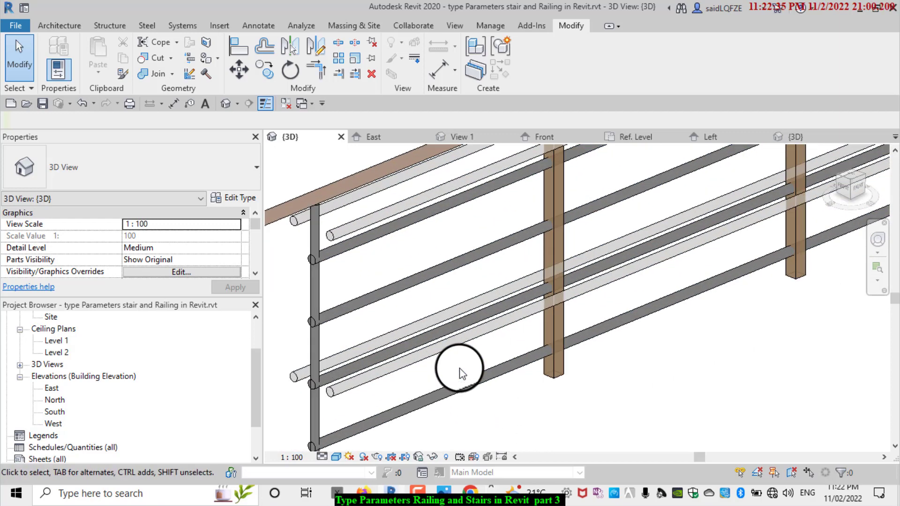
click(336, 457)
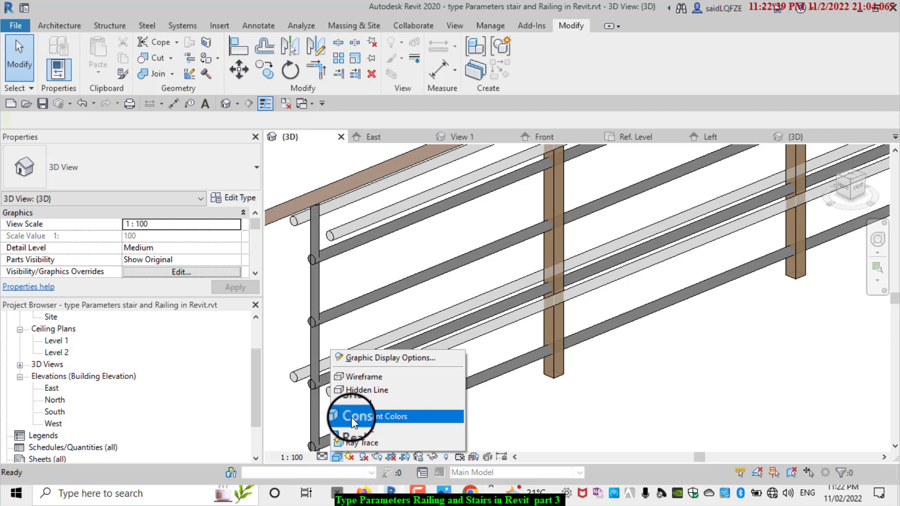
click(375, 428)
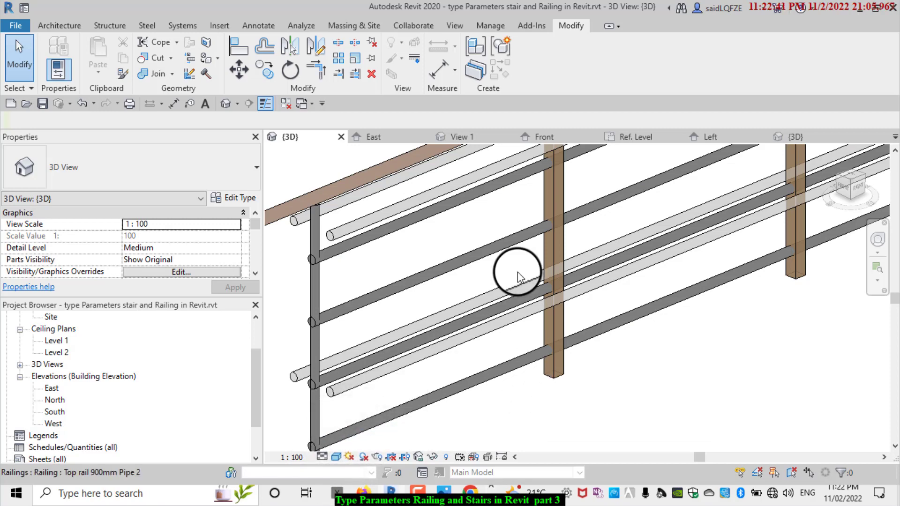
scroll(482, 237, up, 2)
scroll(602, 337, down, 3)
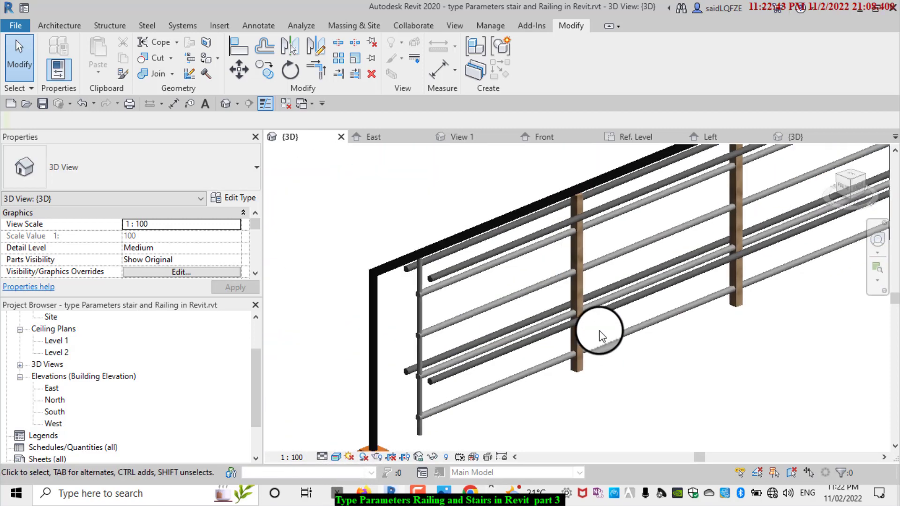
scroll(602, 337, down, 3)
scroll(420, 225, up, 3)
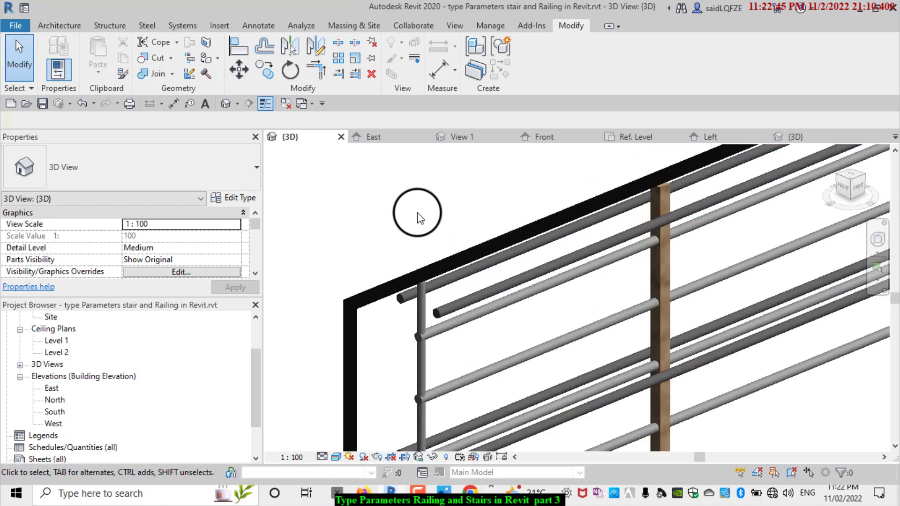
scroll(419, 217, up, 1)
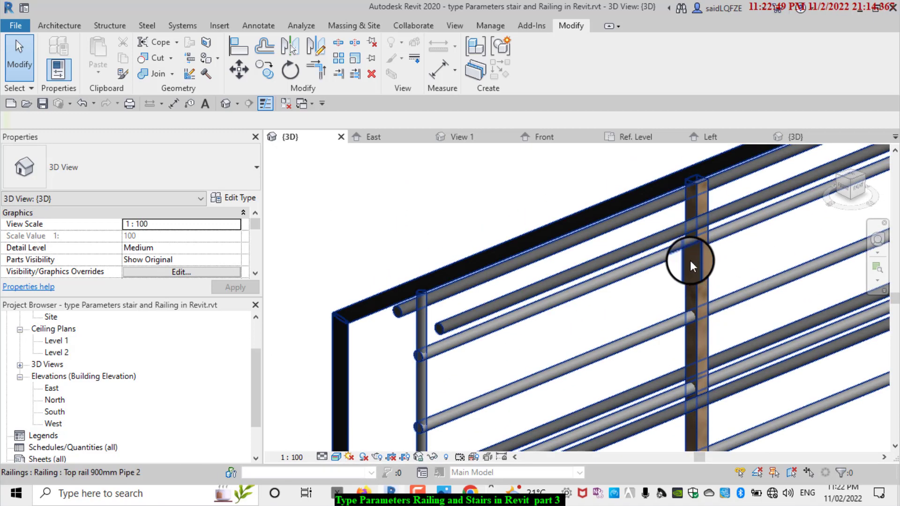
scroll(691, 261, down, 2)
scroll(582, 245, down, 1)
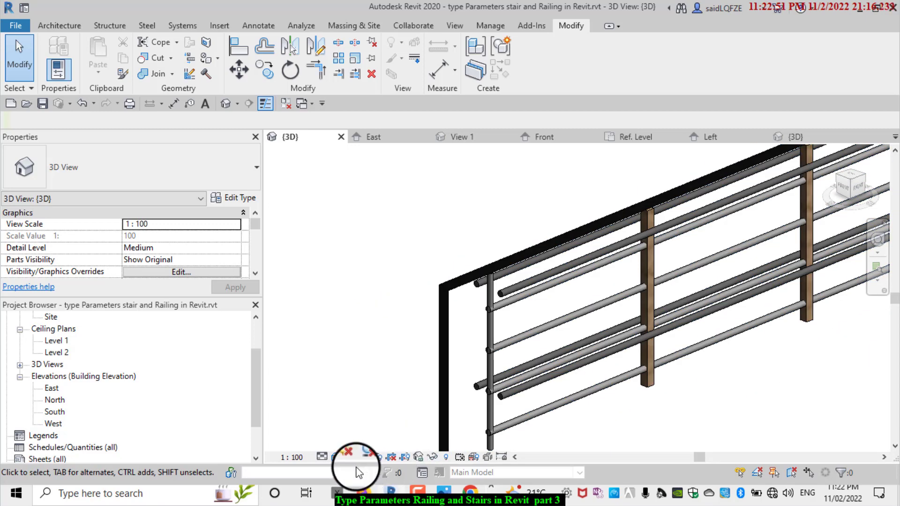
click(337, 456)
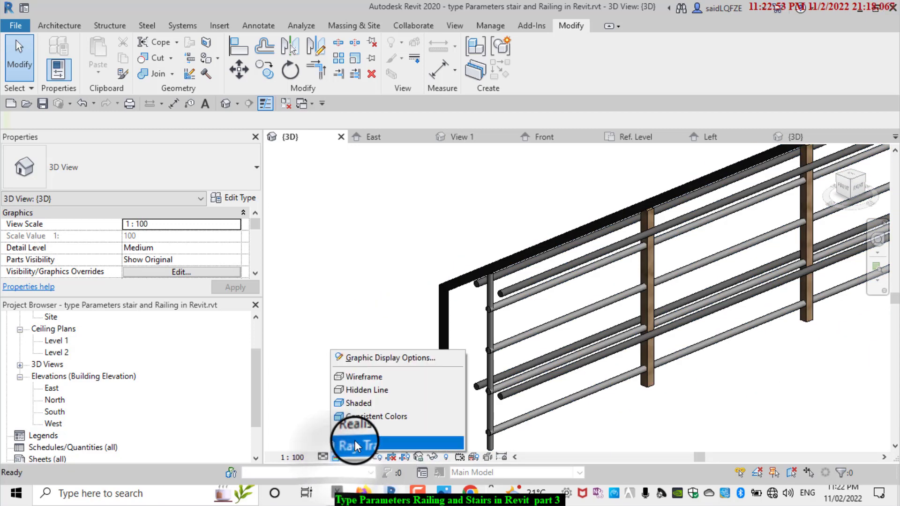
click(370, 418)
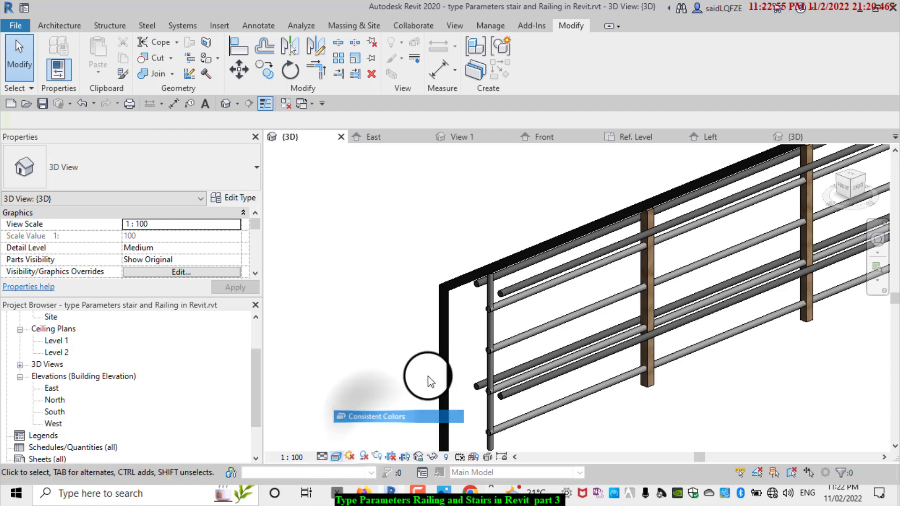
scroll(442, 257, down, 1)
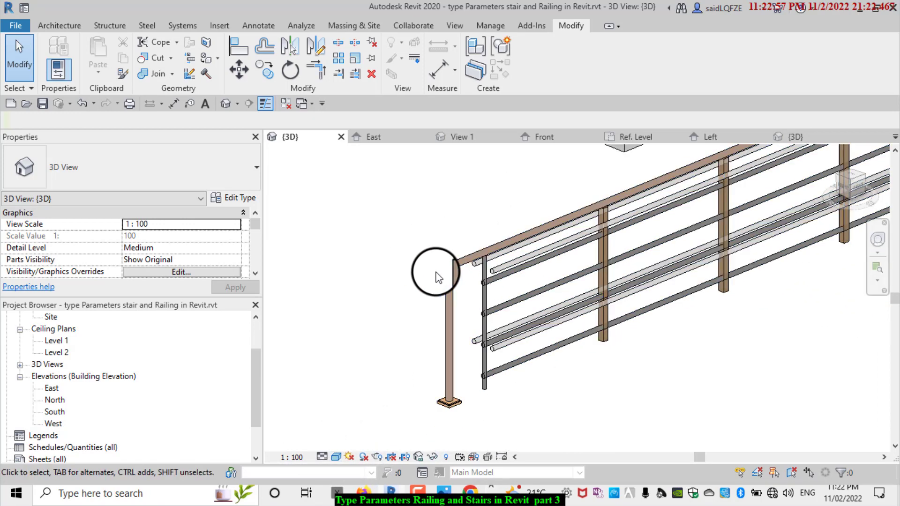
scroll(448, 270, up, 1)
scroll(450, 267, up, 1)
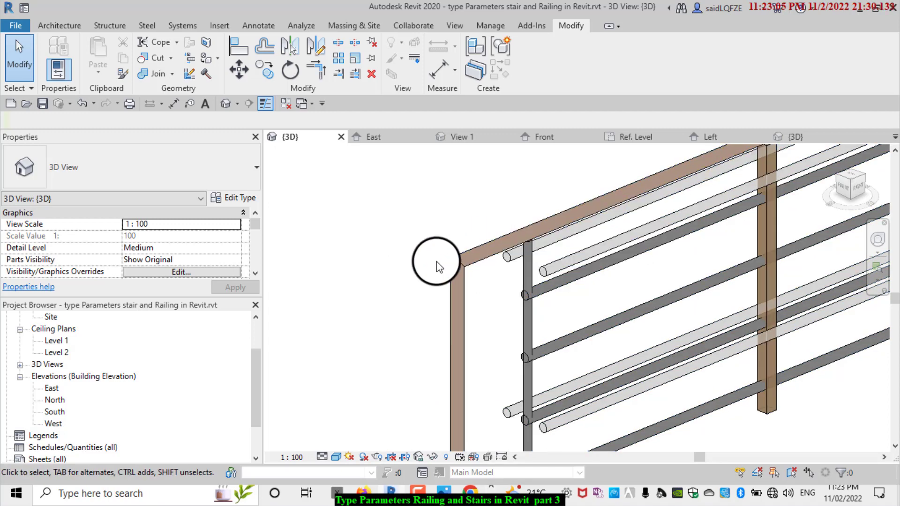
Change Top Rail Type 2's profile to M_Rectangular Handrail : 50 x 50mm.
click(463, 271)
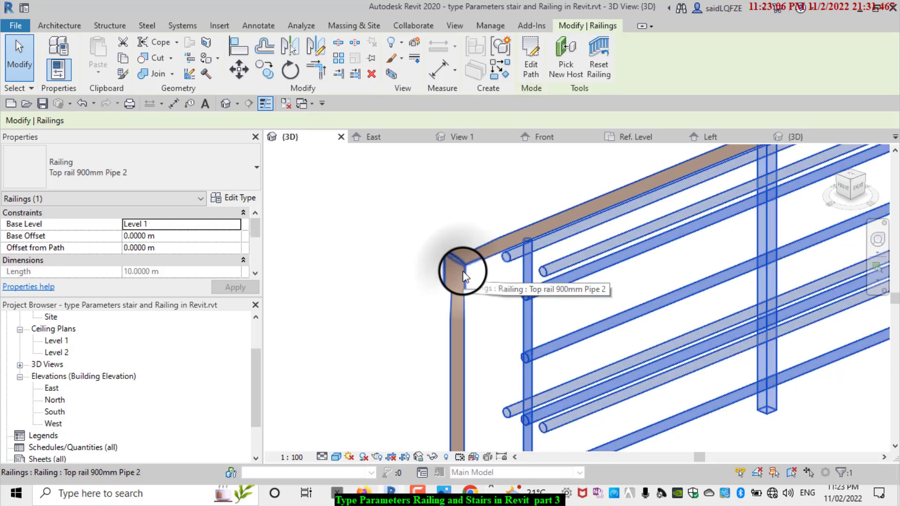
click(236, 199)
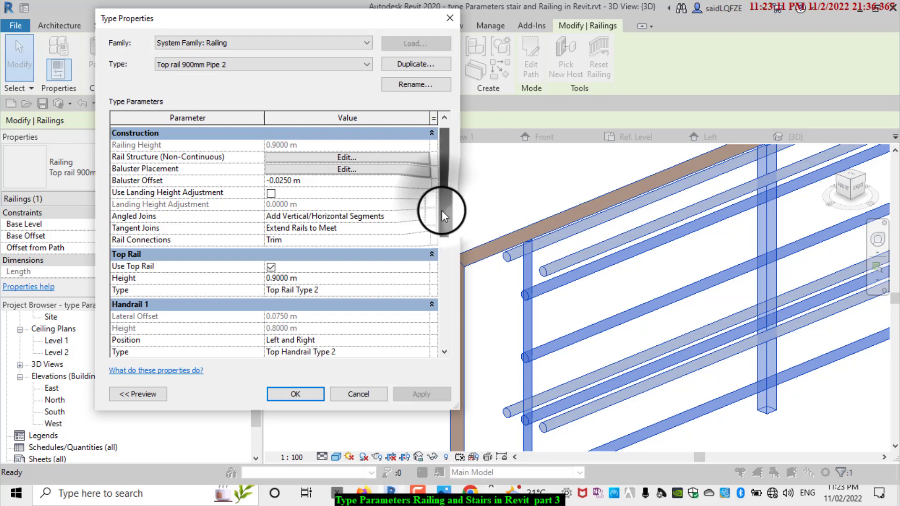
drag(441, 201, 442, 244)
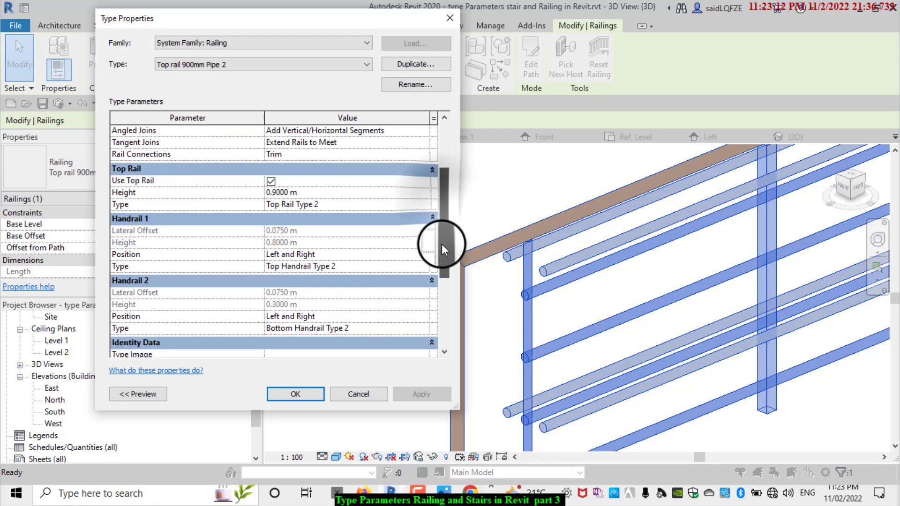
click(425, 206)
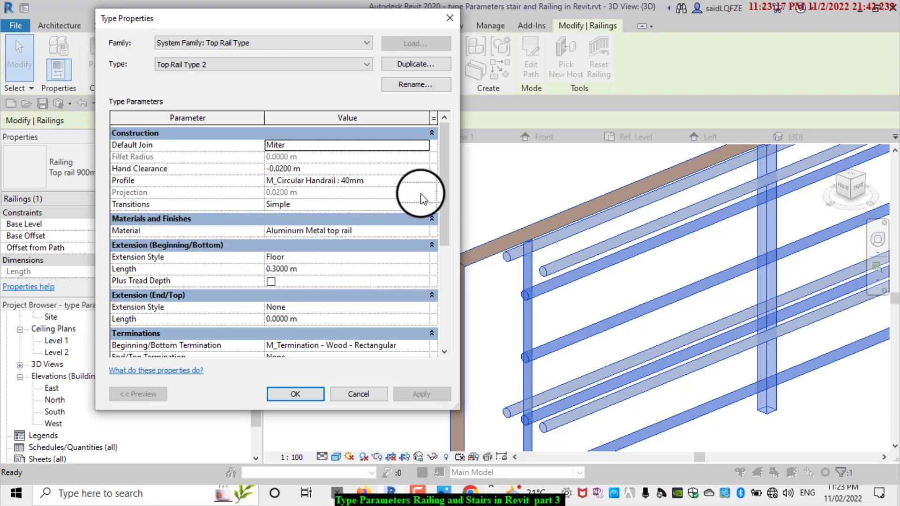
click(424, 181)
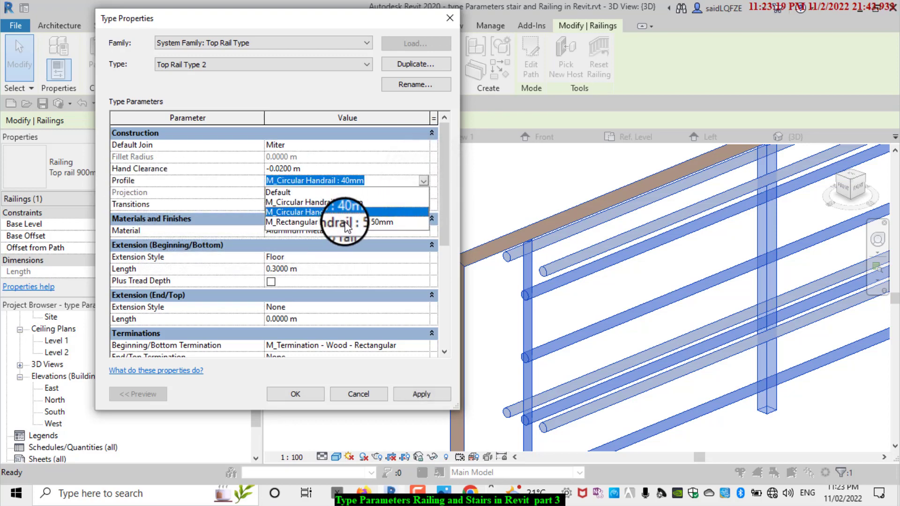
click(346, 222)
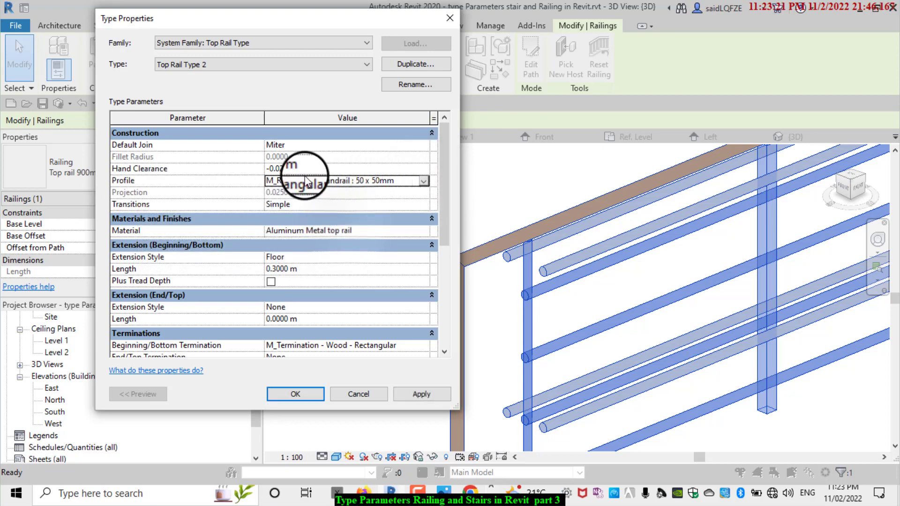
click(422, 394)
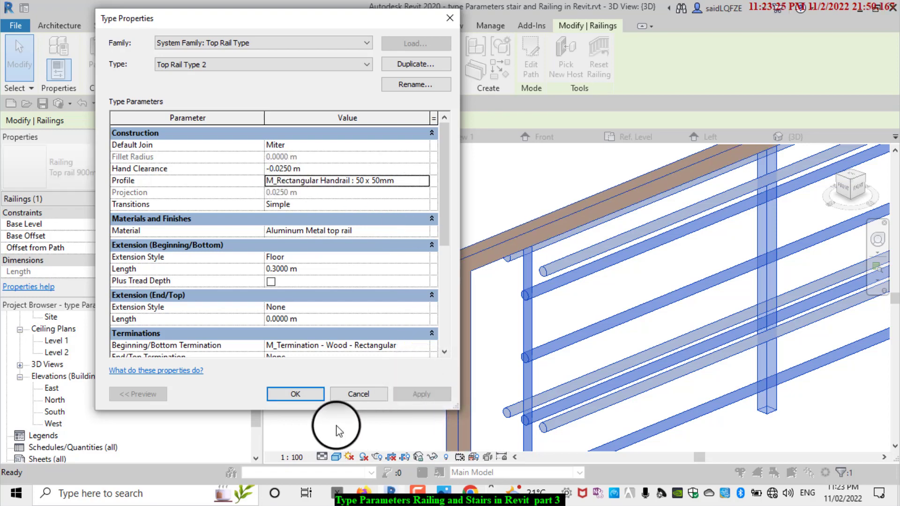
click(302, 401)
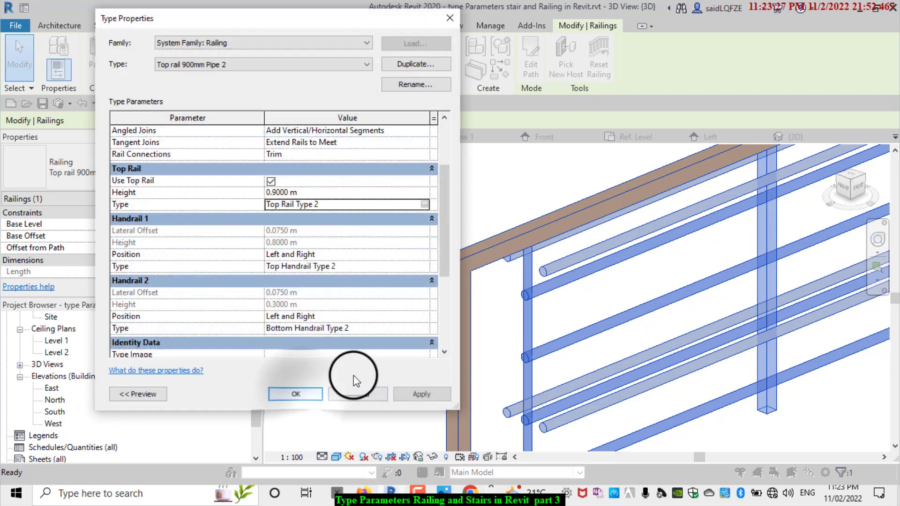
click(311, 395)
click(376, 291)
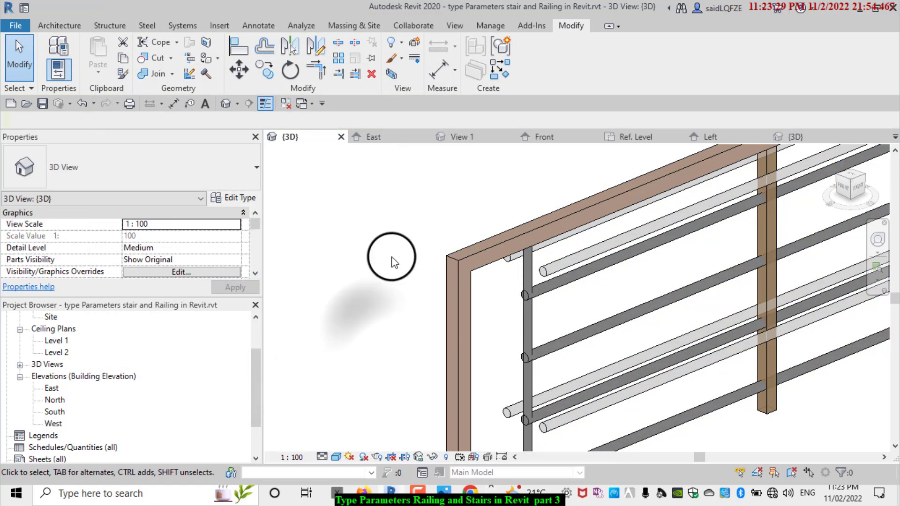
scroll(467, 310, up, 2)
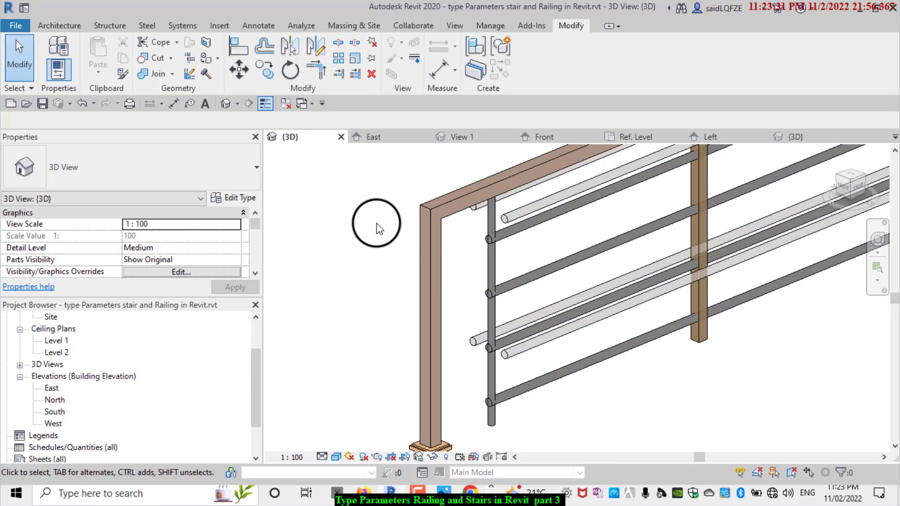
scroll(376, 223, down, 1)
scroll(376, 223, down, 1)
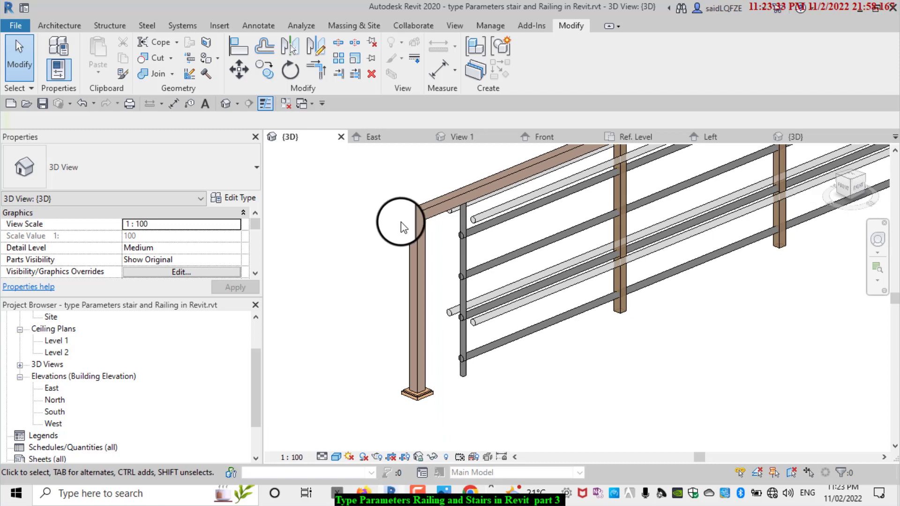
scroll(401, 221, down, 1)
scroll(396, 191, up, 1)
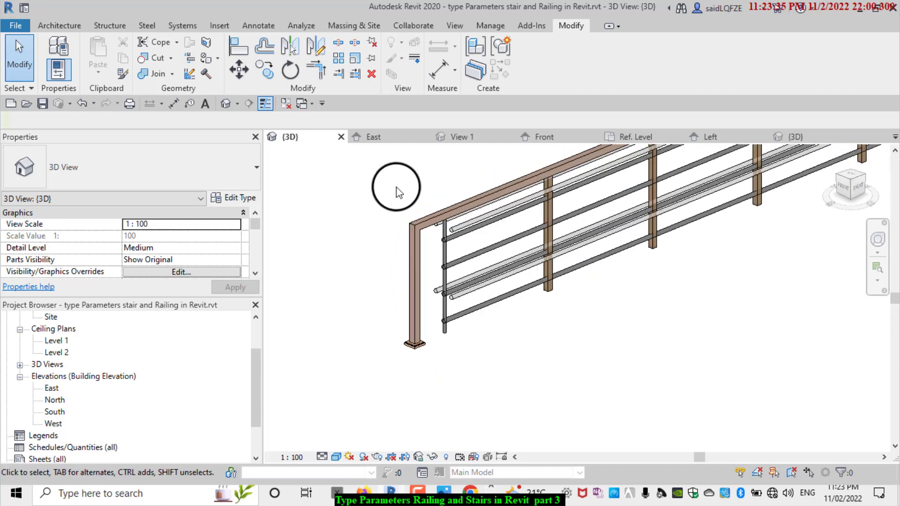
scroll(402, 205, up, 2)
scroll(470, 251, up, 1)
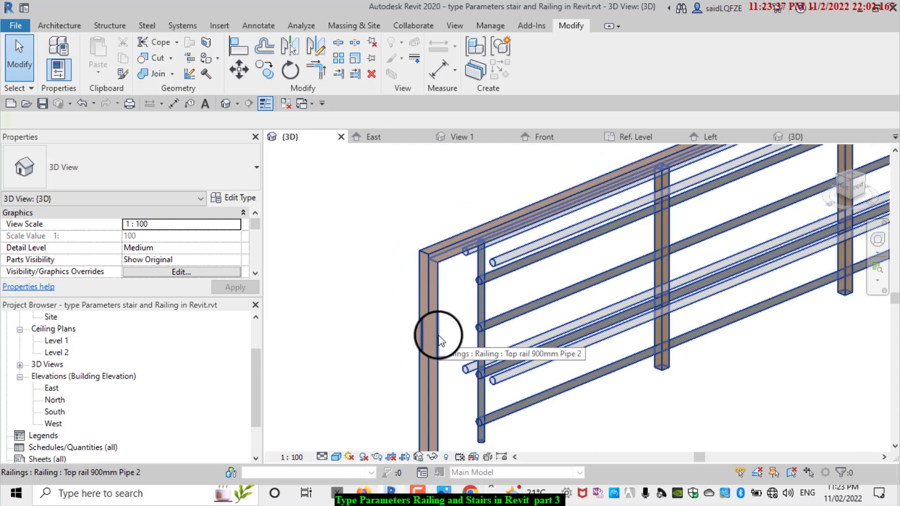
scroll(375, 281, down, 2)
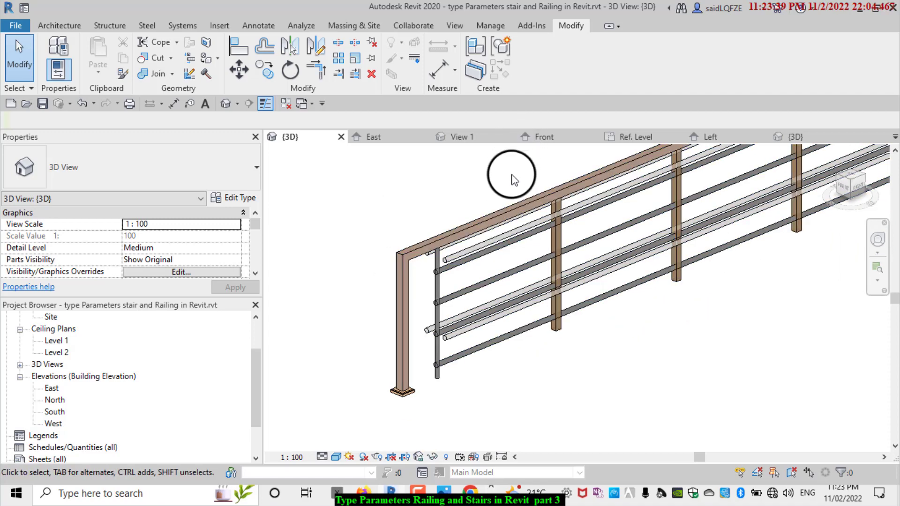
scroll(553, 256, up, 2)
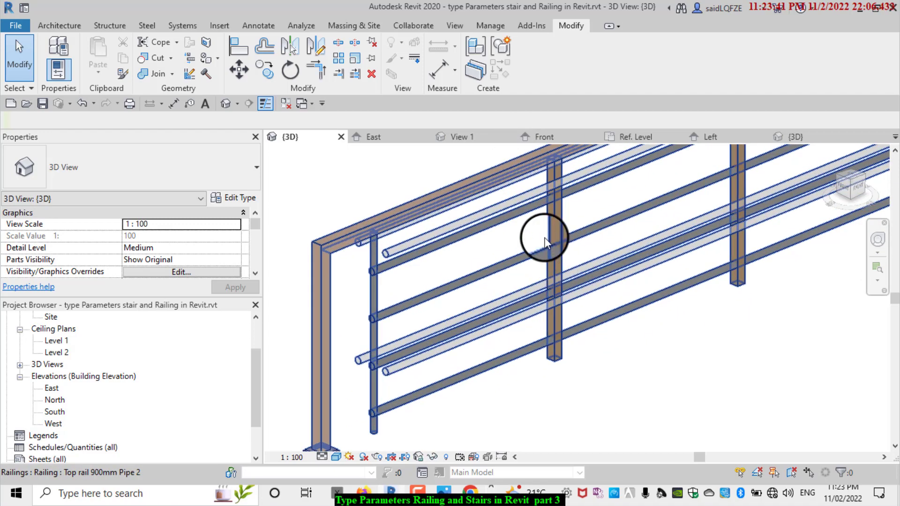
scroll(489, 170, up, 1)
scroll(538, 261, down, 1)
scroll(539, 261, down, 1)
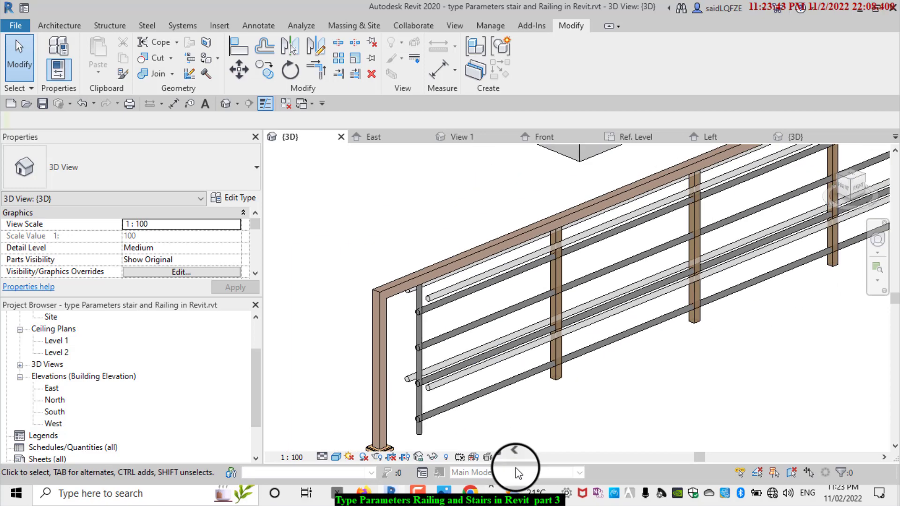
scroll(548, 328, up, 1)
scroll(564, 246, up, 1)
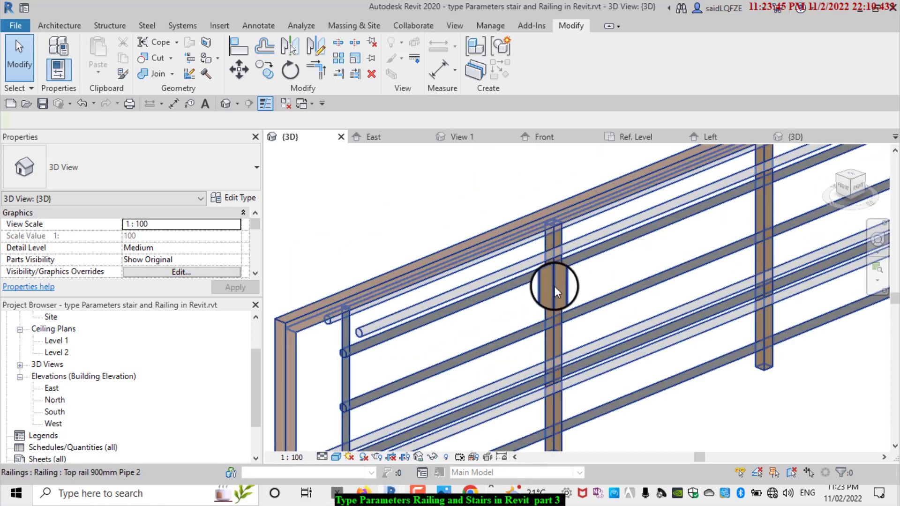
scroll(284, 300, down, 1)
scroll(519, 215, up, 1)
scroll(511, 224, down, 1)
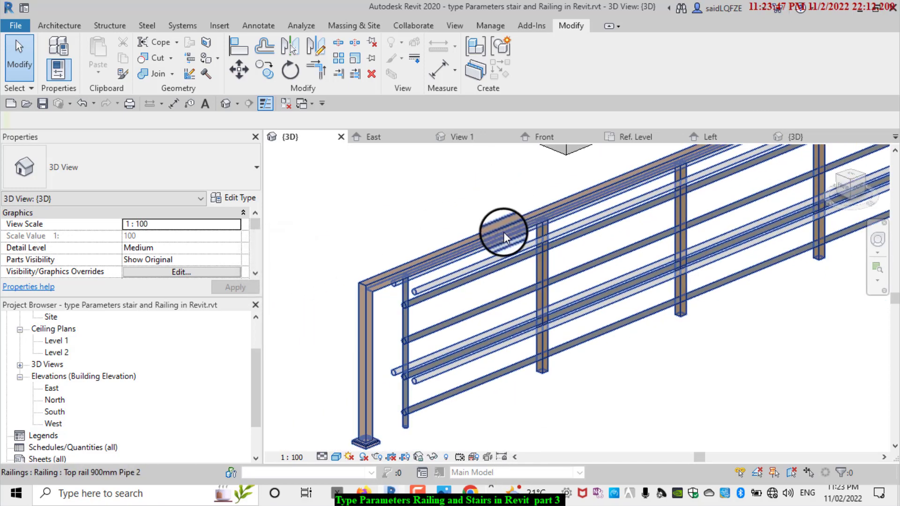
Open Top Rail Type 2's 'Aluminum Metal top rail' material in the Material Browser.
click(367, 358)
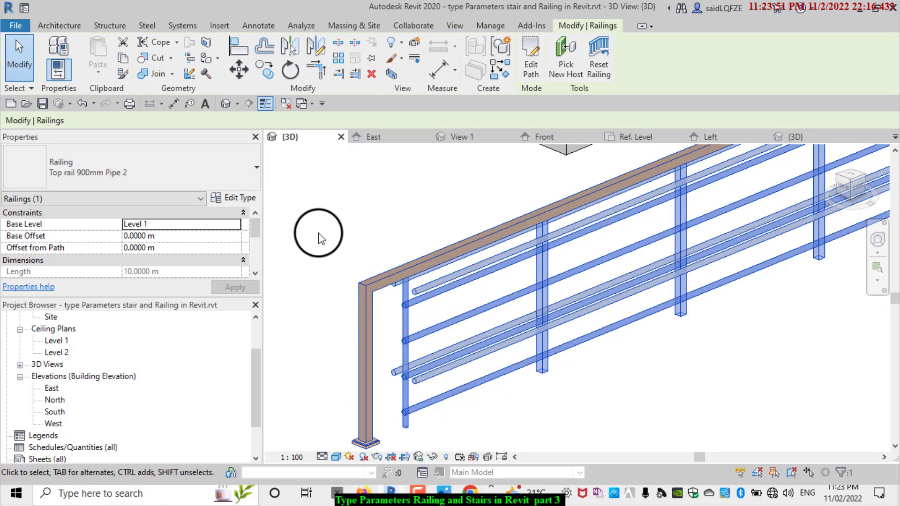
click(242, 198)
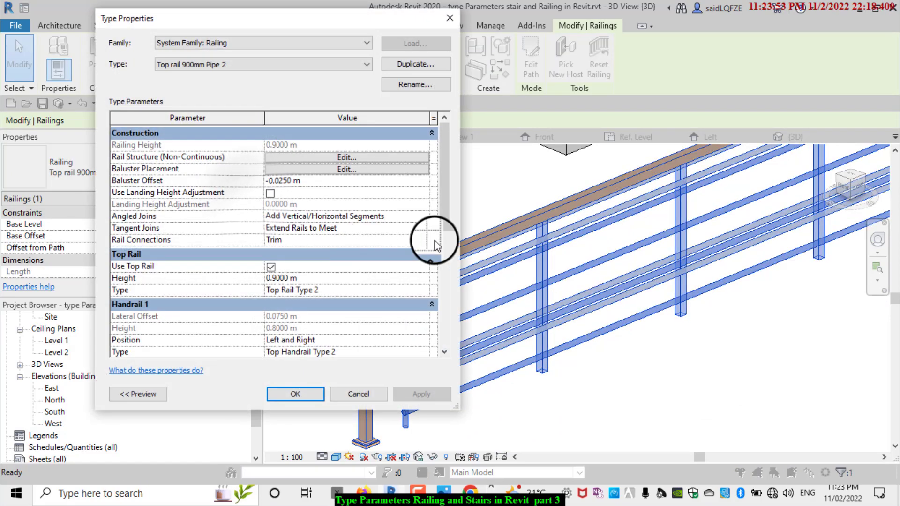
click(423, 291)
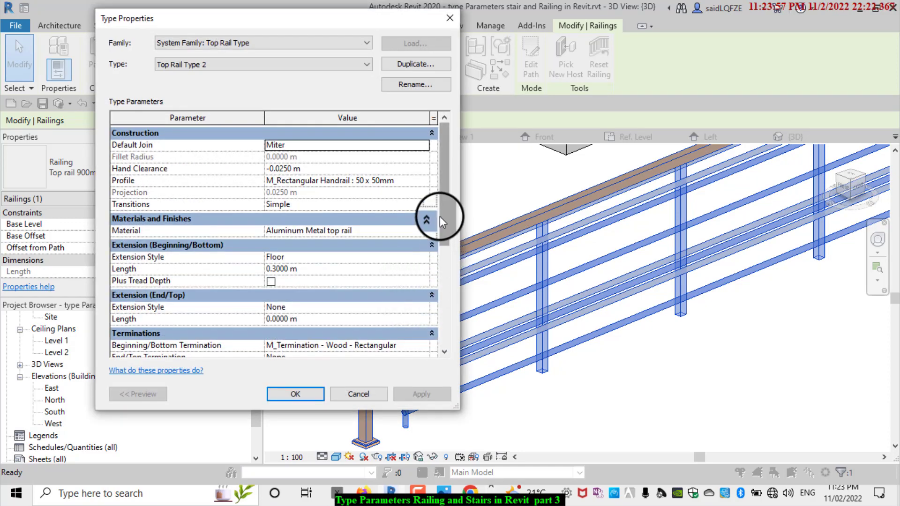
drag(440, 216, 442, 258)
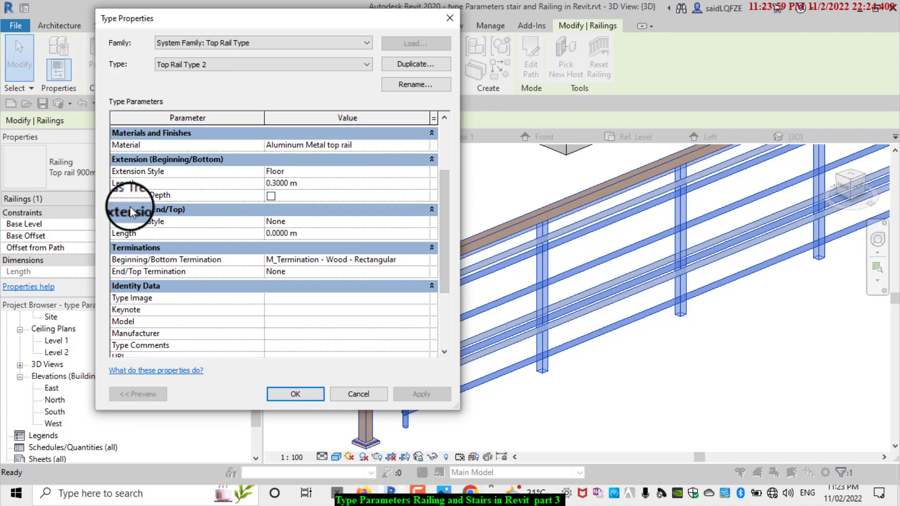
scroll(153, 196, up, 2)
scroll(201, 237, up, 1)
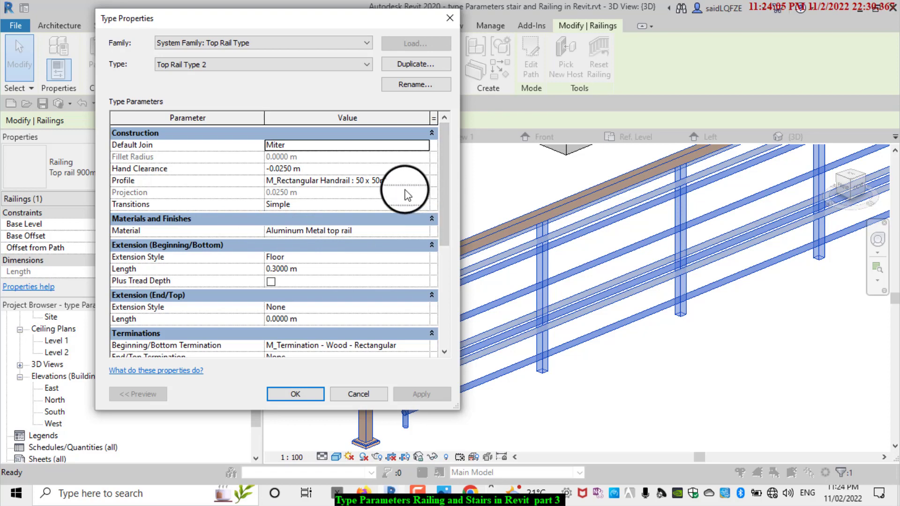
click(427, 233)
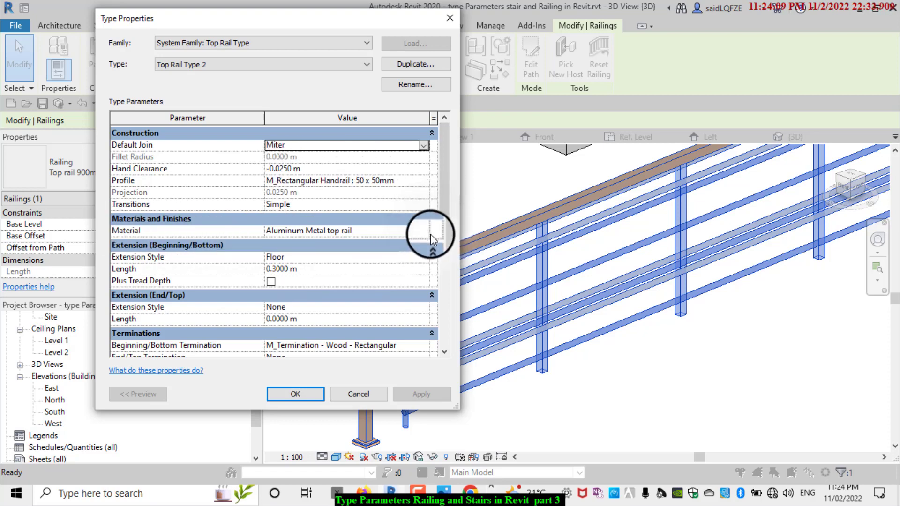
click(424, 234)
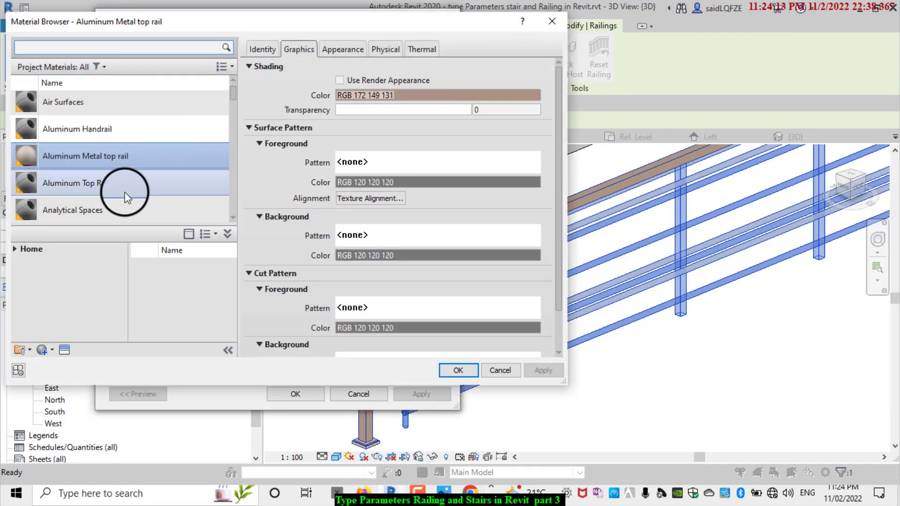
Make 'Aluminum Metal top rail' shade beige RGB 167 163 137 and confirm both dialogs.
click(459, 105)
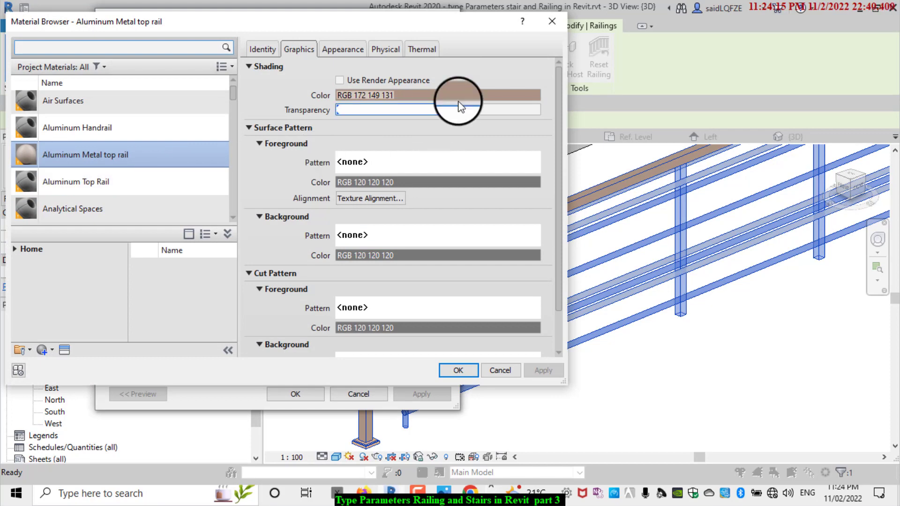
click(451, 94)
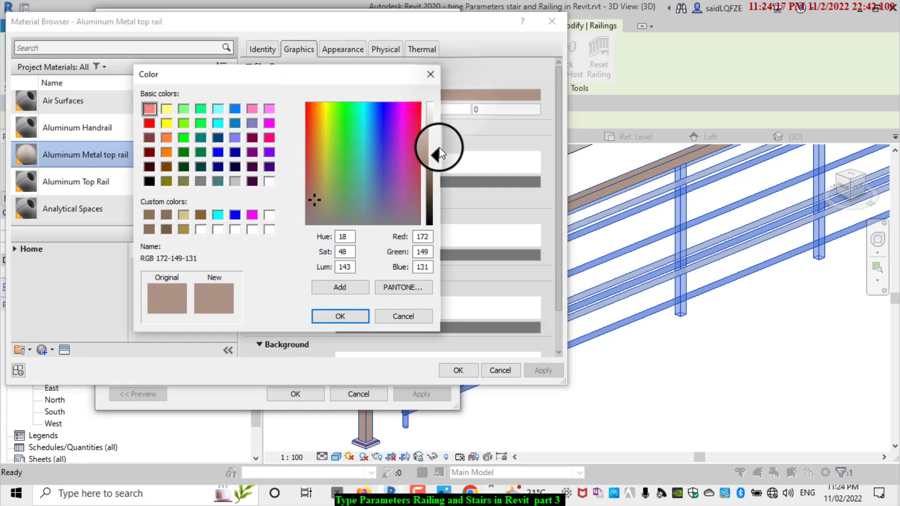
mouse_move(355, 164)
mouse_down()
mouse_move(330, 181)
mouse_move(322, 207)
mouse_up()
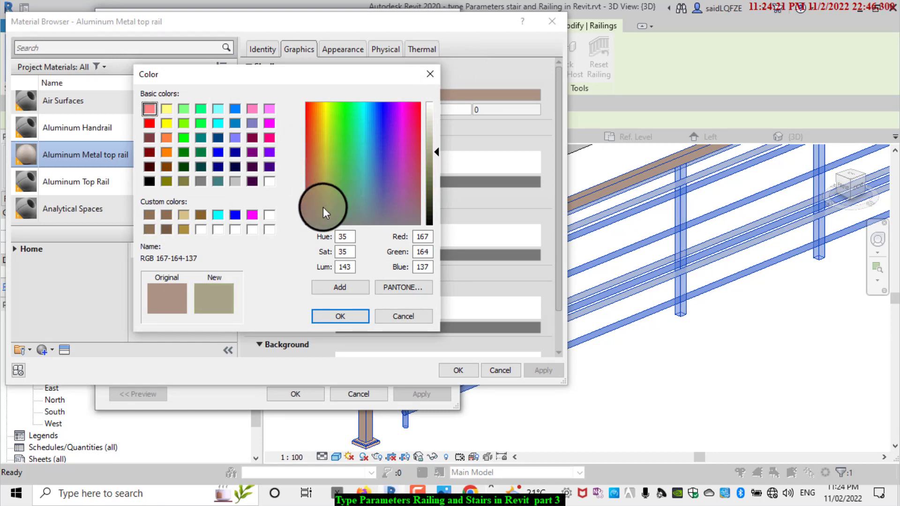
click(340, 287)
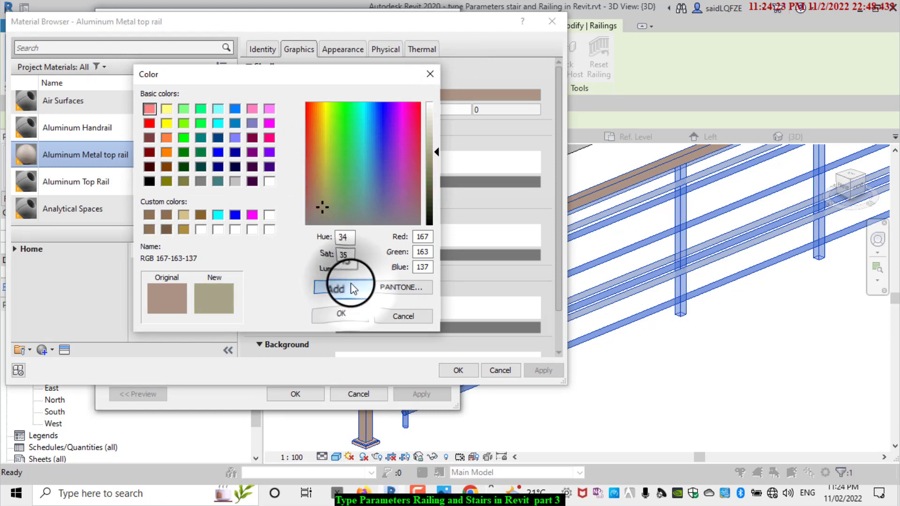
click(346, 315)
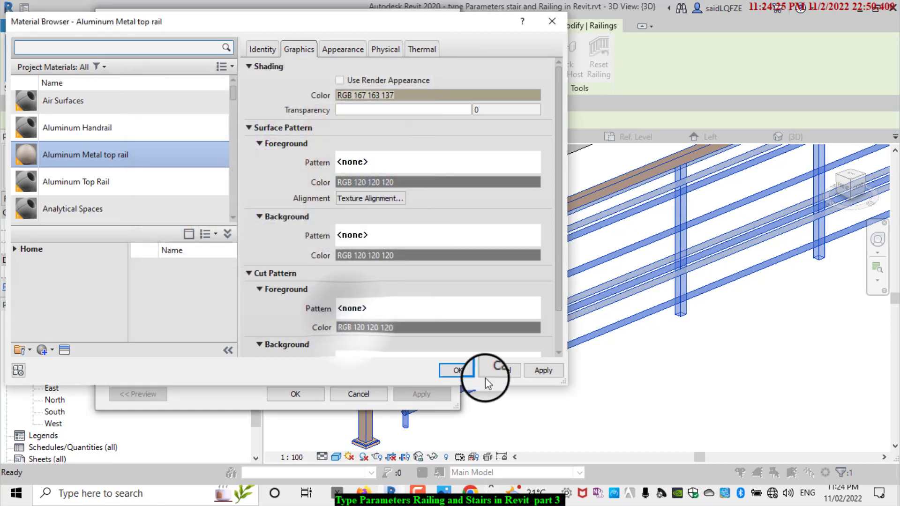
click(469, 374)
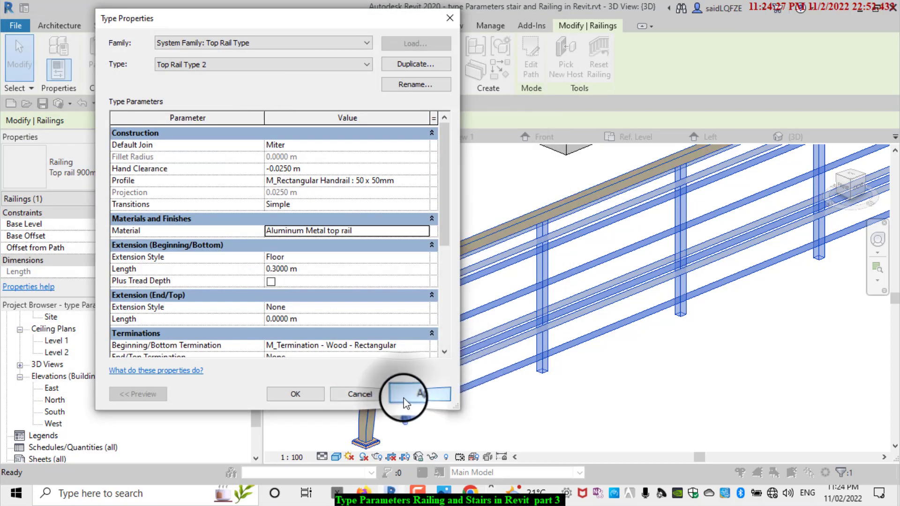
click(296, 397)
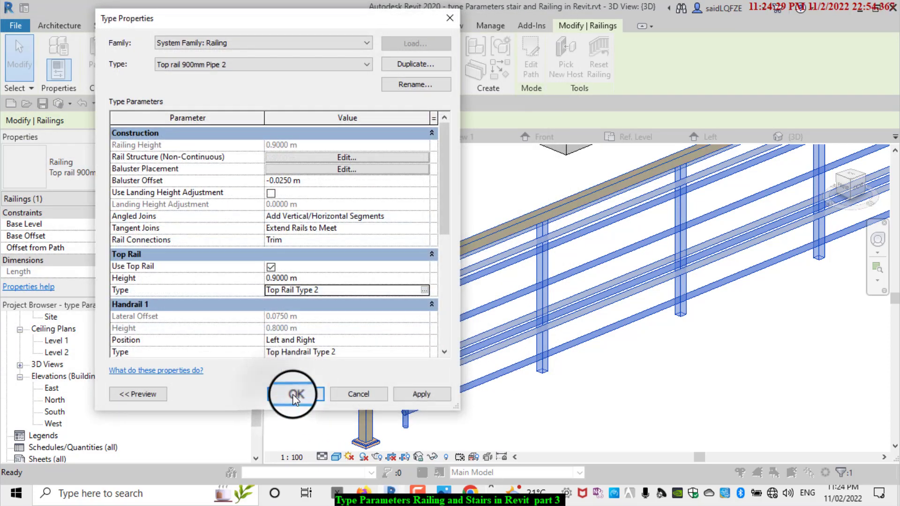
Apply the railing type changes, inspect the beige top rail, and check the reference photo.
click(322, 257)
scroll(426, 262, up, 2)
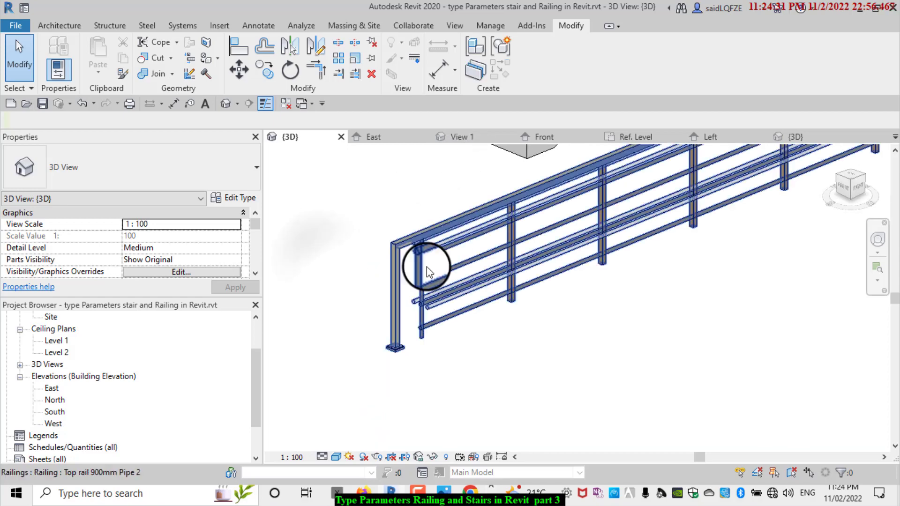
scroll(352, 291, up, 2)
scroll(352, 292, up, 1)
scroll(363, 345, down, 2)
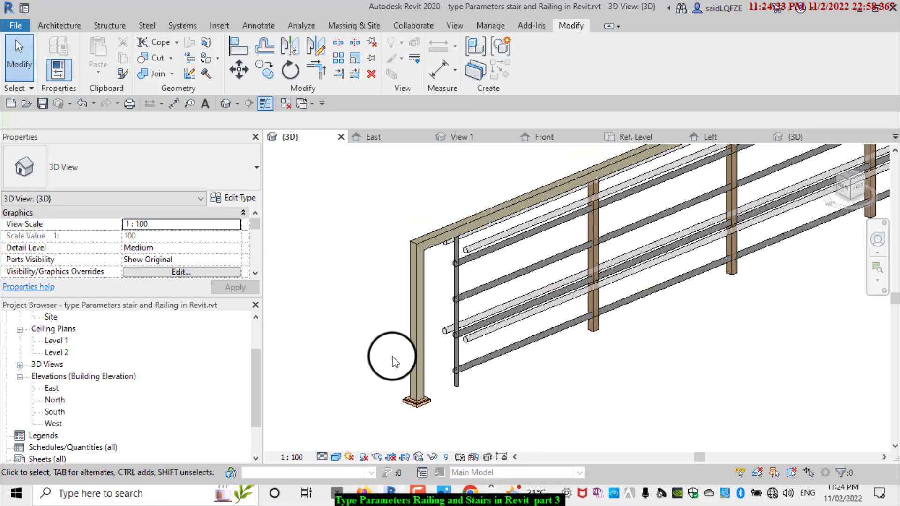
scroll(614, 209, up, 3)
scroll(604, 219, down, 3)
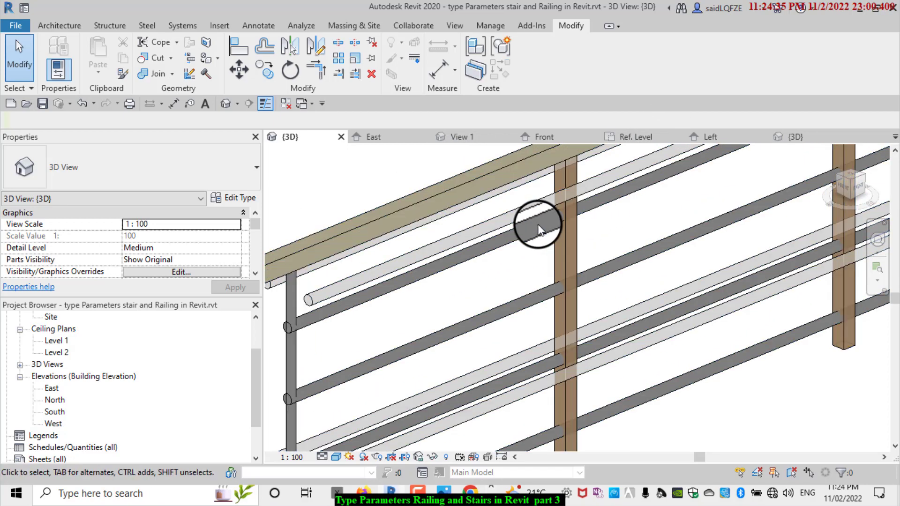
scroll(527, 305, down, 1)
scroll(539, 211, up, 4)
scroll(544, 220, up, 2)
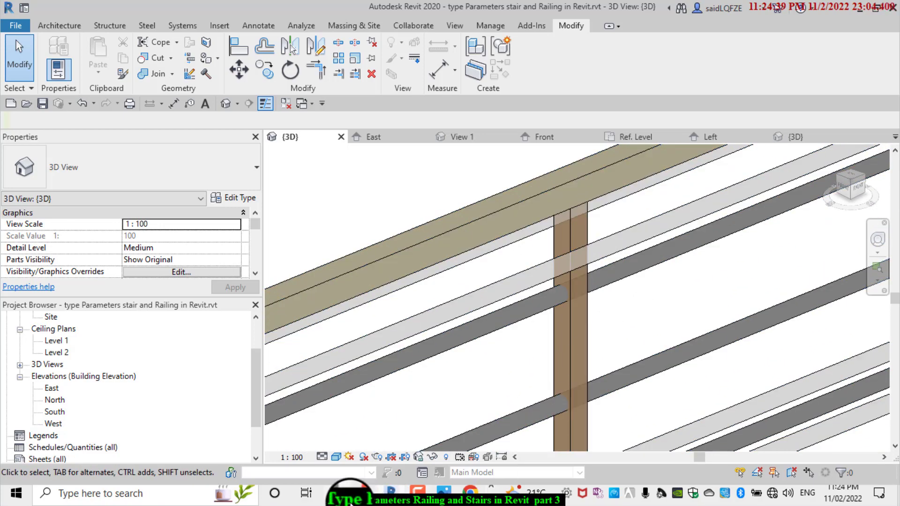
click(436, 496)
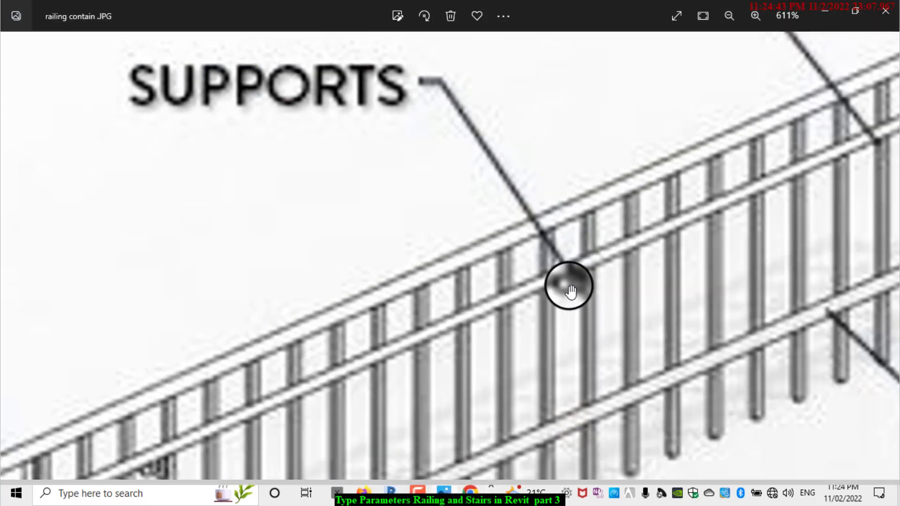
click(825, 11)
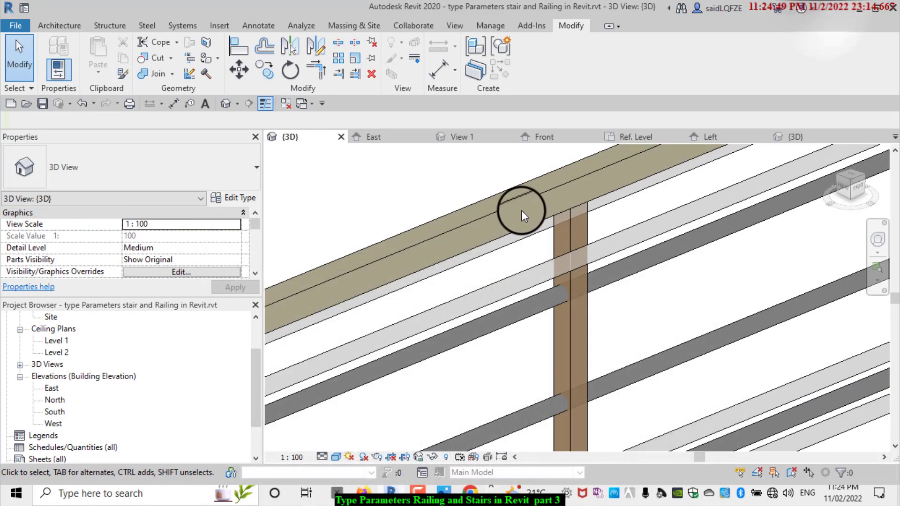
Cancel a started Component placement and reopen the Top rail 900mm Pipe 2 type properties.
scroll(537, 172, down, 2)
scroll(609, 201, down, 3)
scroll(575, 230, up, 1)
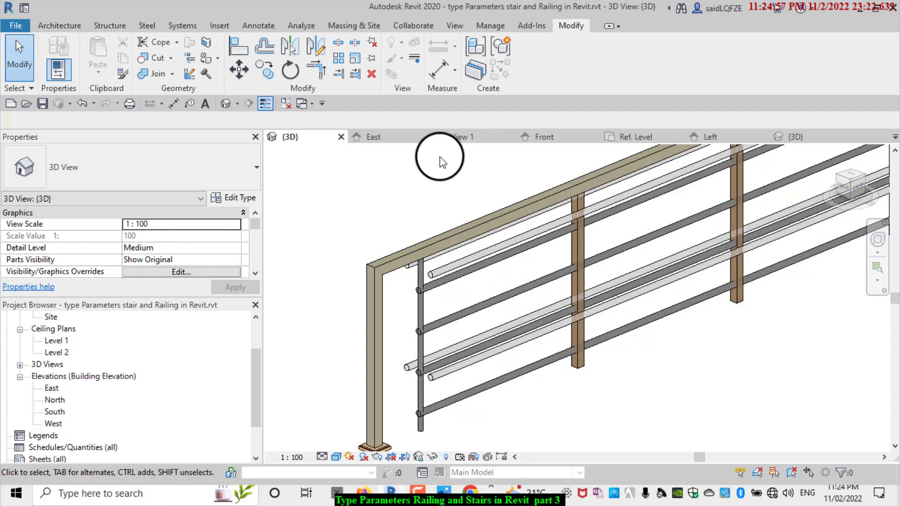
click(67, 22)
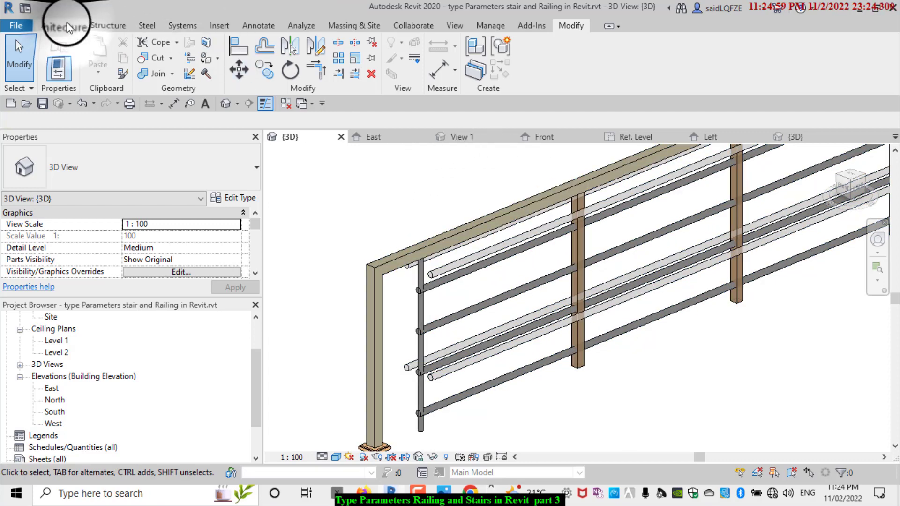
click(158, 58)
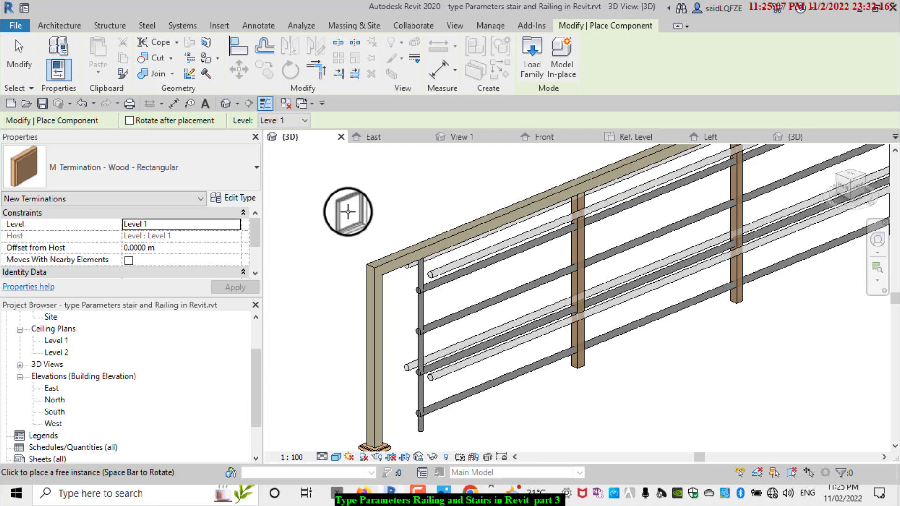
key(Escape)
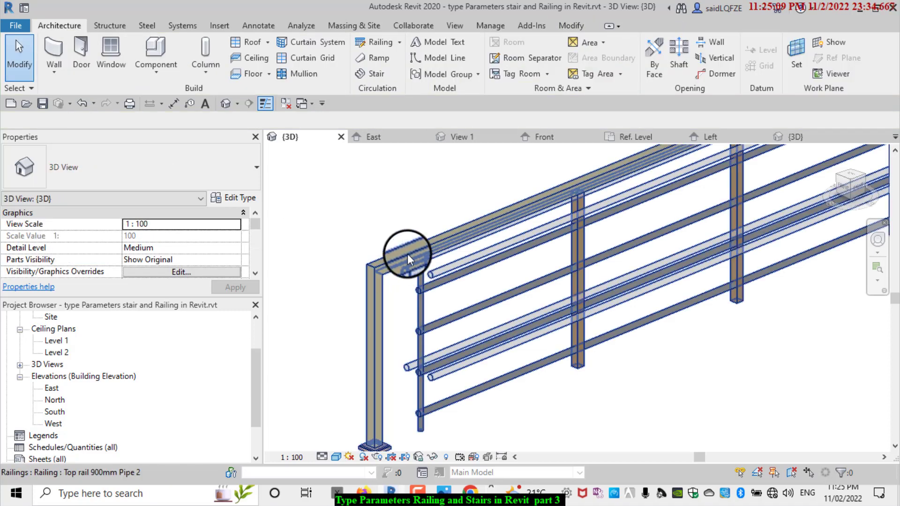
click(452, 251)
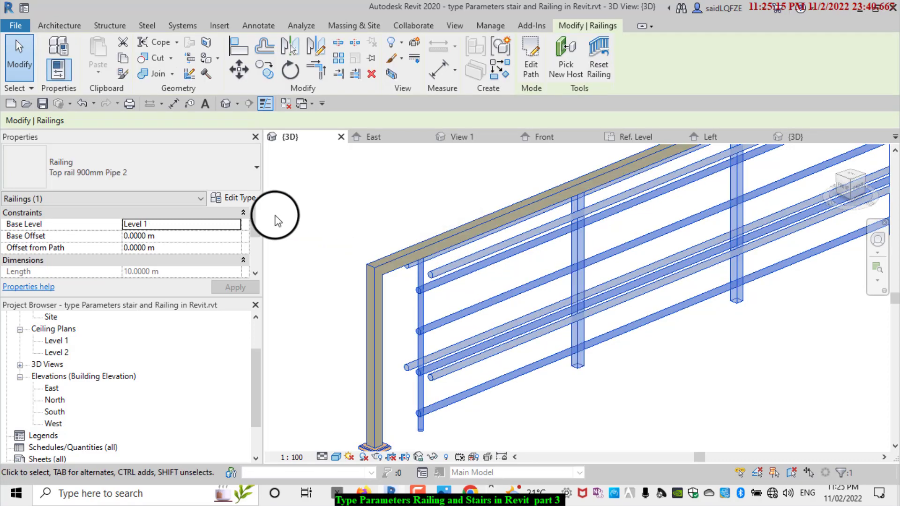
click(246, 196)
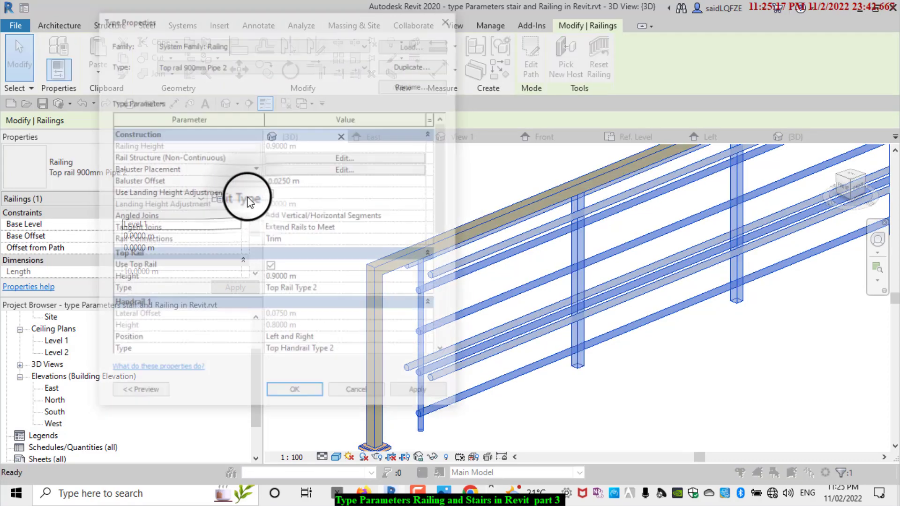
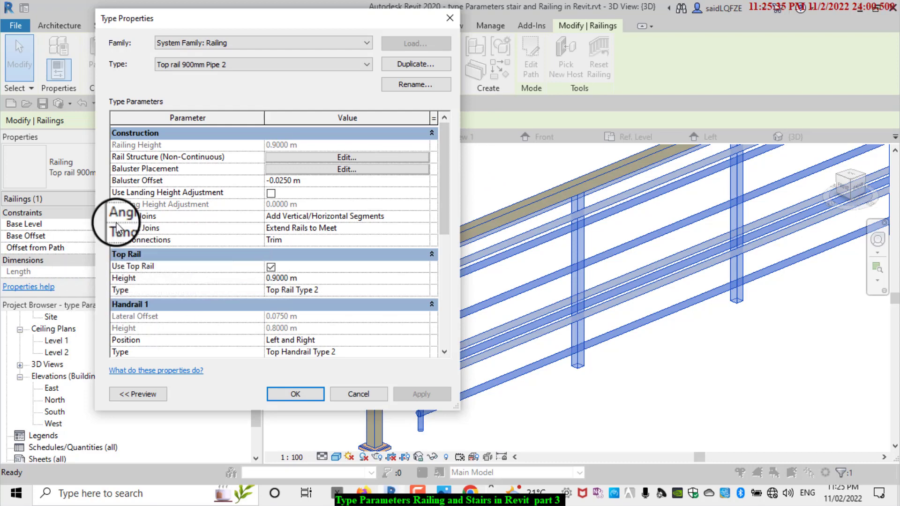
Review the top handrail's available support families, then close the type properties unchanged.
drag(446, 173, 447, 223)
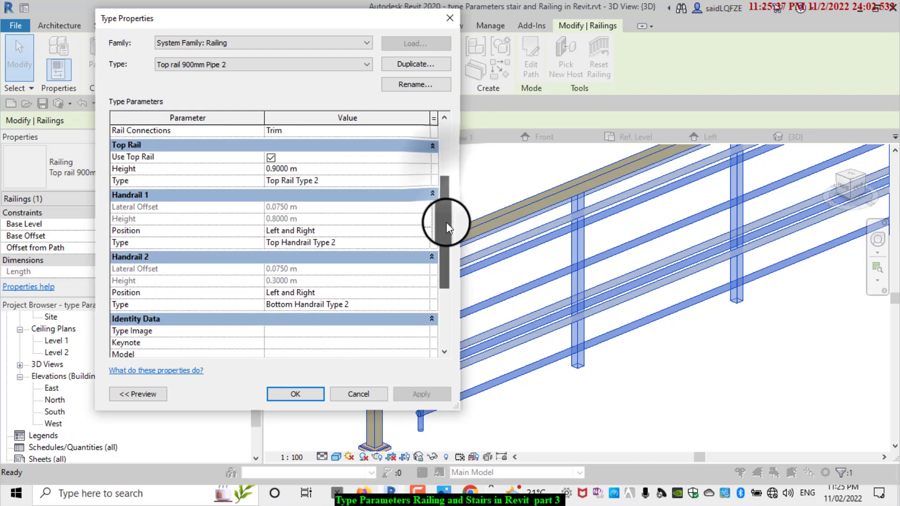
click(427, 246)
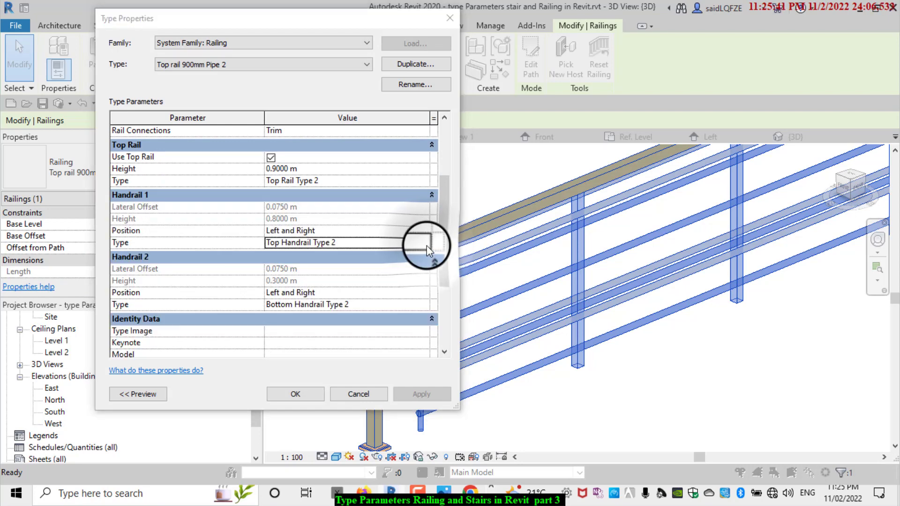
drag(444, 172, 444, 230)
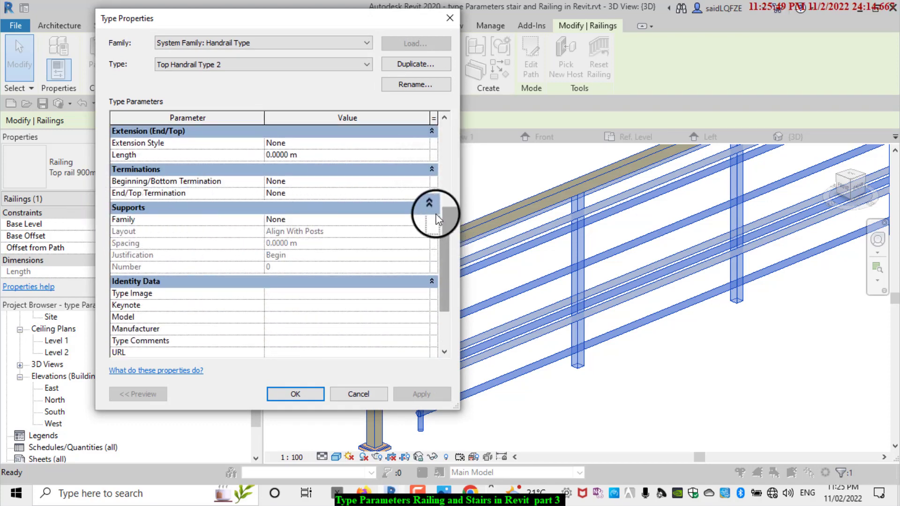
click(423, 220)
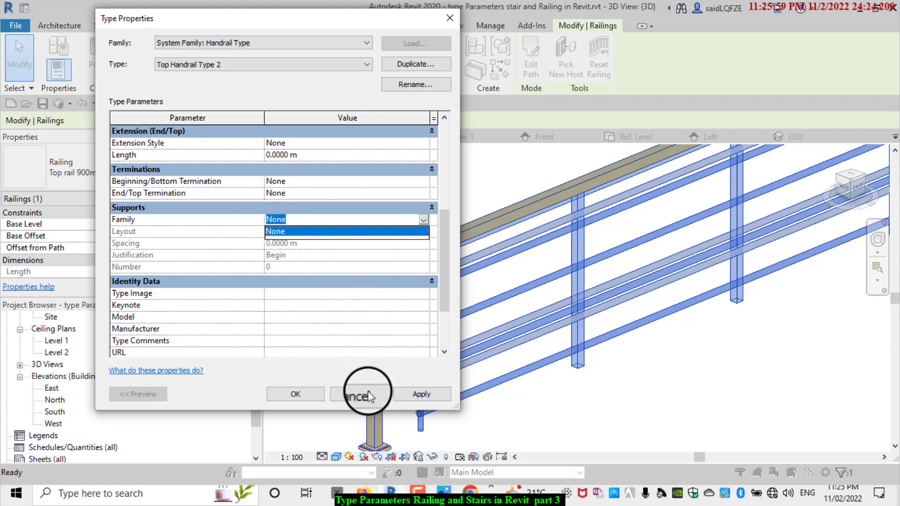
click(387, 398)
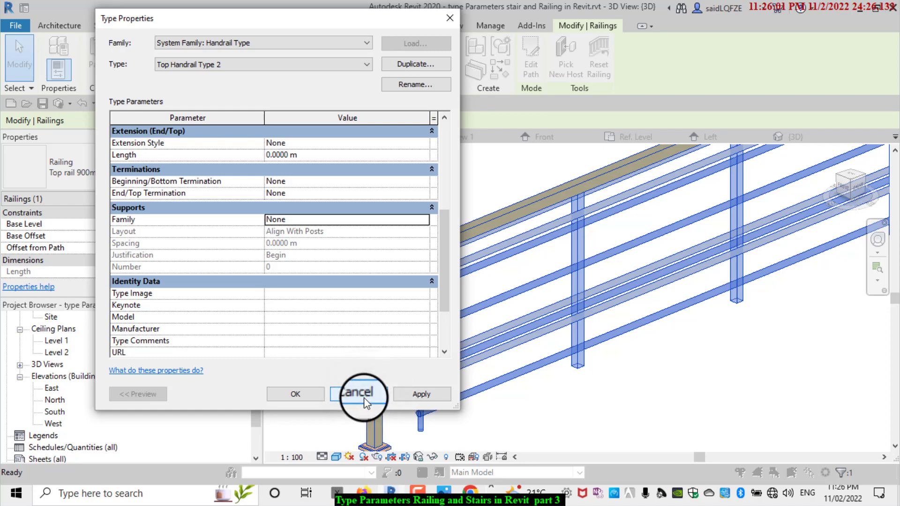
click(364, 398)
click(365, 398)
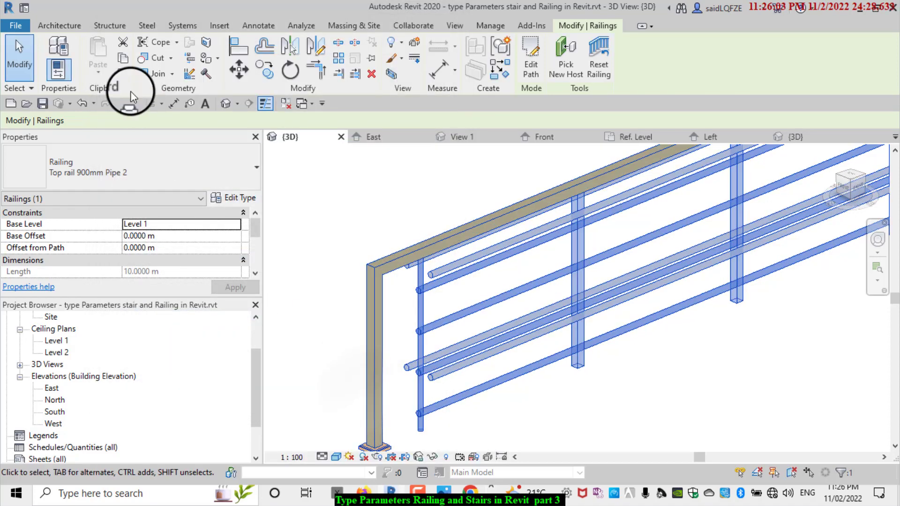
Load Support - Metal - Circular.rfa from the Railings > Supports library folder.
click(53, 26)
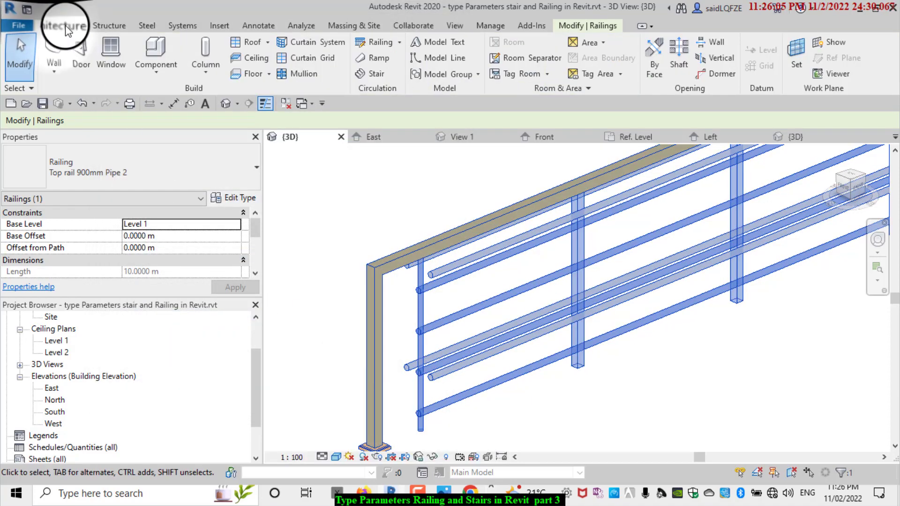
click(147, 51)
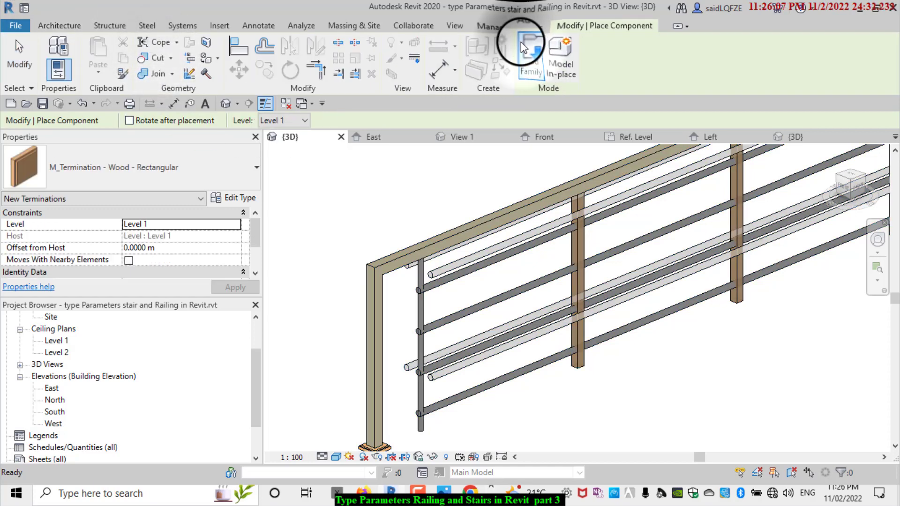
click(533, 49)
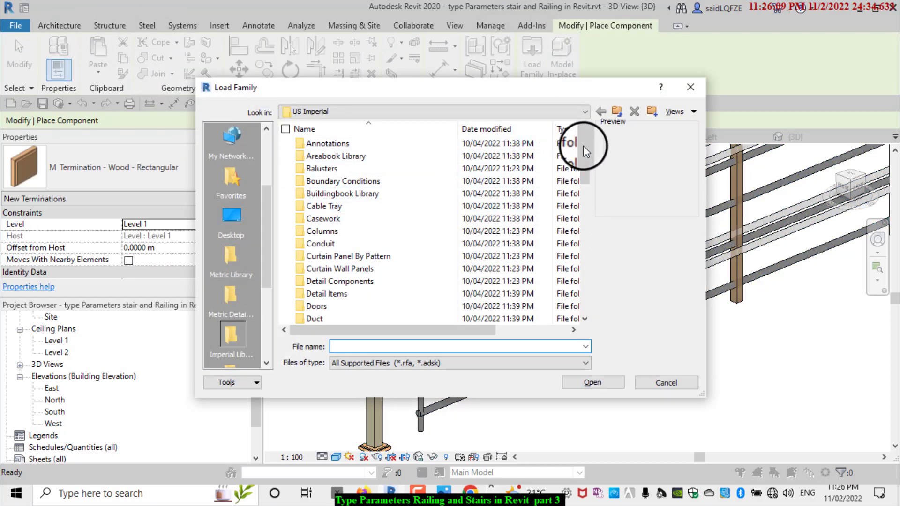
mouse_move(583, 145)
mouse_down()
mouse_move(580, 172)
mouse_move(579, 145)
mouse_up()
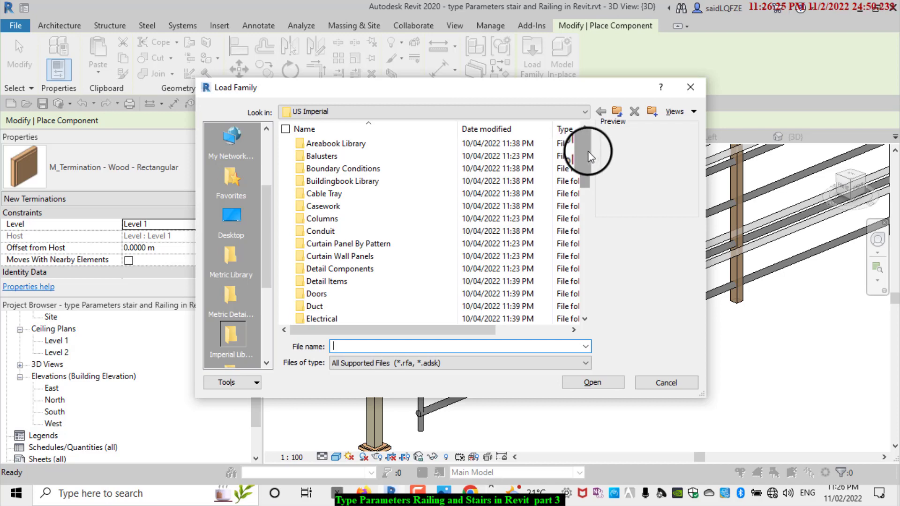
drag(588, 151, 580, 246)
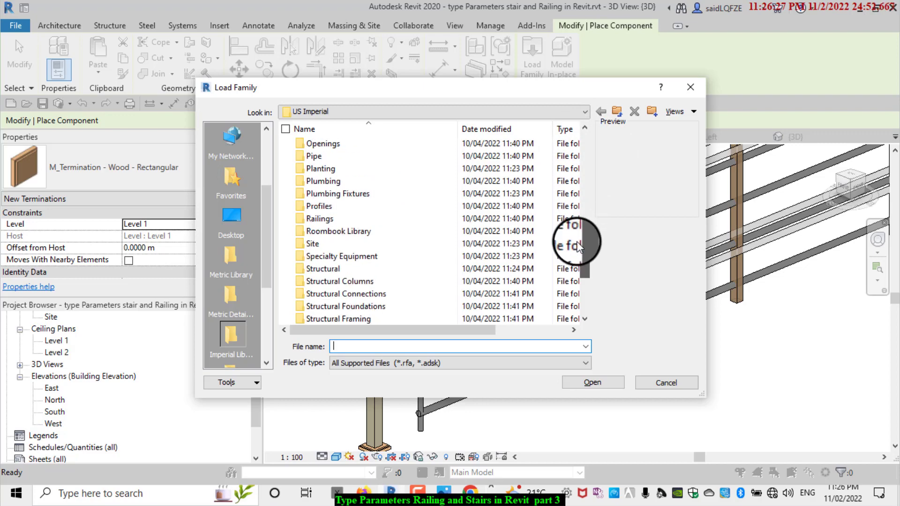
double_click(320, 219)
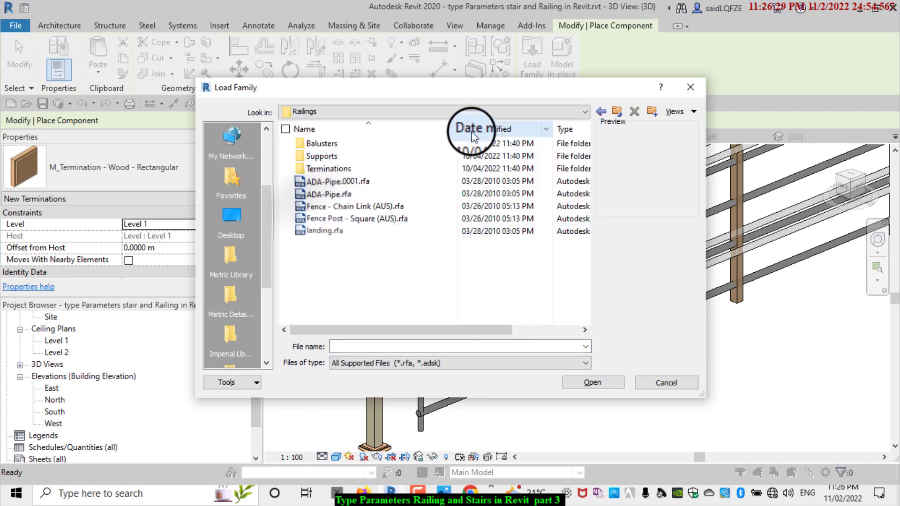
double_click(319, 156)
click(322, 144)
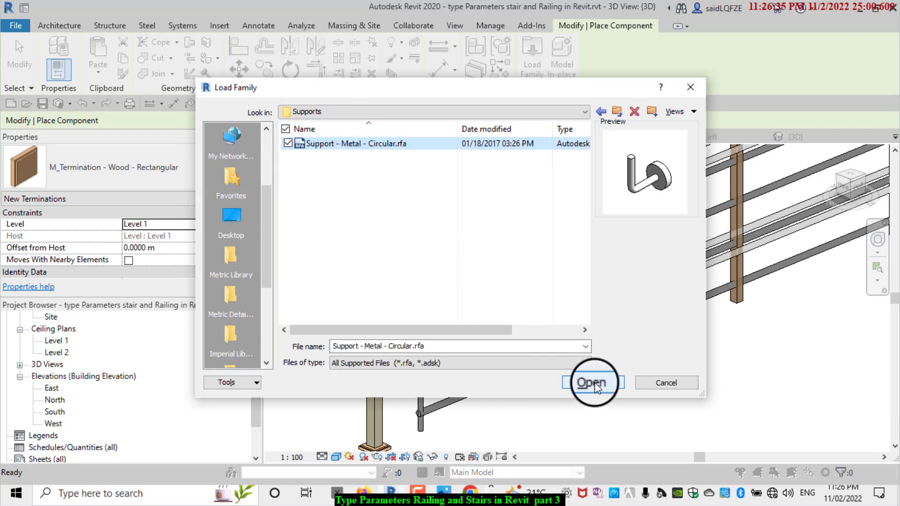
click(593, 383)
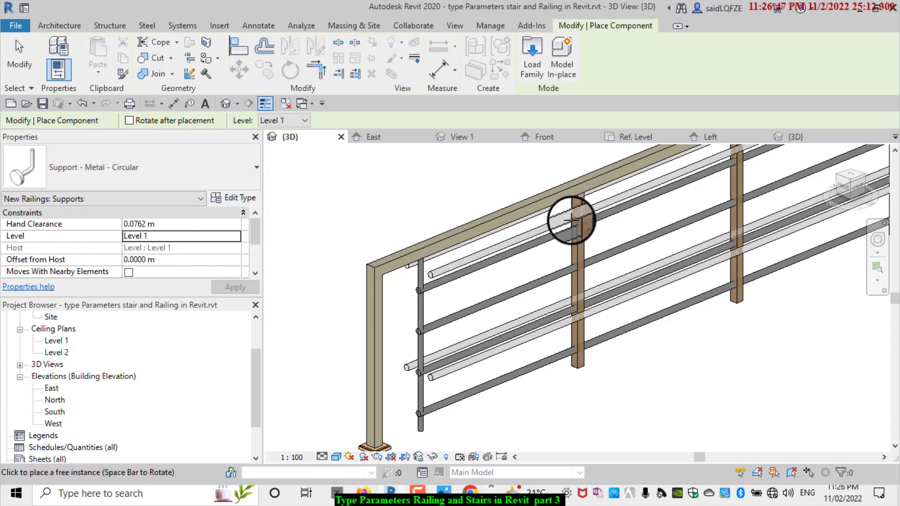
Zoom the 3D view and cancel Place Component without placing a support.
scroll(572, 216, up, 2)
scroll(570, 212, up, 2)
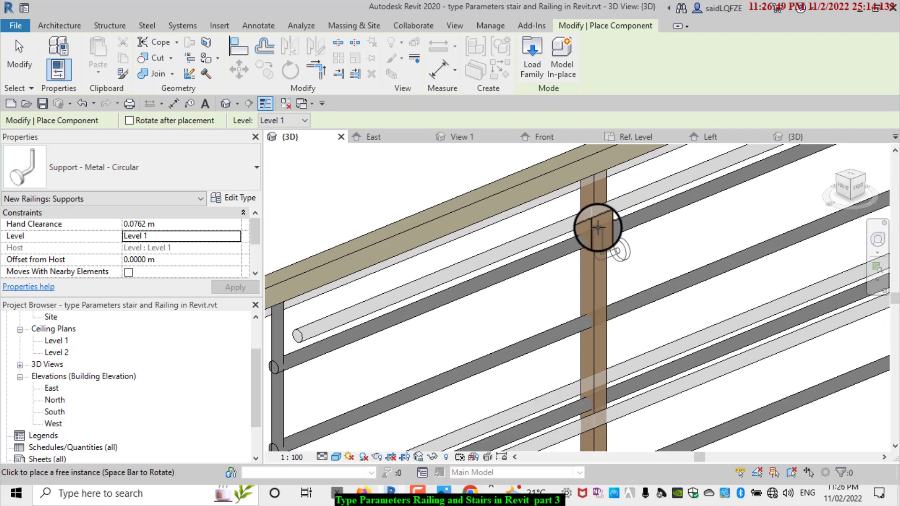
scroll(577, 310, down, 2)
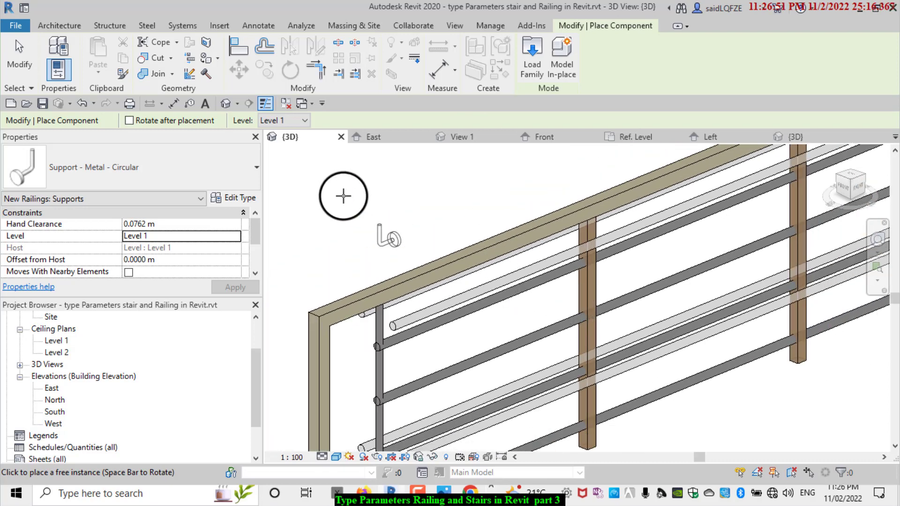
key(Escape)
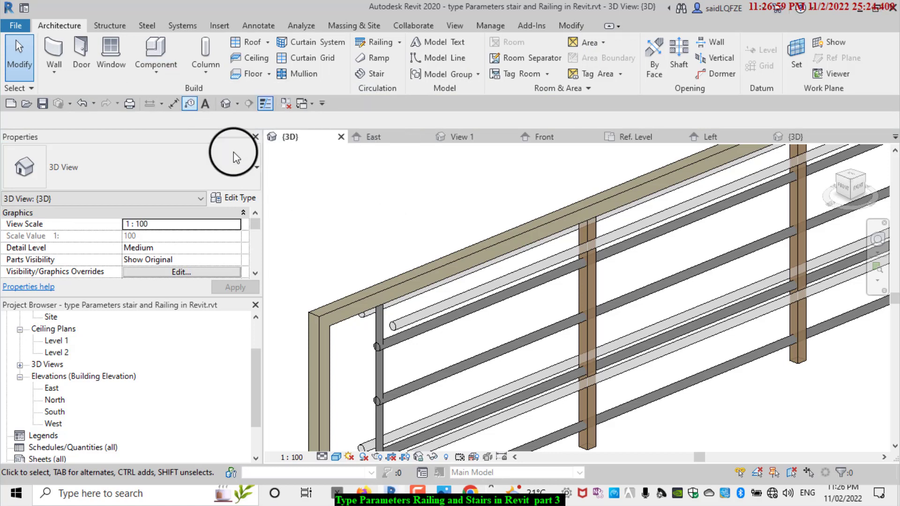
Set the Handrail 1 type's Supports Family to Support - Metal - Circular and apply.
click(391, 290)
click(245, 201)
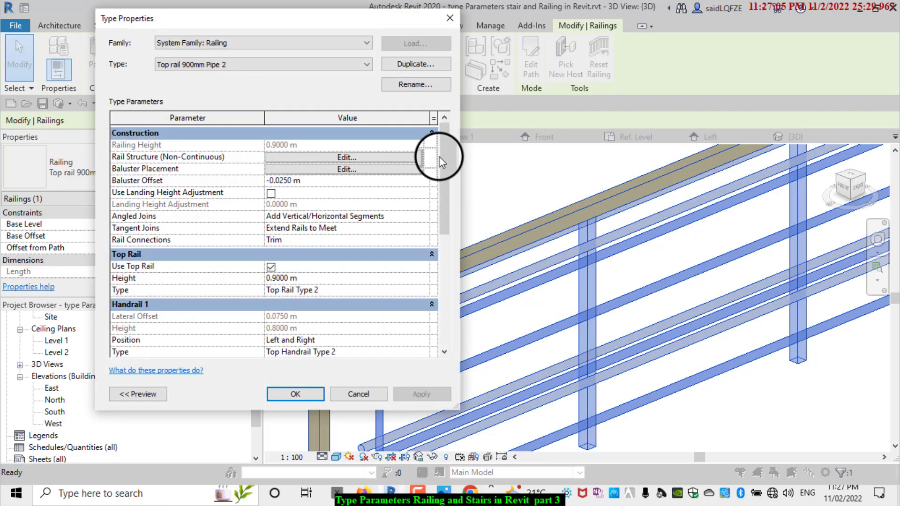
drag(440, 158, 443, 203)
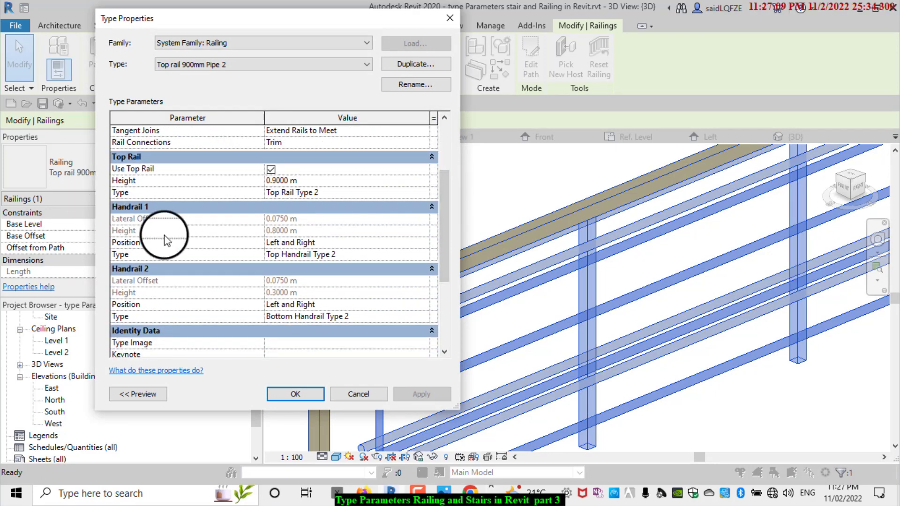
click(424, 256)
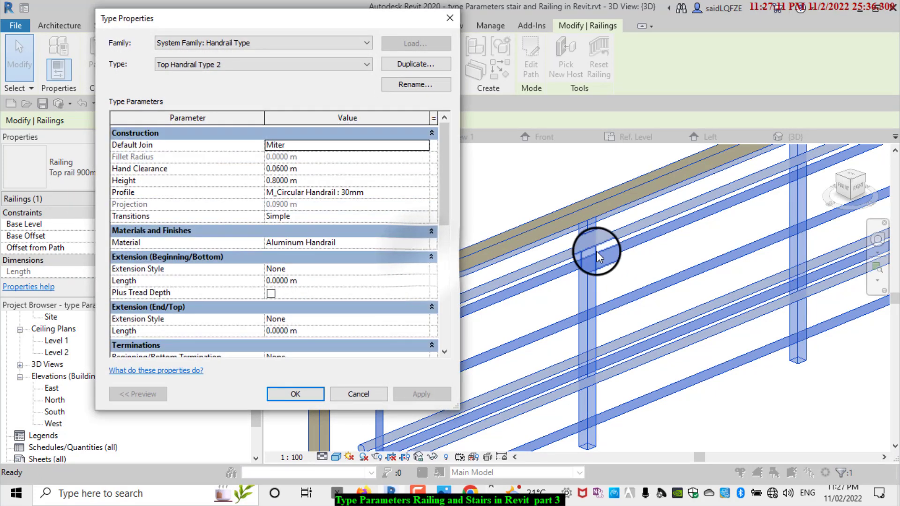
drag(447, 159, 446, 234)
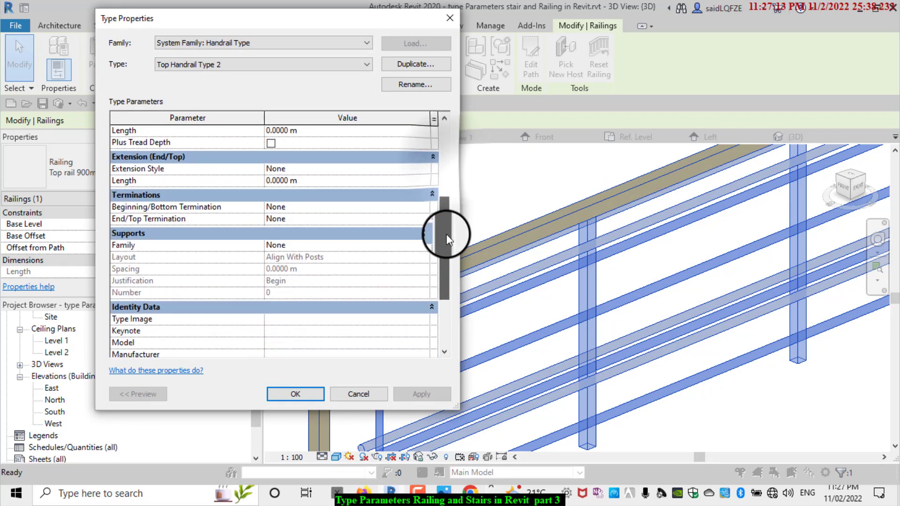
click(422, 245)
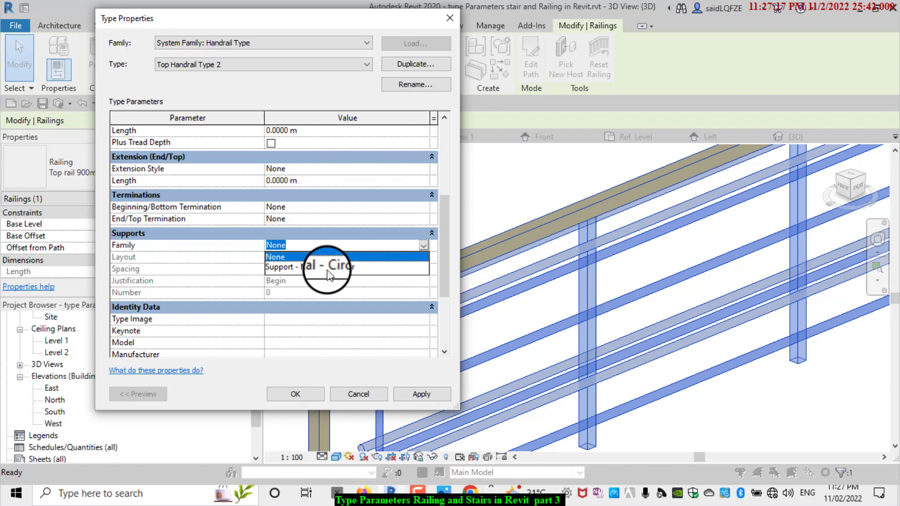
click(328, 268)
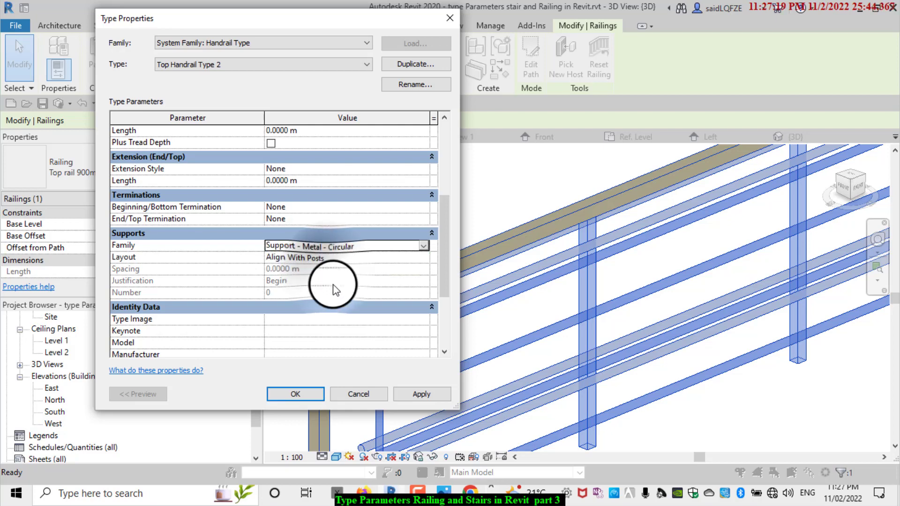
click(433, 400)
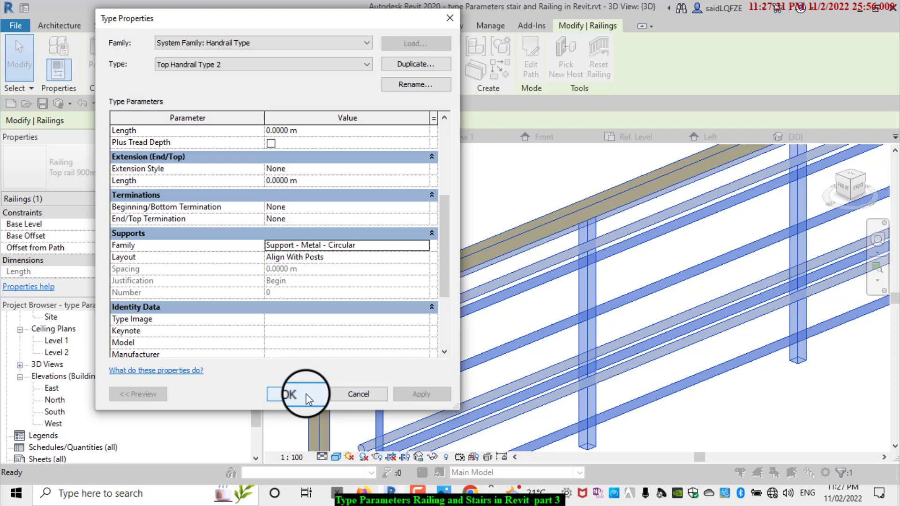
click(307, 399)
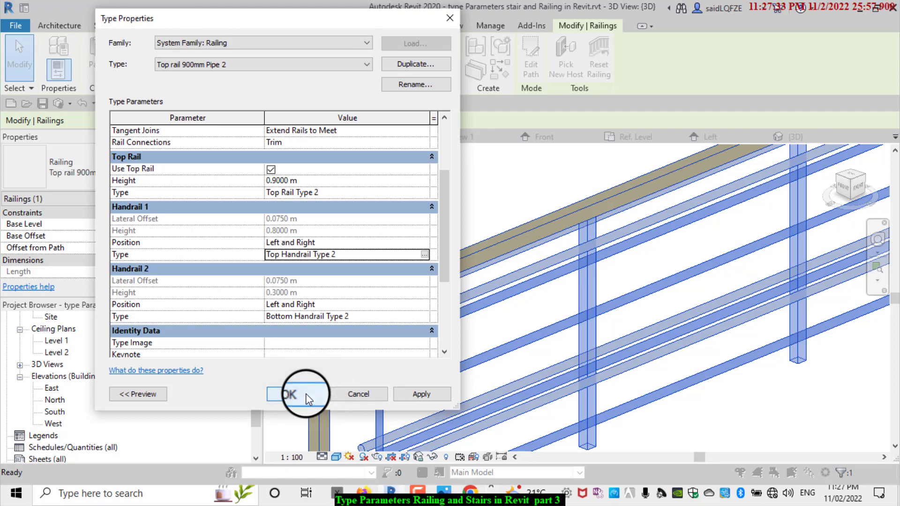
Close the railing type properties, deselect, and zoom and pan along the railing.
click(307, 396)
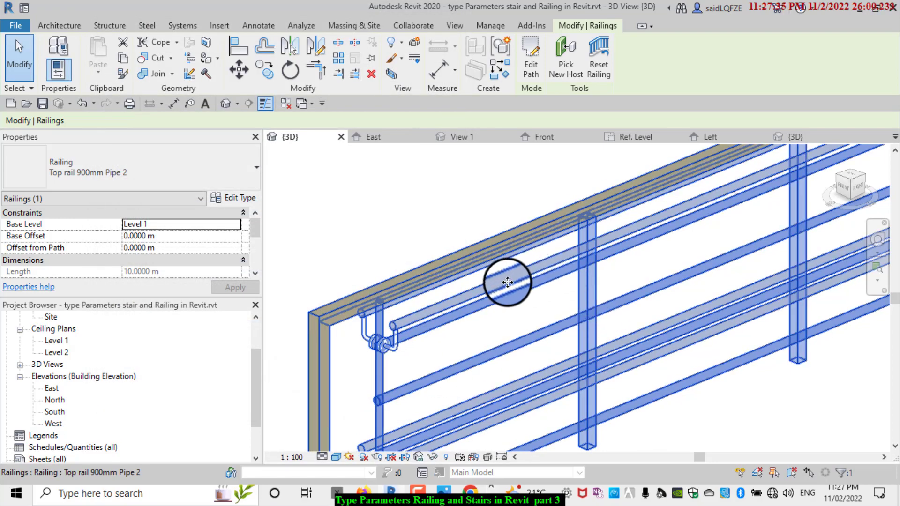
scroll(338, 267, down, 2)
scroll(382, 217, down, 3)
scroll(307, 310, up, 3)
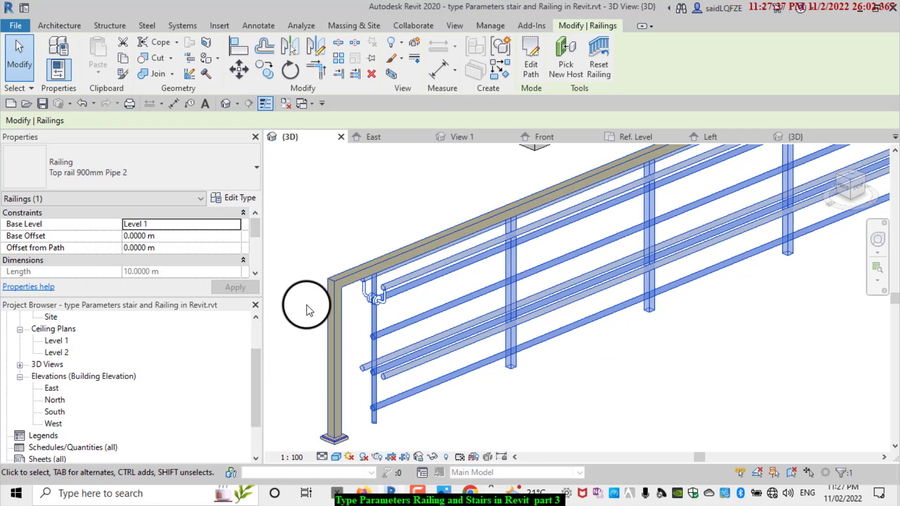
scroll(306, 296, up, 2)
click(306, 282)
scroll(378, 321, up, 1)
scroll(463, 267, up, 1)
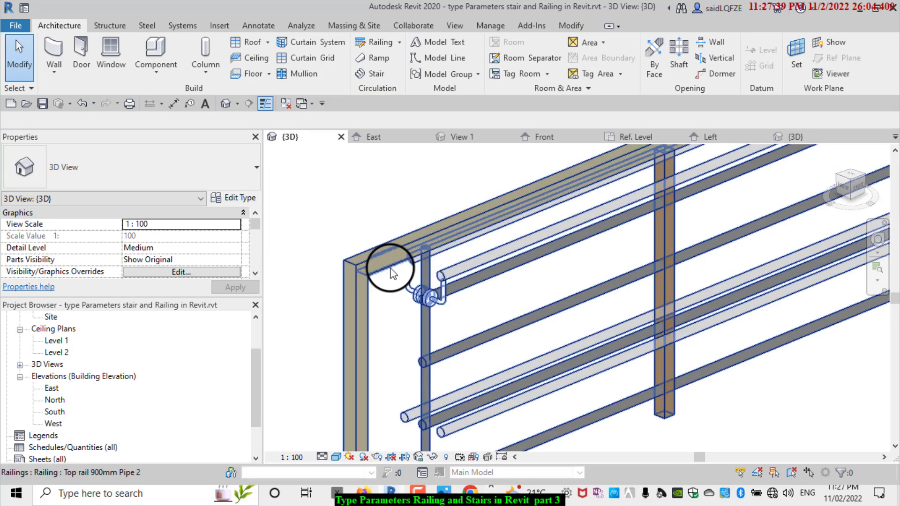
scroll(419, 309, down, 3)
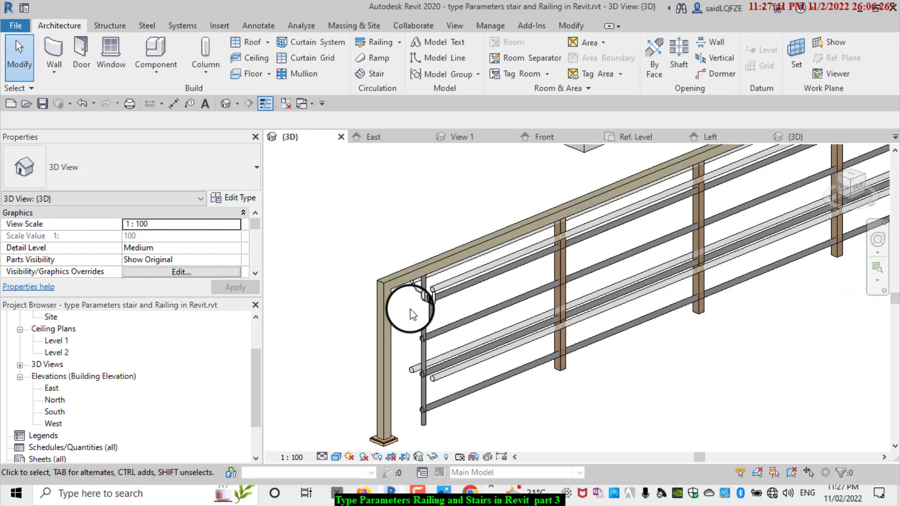
scroll(407, 312, down, 2)
scroll(413, 307, down, 2)
scroll(555, 241, up, 1)
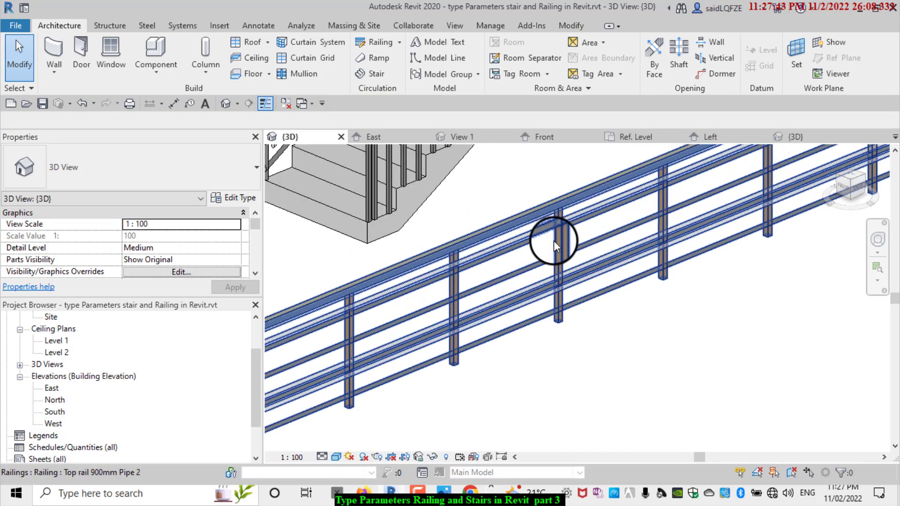
scroll(412, 326, up, 1)
scroll(357, 338, up, 1)
scroll(459, 284, up, 1)
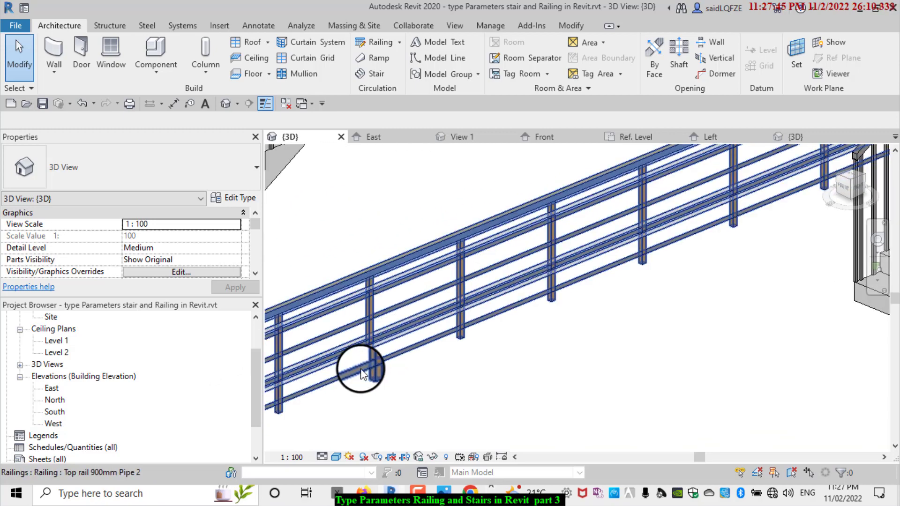
scroll(508, 321, up, 2)
mouse_move(509, 322)
middle_down()
mouse_move(410, 438)
mouse_move(458, 397)
middle_up()
scroll(428, 445, down, 2)
scroll(794, 177, up, 1)
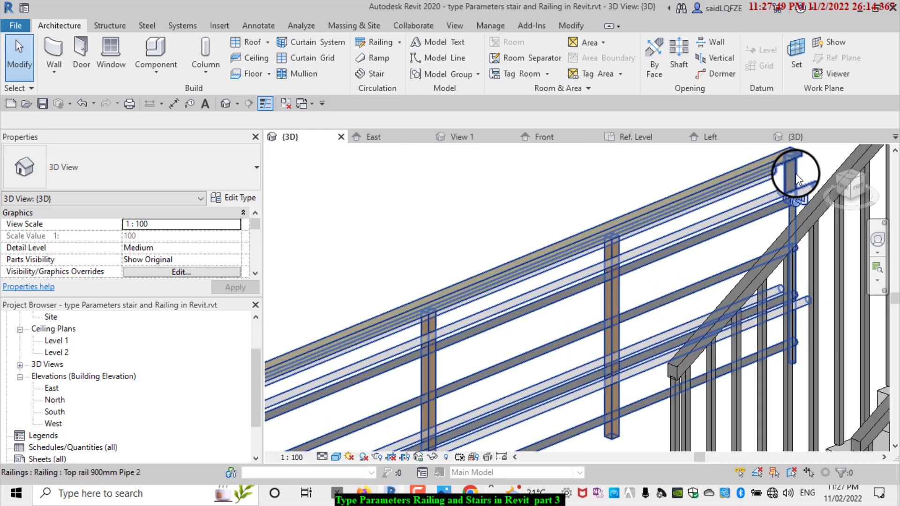
scroll(790, 190, up, 3)
scroll(820, 198, down, 2)
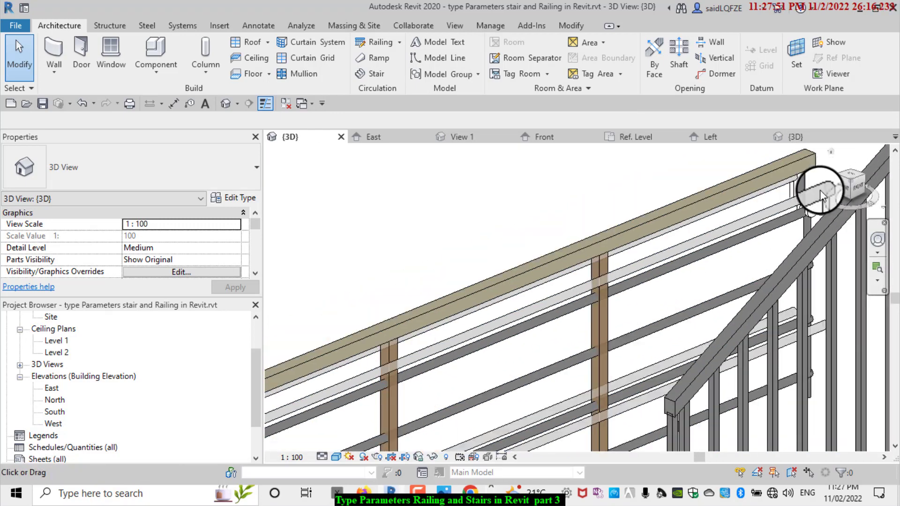
scroll(820, 199, down, 2)
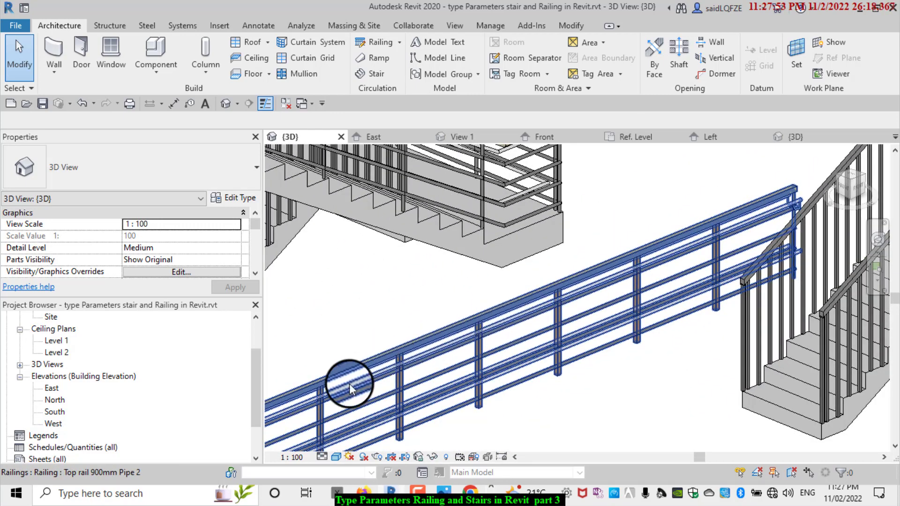
scroll(609, 248, down, 2)
scroll(300, 393, up, 2)
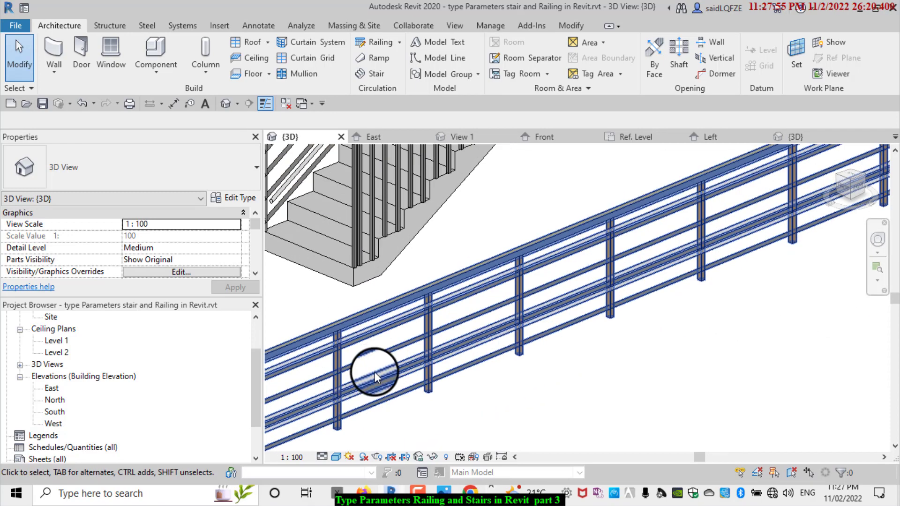
scroll(372, 368, up, 2)
scroll(337, 336, up, 1)
scroll(414, 296, down, 3)
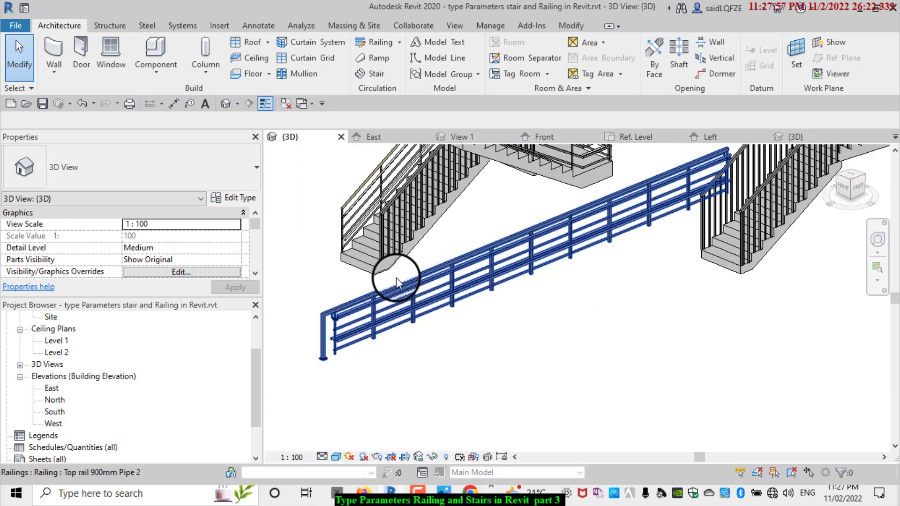
scroll(392, 271, down, 2)
Select the stair with its railings and shift it to the right.
mouse_move(755, 250)
mouse_down()
mouse_move(703, 183)
mouse_move(689, 180)
mouse_up()
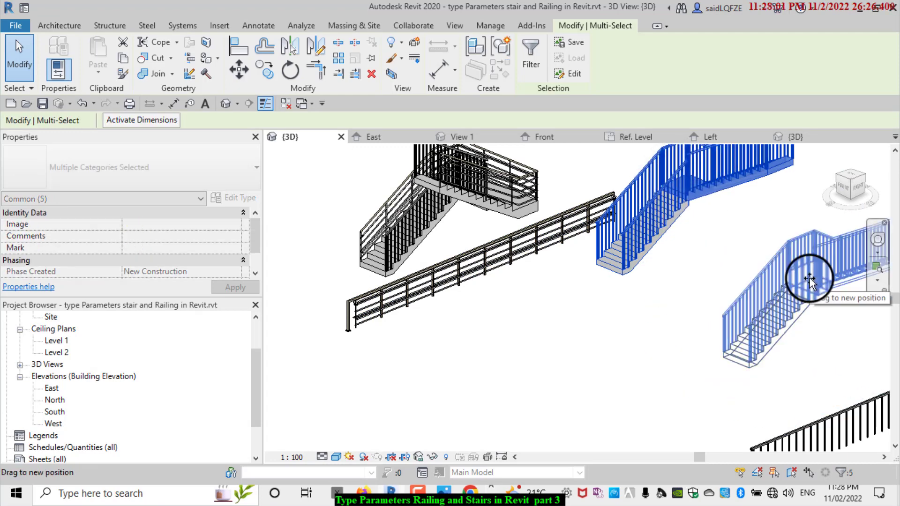
drag(806, 288, 844, 291)
scroll(516, 300, up, 2)
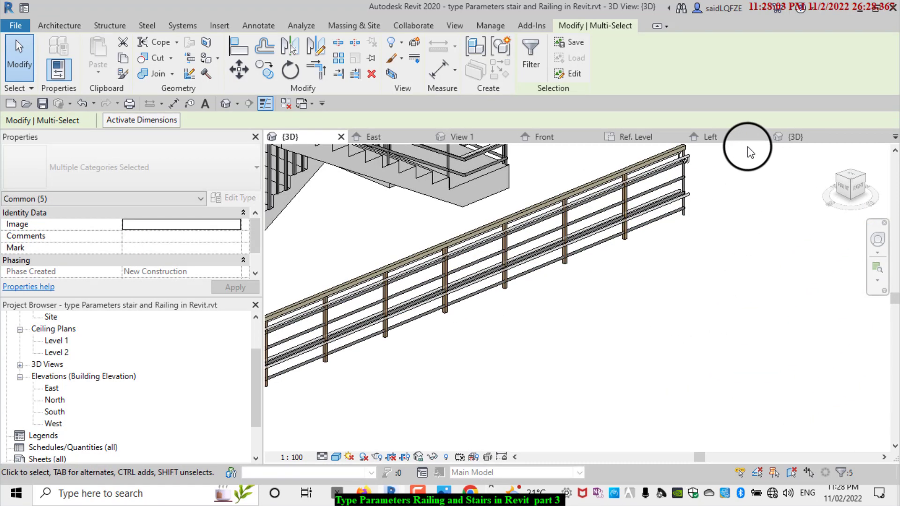
scroll(748, 151, up, 2)
scroll(635, 261, up, 1)
scroll(680, 182, up, 2)
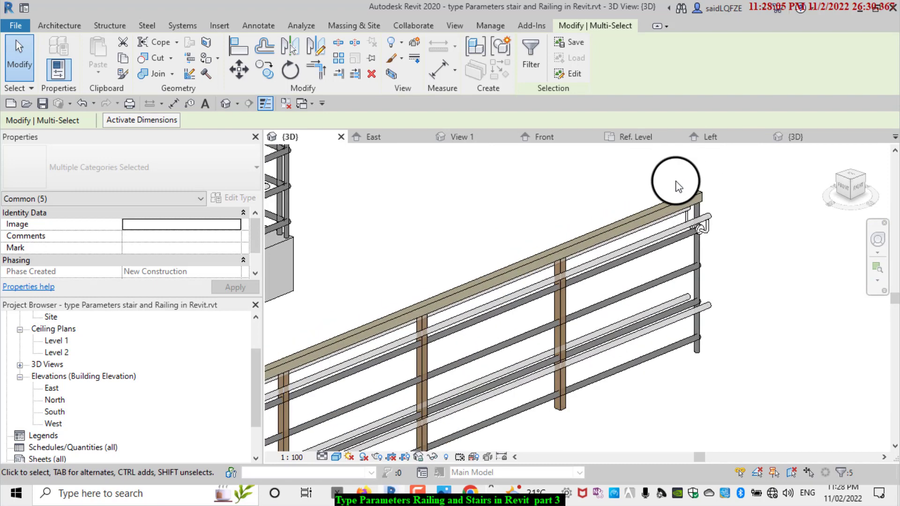
scroll(800, 195, down, 1)
scroll(750, 234, down, 1)
scroll(635, 324, down, 3)
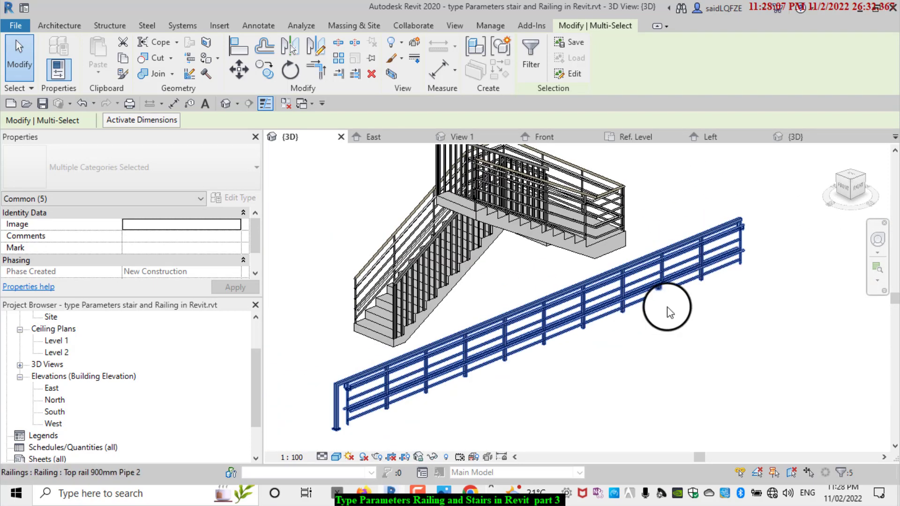
key(Escape)
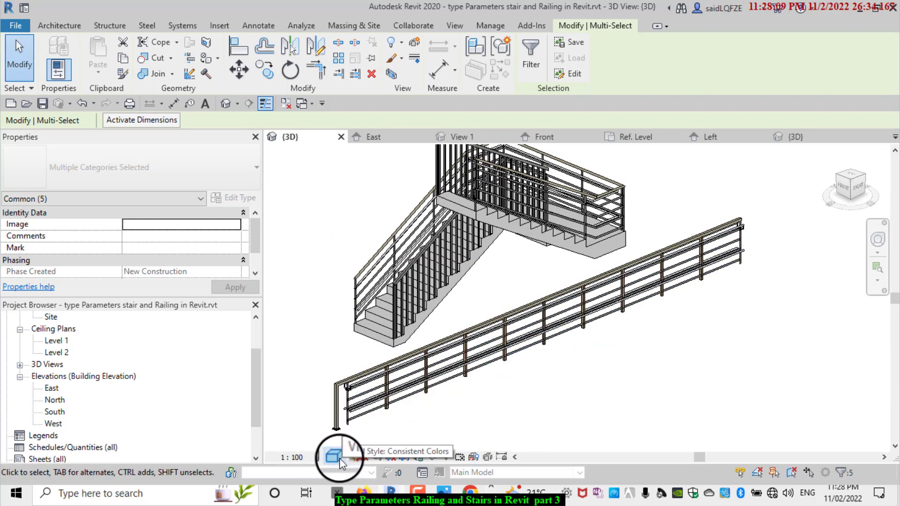
Switch the 3D view to Shaded and compare the supports with the reference railing diagram.
click(339, 457)
click(345, 404)
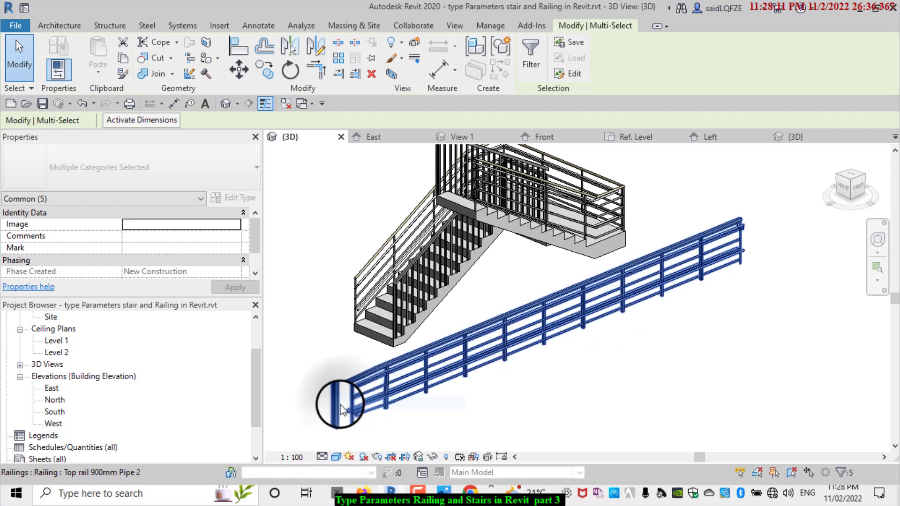
scroll(299, 428, up, 1)
scroll(392, 389, up, 2)
scroll(382, 401, up, 2)
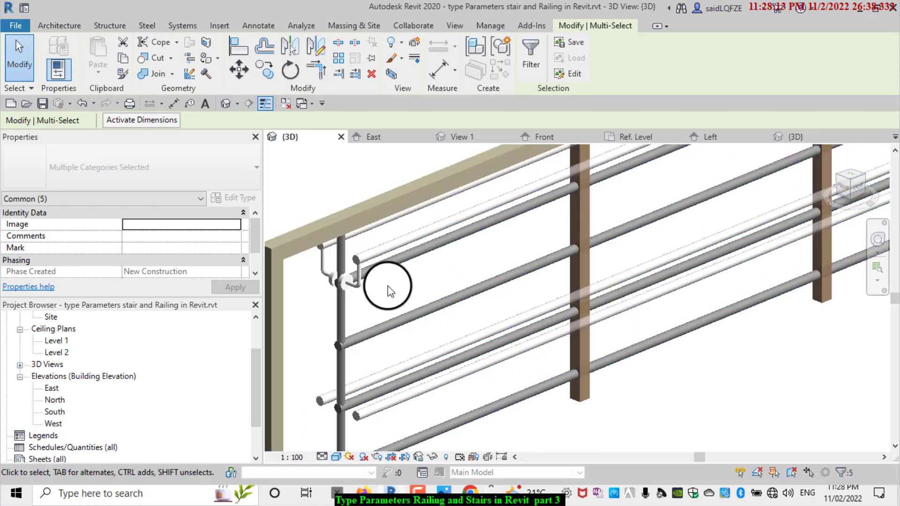
scroll(334, 295, down, 2)
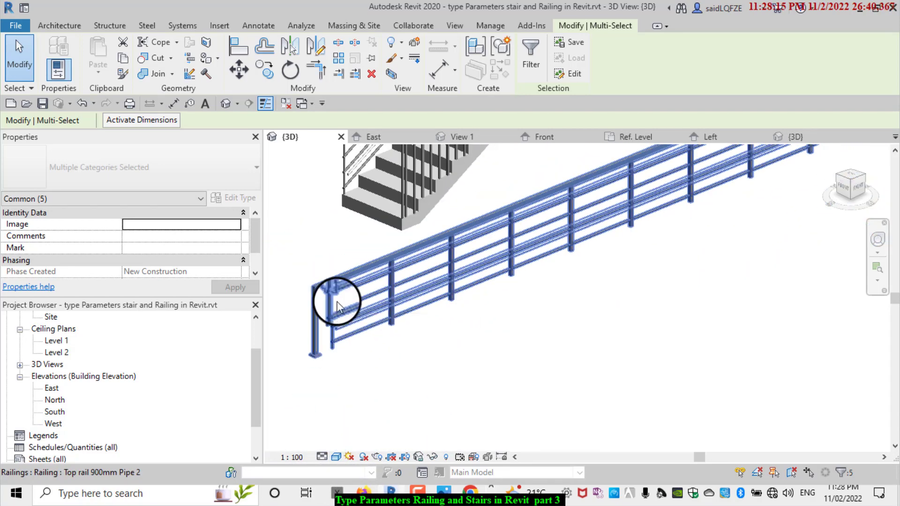
scroll(398, 304, down, 3)
scroll(516, 272, down, 1)
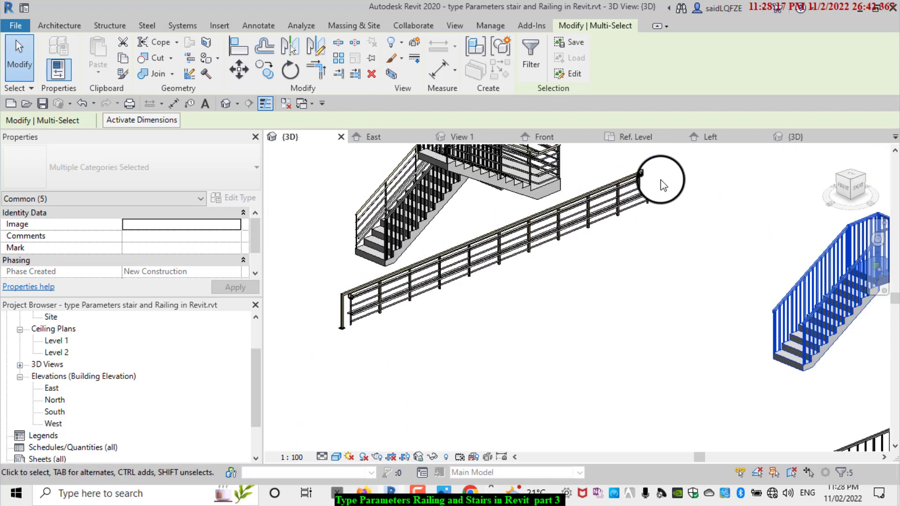
scroll(424, 280, up, 3)
scroll(338, 296, down, 3)
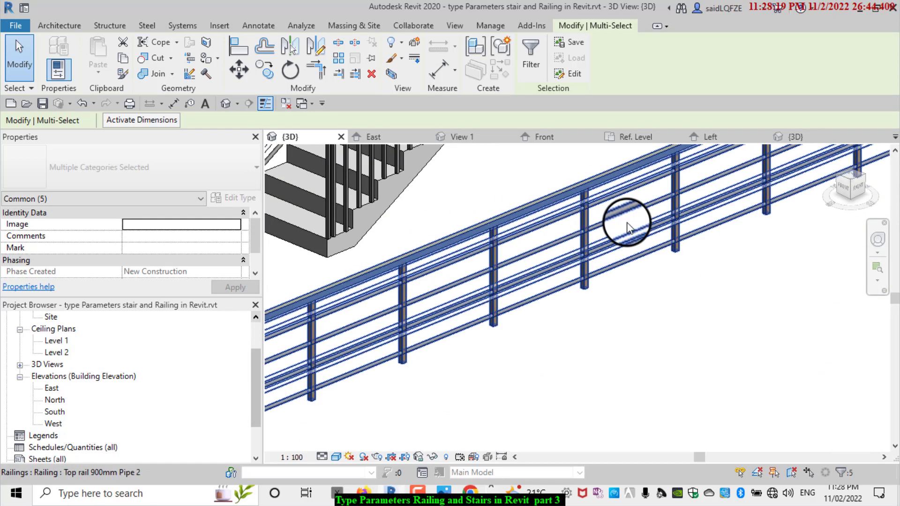
scroll(680, 295, down, 2)
scroll(539, 281, up, 2)
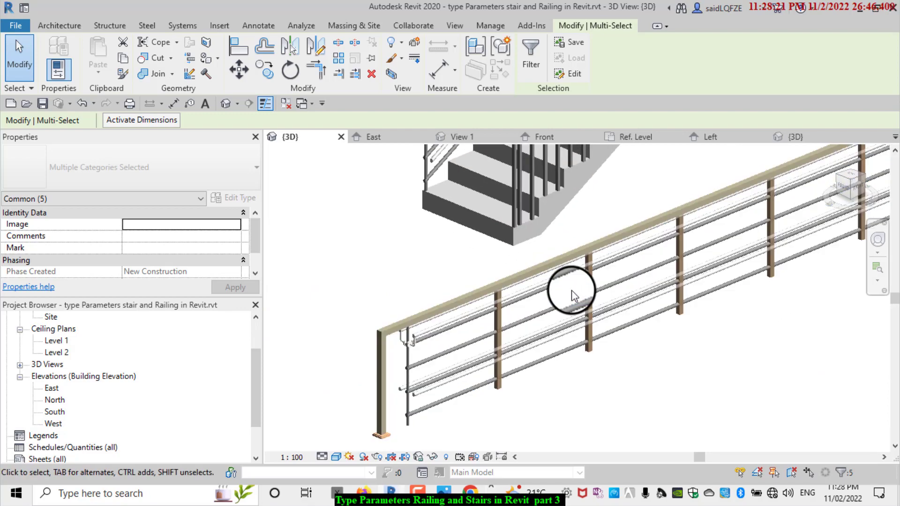
scroll(558, 295, up, 1)
scroll(516, 328, up, 2)
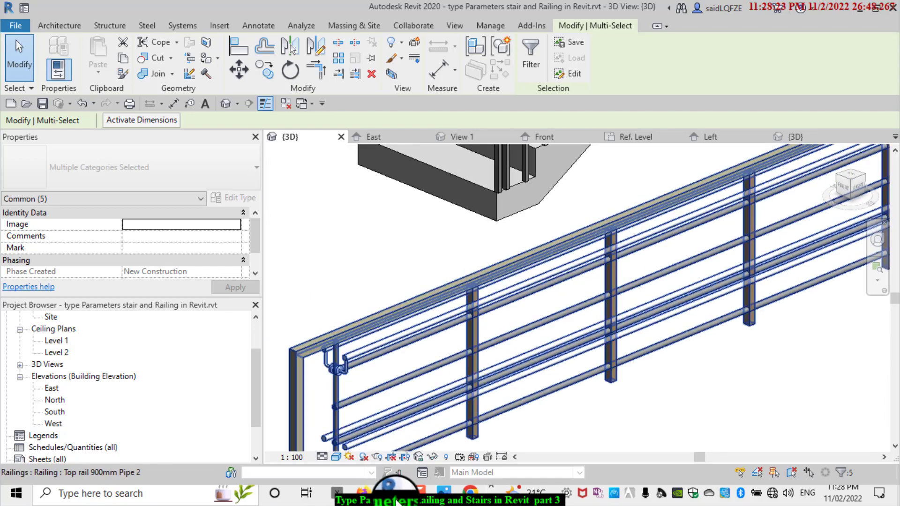
click(446, 497)
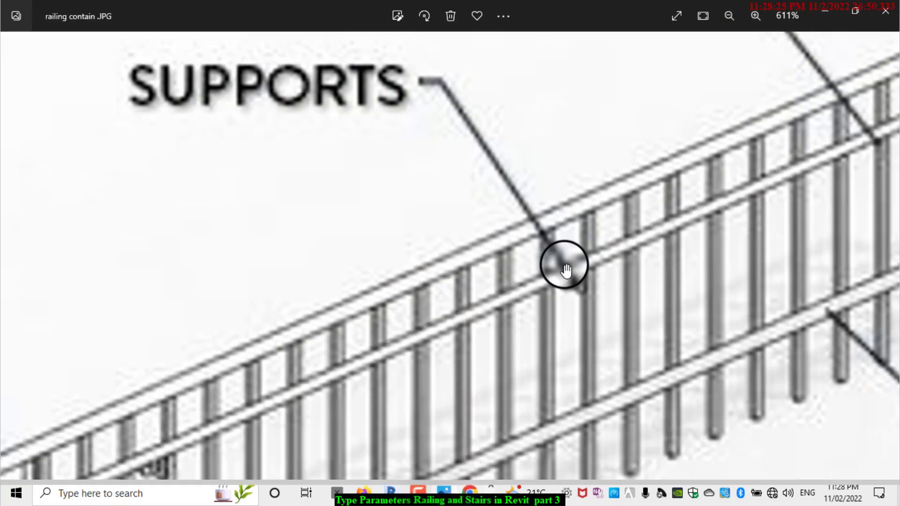
scroll(565, 262, down, 3)
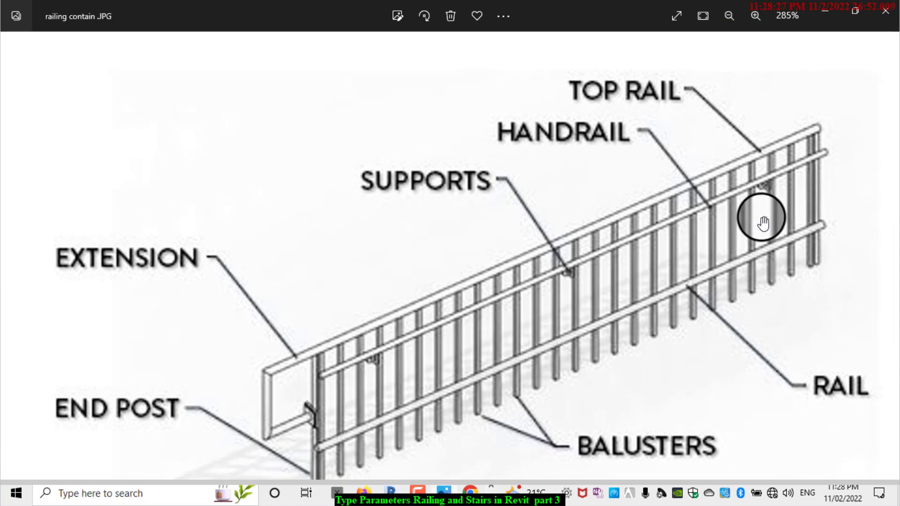
click(832, 13)
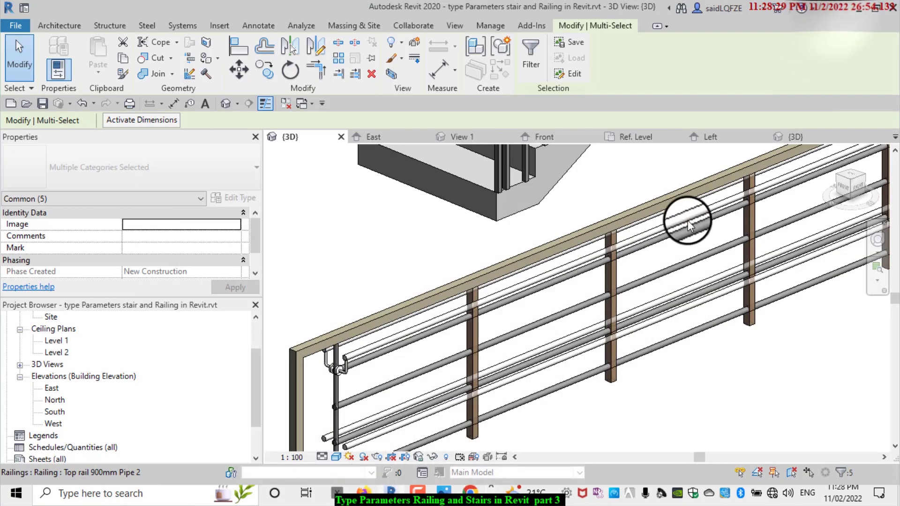
Reselect the railing, reopen Top Handrail Type 2's type properties, and drag the dialog into full view.
click(382, 274)
scroll(375, 362, up, 2)
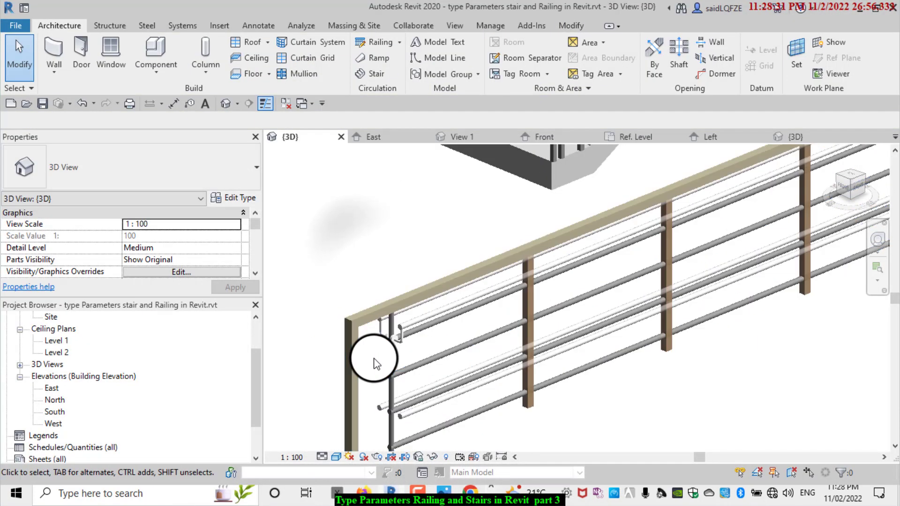
scroll(389, 289, up, 2)
scroll(404, 288, up, 1)
click(404, 288)
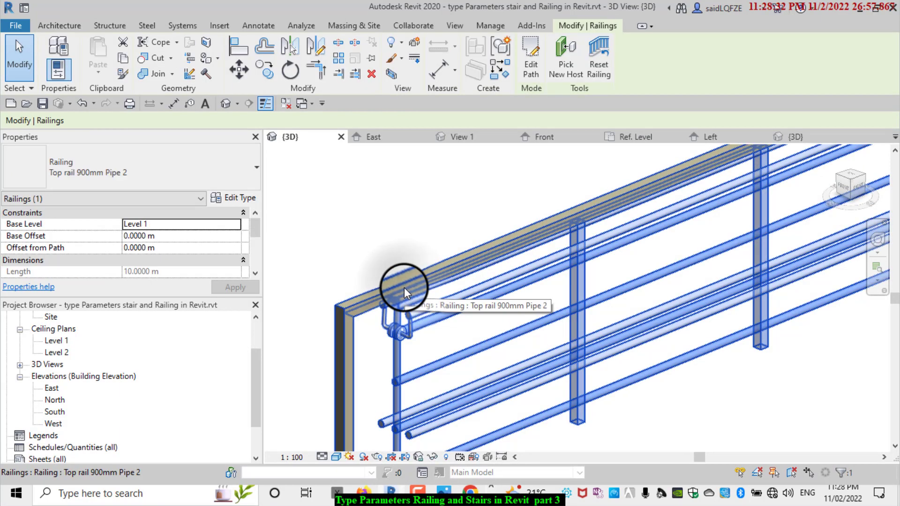
click(239, 199)
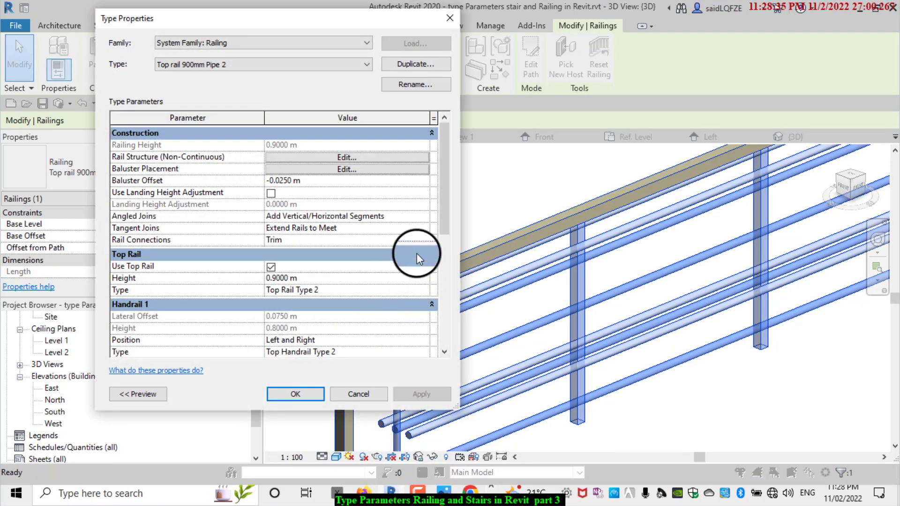
drag(444, 201, 447, 241)
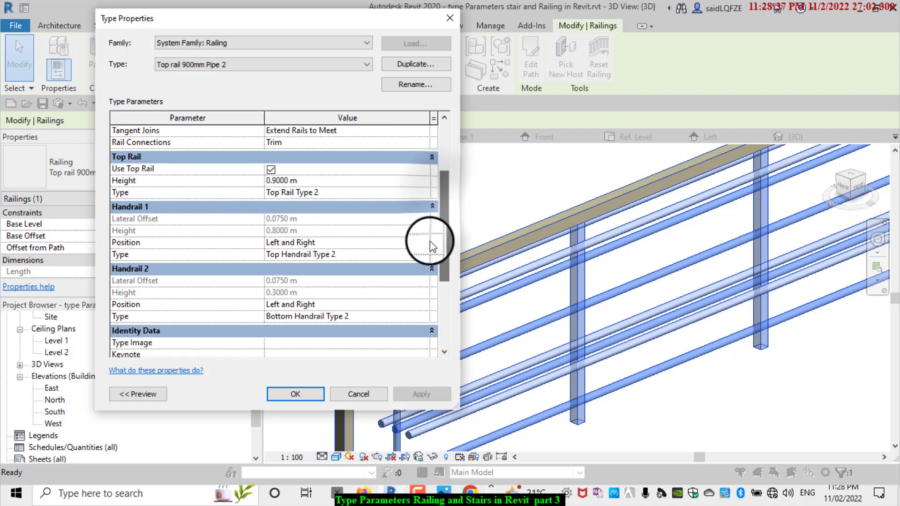
click(427, 256)
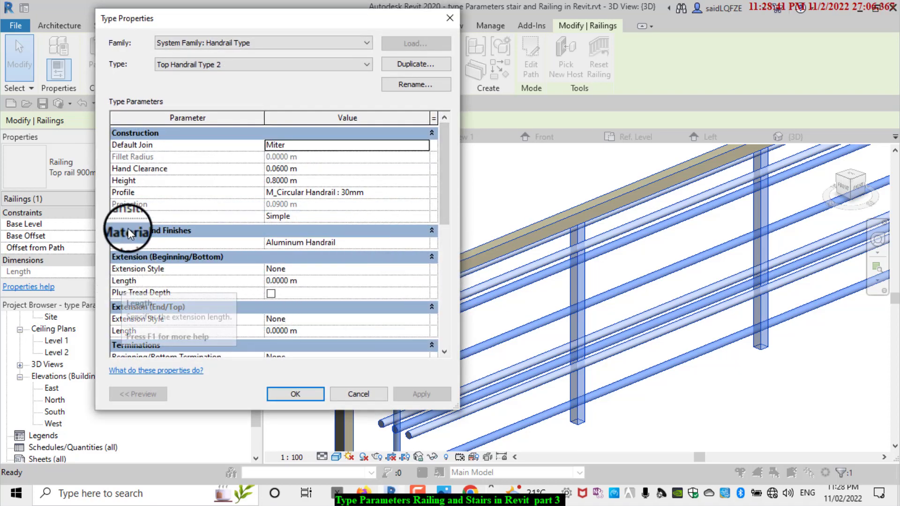
scroll(257, 263, down, 1)
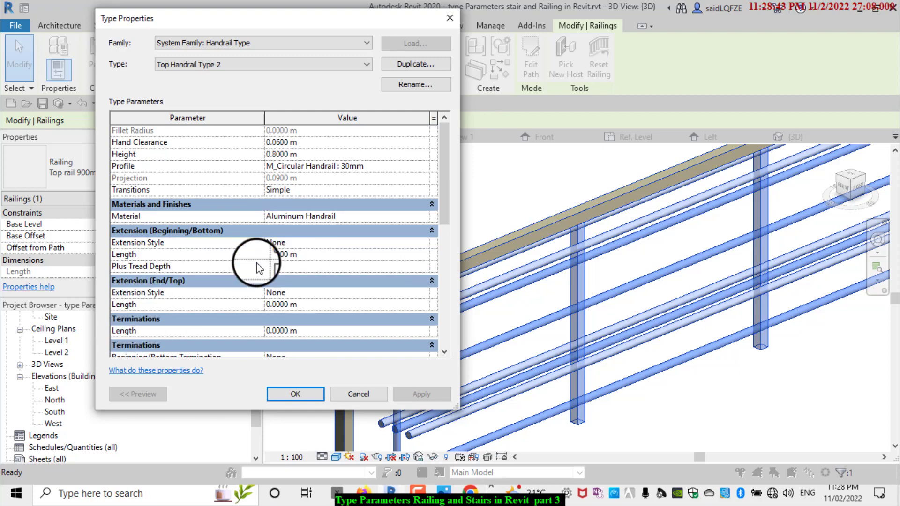
scroll(257, 263, down, 3)
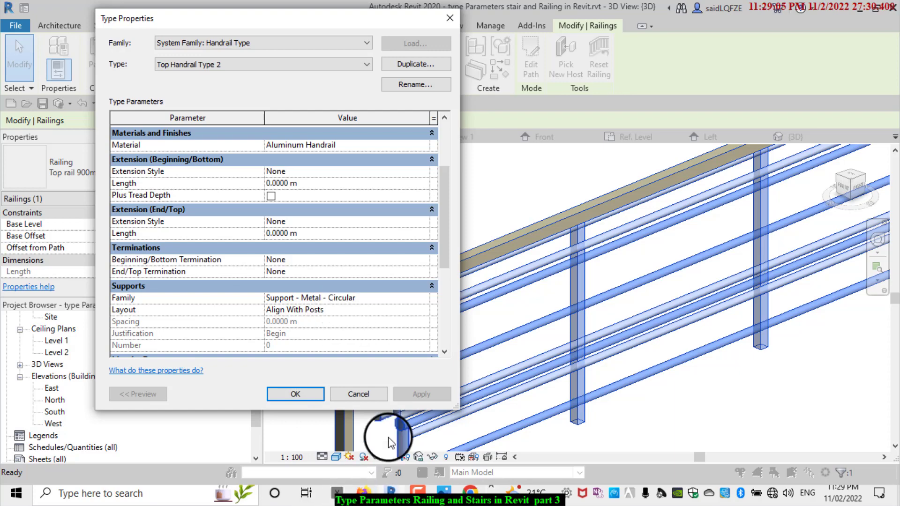
drag(348, 24, 159, 54)
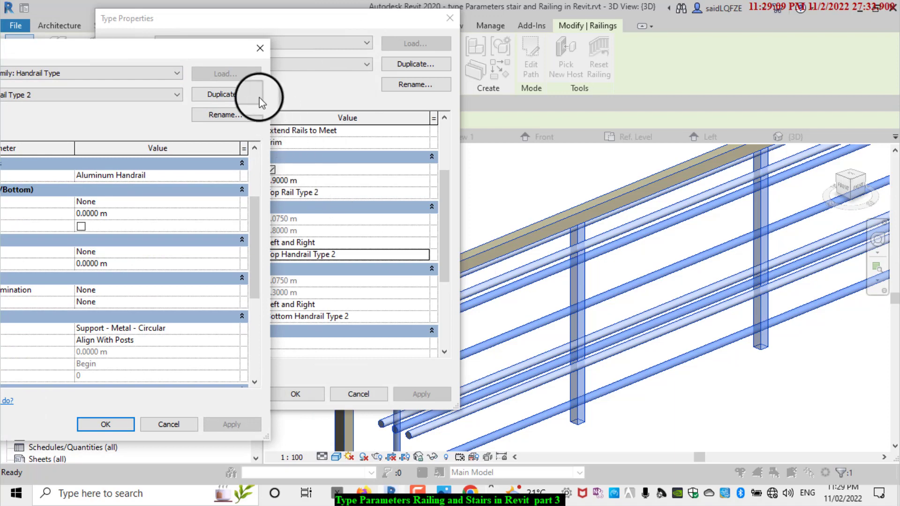
drag(201, 49, 428, 25)
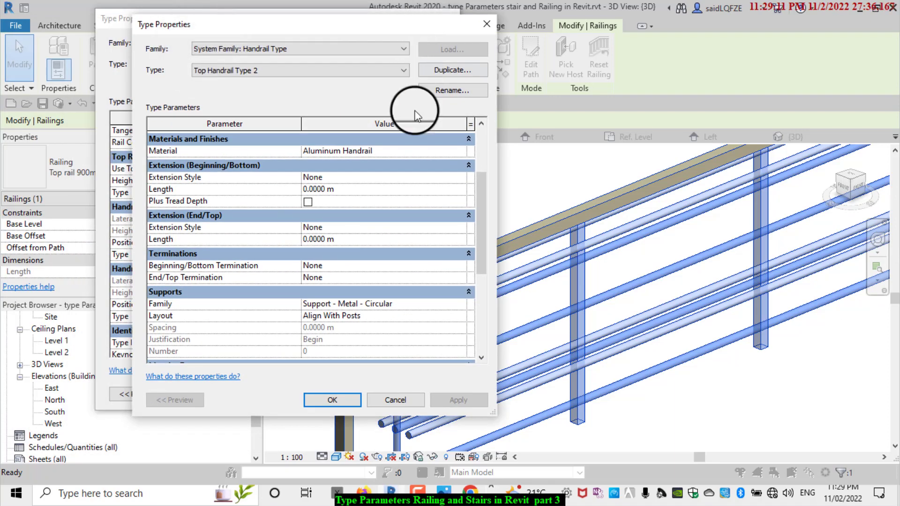
Set Supports Layout to Fixed Distance with 1.0000 m spacing and confirm both dialogs.
click(462, 318)
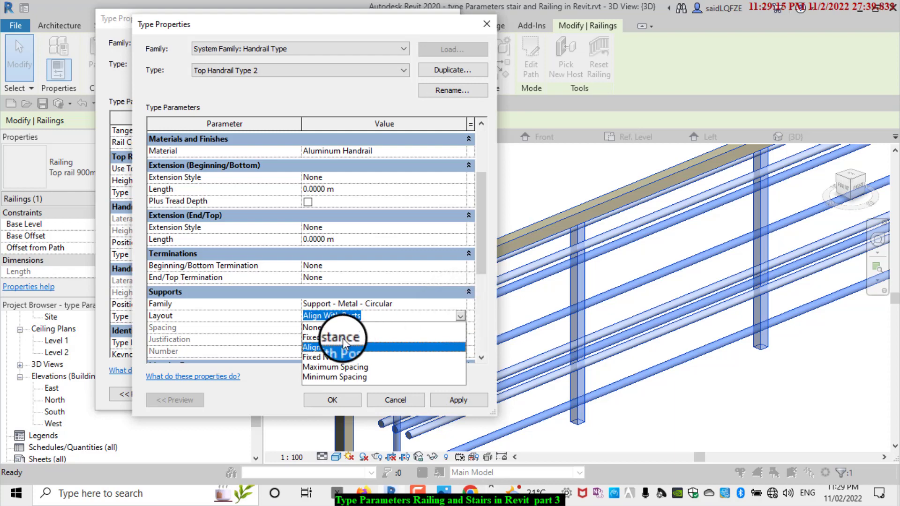
click(343, 338)
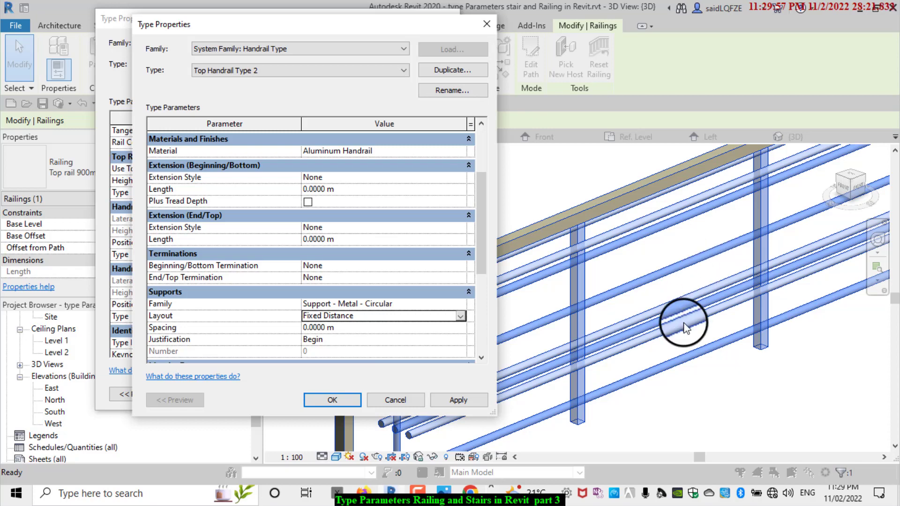
click(449, 330)
text(1)
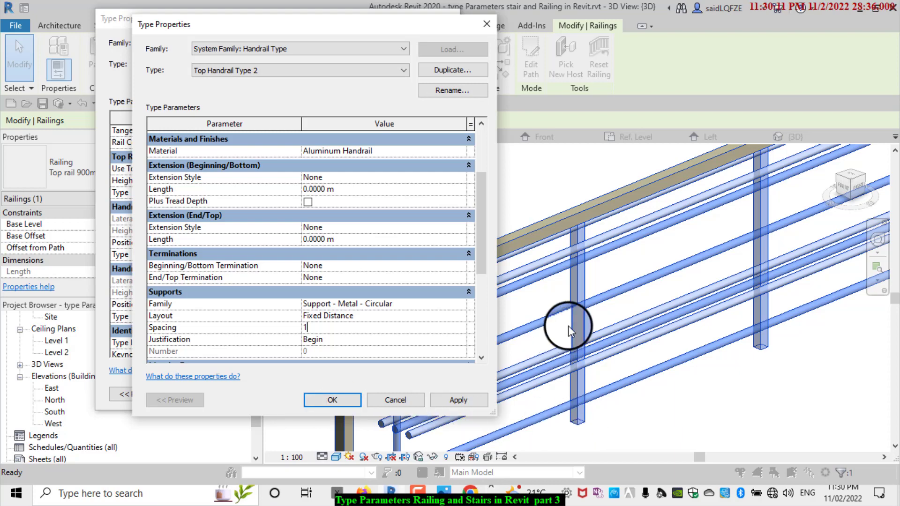
click(483, 401)
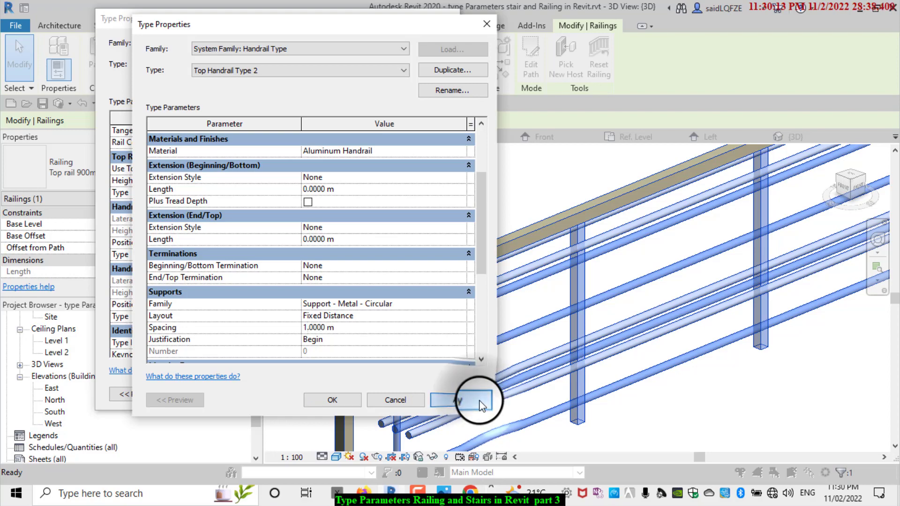
click(353, 401)
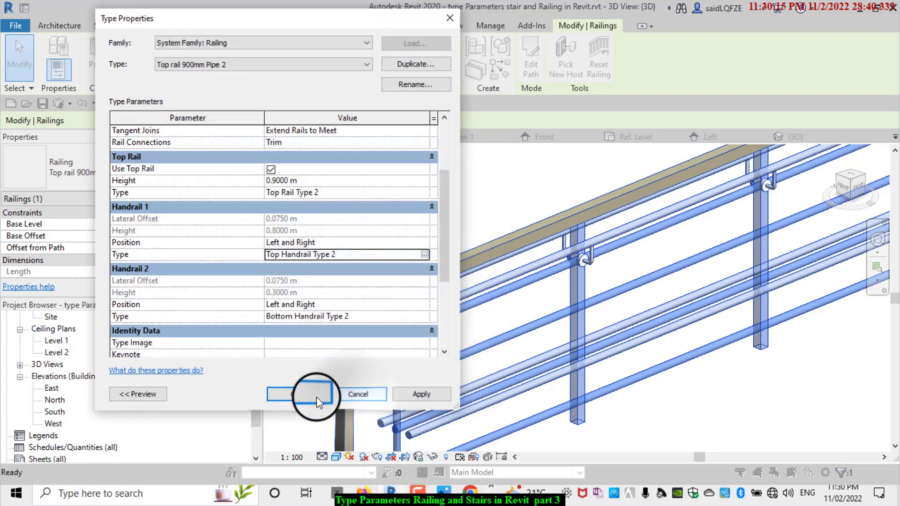
click(302, 393)
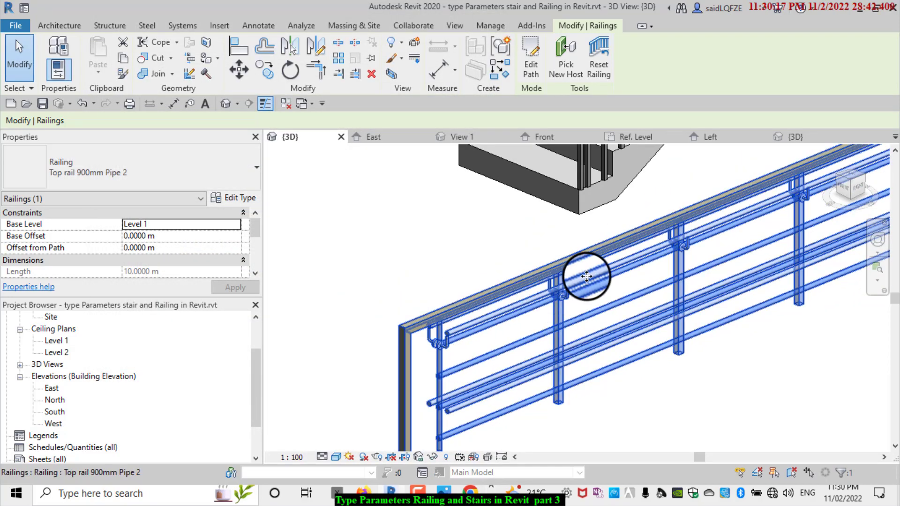
scroll(643, 235, up, 2)
scroll(774, 237, up, 3)
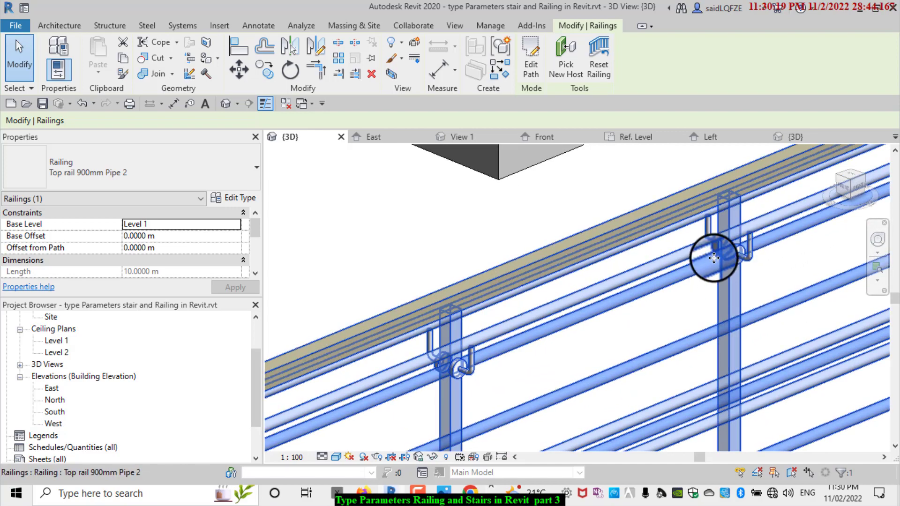
scroll(723, 252, down, 2)
scroll(717, 237, down, 2)
scroll(703, 235, down, 1)
scroll(635, 237, up, 1)
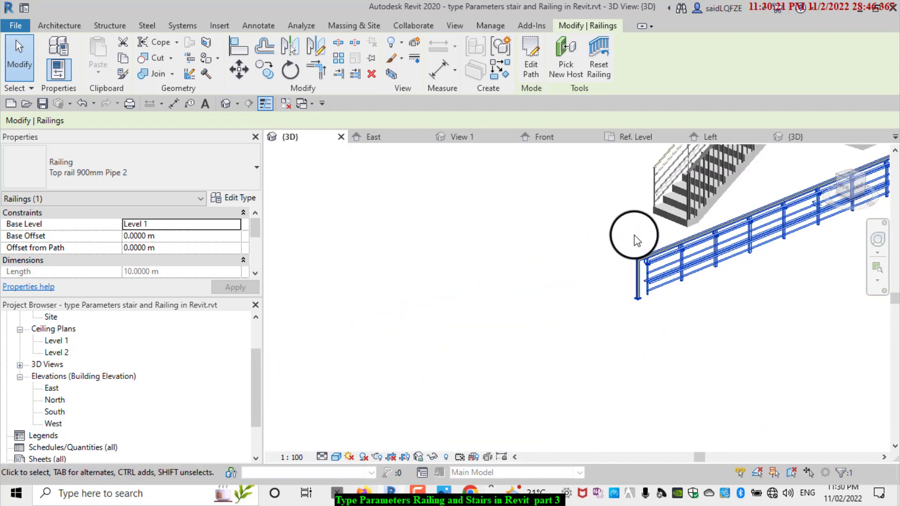
scroll(844, 217, down, 2)
scroll(683, 241, up, 2)
scroll(686, 243, up, 2)
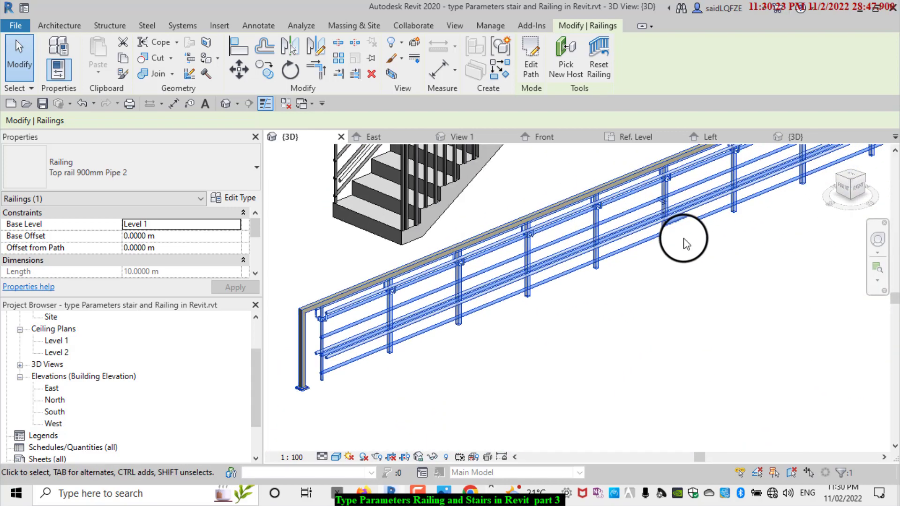
scroll(686, 243, down, 2)
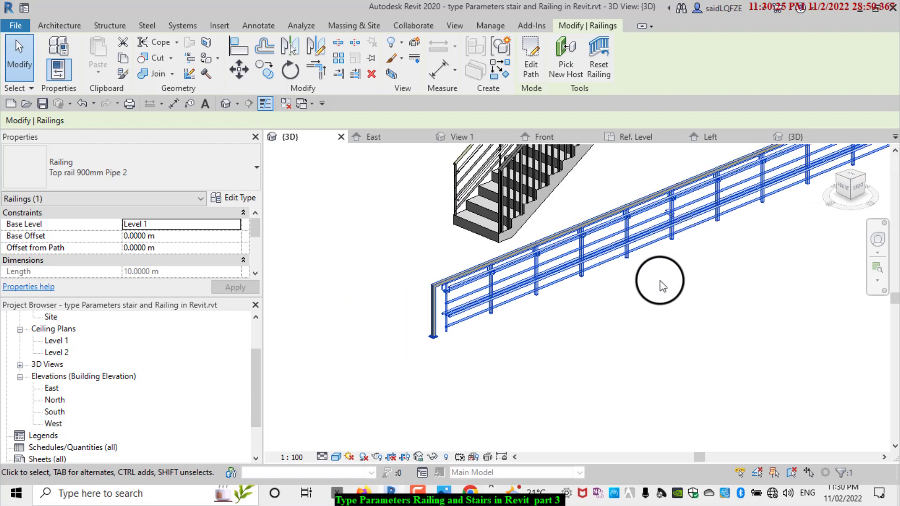
scroll(604, 277, up, 2)
scroll(540, 283, up, 2)
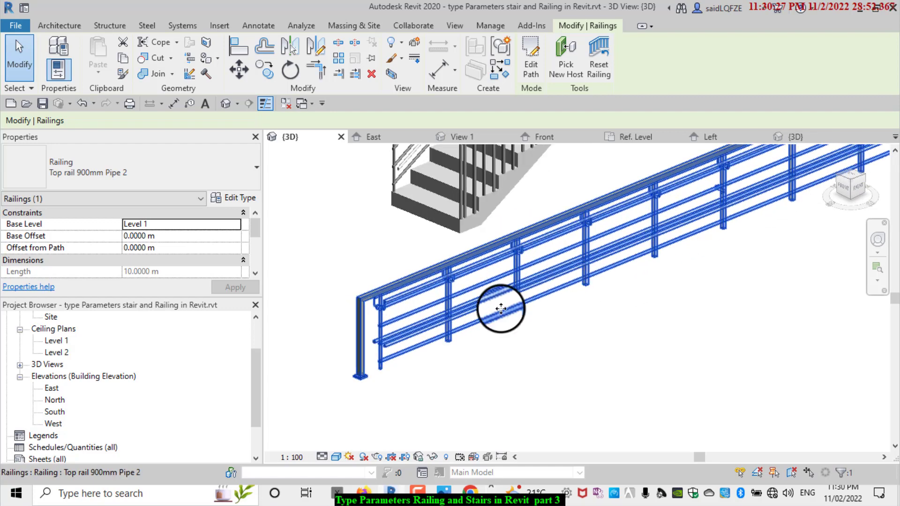
scroll(375, 312, up, 2)
scroll(392, 288, up, 2)
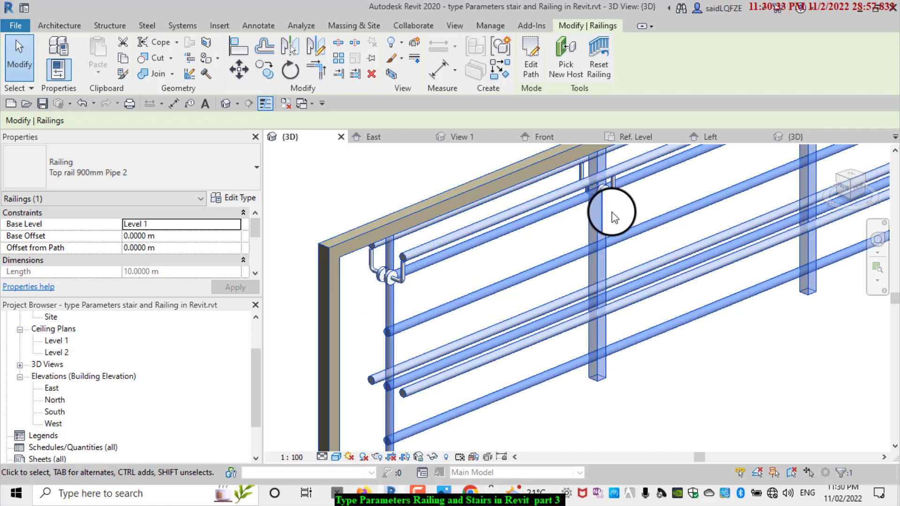
scroll(612, 212, down, 3)
scroll(676, 300, down, 2)
scroll(653, 205, up, 2)
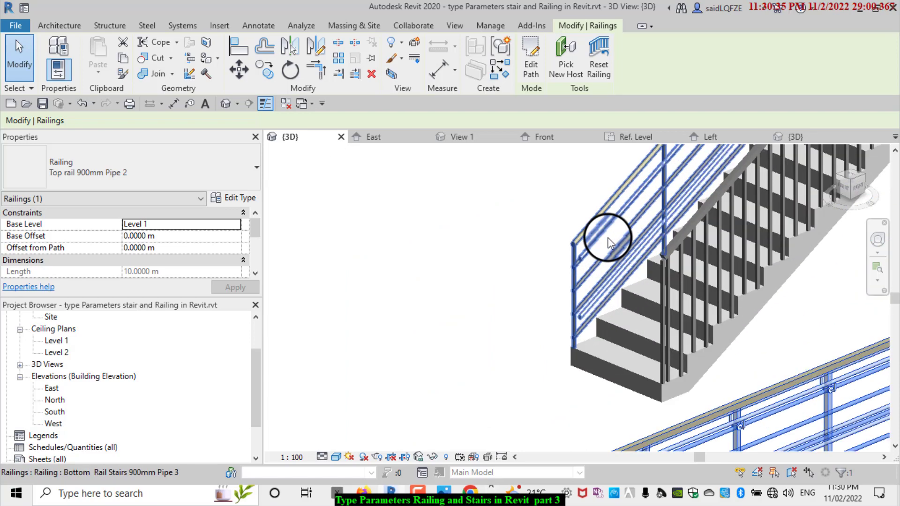
scroll(685, 184, up, 1)
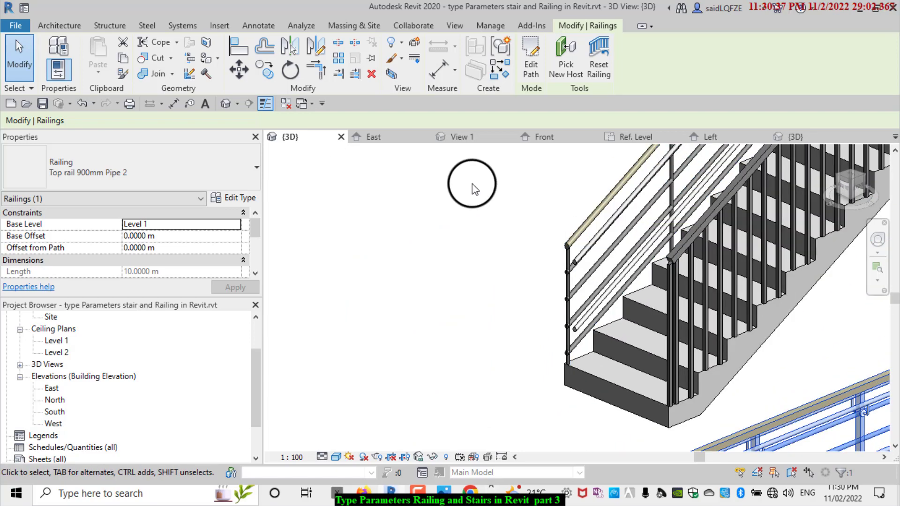
scroll(381, 213, down, 2)
scroll(380, 217, down, 1)
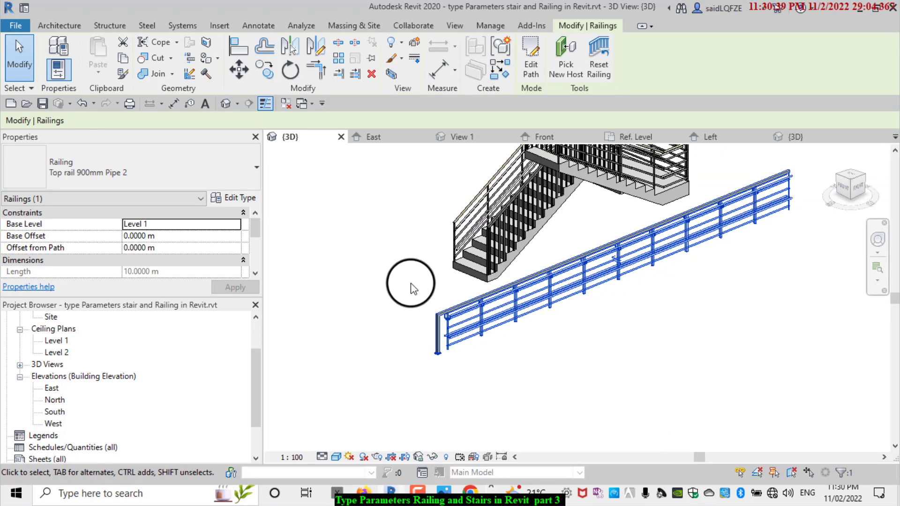
scroll(484, 336, up, 1)
scroll(444, 389, up, 2)
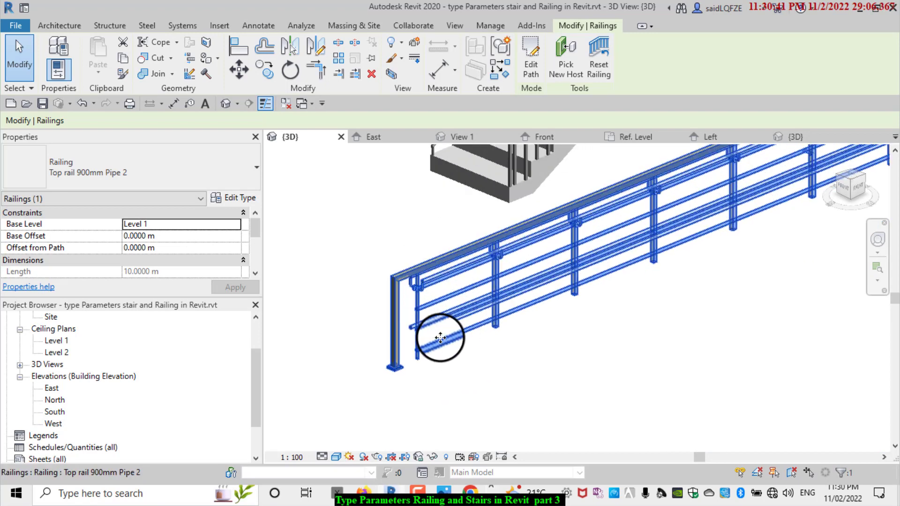
scroll(435, 311, up, 1)
scroll(435, 311, up, 1)
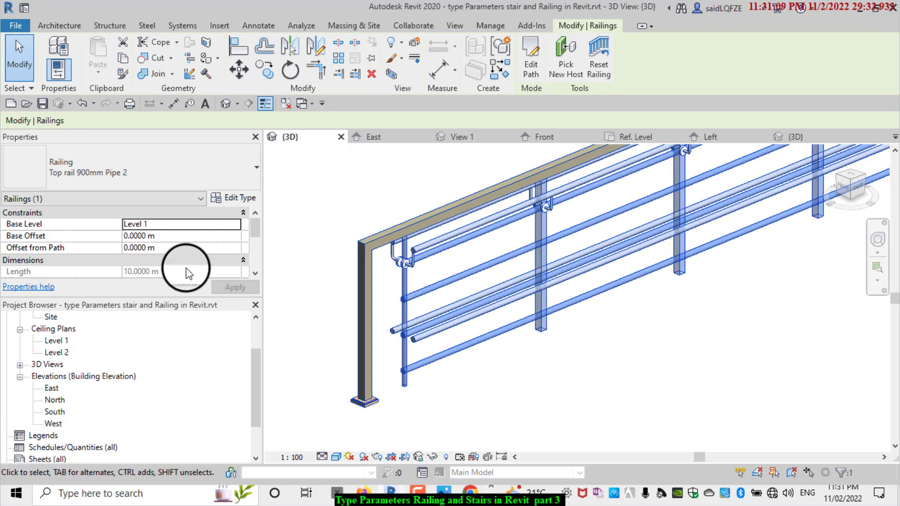
scroll(328, 272, up, 2)
scroll(346, 260, up, 2)
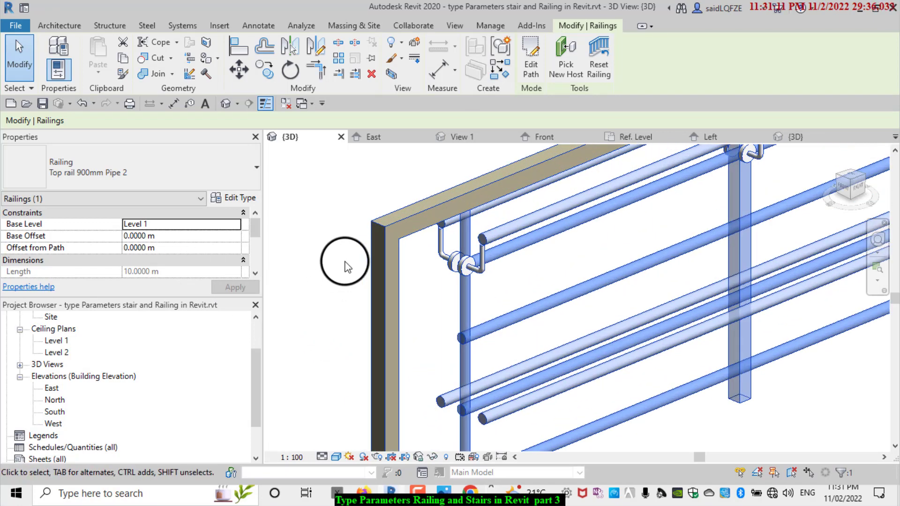
scroll(469, 314, down, 2)
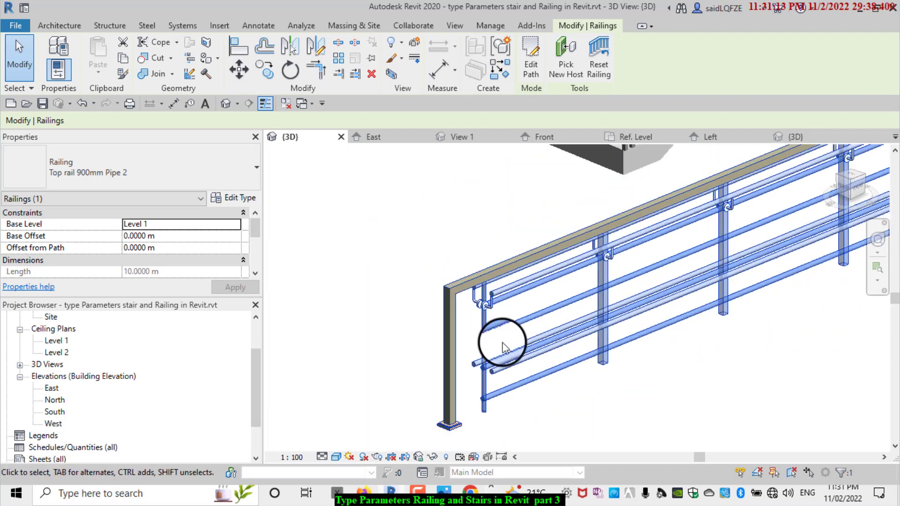
scroll(492, 321, down, 2)
scroll(503, 324, down, 1)
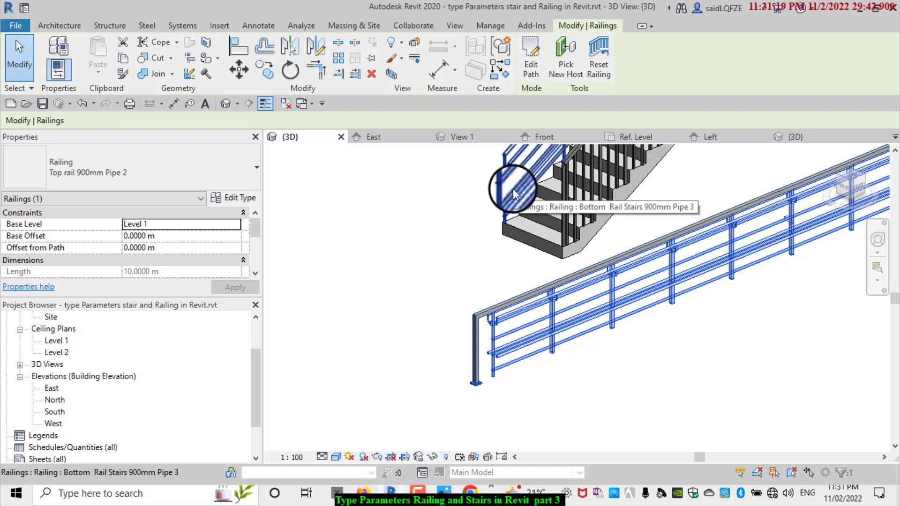
scroll(495, 233, down, 3)
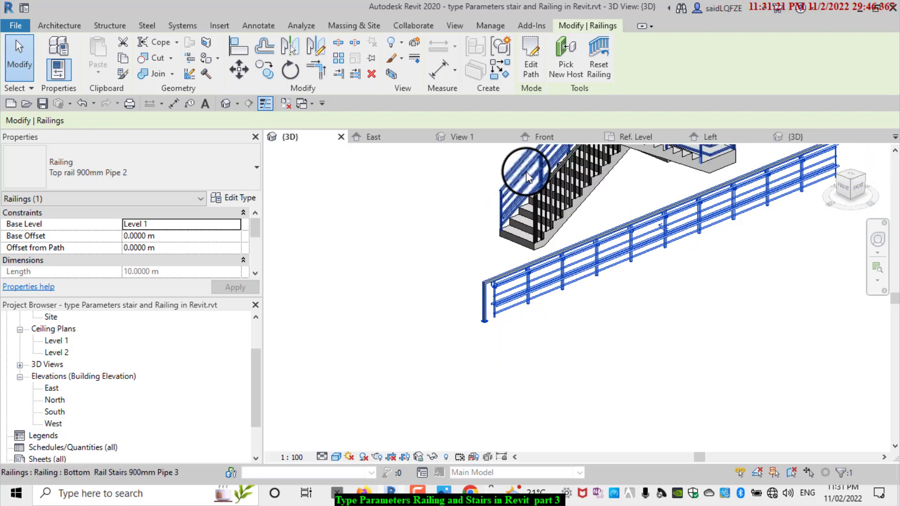
scroll(536, 167, up, 2)
scroll(494, 184, up, 2)
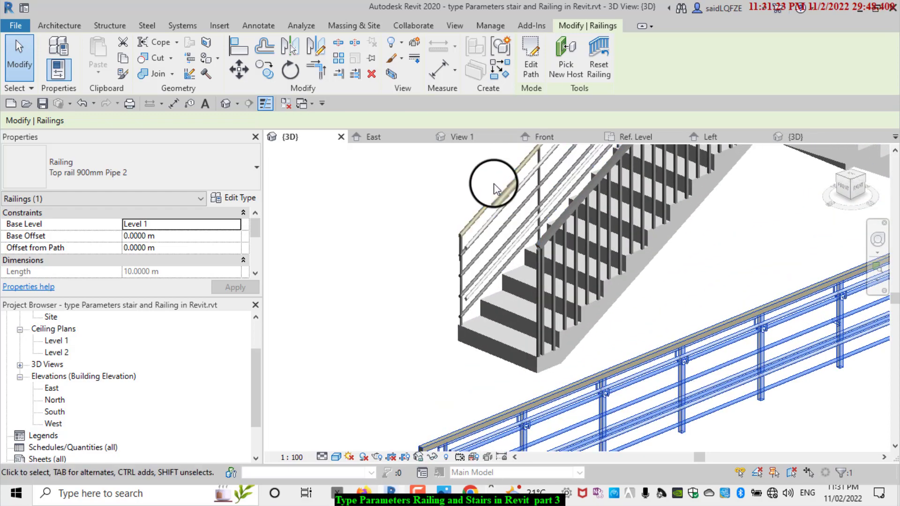
scroll(464, 233, up, 1)
scroll(463, 263, down, 2)
scroll(493, 311, up, 2)
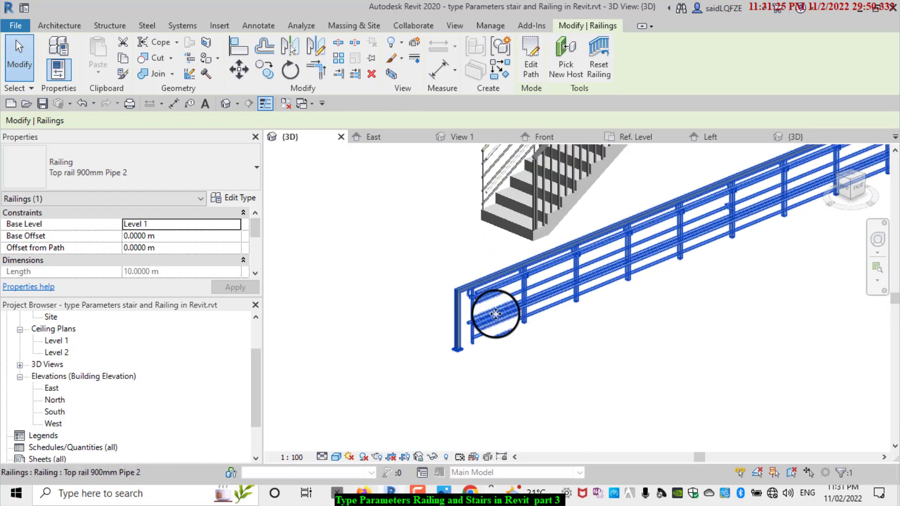
scroll(498, 302, up, 2)
scroll(492, 308, up, 1)
scroll(492, 307, up, 2)
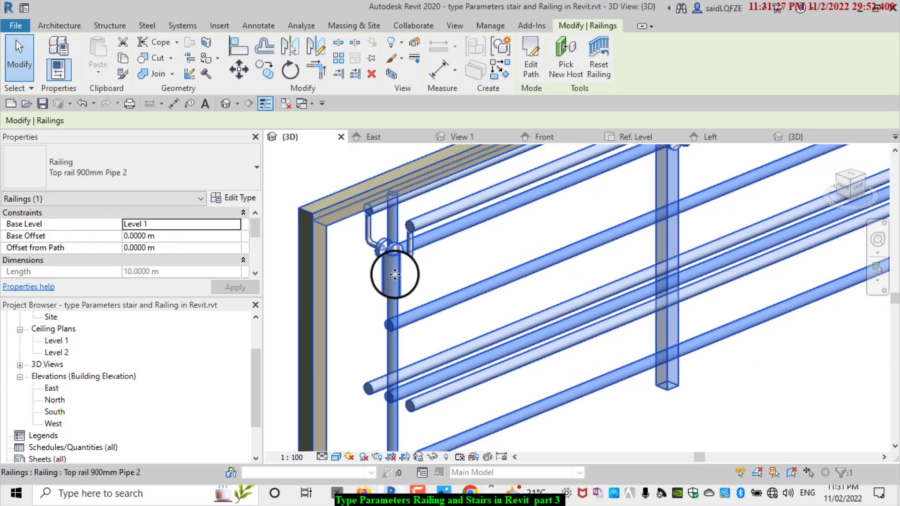
scroll(445, 300, down, 2)
scroll(476, 277, up, 1)
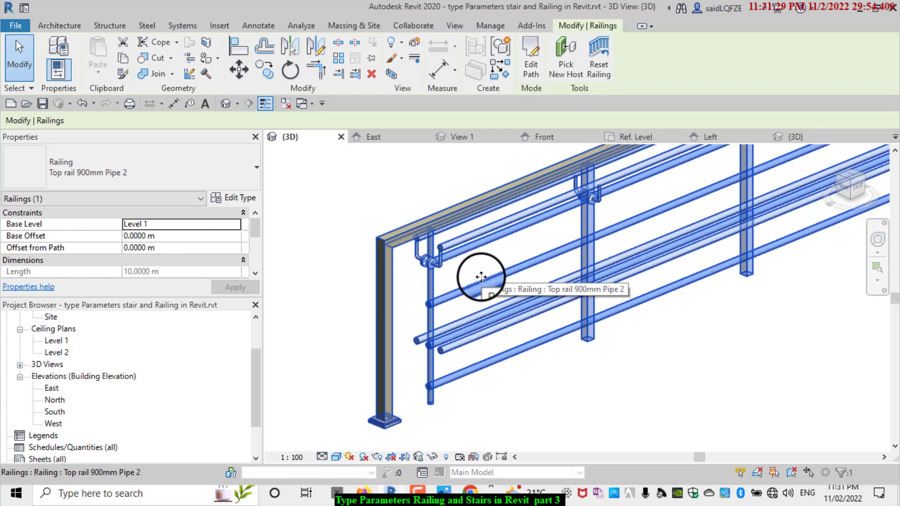
Open the South elevation and tile all open views side by side.
double_click(50, 413)
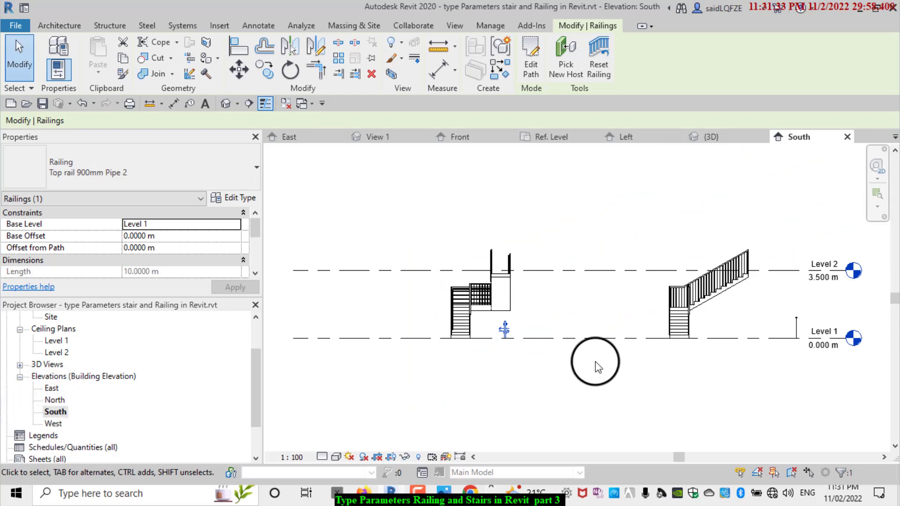
scroll(507, 337, up, 2)
scroll(494, 330, up, 2)
scroll(494, 330, up, 2)
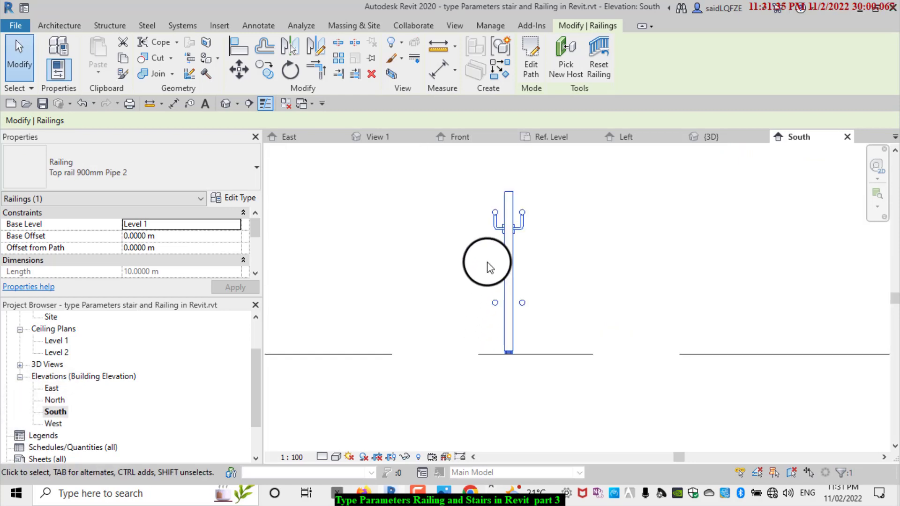
scroll(760, 311, down, 1)
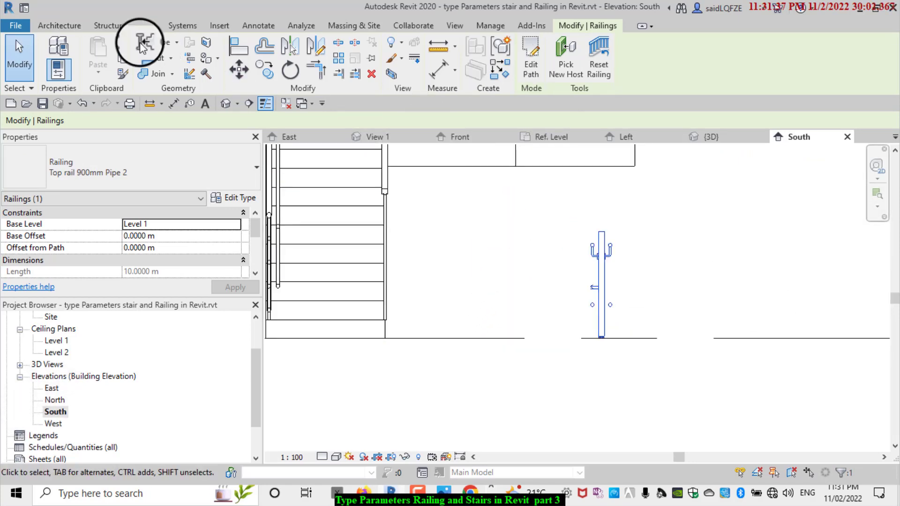
click(451, 26)
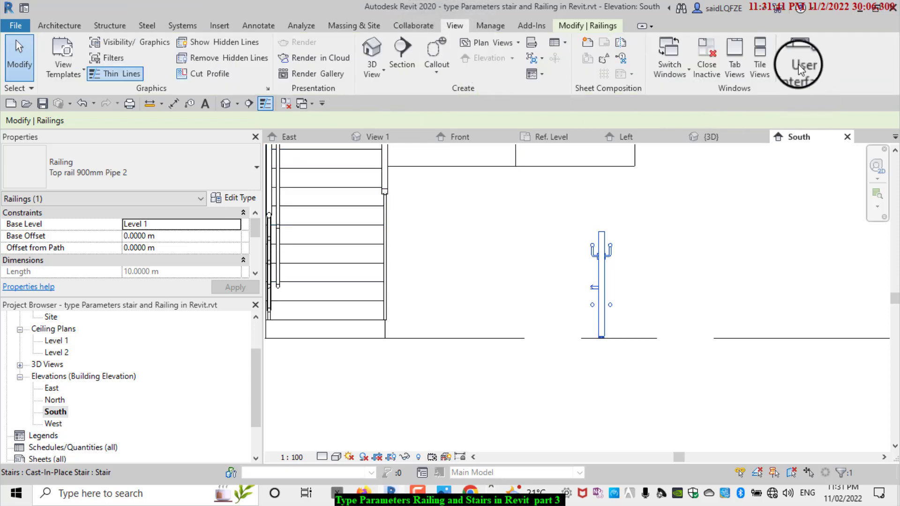
click(765, 58)
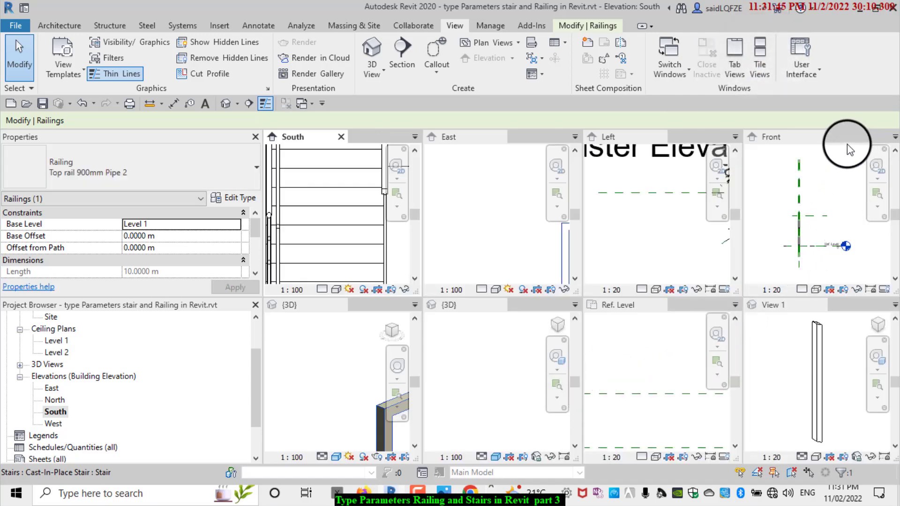
Check the Family1 Front and Left views and close the East elevation.
click(821, 137)
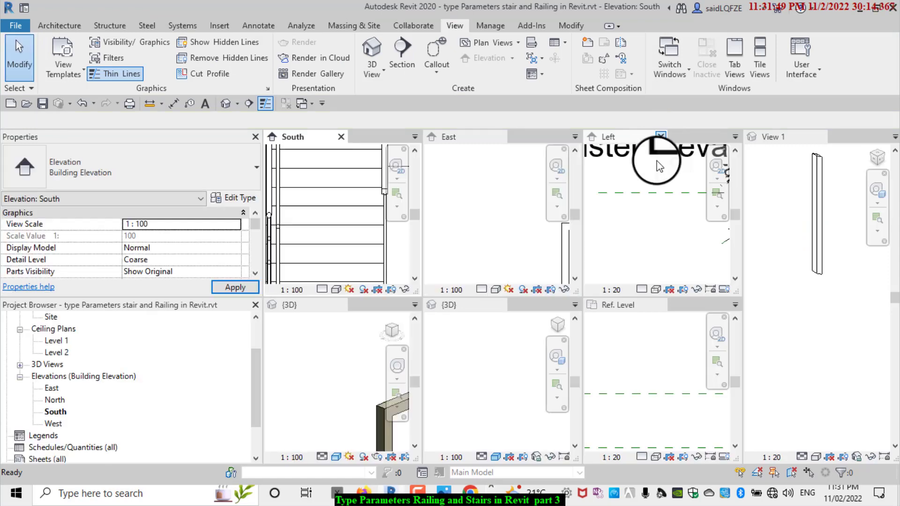
scroll(679, 226, down, 2)
scroll(633, 211, down, 1)
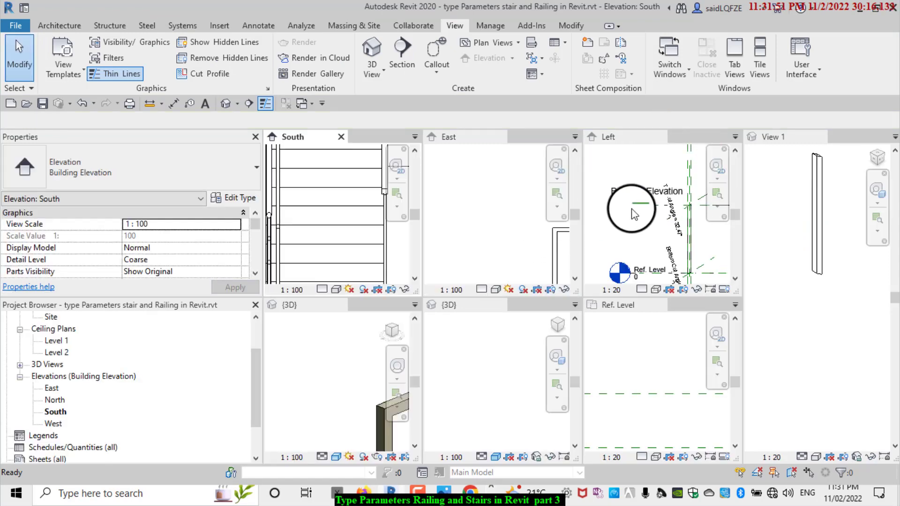
click(661, 139)
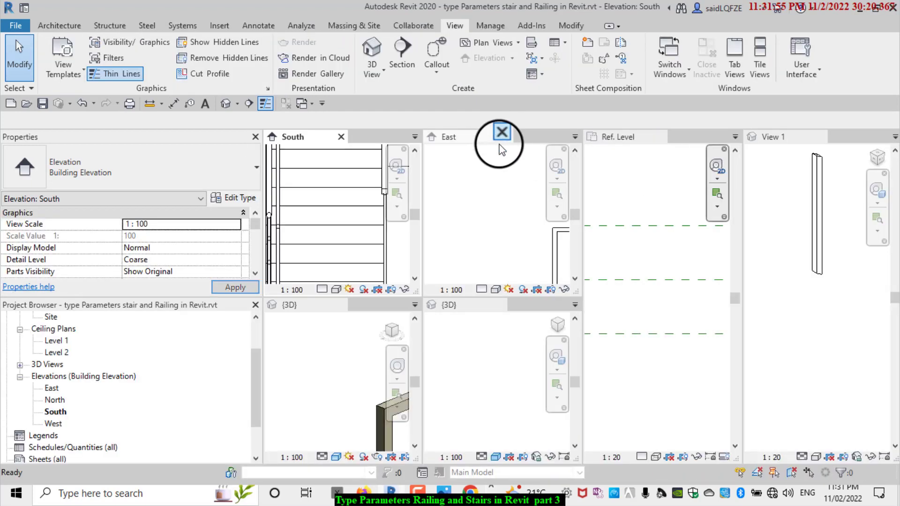
scroll(512, 191, down, 1)
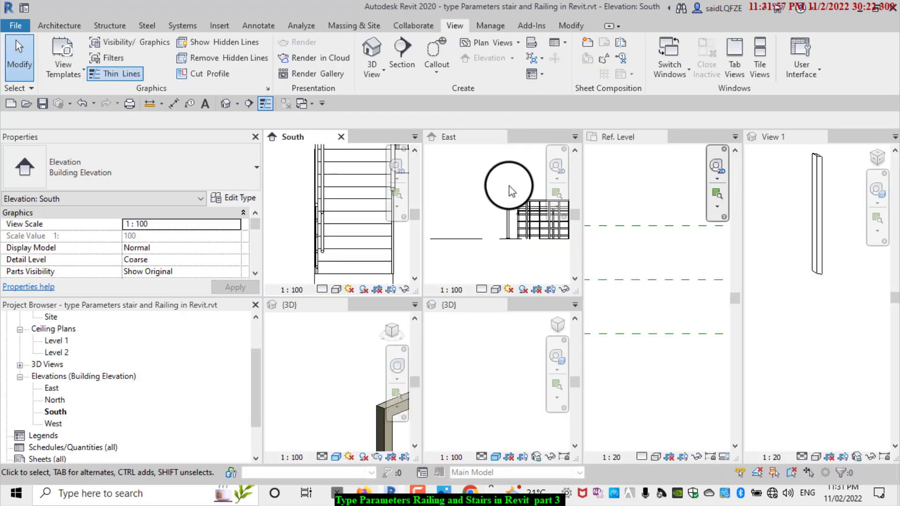
scroll(372, 182, up, 1)
scroll(373, 190, up, 1)
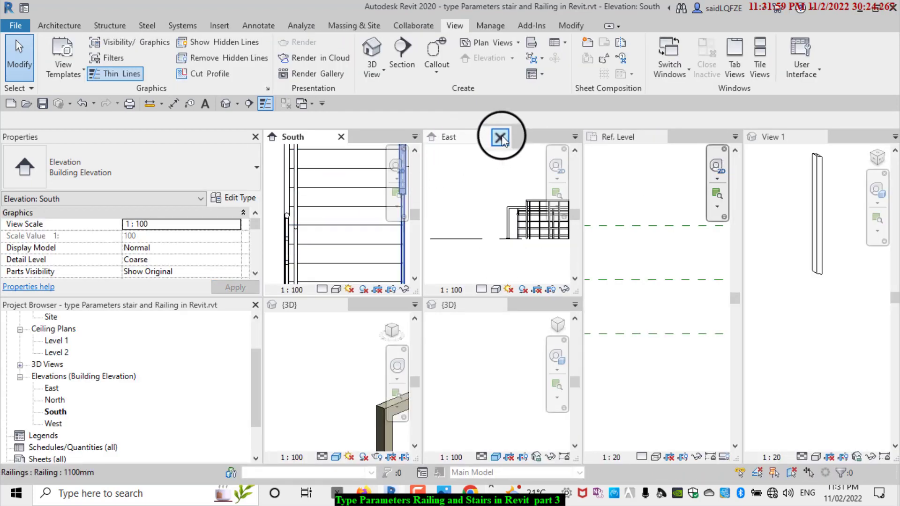
click(472, 158)
click(501, 137)
Close the Family1 Ref. Level plan and View 1 windows.
scroll(321, 203, down, 2)
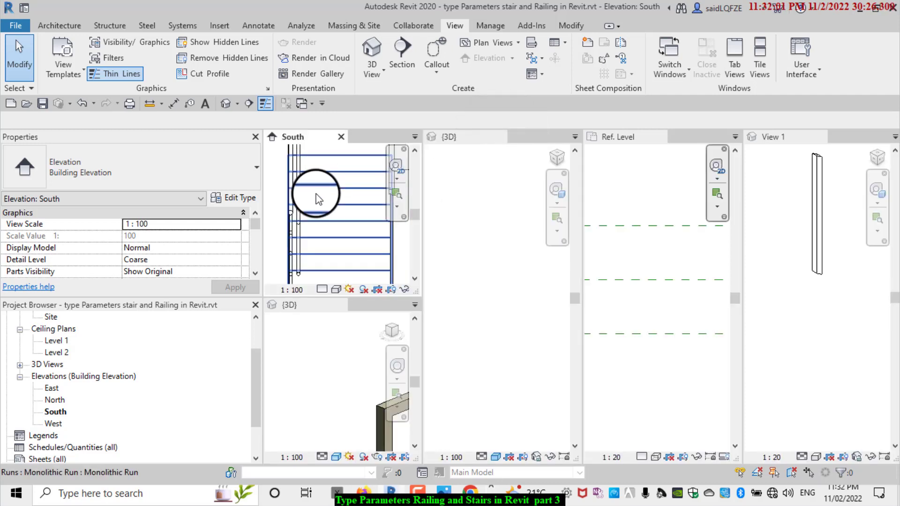
scroll(319, 199, down, 1)
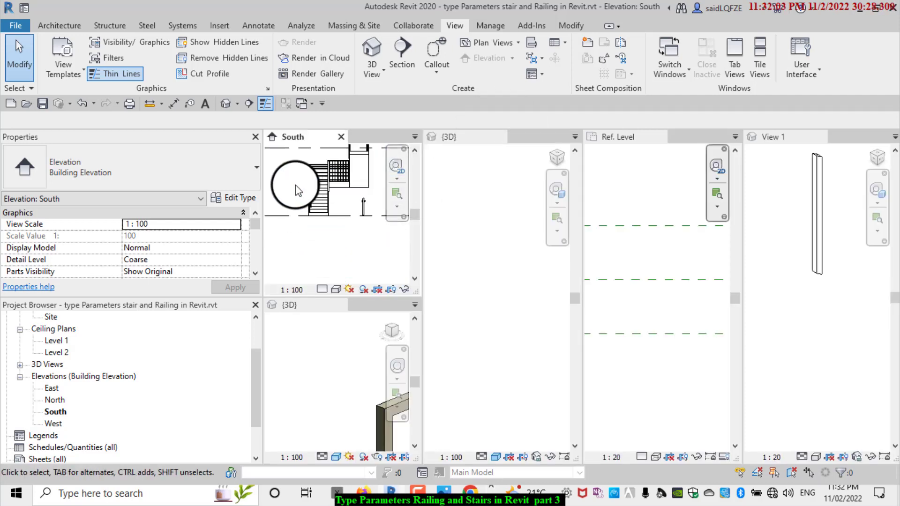
scroll(351, 182, up, 2)
scroll(352, 181, up, 1)
scroll(287, 356, up, 2)
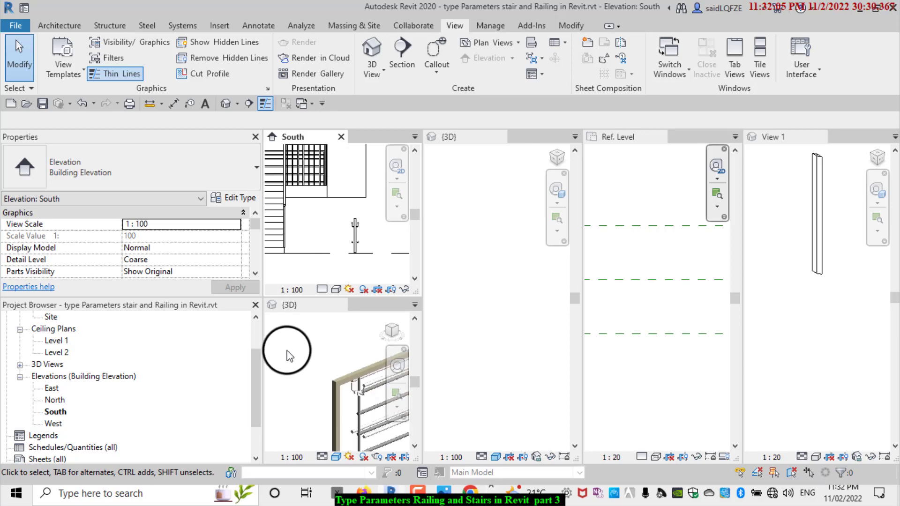
scroll(295, 356, up, 2)
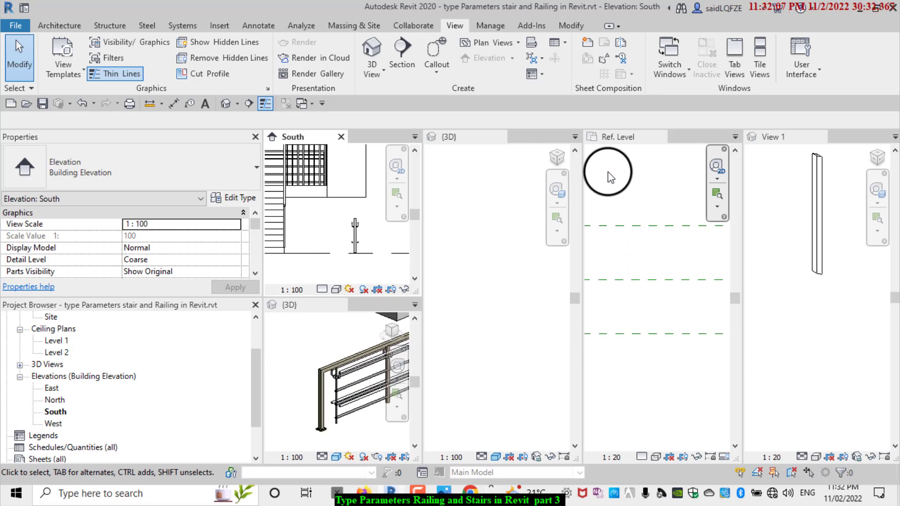
scroll(437, 247, down, 2)
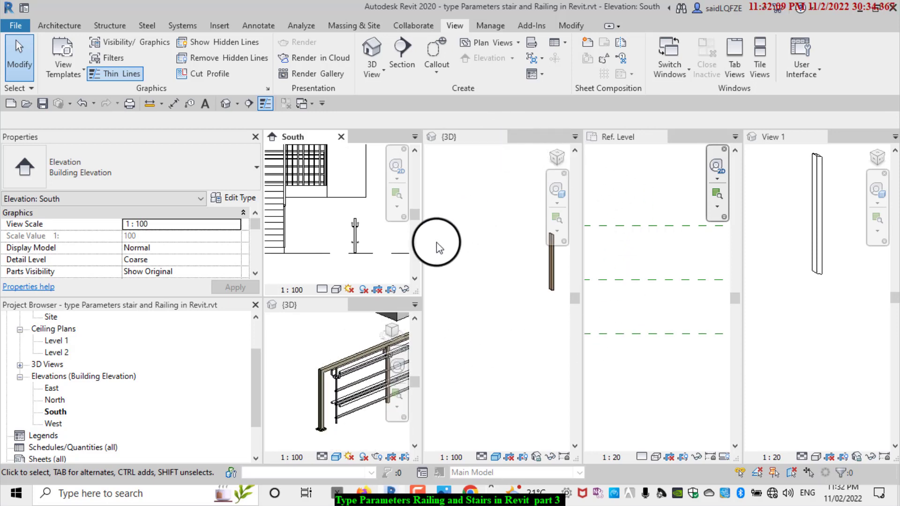
scroll(437, 243, down, 2)
click(498, 137)
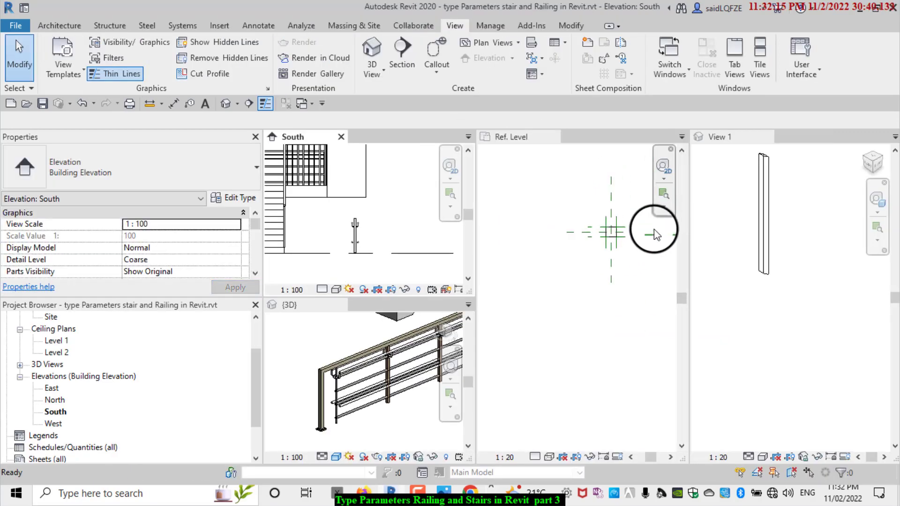
click(654, 233)
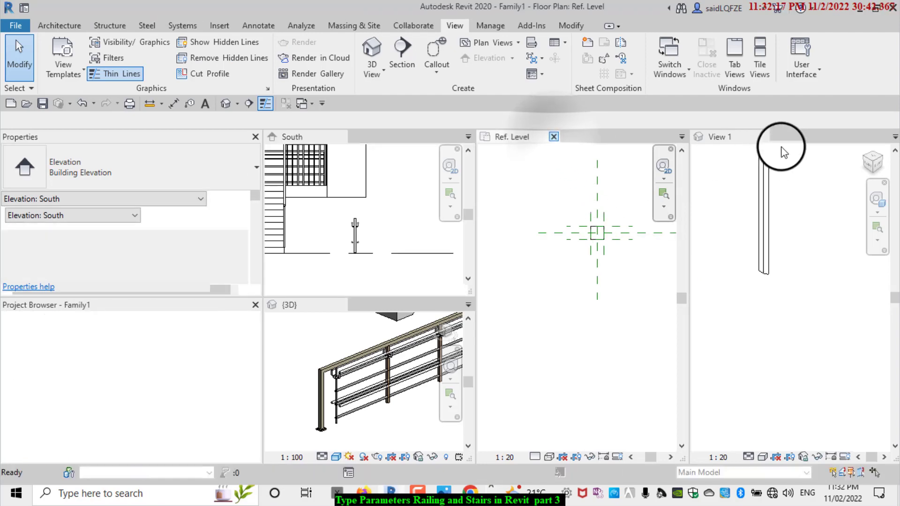
key(ctrl+F4)
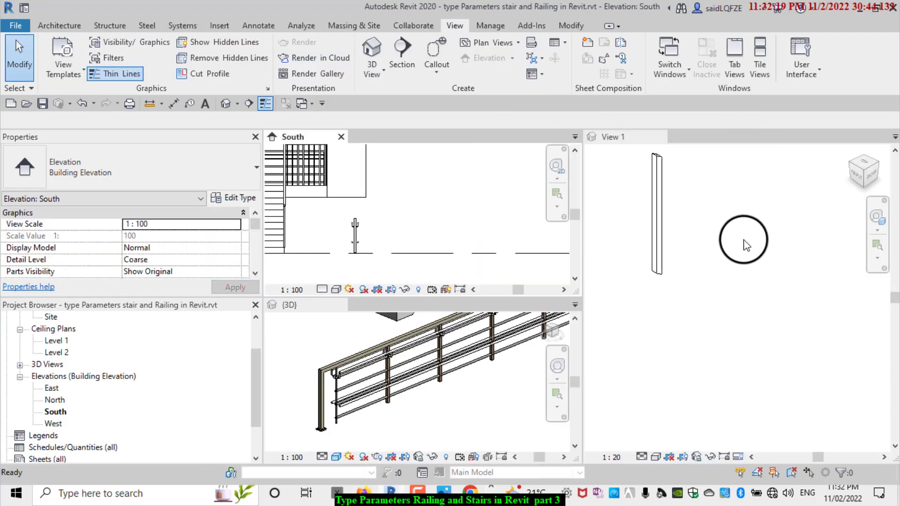
shift+middle_drag(745, 244, 698, 179)
click(660, 139)
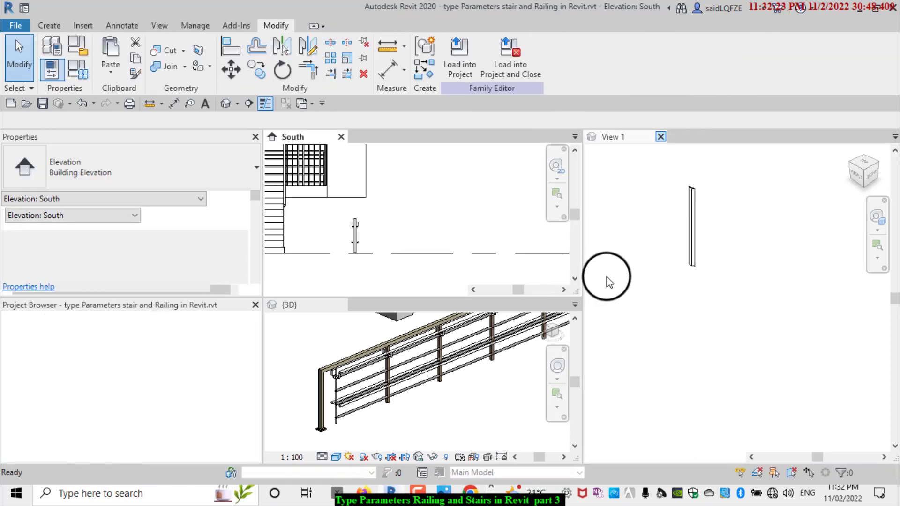
key(ctrl+F4)
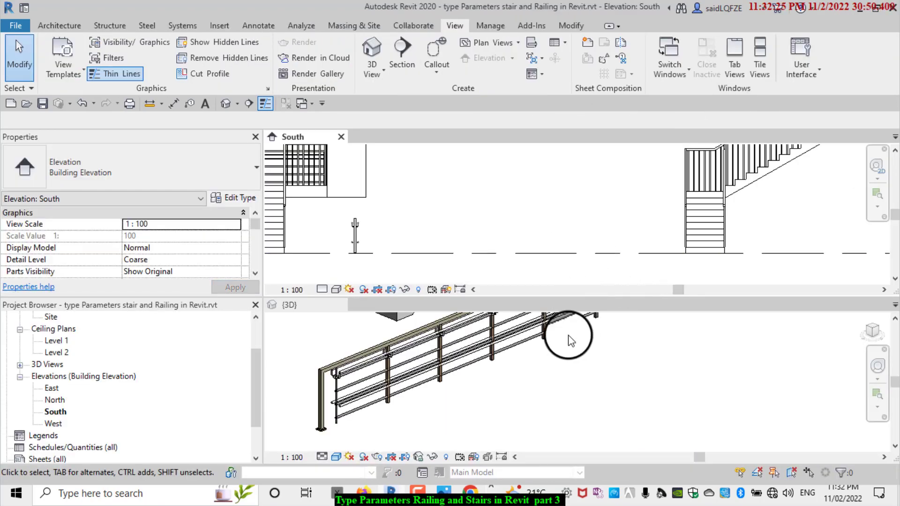
Zoom and pan the South elevation to bring the whole railing and stair into view.
scroll(562, 370, down, 3)
middle_drag(569, 362, 512, 329)
scroll(469, 361, up, 2)
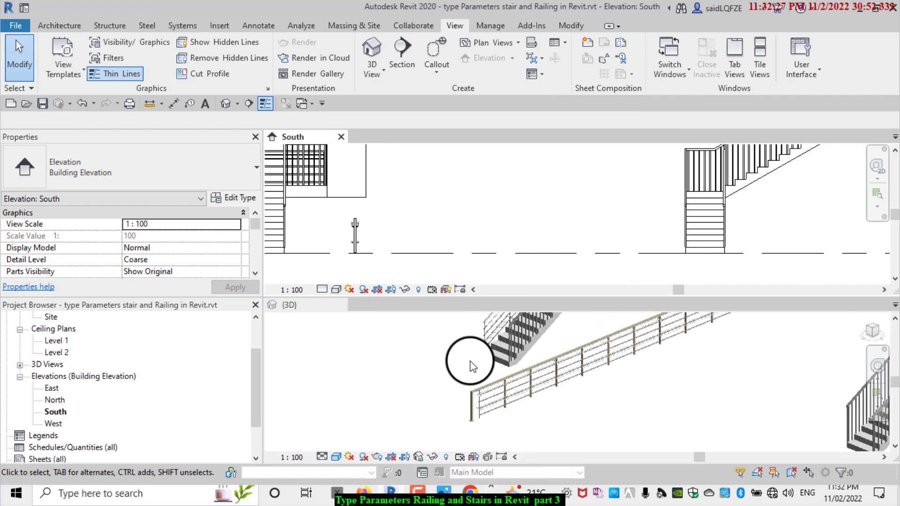
scroll(493, 388, up, 2)
scroll(482, 376, up, 2)
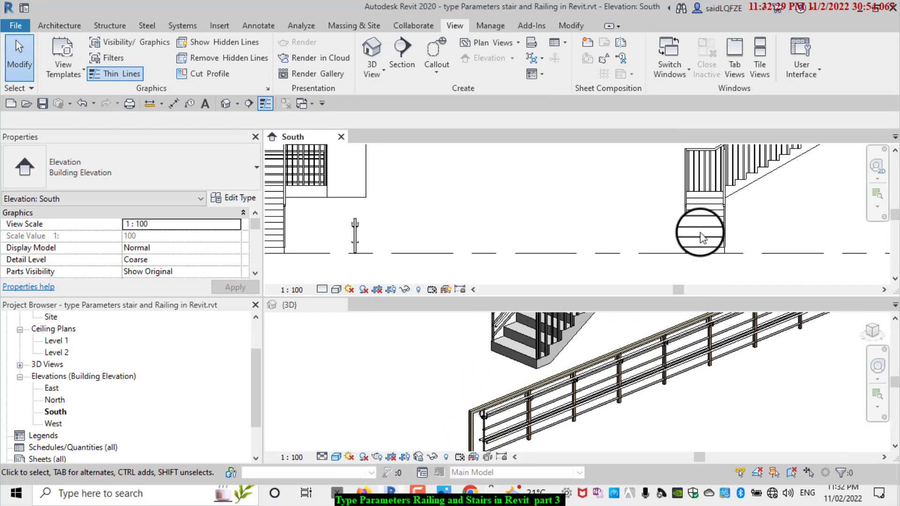
scroll(563, 229, down, 2)
scroll(452, 231, down, 1)
scroll(345, 225, up, 3)
scroll(346, 225, up, 2)
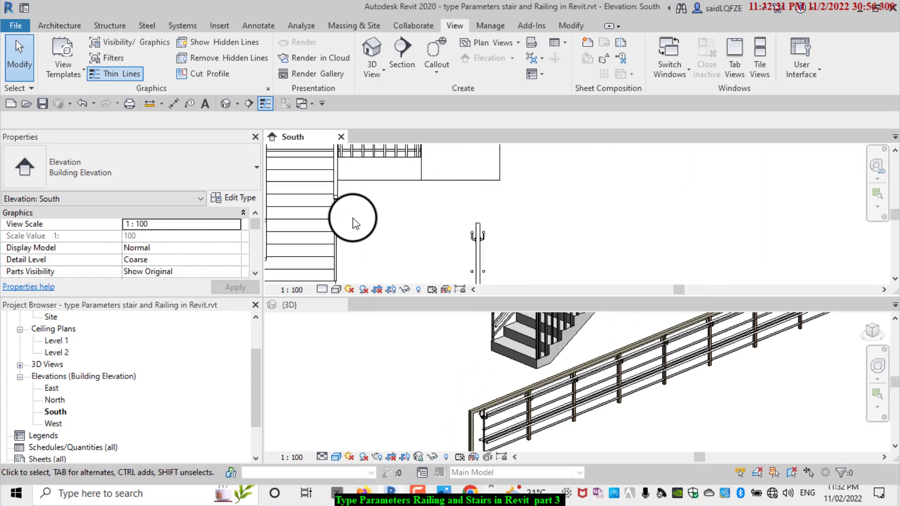
Tile the South elevation beside the 3D view and zoom in on the railing post.
click(753, 69)
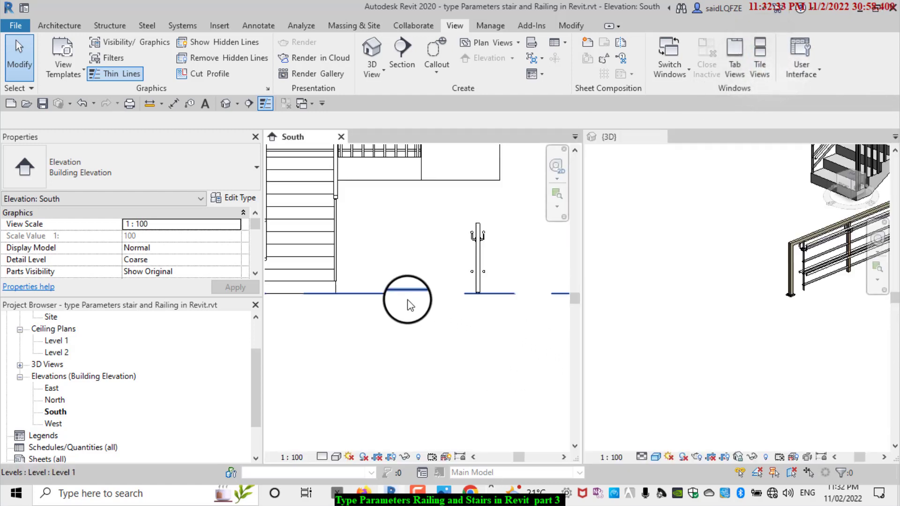
scroll(472, 255, up, 2)
scroll(460, 254, up, 2)
scroll(446, 267, up, 3)
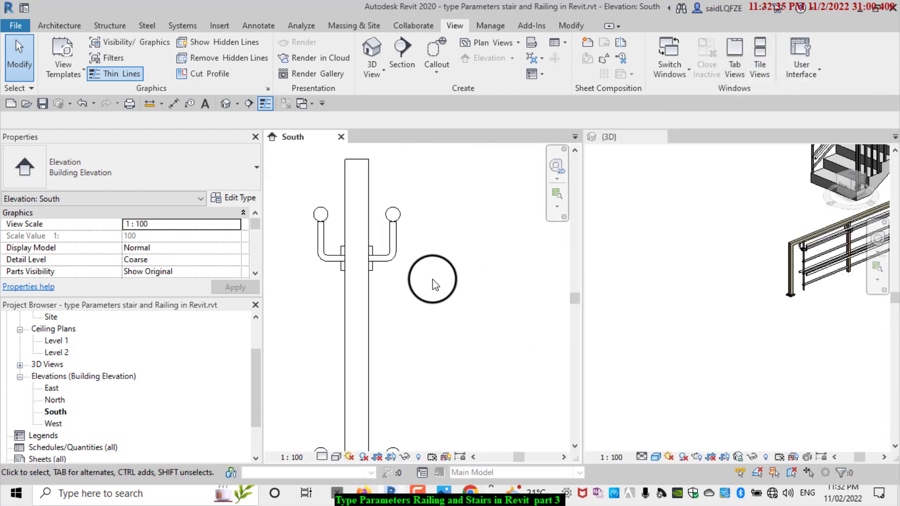
scroll(394, 291, down, 2)
scroll(324, 324, up, 1)
scroll(325, 323, up, 1)
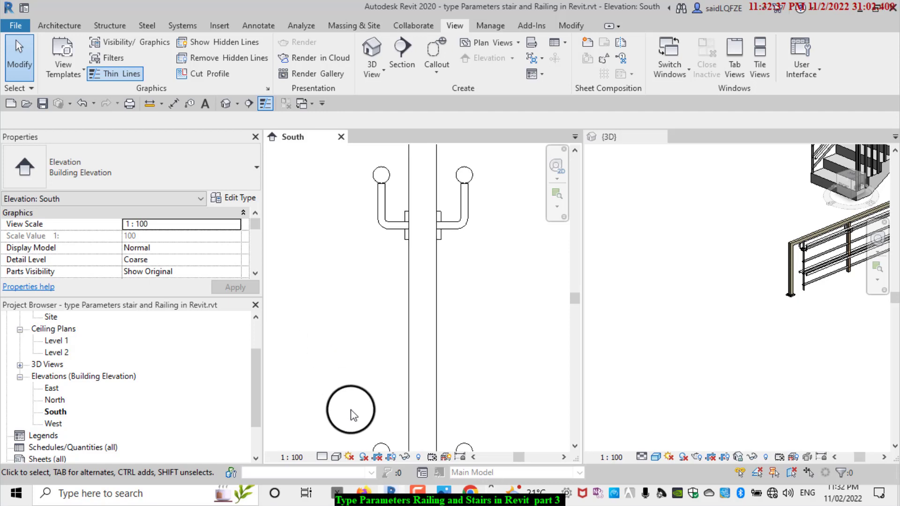
click(323, 464)
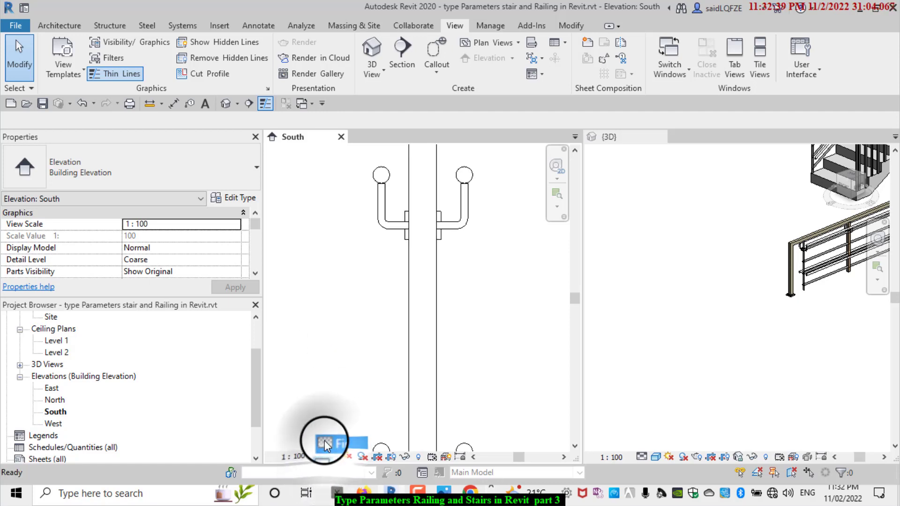
Set the South elevation to Fine detail level and Shaded visual style, then zoom in on the post.
click(325, 440)
click(331, 460)
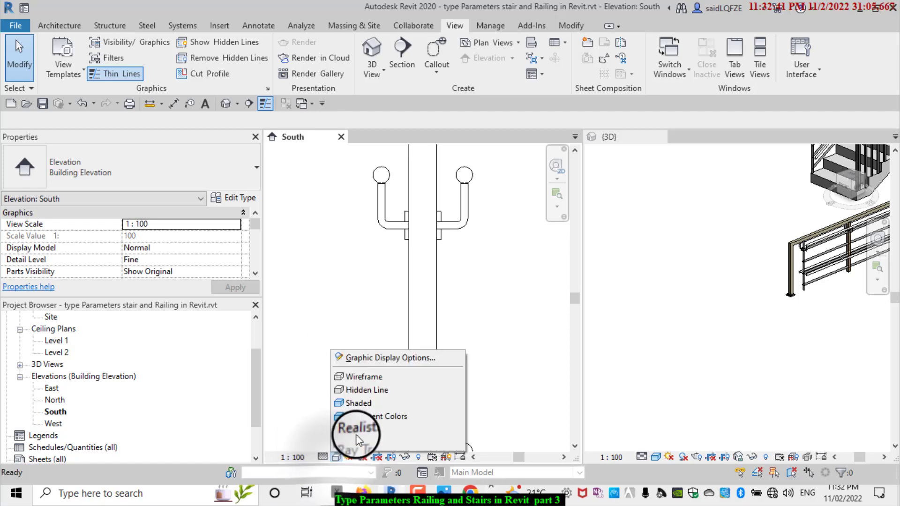
click(375, 406)
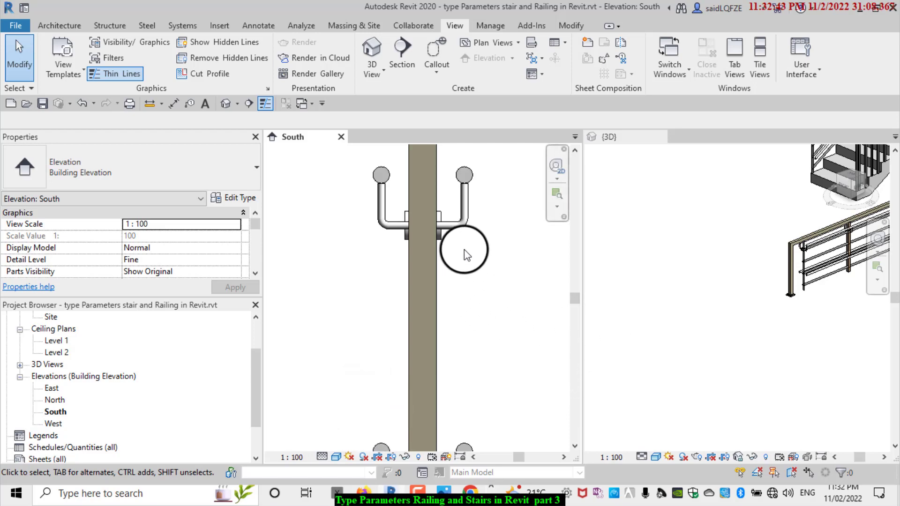
scroll(657, 277, down, 2)
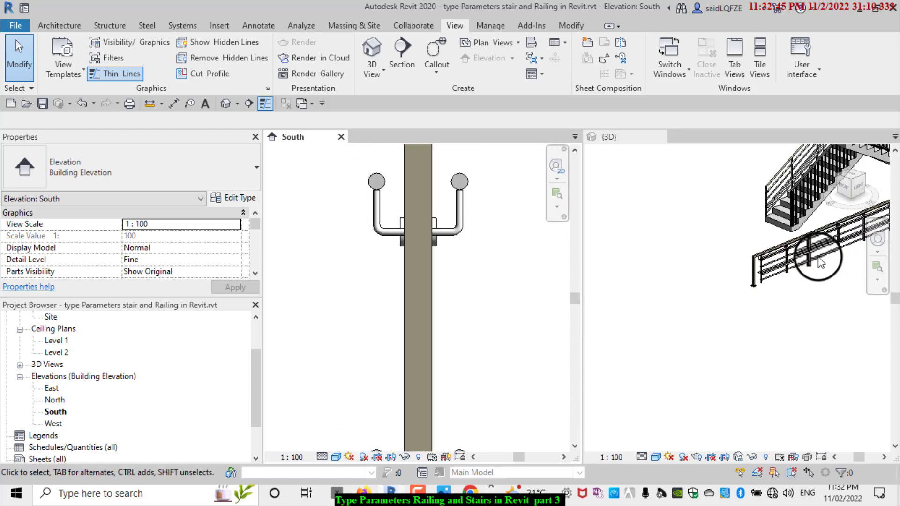
scroll(663, 258, up, 2)
scroll(659, 286, up, 1)
scroll(660, 286, up, 2)
scroll(698, 254, up, 2)
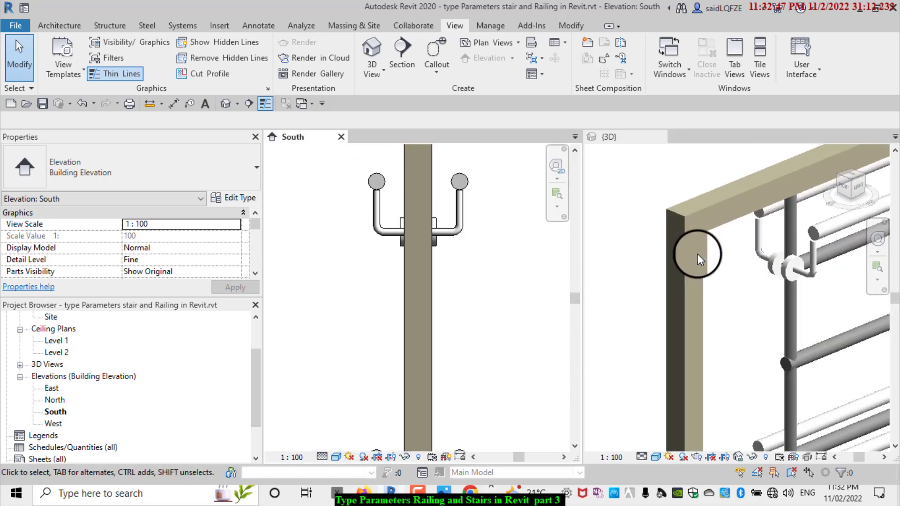
scroll(665, 254, down, 1)
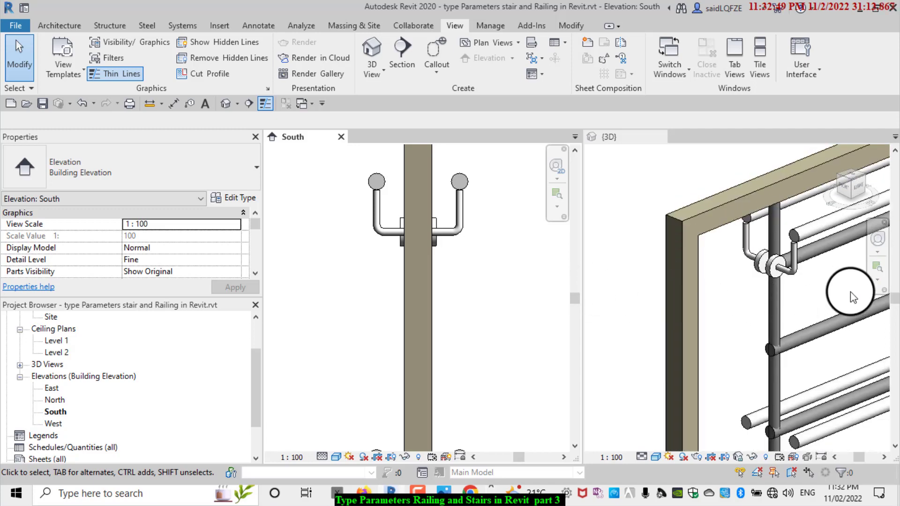
scroll(844, 290, up, 1)
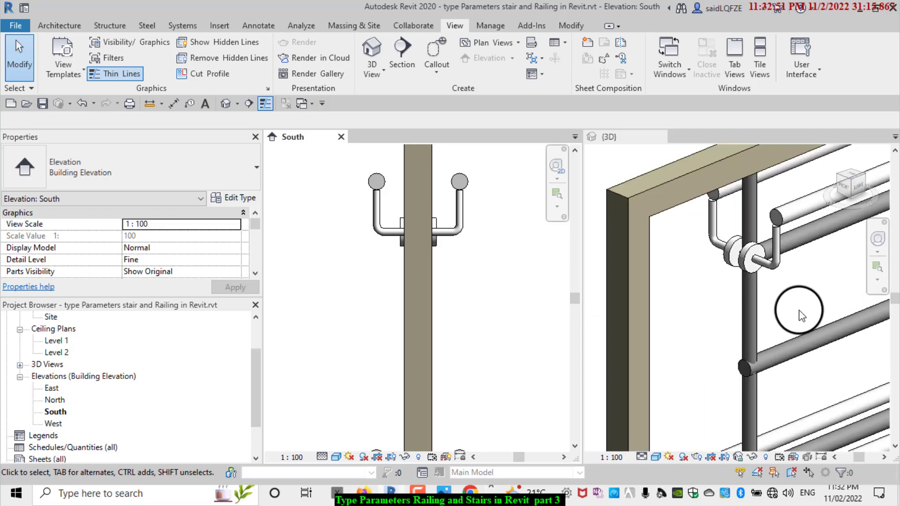
In the 3D view, crossing-select the rails, post and frame pieces around the handrail bracket.
click(447, 308)
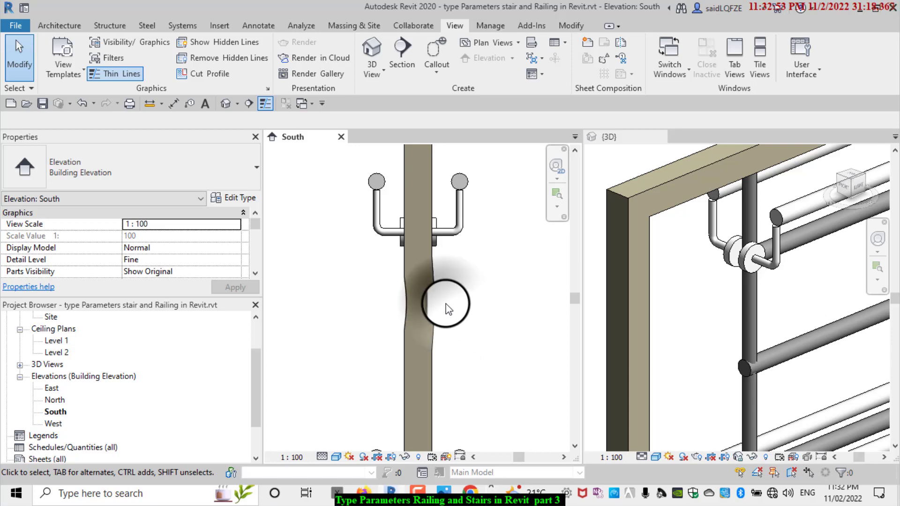
click(702, 287)
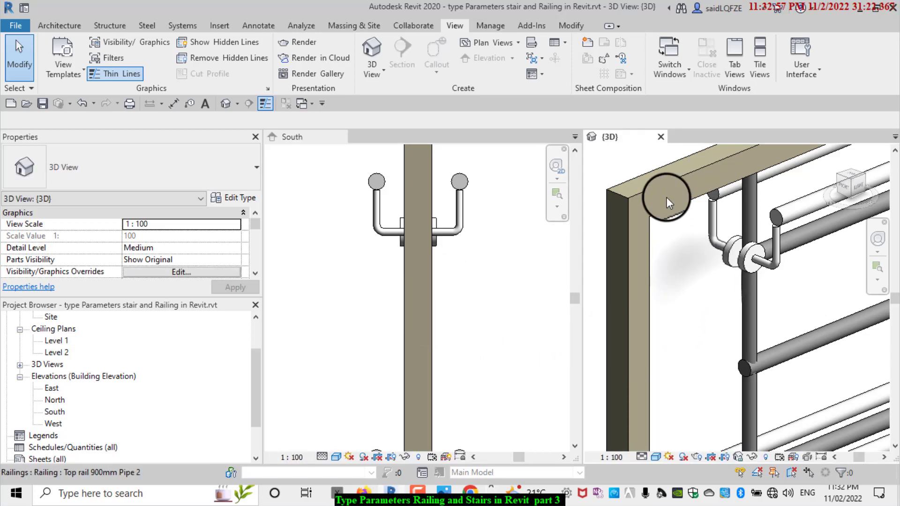
click(702, 283)
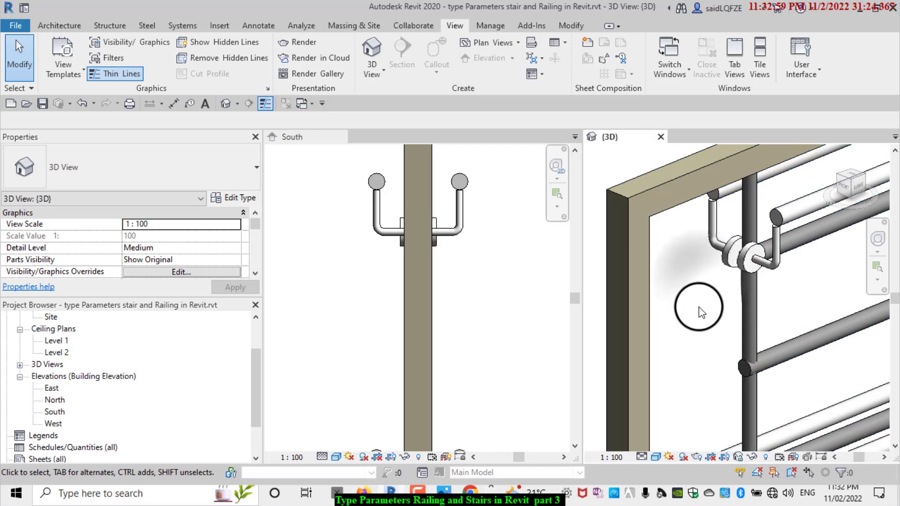
mouse_move(699, 306)
mouse_down()
mouse_move(619, 182)
mouse_move(598, 249)
mouse_up()
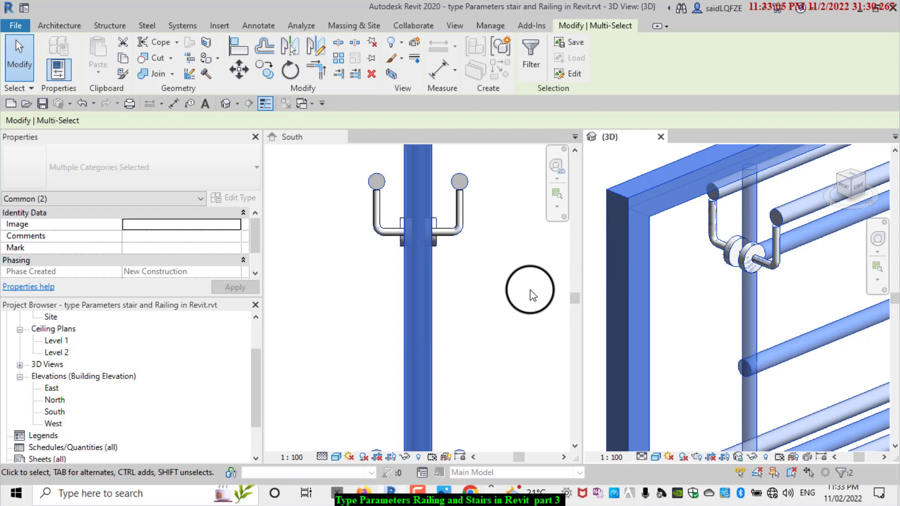
Deselect everything and zoom around the railing, post brackets and stair in the South and 3D views.
click(532, 296)
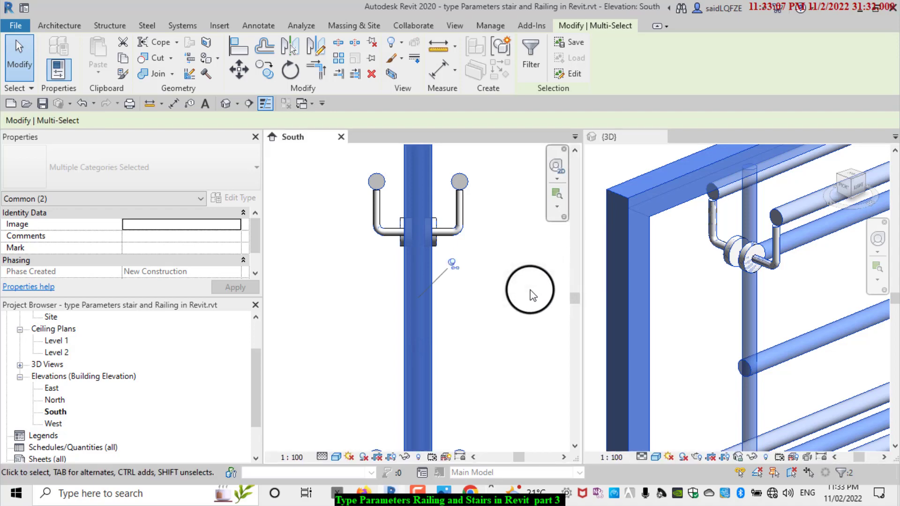
click(532, 295)
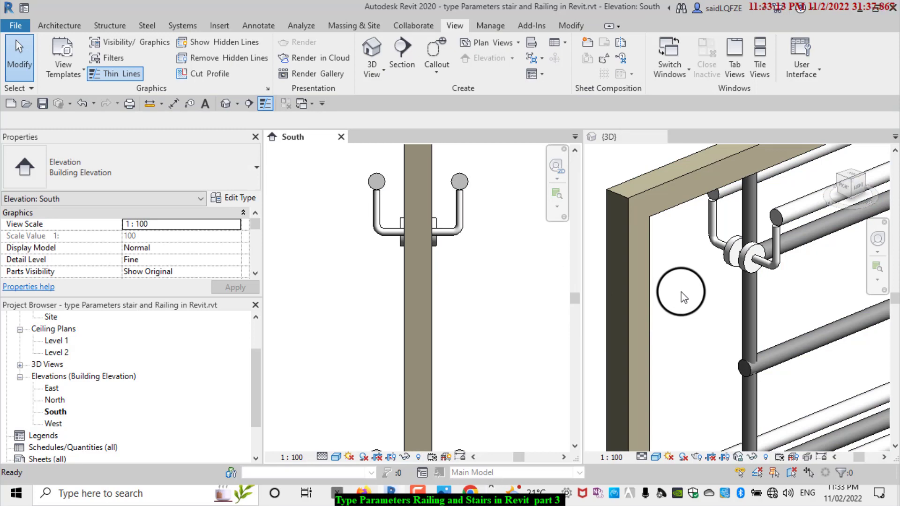
scroll(694, 295, down, 1)
scroll(684, 266, down, 1)
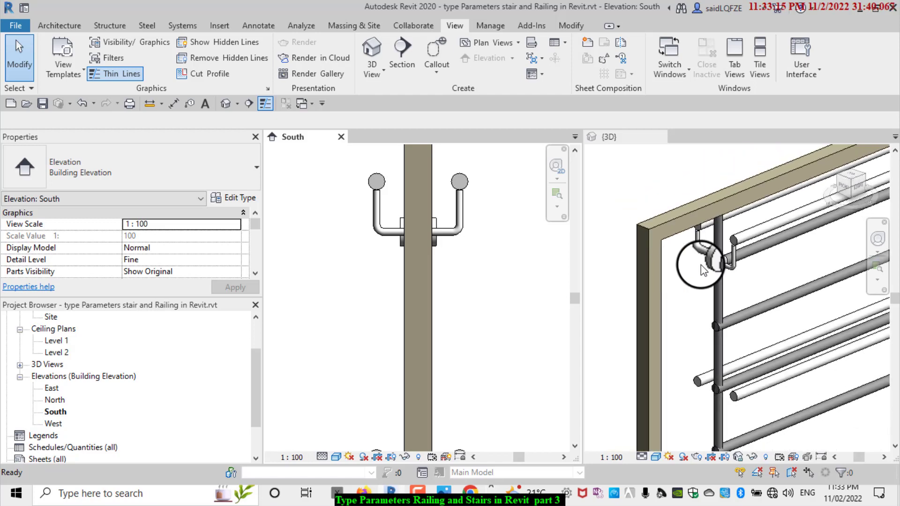
scroll(690, 263, down, 1)
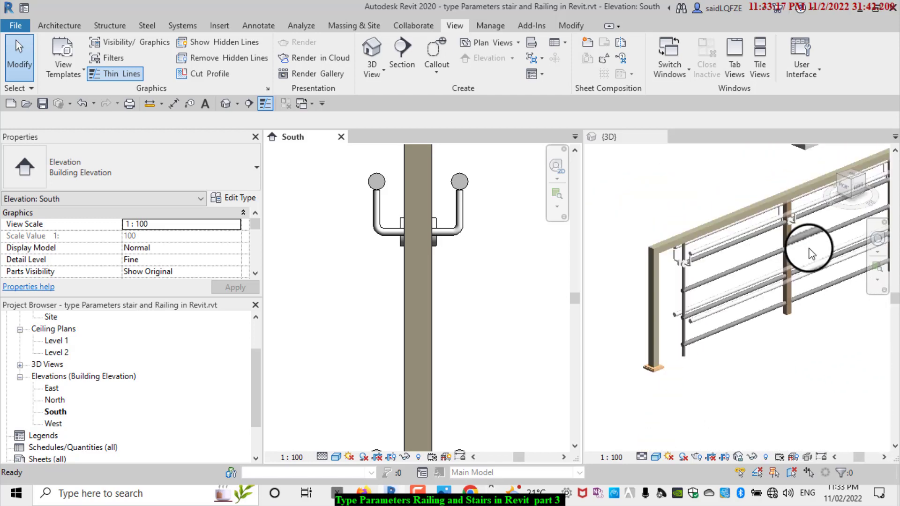
scroll(802, 230, up, 3)
scroll(797, 220, up, 2)
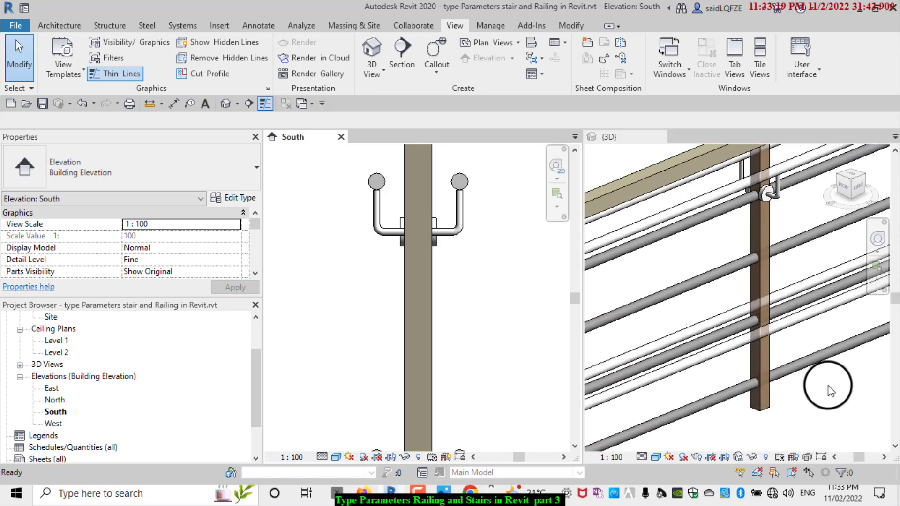
scroll(832, 388, down, 3)
scroll(741, 306, down, 2)
click(710, 426)
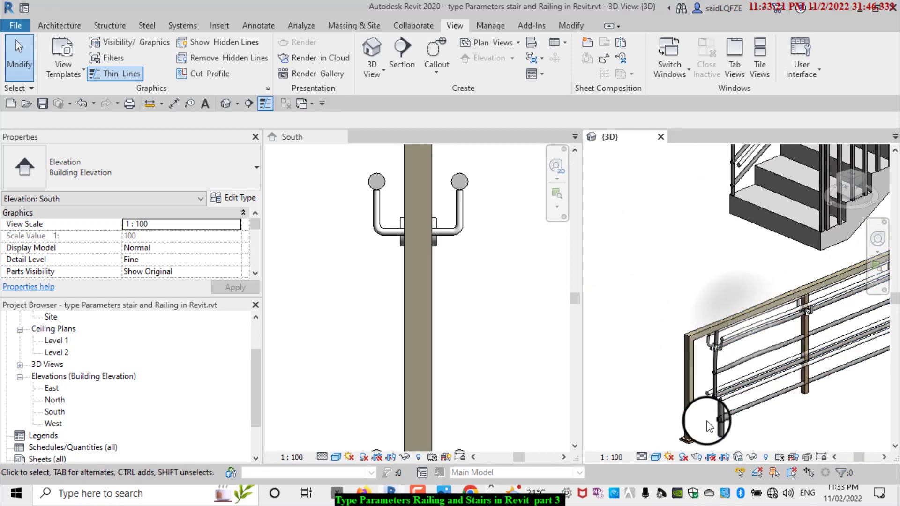
scroll(745, 399, up, 2)
scroll(705, 296, up, 3)
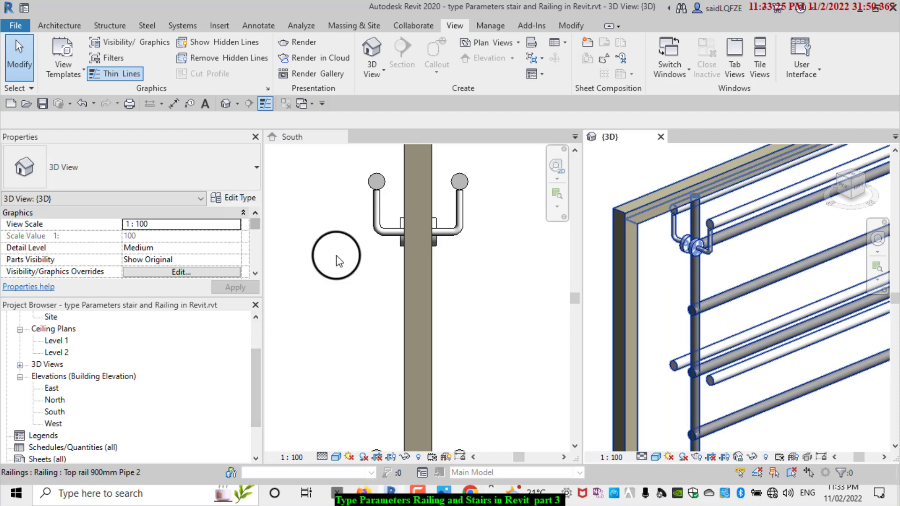
Set the Start, Corner and End Post balusters of 'Top rail 900mm Pipe 2' to Family1 : Family1.
click(621, 230)
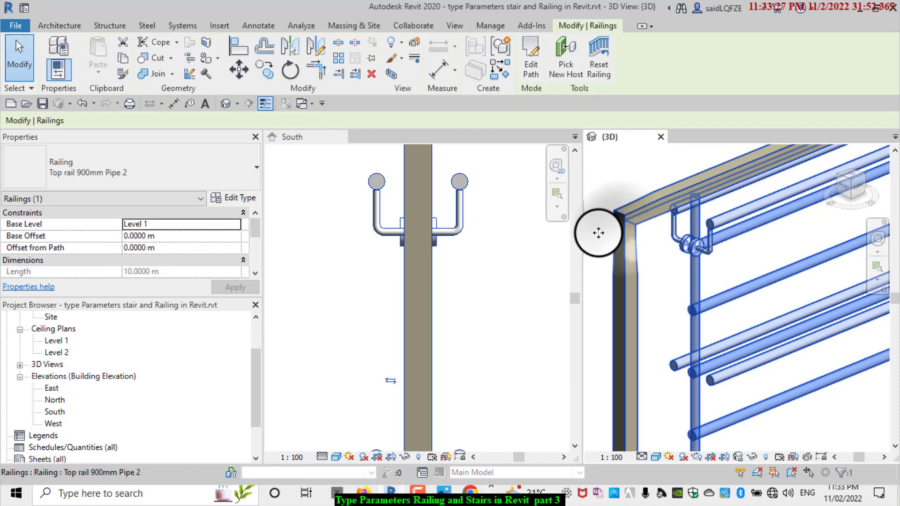
click(238, 196)
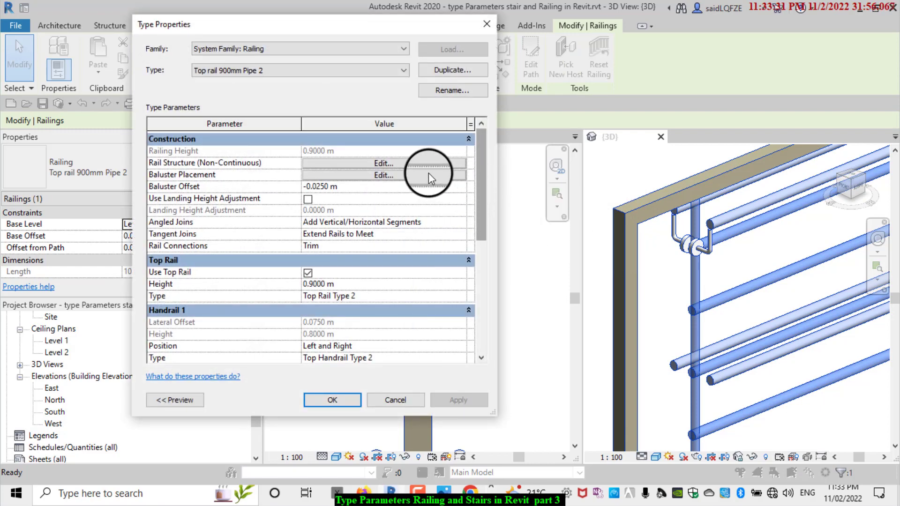
click(415, 175)
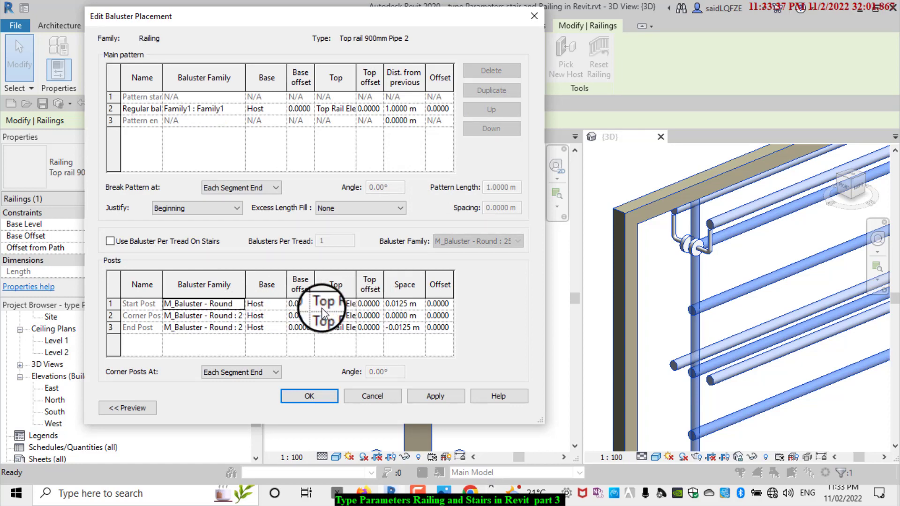
click(243, 308)
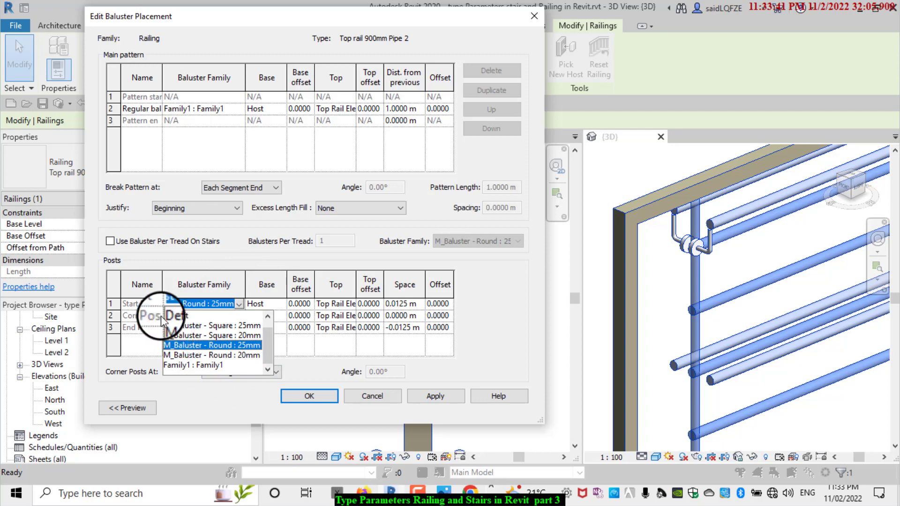
click(218, 370)
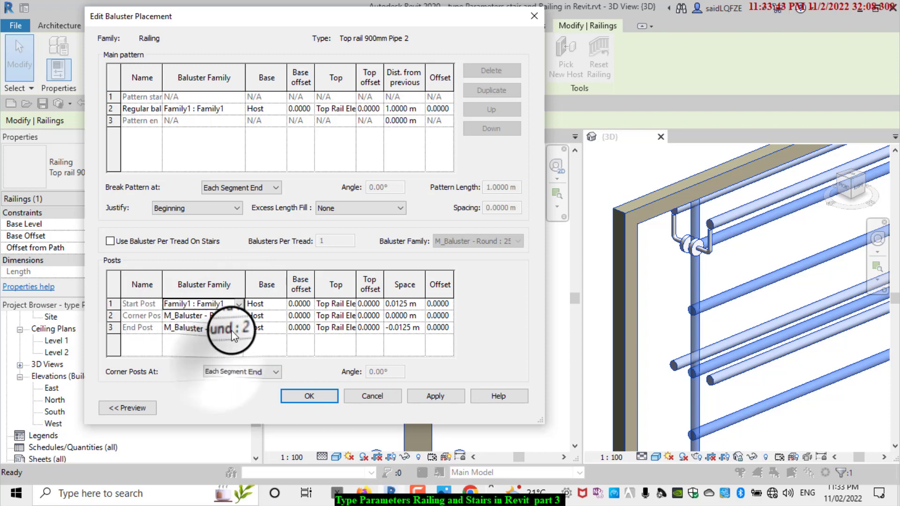
click(234, 316)
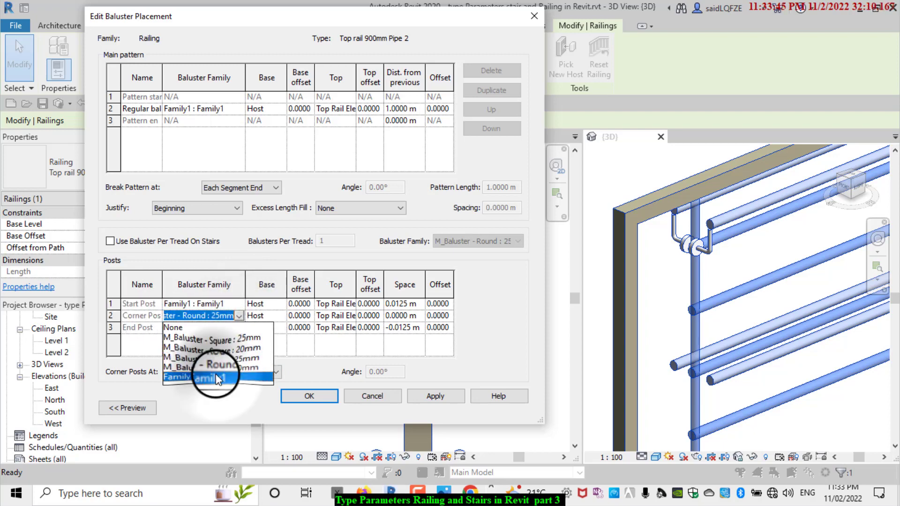
click(224, 380)
click(234, 327)
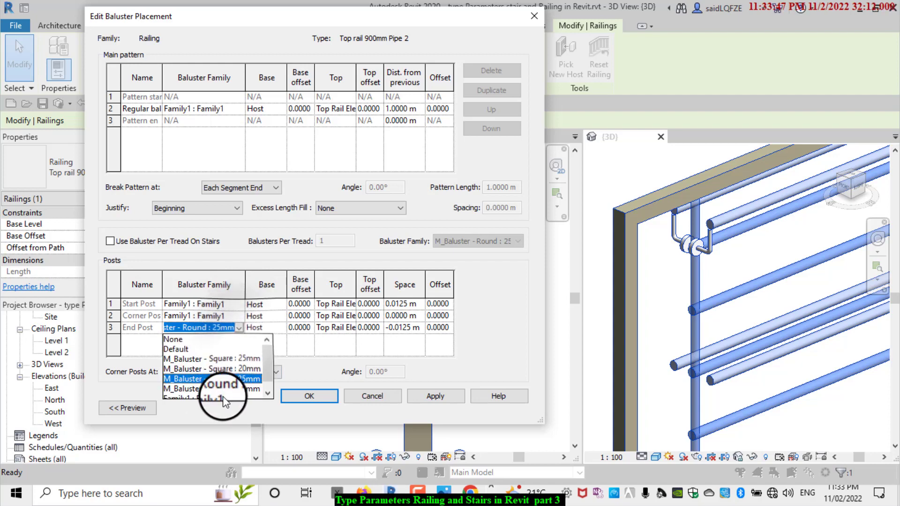
click(221, 395)
click(305, 399)
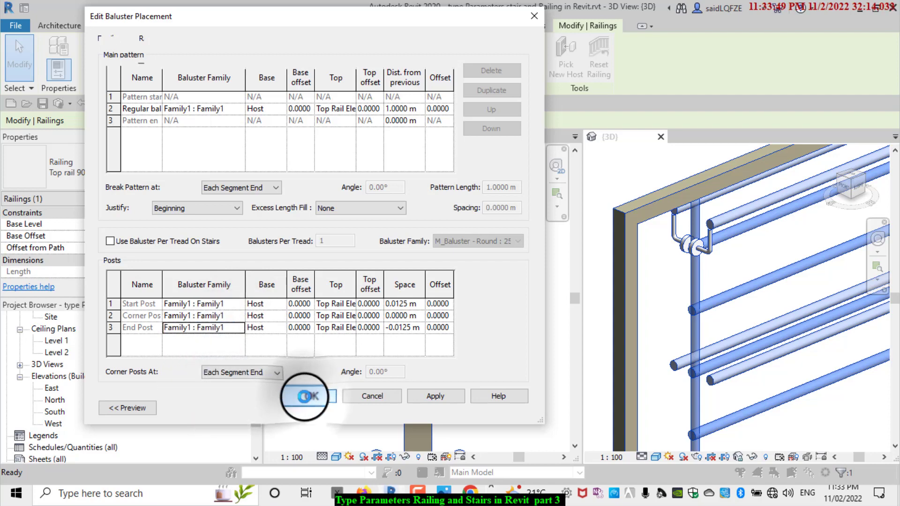
click(342, 395)
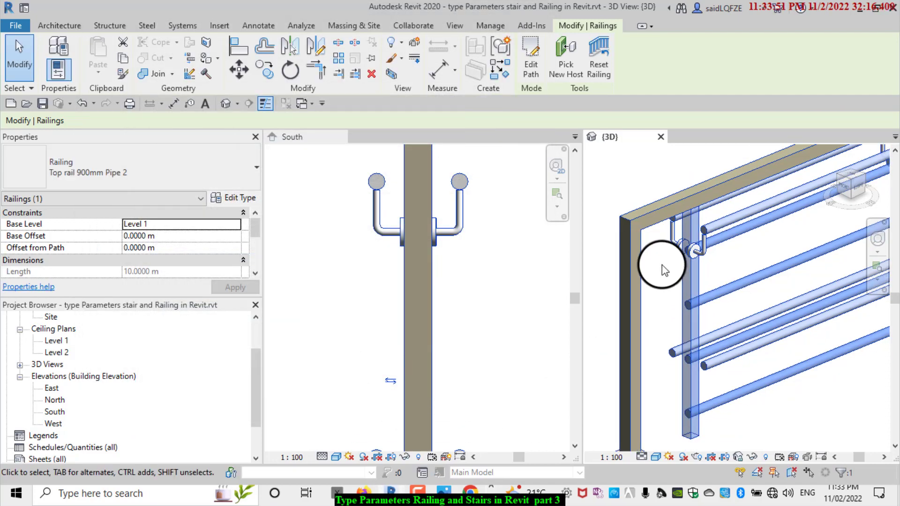
Deselect the railing and zoom in on the updated post with its two circular handrail brackets.
scroll(662, 265, up, 2)
scroll(644, 296, up, 2)
click(637, 306)
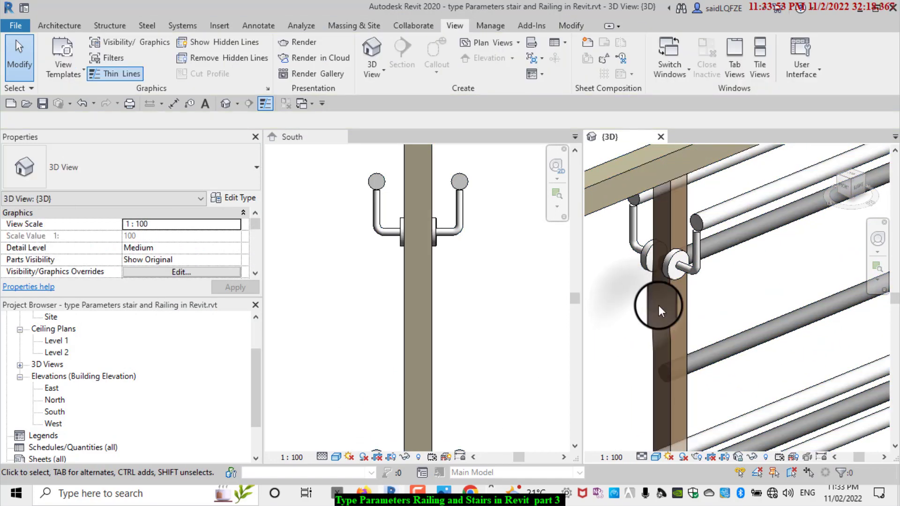
scroll(738, 308, down, 2)
scroll(740, 310, up, 1)
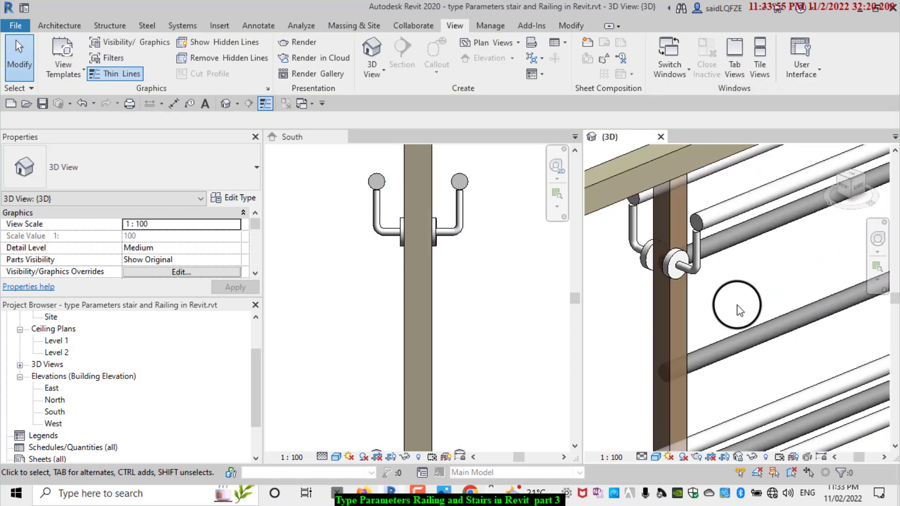
scroll(732, 296, up, 1)
scroll(647, 235, up, 1)
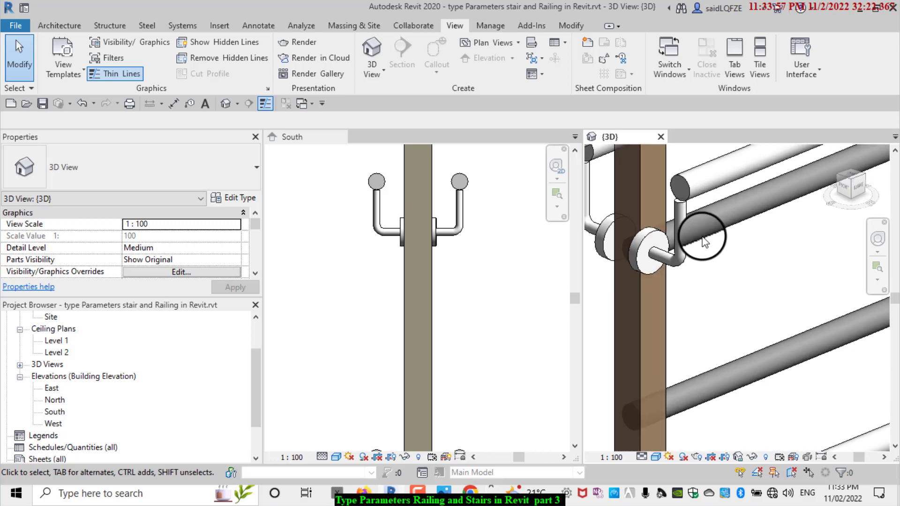
scroll(675, 197, up, 1)
scroll(658, 183, up, 1)
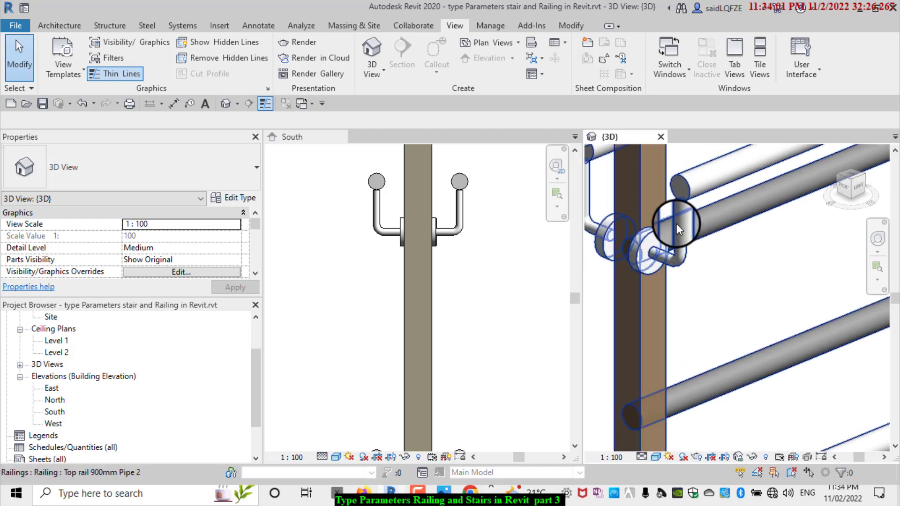
scroll(842, 324, down, 2)
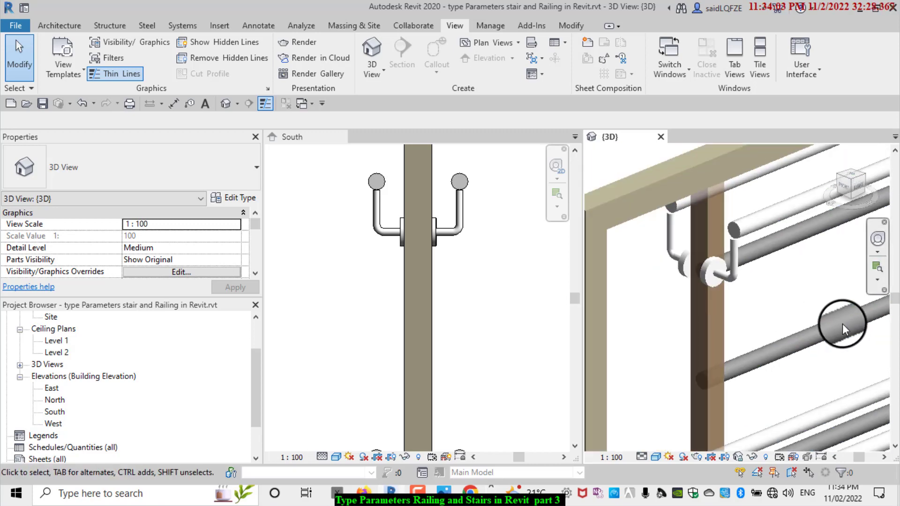
scroll(871, 325, down, 1)
scroll(812, 283, up, 1)
scroll(677, 197, up, 1)
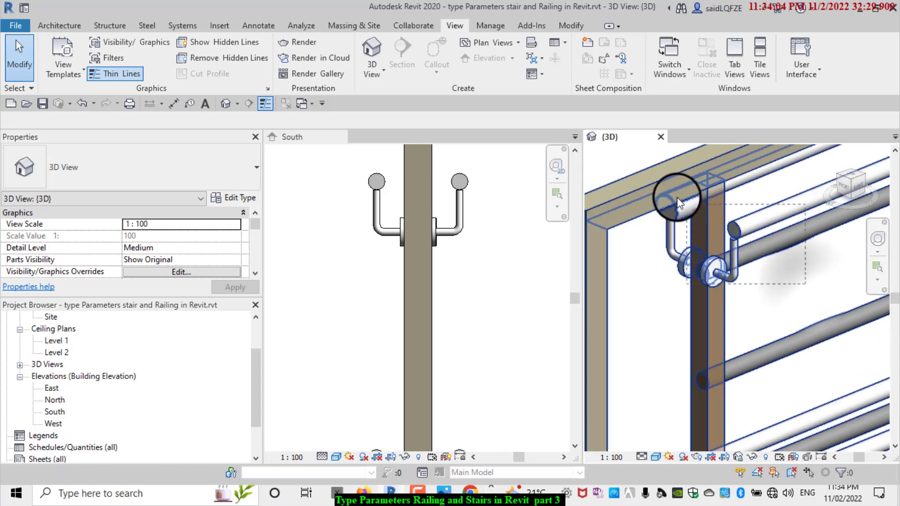
Select the 'Top rail 900mm Pipe 2' railing with its post and brackets, six elements in total.
click(638, 171)
click(676, 295)
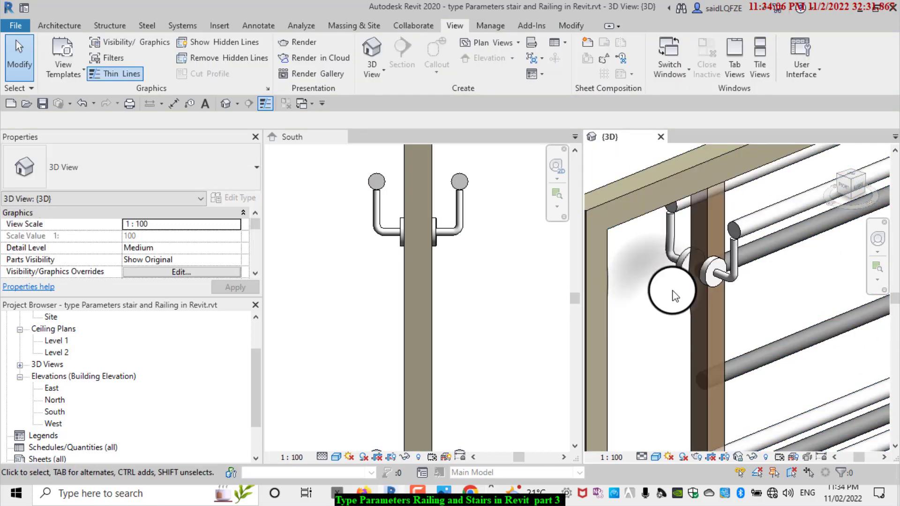
click(705, 269)
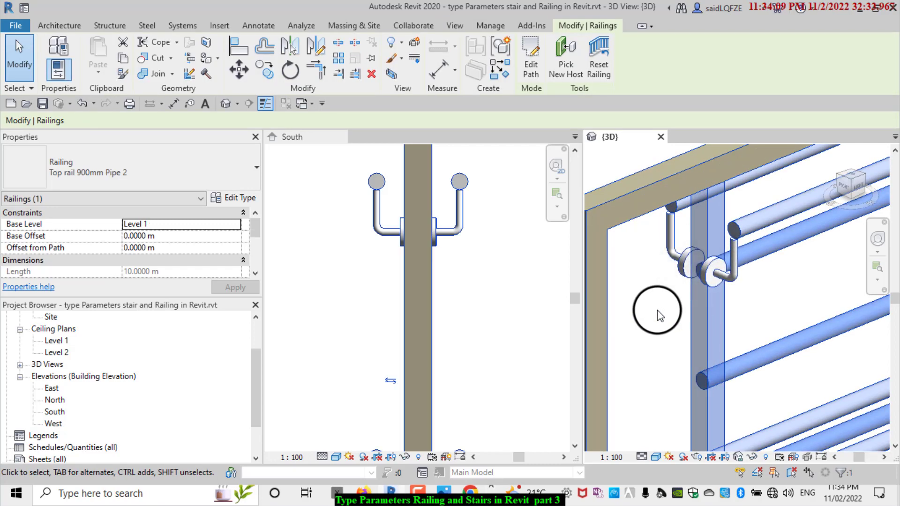
click(826, 271)
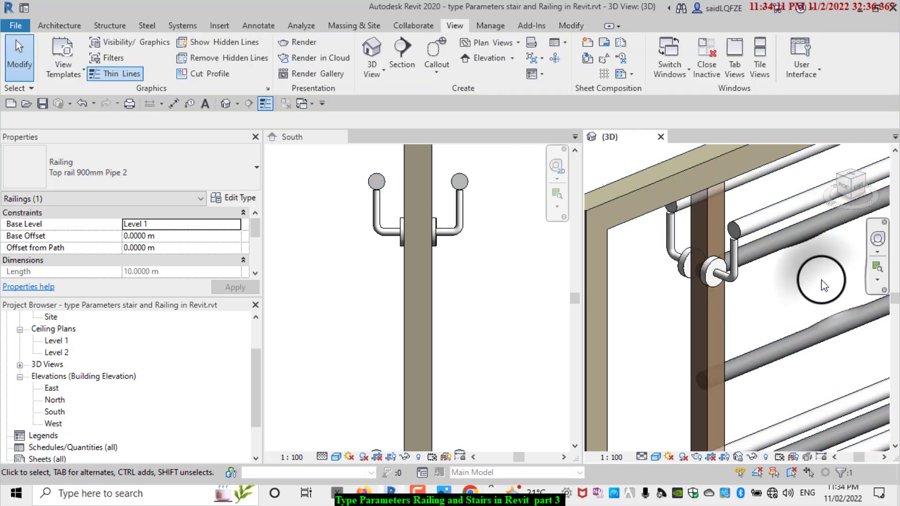
click(734, 246)
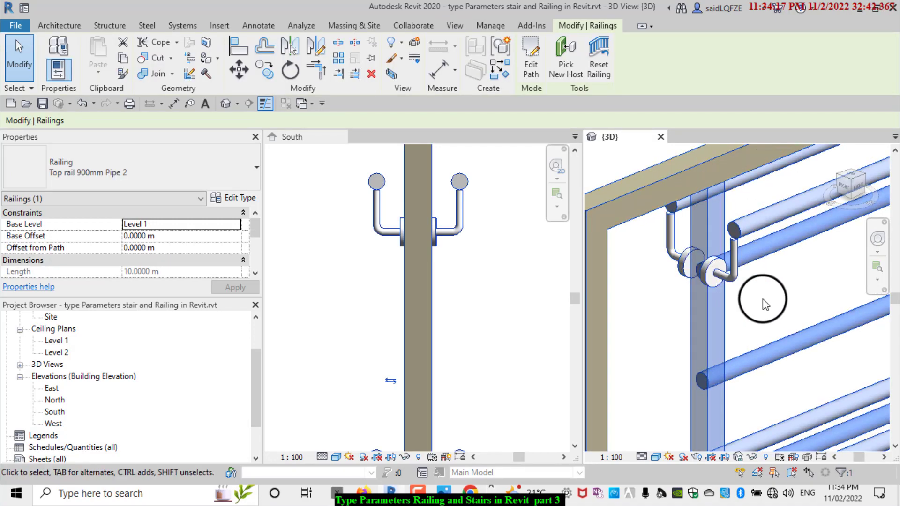
click(815, 303)
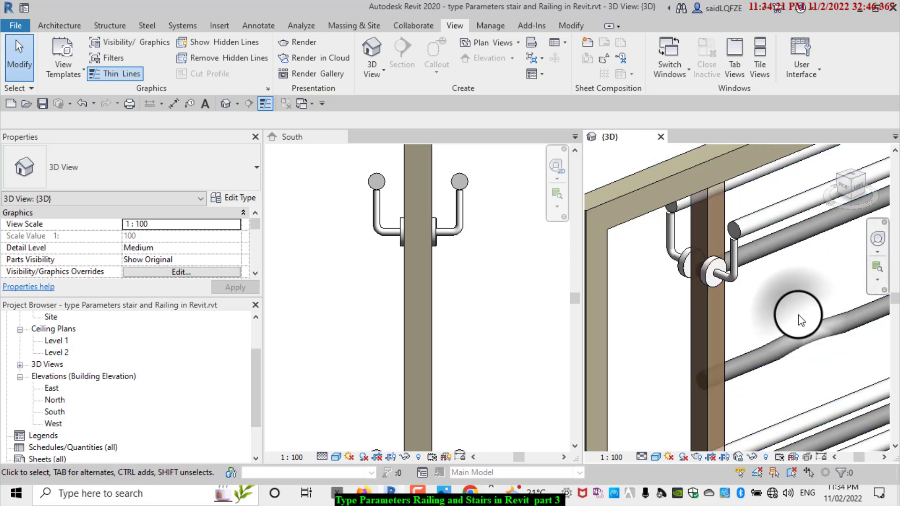
click(625, 181)
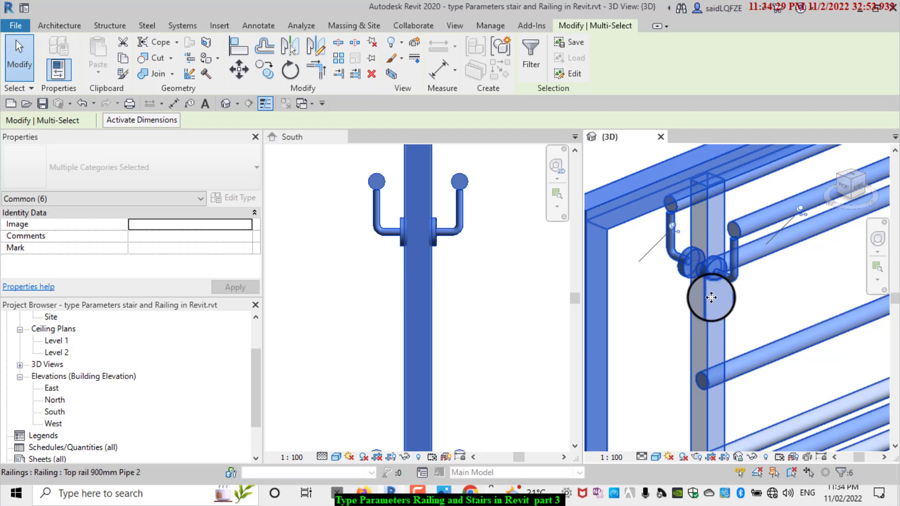
Reselect the railing elements and filter to Railings: Supports, leaving the two circular supports.
click(769, 305)
click(755, 223)
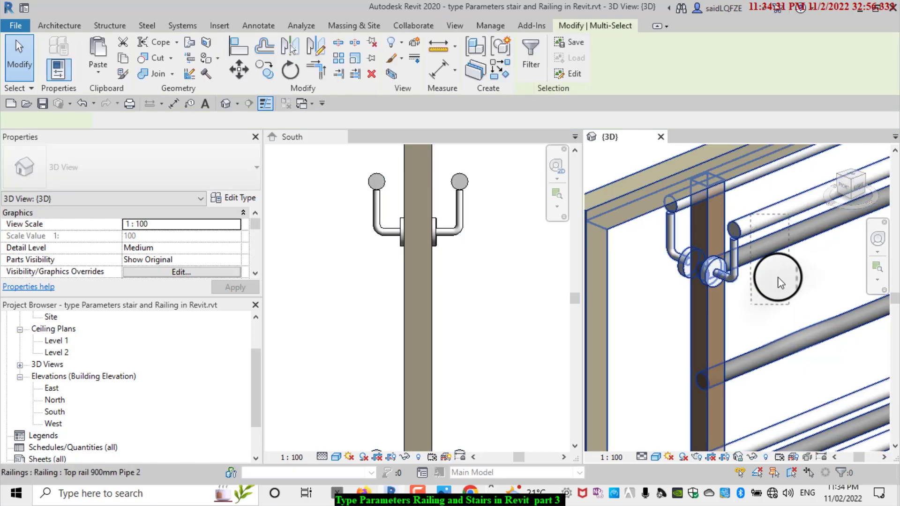
click(803, 314)
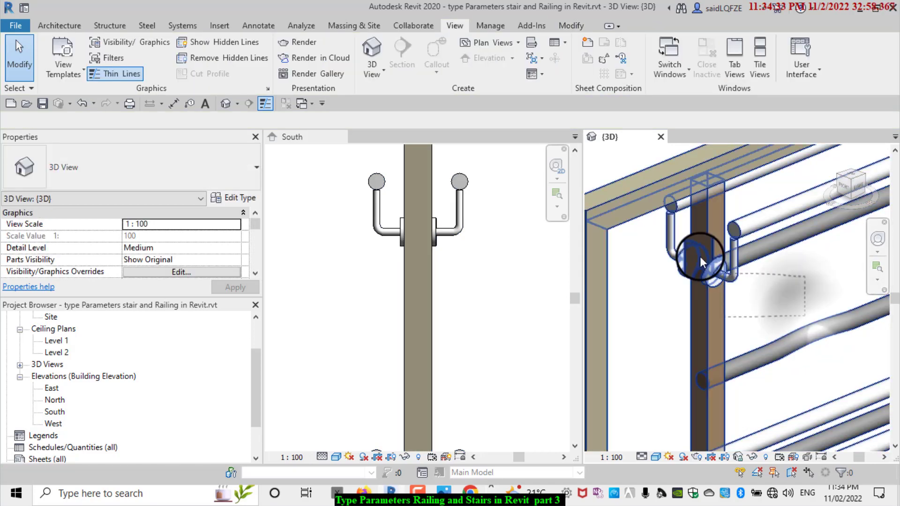
click(598, 171)
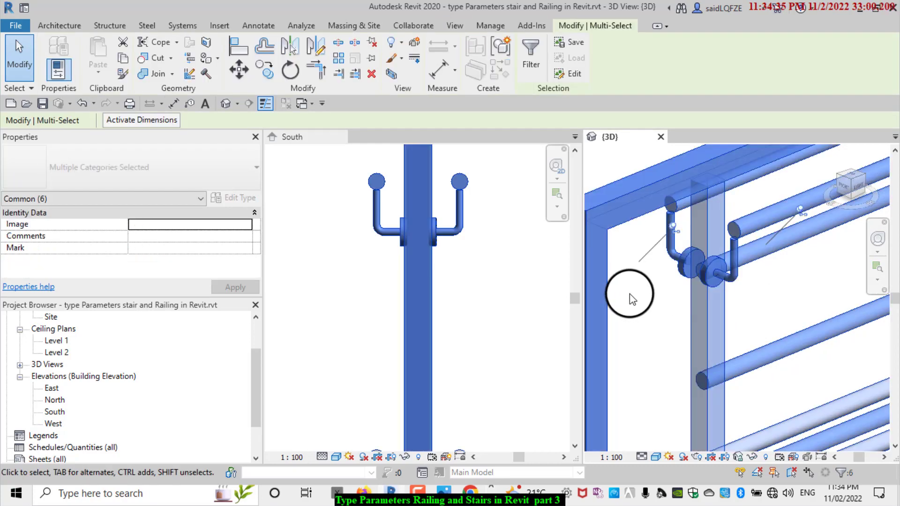
click(533, 51)
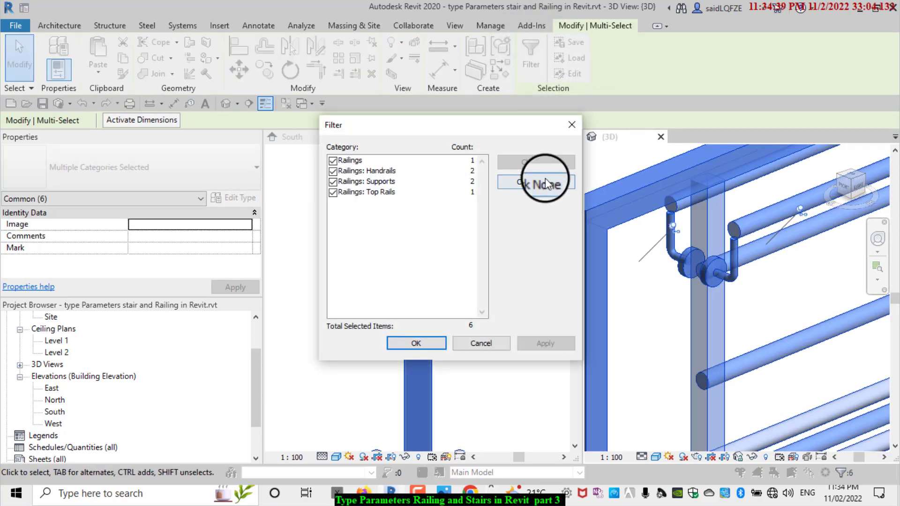
click(546, 181)
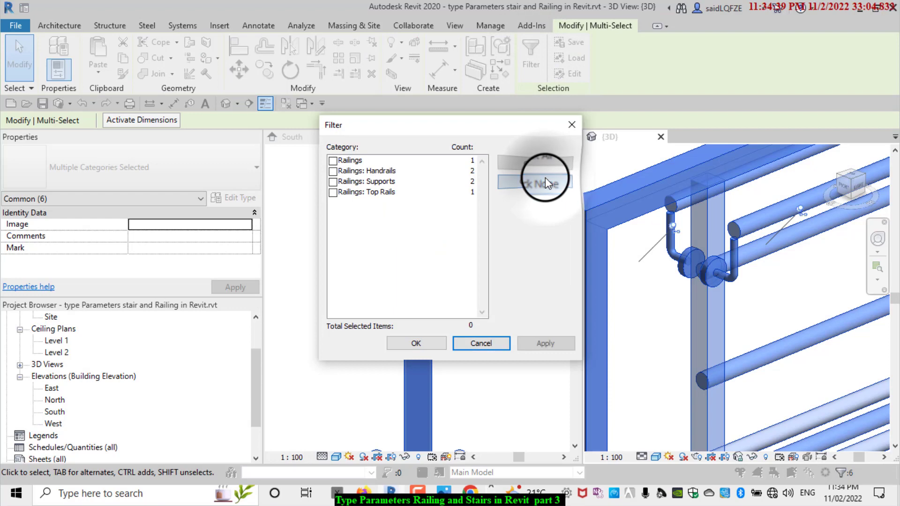
click(334, 182)
click(402, 347)
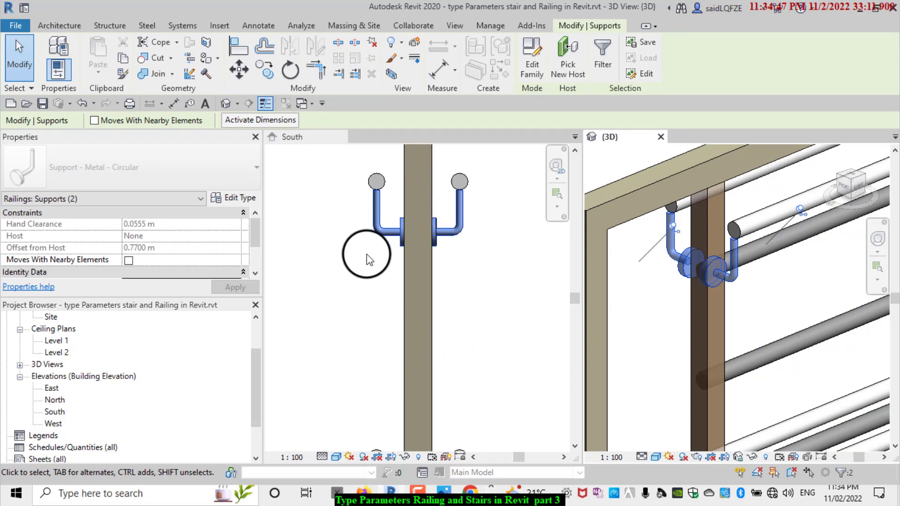
Unpin the two circular supports, nudge one along the post, and zoom in on the South elevation.
scroll(653, 255, up, 2)
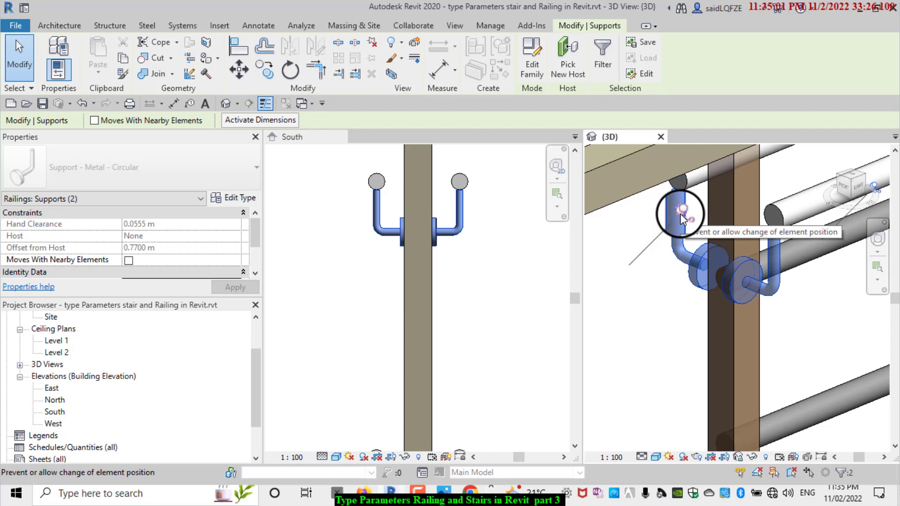
click(373, 43)
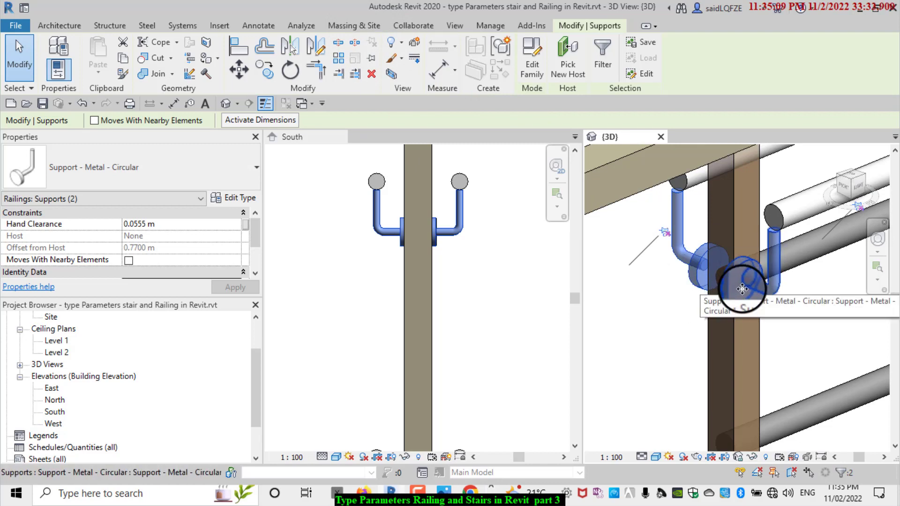
drag(742, 289, 753, 286)
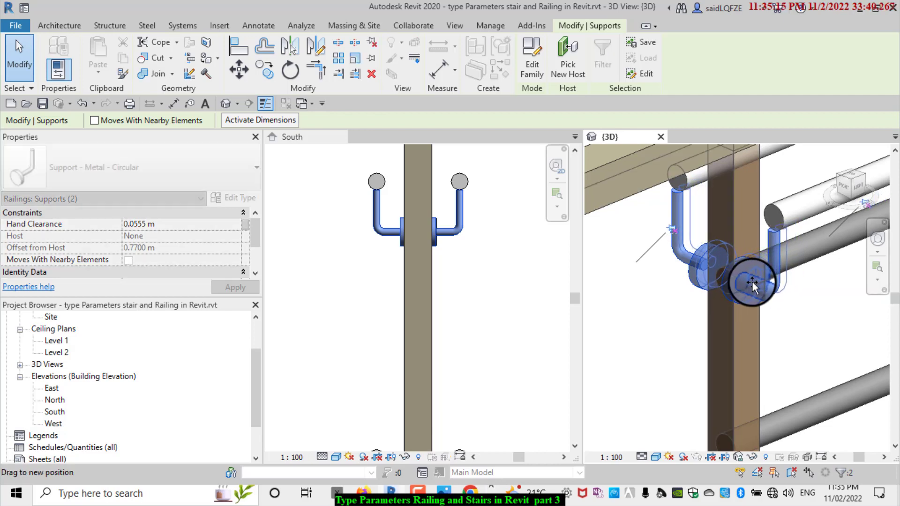
drag(752, 286, 750, 287)
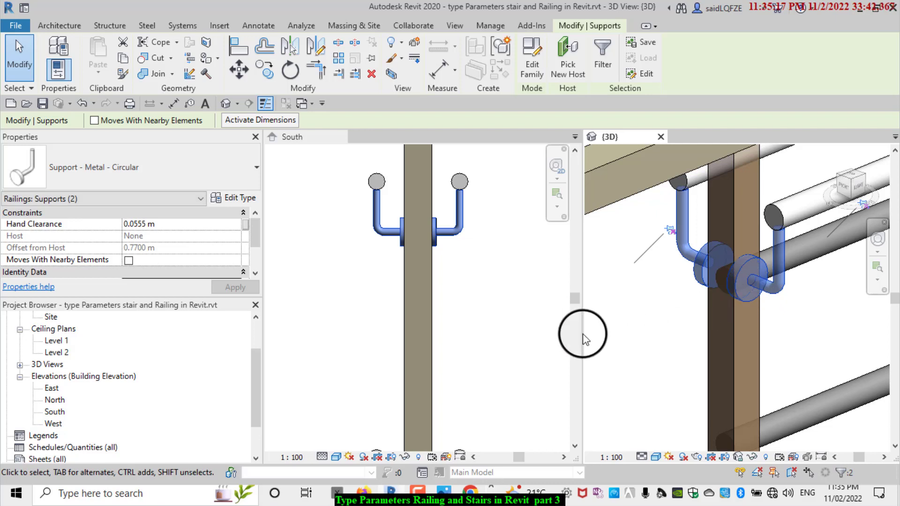
click(494, 293)
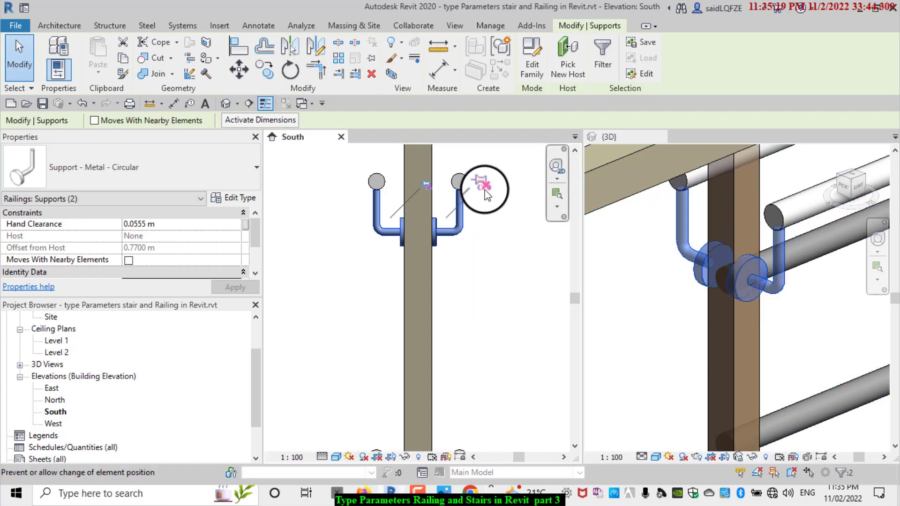
scroll(422, 190, up, 2)
scroll(422, 190, up, 2)
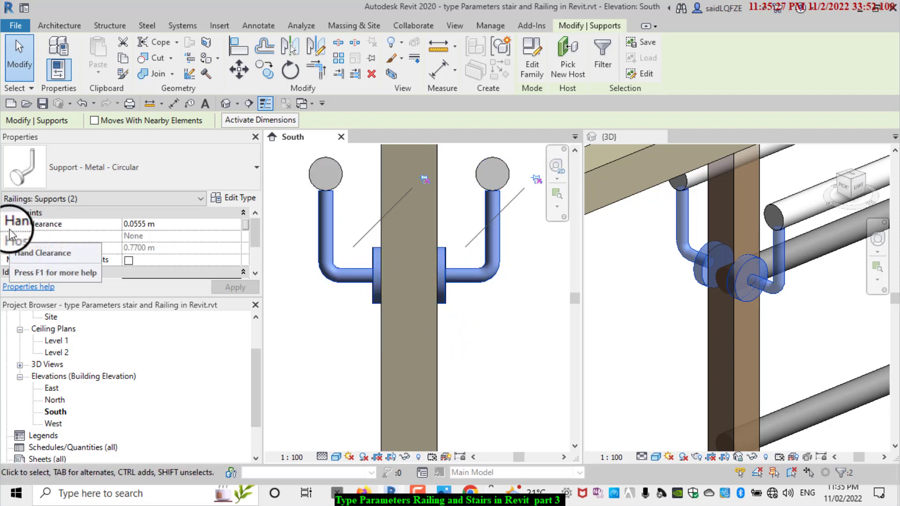
Give both supports a Hand Clearance of 0.0550 m, after trying 0.0660 and 0.0400.
click(174, 231)
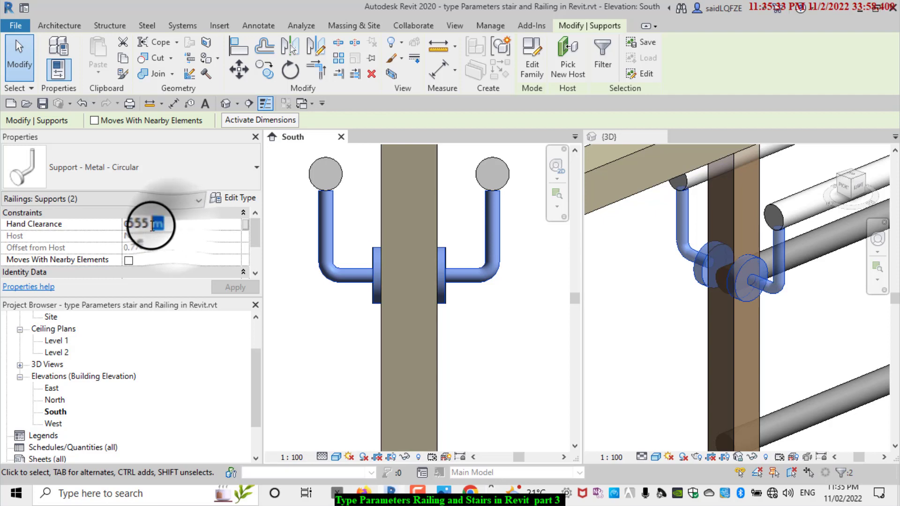
drag(175, 224, 114, 225)
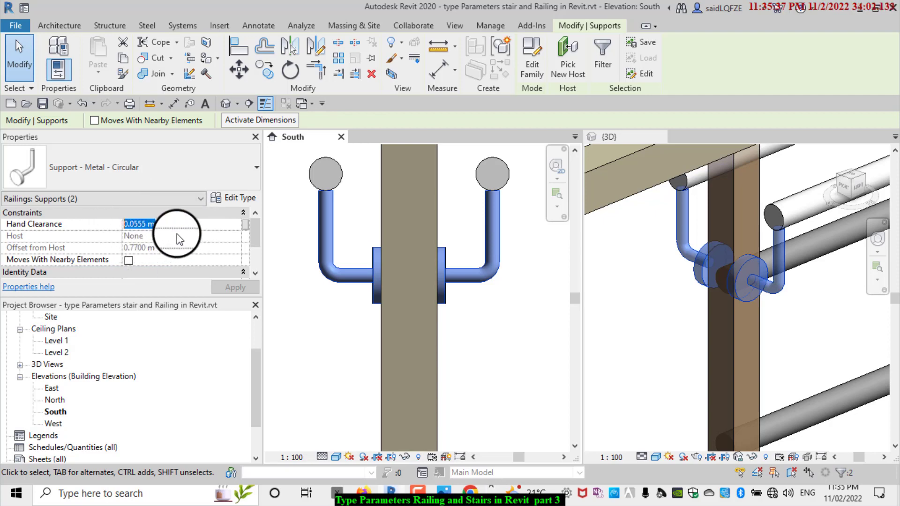
text(0.0)
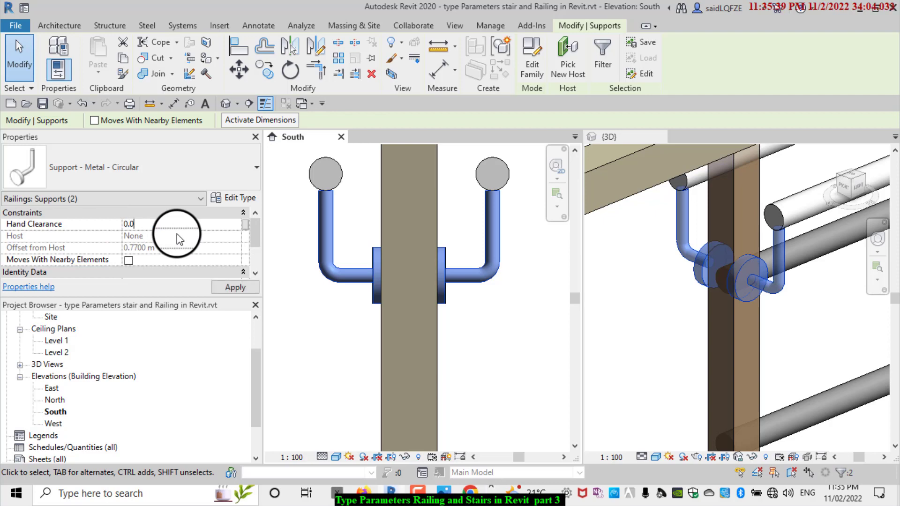
text(660)
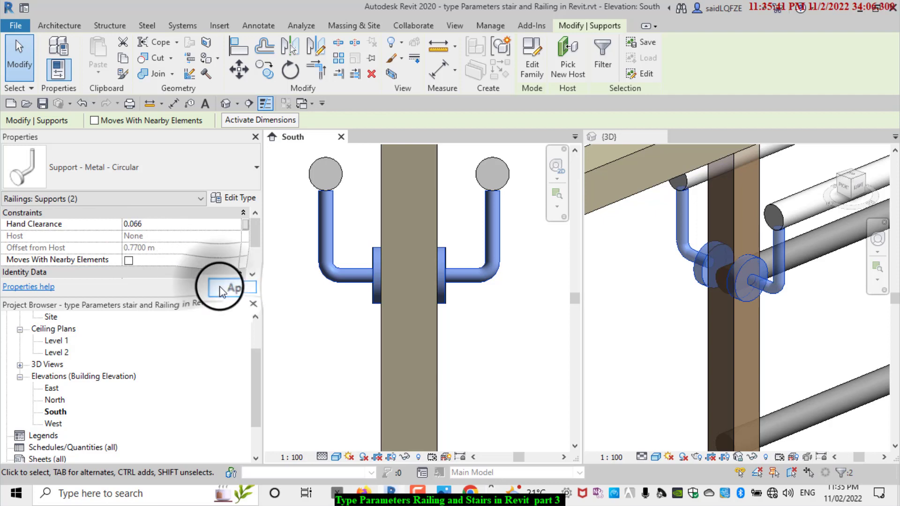
click(220, 286)
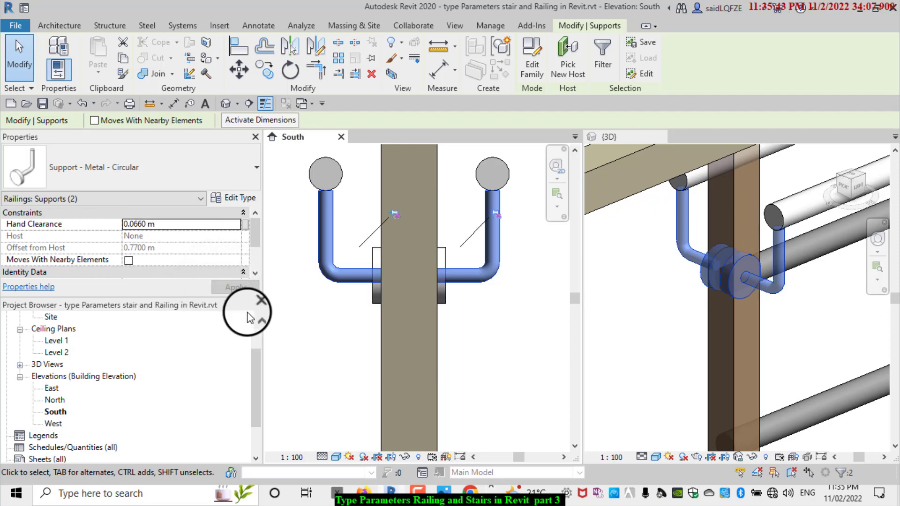
click(177, 225)
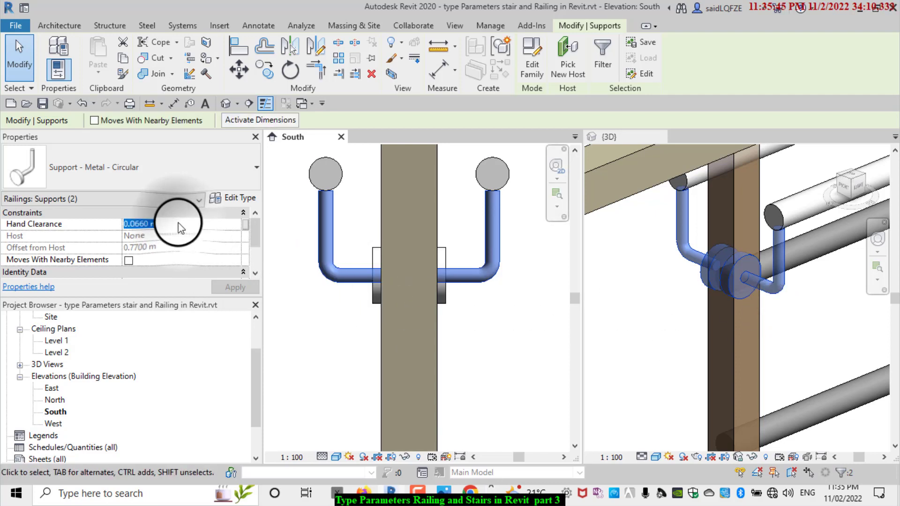
drag(177, 225, 137, 230)
text(0.04)
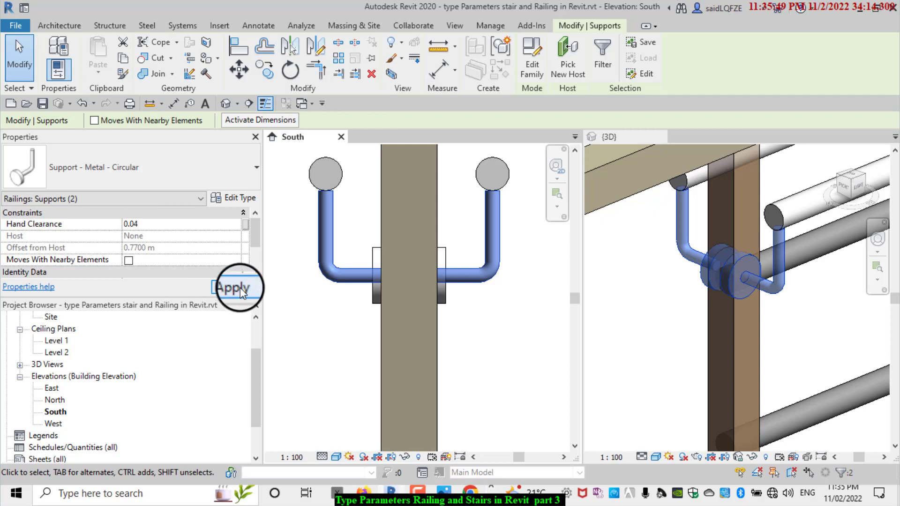
click(240, 287)
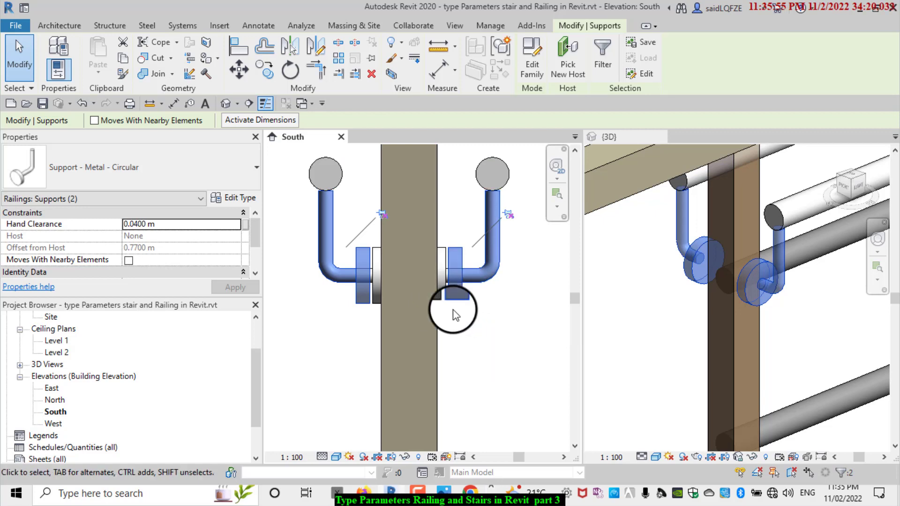
click(203, 229)
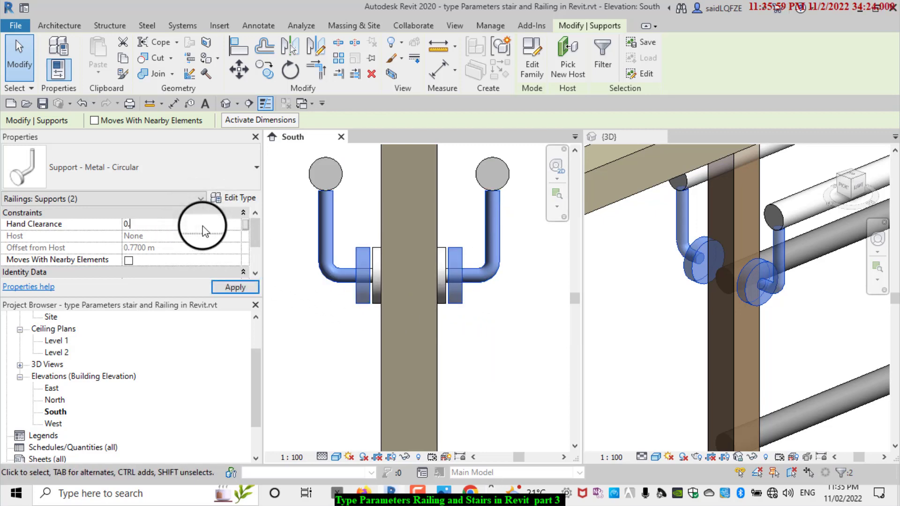
text(055)
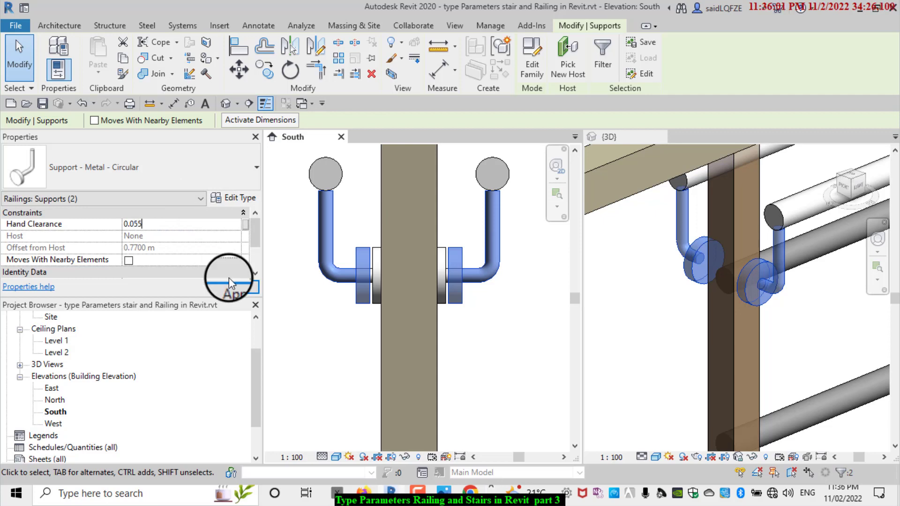
click(234, 290)
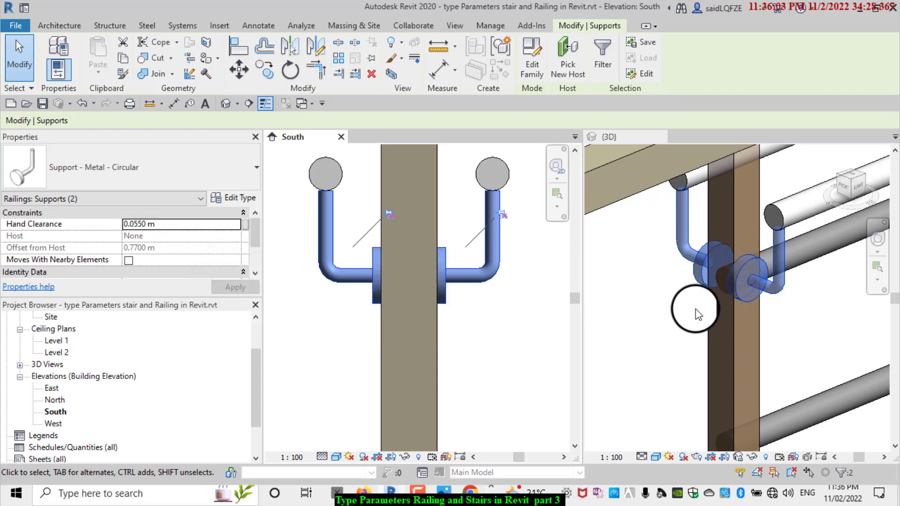
Reselect the railing, post and supports together and orbit to view the post from above.
scroll(477, 247, down, 1)
scroll(474, 249, down, 1)
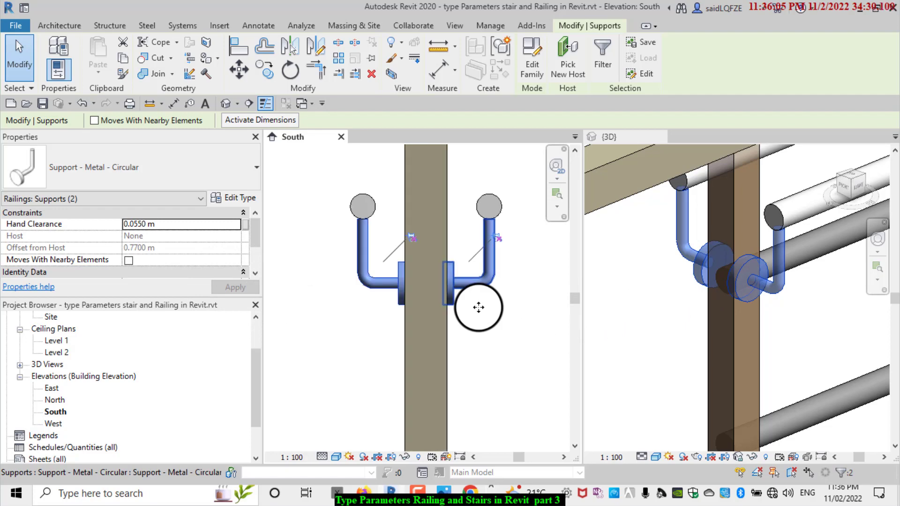
scroll(430, 309, down, 1)
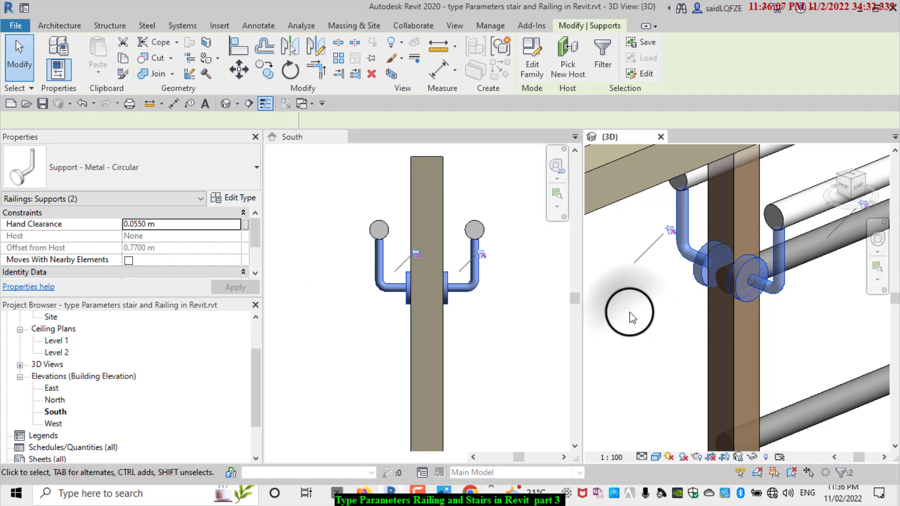
scroll(614, 303, down, 2)
scroll(613, 300, down, 2)
scroll(764, 233, up, 2)
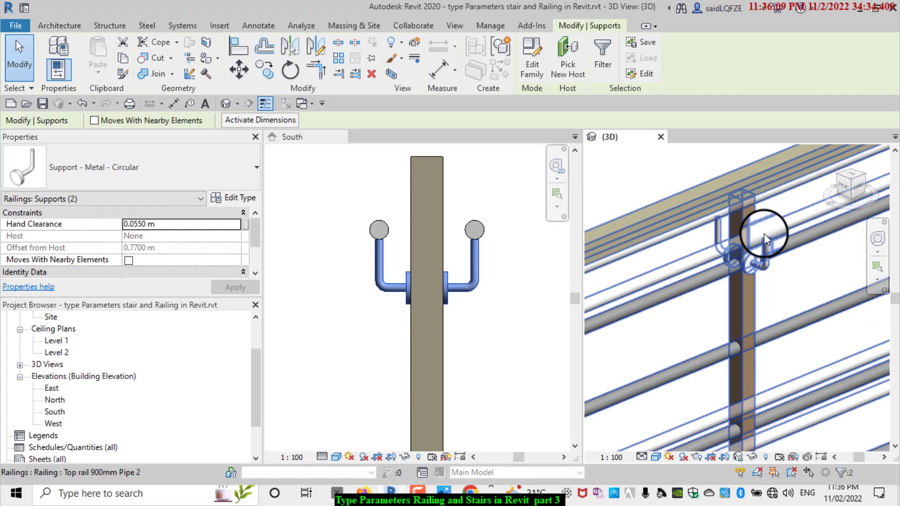
scroll(761, 242, up, 2)
scroll(761, 242, up, 2)
click(828, 355)
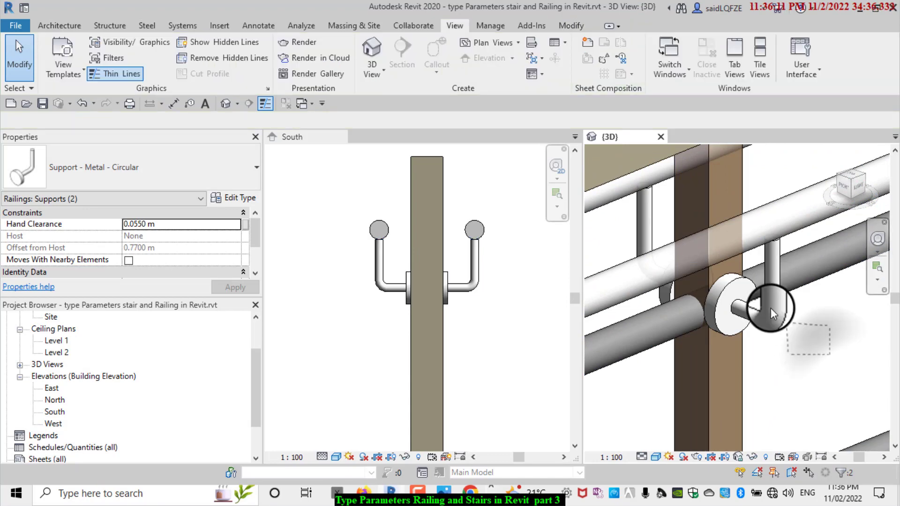
click(679, 234)
shift+middle_drag(677, 254, 677, 227)
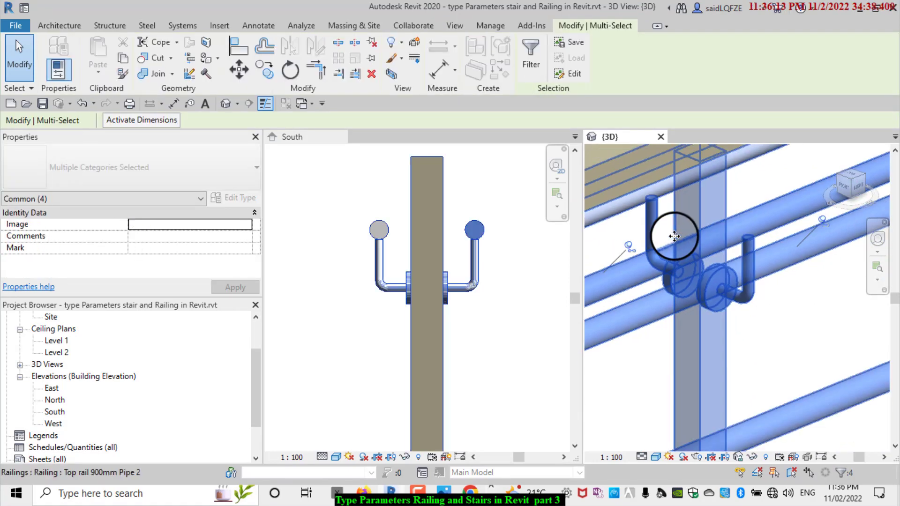
scroll(677, 227, down, 1)
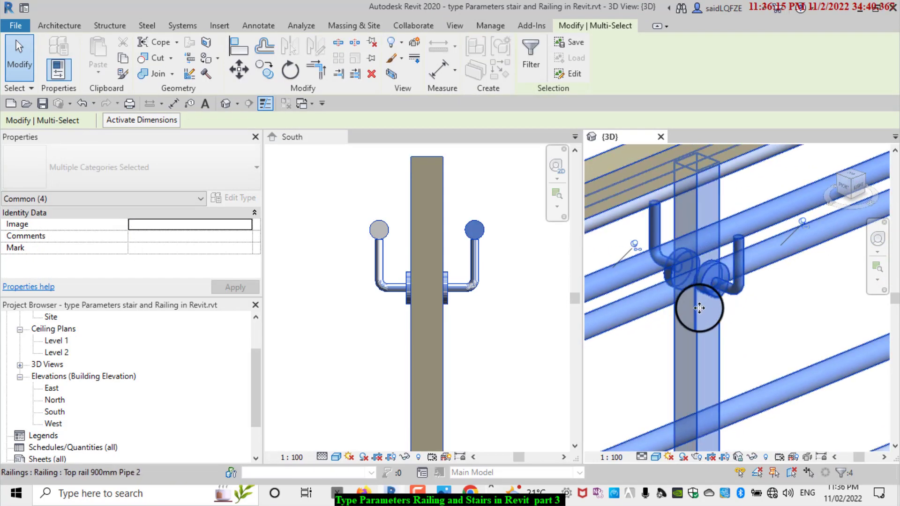
Filter the selection to the Railings: Supports category only.
click(532, 55)
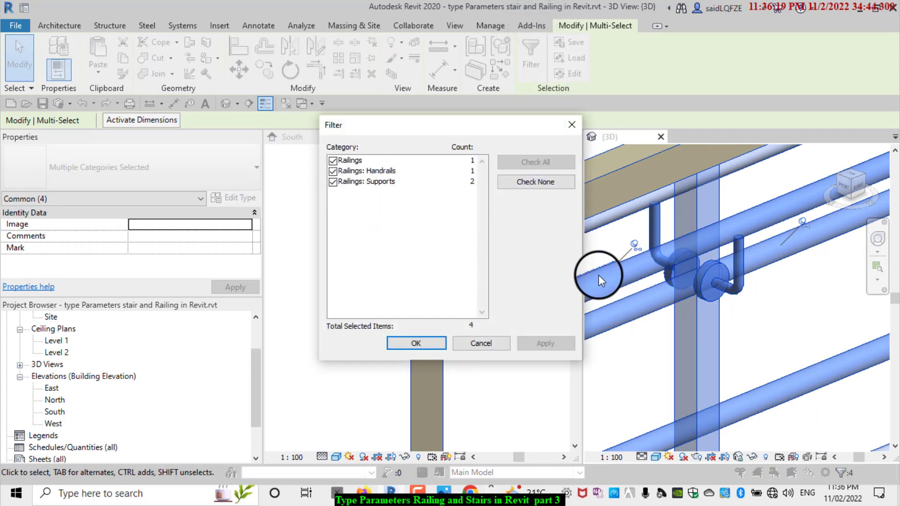
click(530, 186)
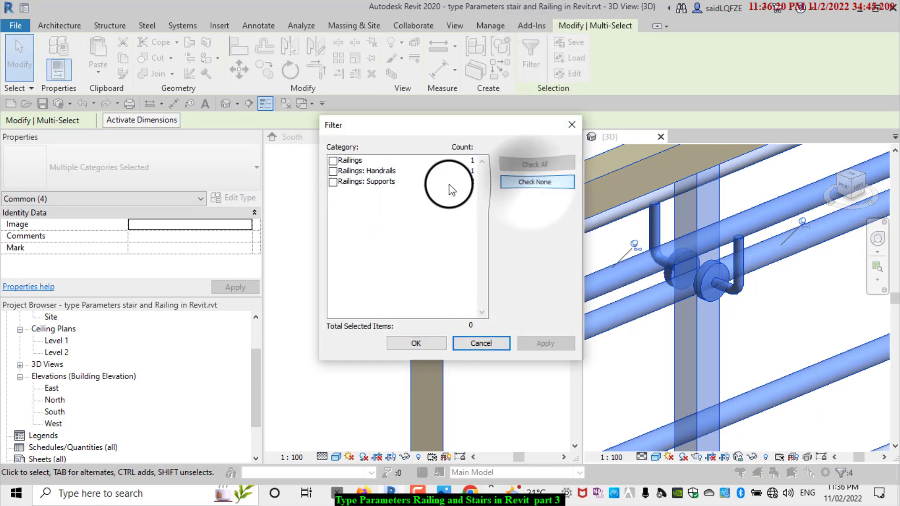
click(333, 183)
Keep just the two post supports selected and unpin the right and left ones.
click(412, 341)
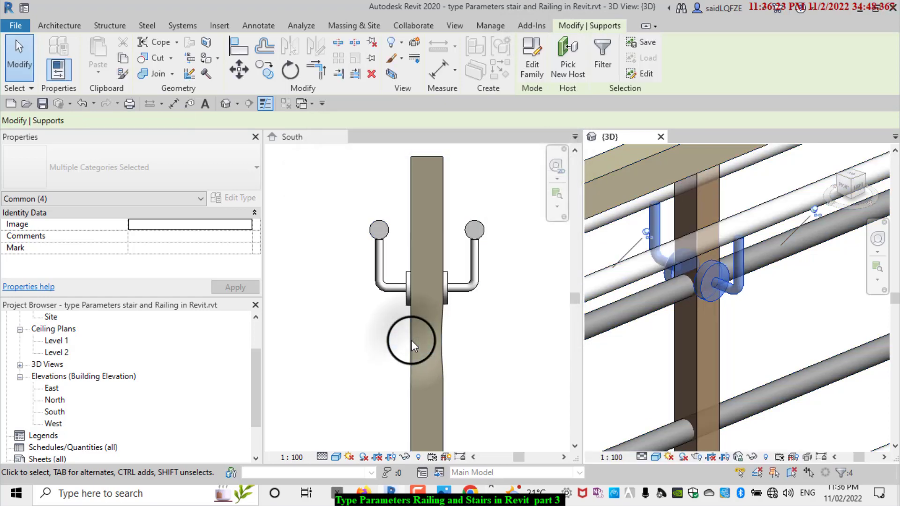
click(815, 209)
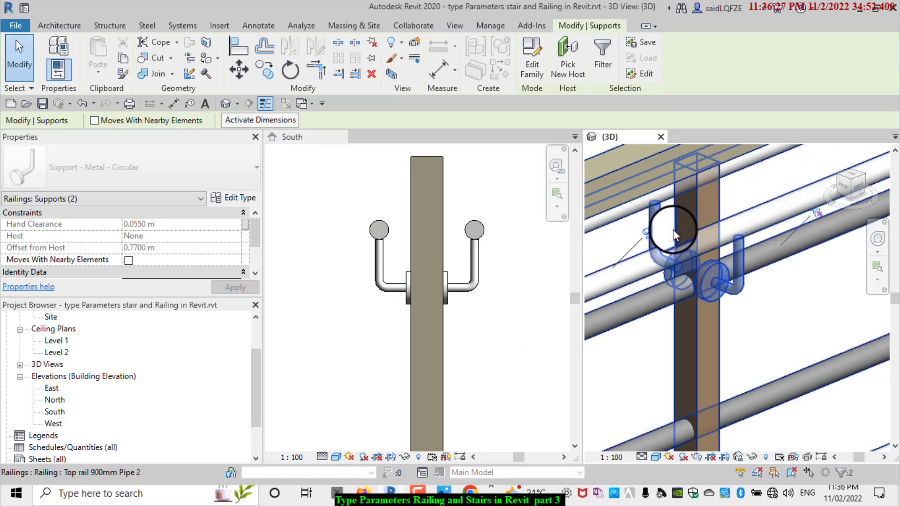
click(649, 231)
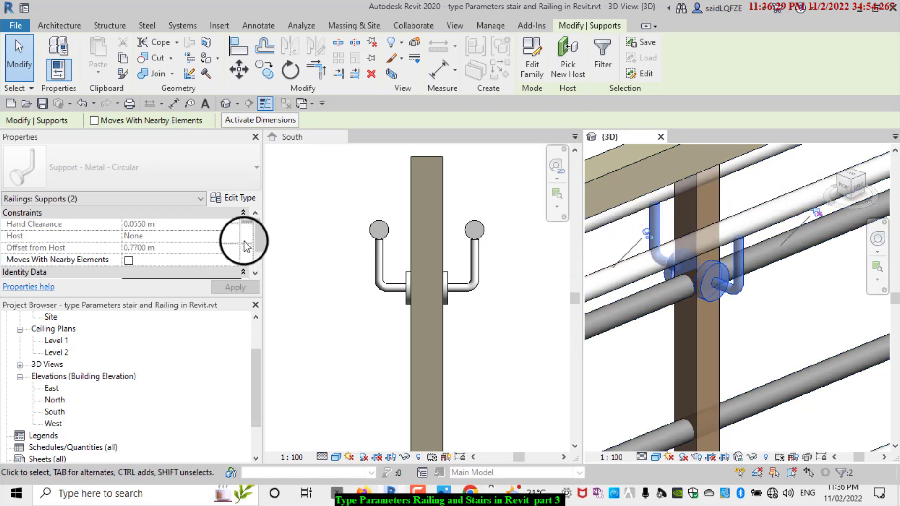
Zoom out from the post, briefly select its railing and parts, then clear the selection.
drag(244, 246, 156, 239)
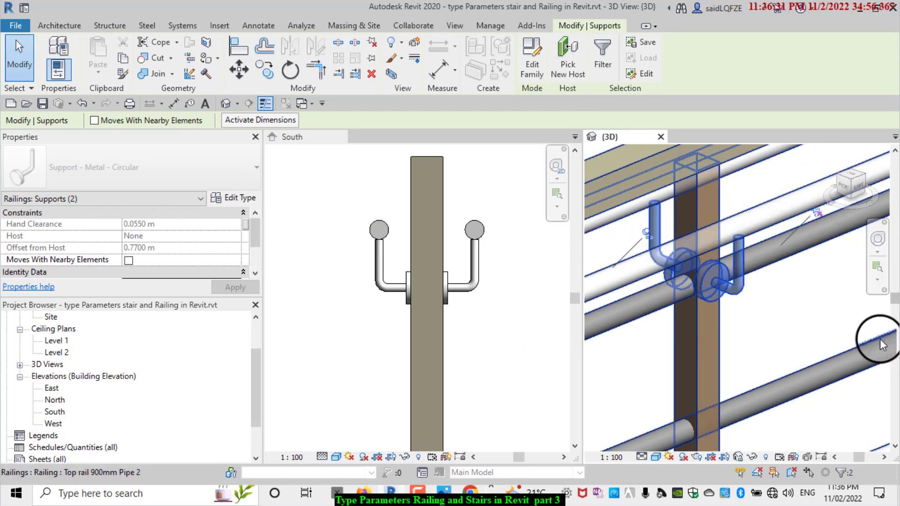
scroll(744, 298, down, 1)
scroll(739, 298, down, 1)
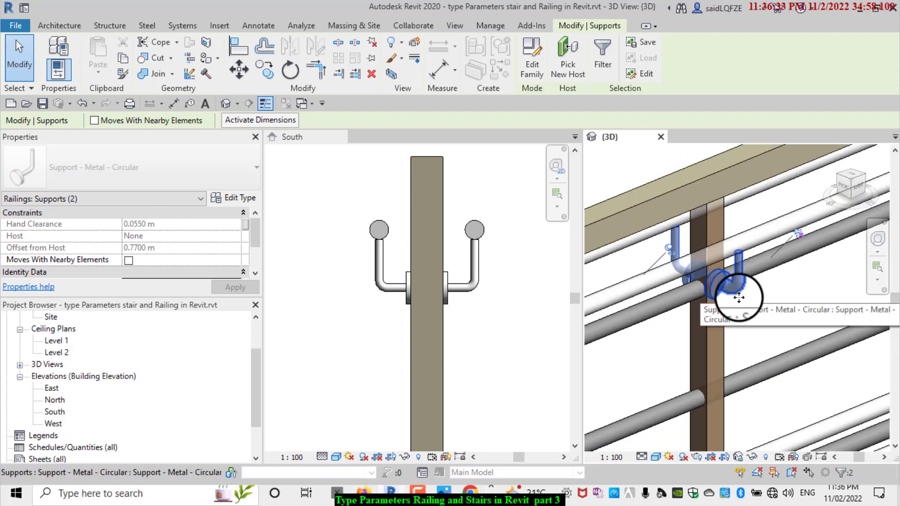
scroll(729, 296, down, 1)
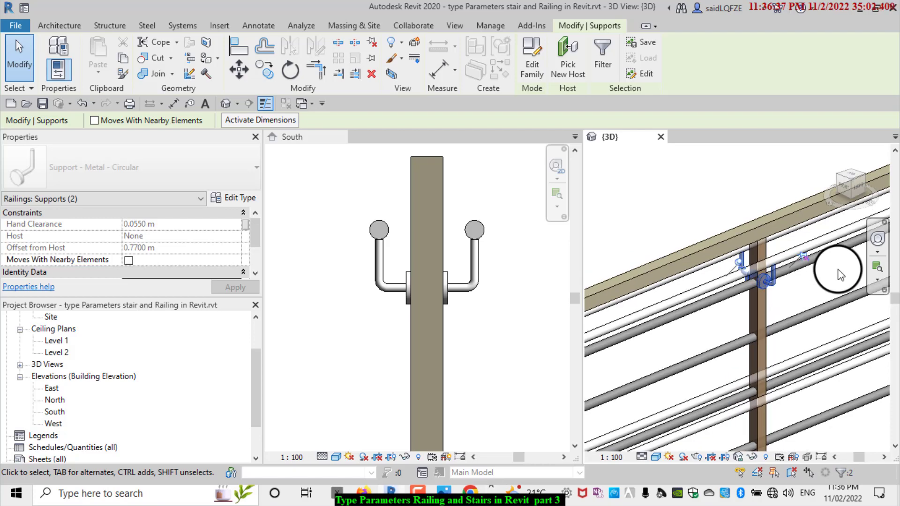
scroll(840, 275, down, 2)
scroll(828, 282, down, 2)
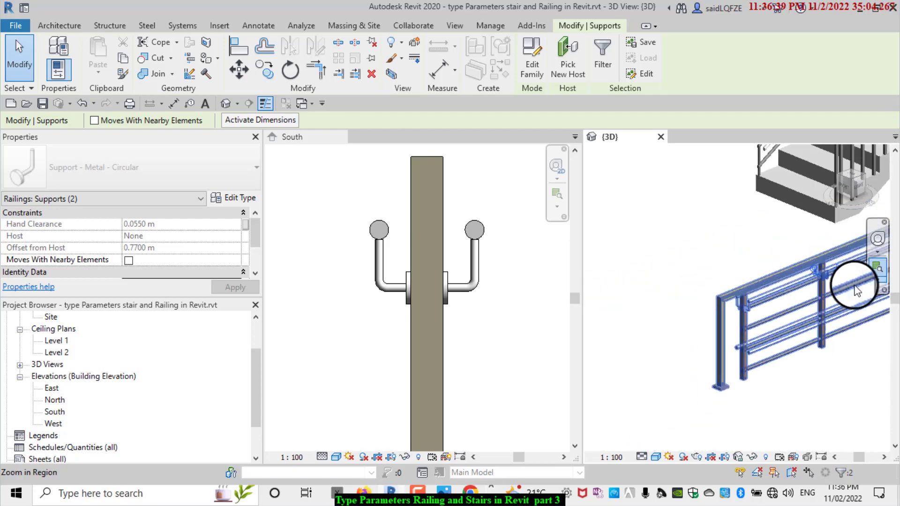
scroll(812, 311, up, 2)
scroll(730, 305, up, 2)
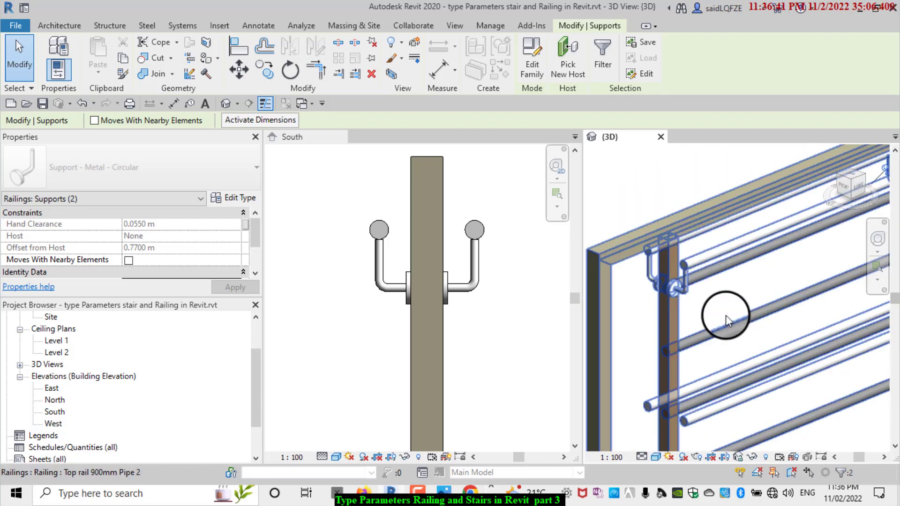
scroll(653, 266, up, 2)
scroll(653, 265, up, 2)
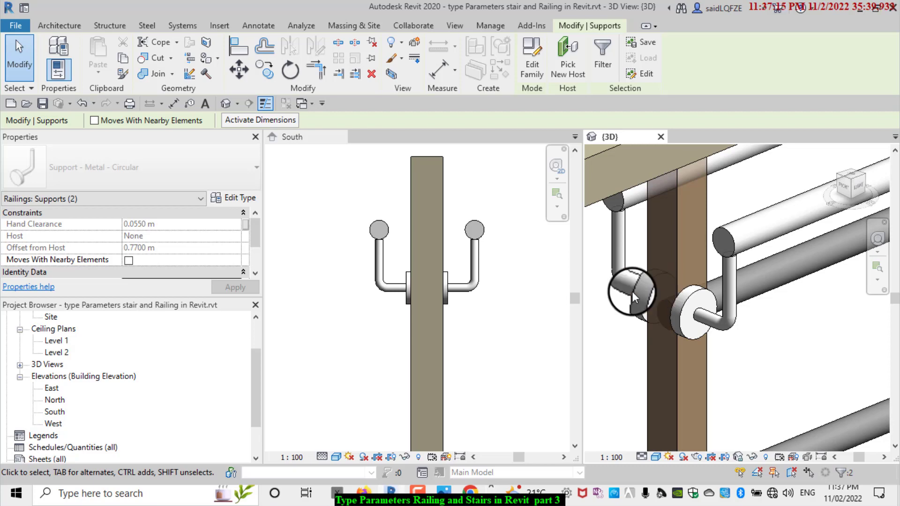
scroll(431, 308, down, 2)
scroll(369, 304, down, 2)
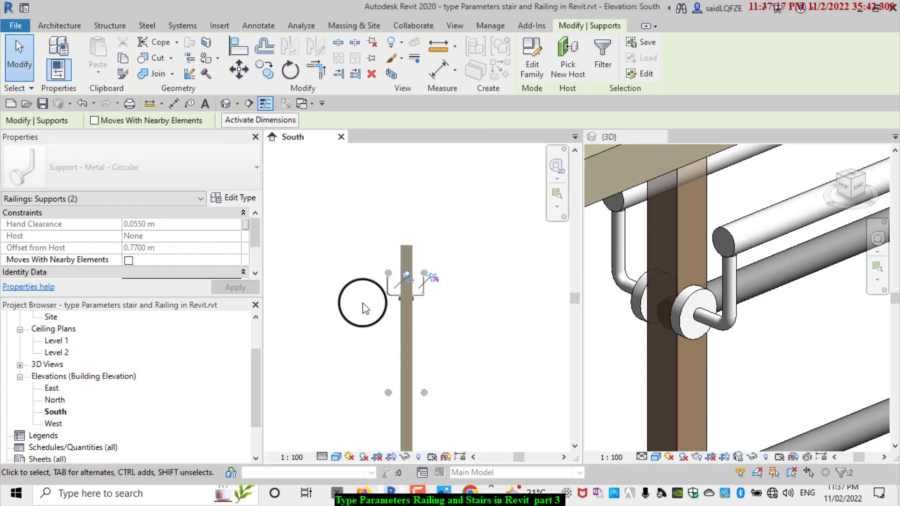
scroll(618, 299, down, 3)
scroll(679, 305, down, 2)
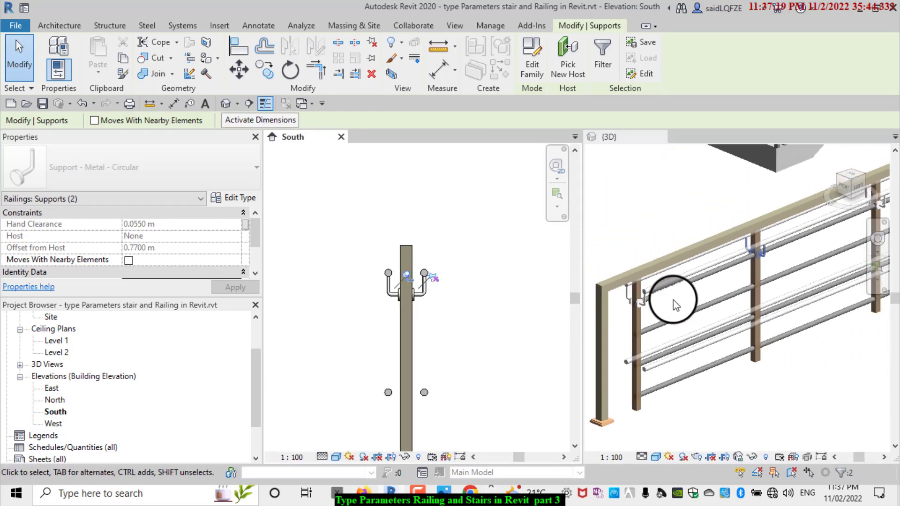
scroll(666, 304, down, 3)
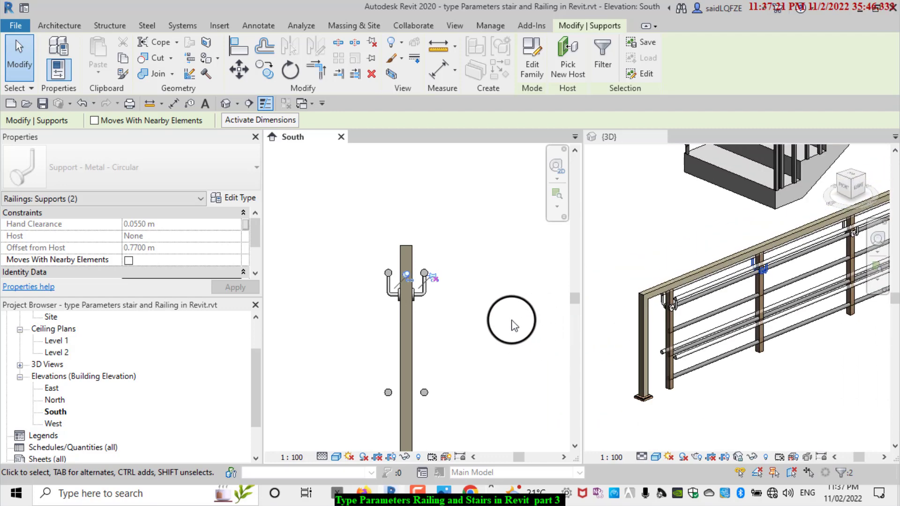
scroll(514, 321, down, 1)
scroll(694, 311, down, 2)
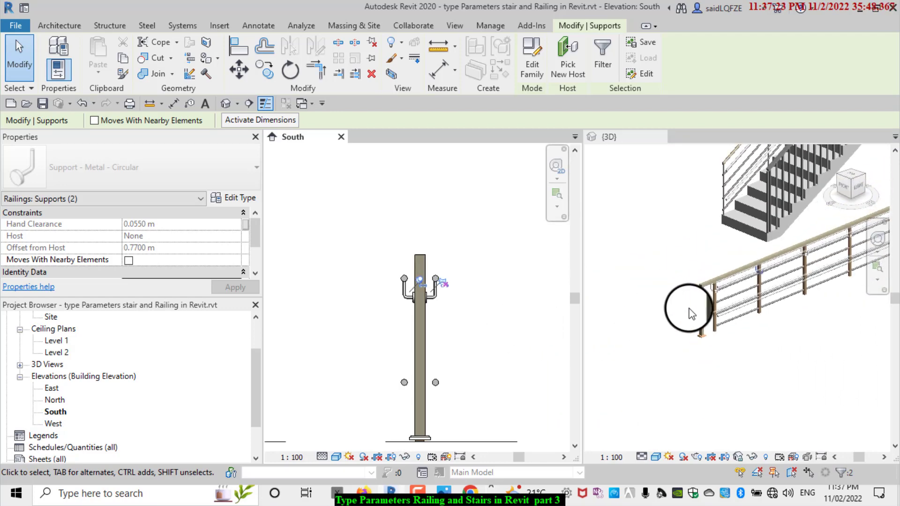
scroll(689, 315, down, 1)
scroll(705, 291, up, 2)
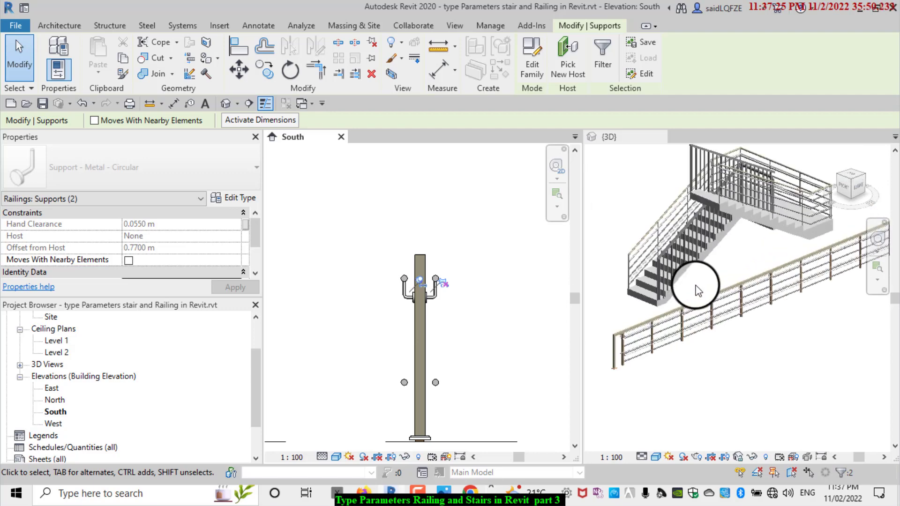
scroll(751, 323, up, 2)
scroll(774, 361, down, 3)
middle_click(718, 297)
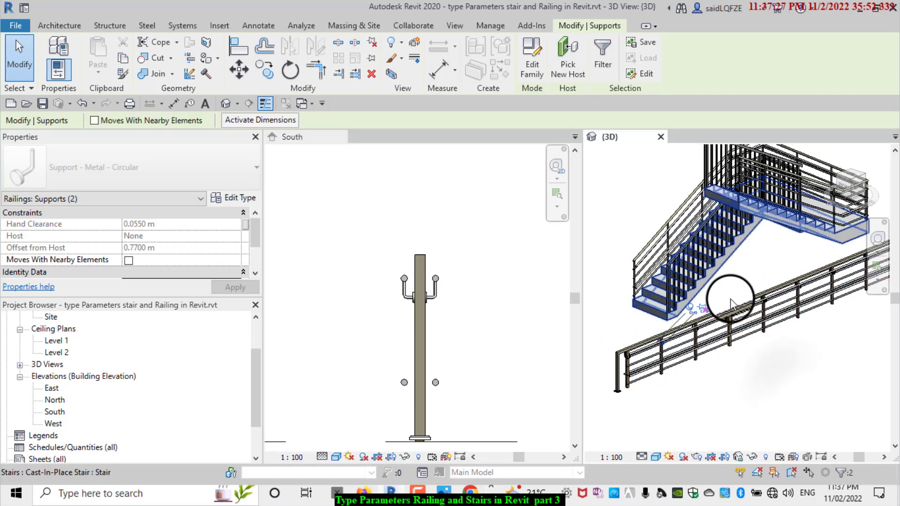
click(786, 393)
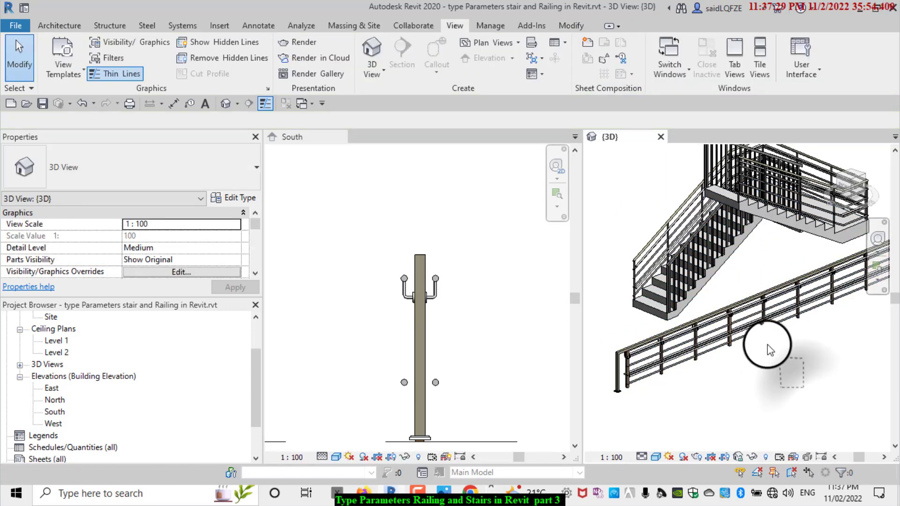
click(750, 321)
drag(752, 322, 748, 419)
click(685, 357)
Zoom to the stair and select its Bottom Rail Stairs 900mm Pipe 3 railing.
scroll(629, 323, up, 2)
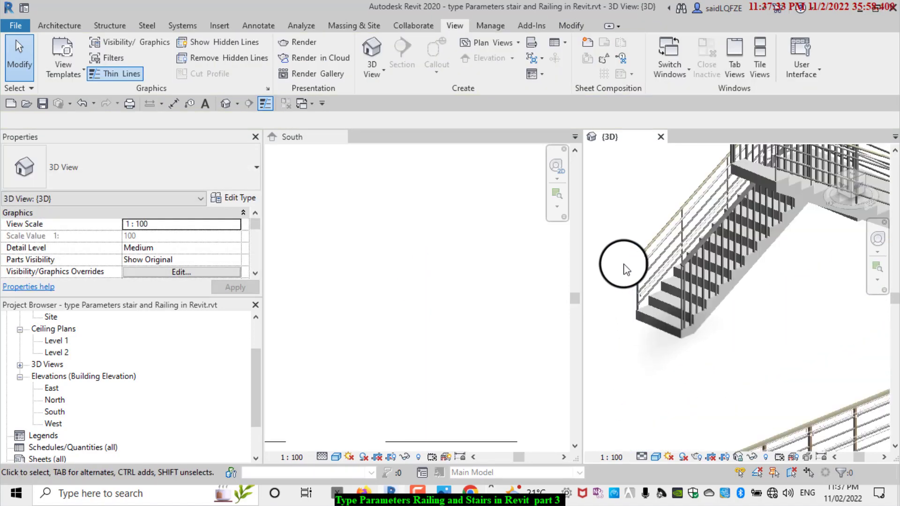
scroll(626, 266, up, 2)
scroll(626, 267, up, 2)
scroll(677, 316, up, 1)
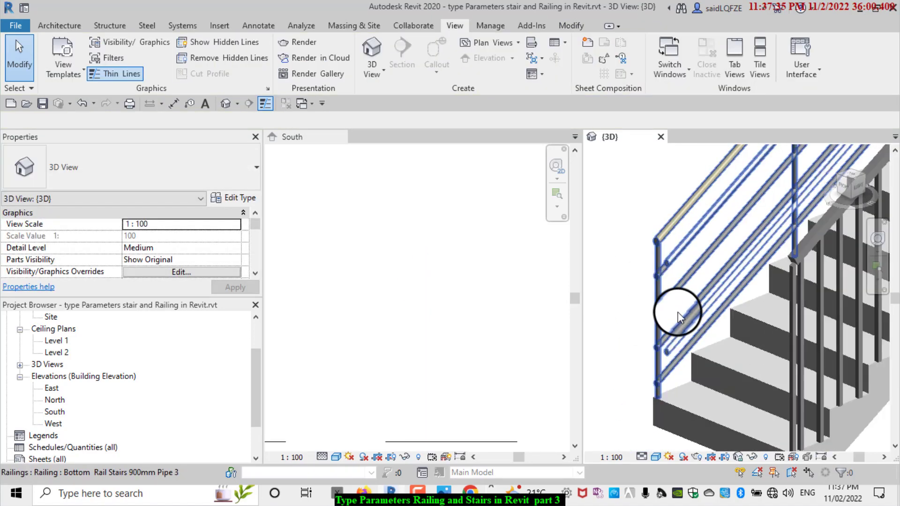
scroll(665, 277, up, 1)
scroll(656, 263, up, 1)
click(657, 262)
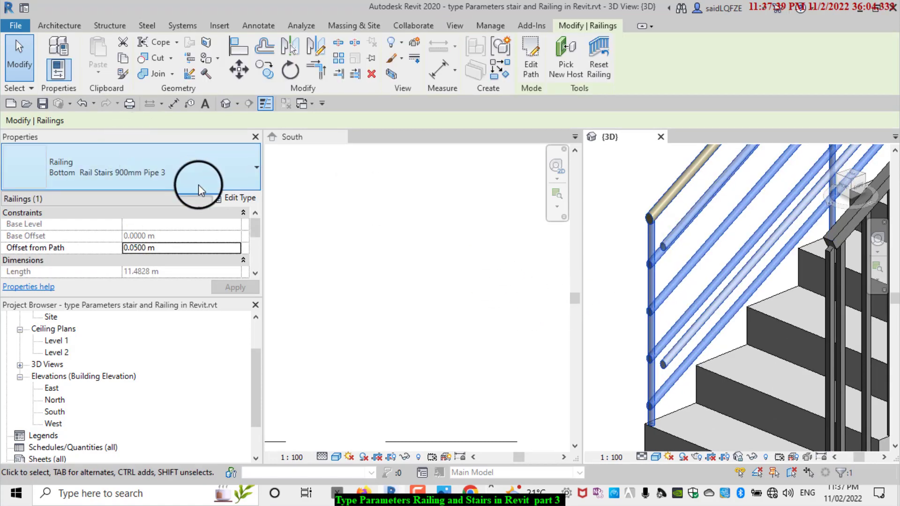
Give the Top Handrail Stairs Type 2 handrail Support - Metal - Circular supports.
click(234, 199)
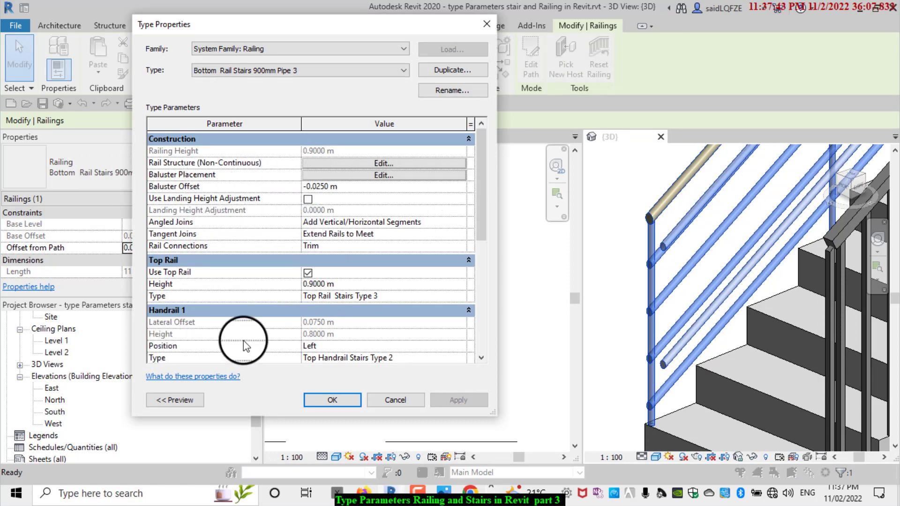
drag(480, 206, 482, 251)
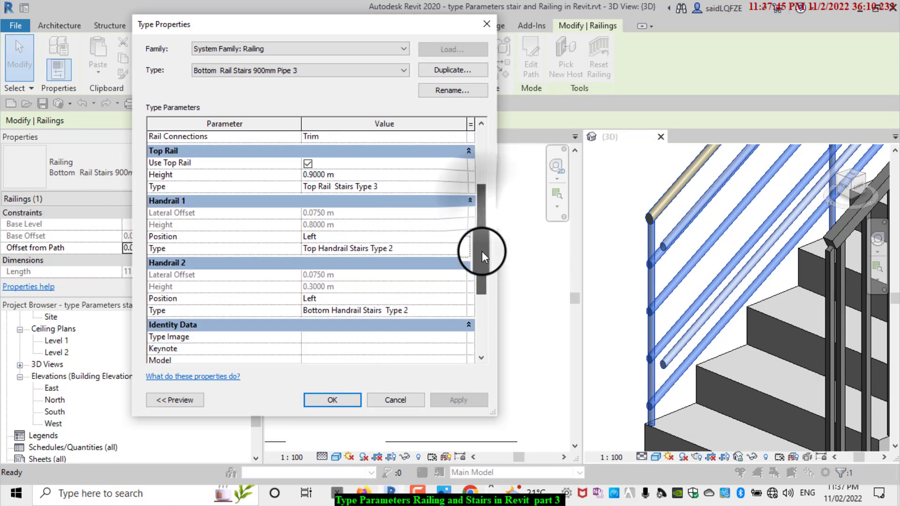
click(464, 249)
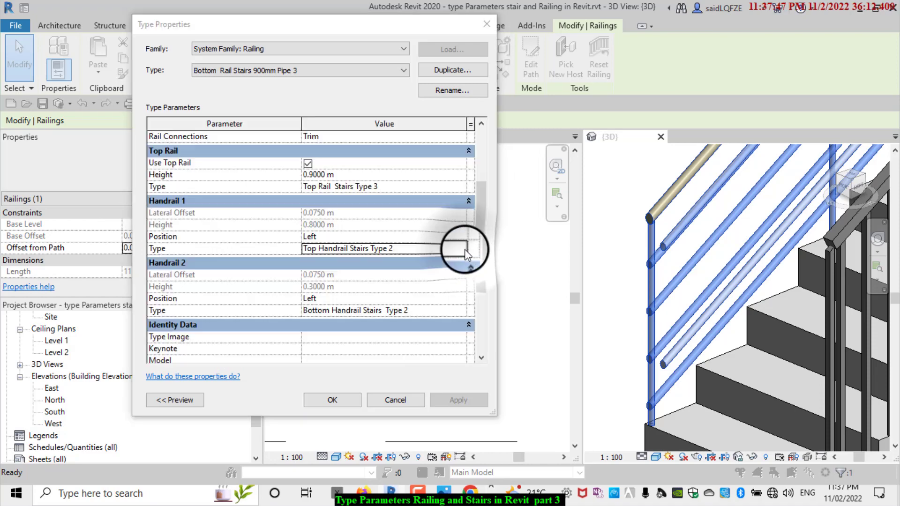
drag(482, 226, 486, 293)
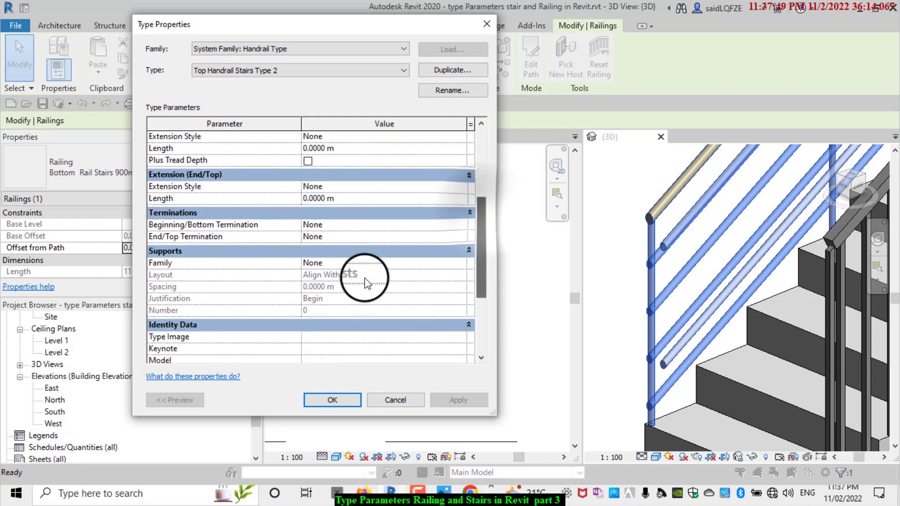
click(459, 264)
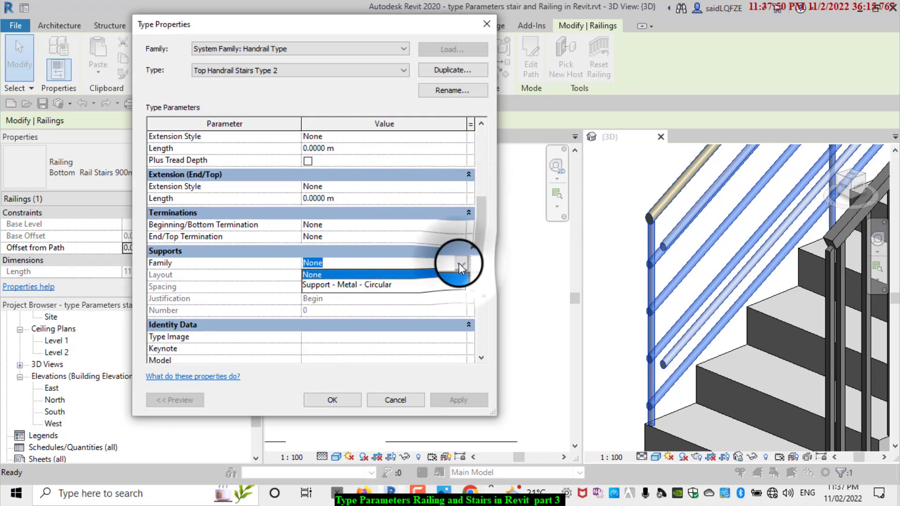
click(324, 283)
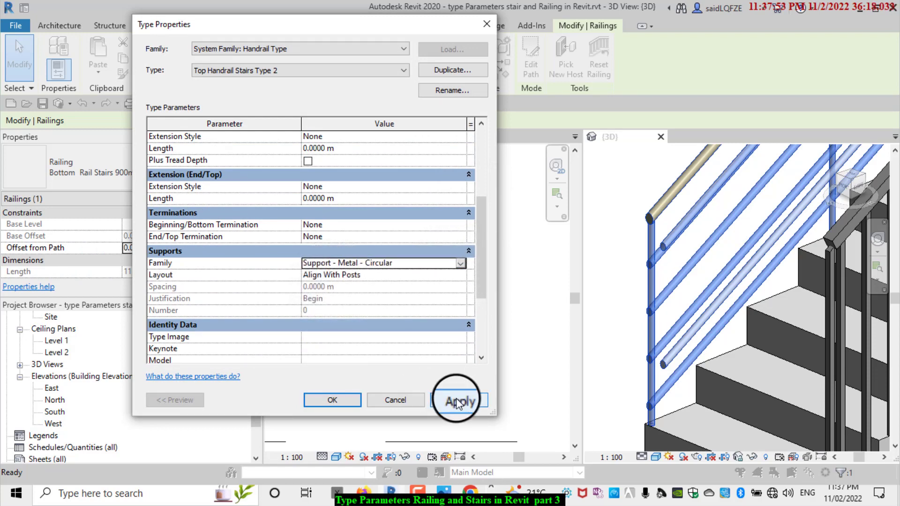
Lay out the supports at a fixed 1.0000 m spacing and confirm both type dialogs.
click(457, 277)
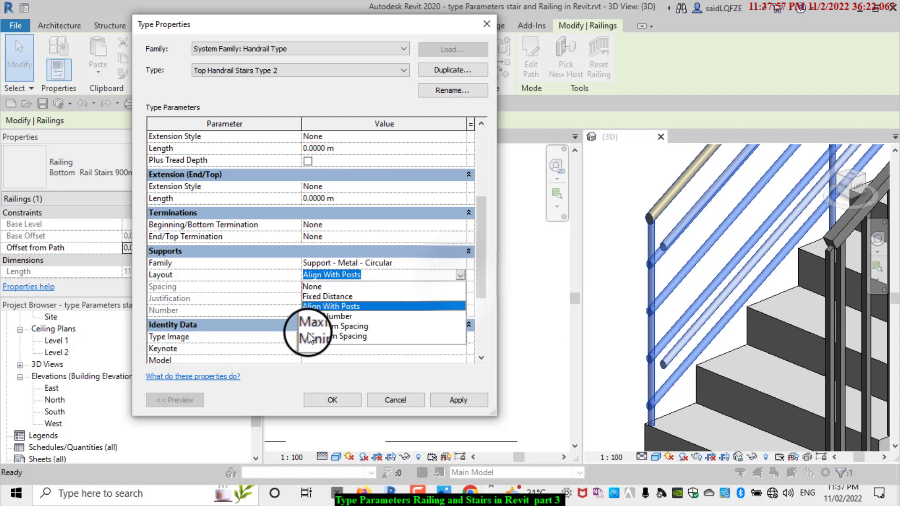
click(322, 297)
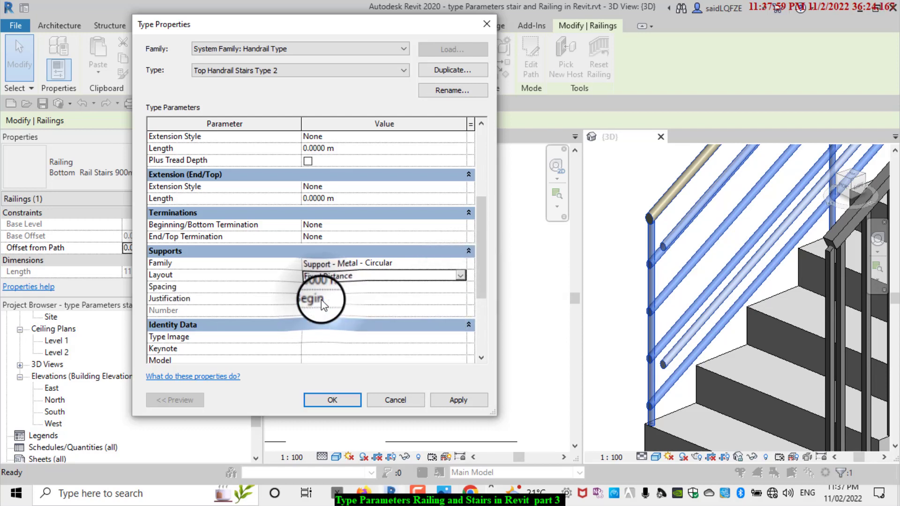
click(352, 288)
double_click(355, 291)
text(1)
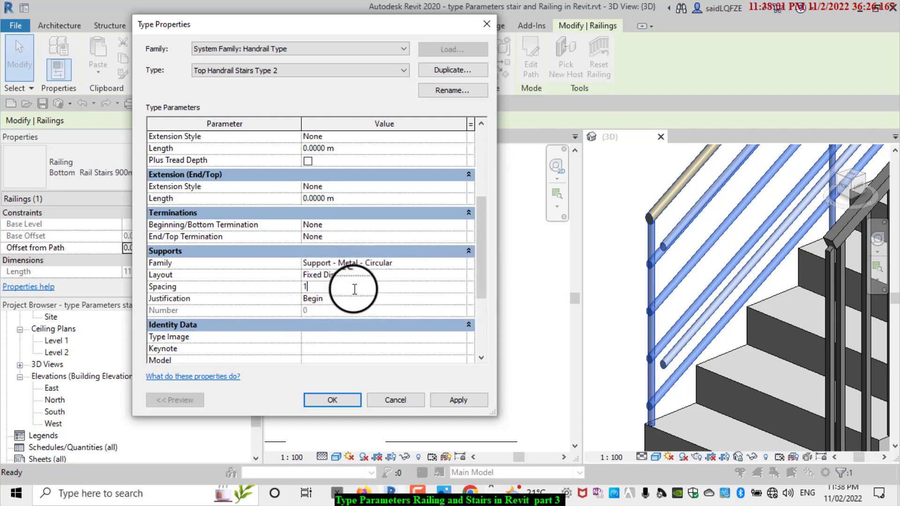
click(453, 404)
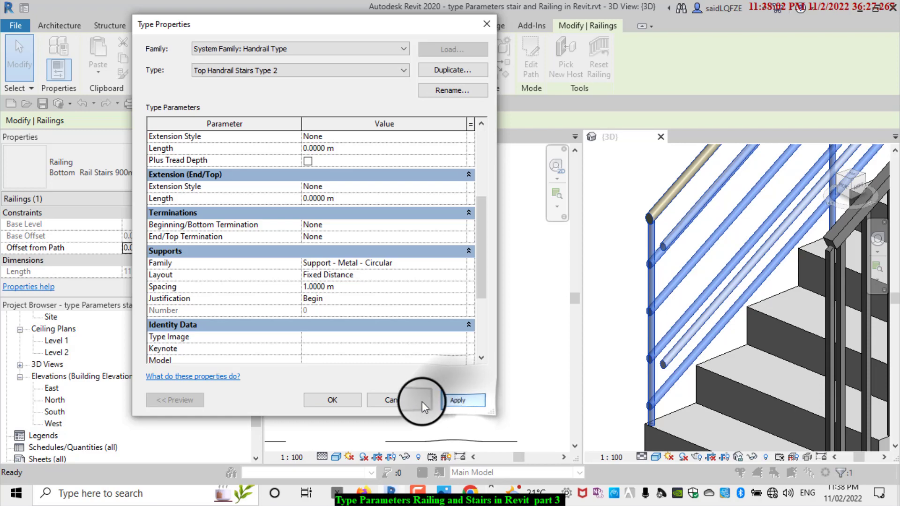
click(332, 401)
click(333, 401)
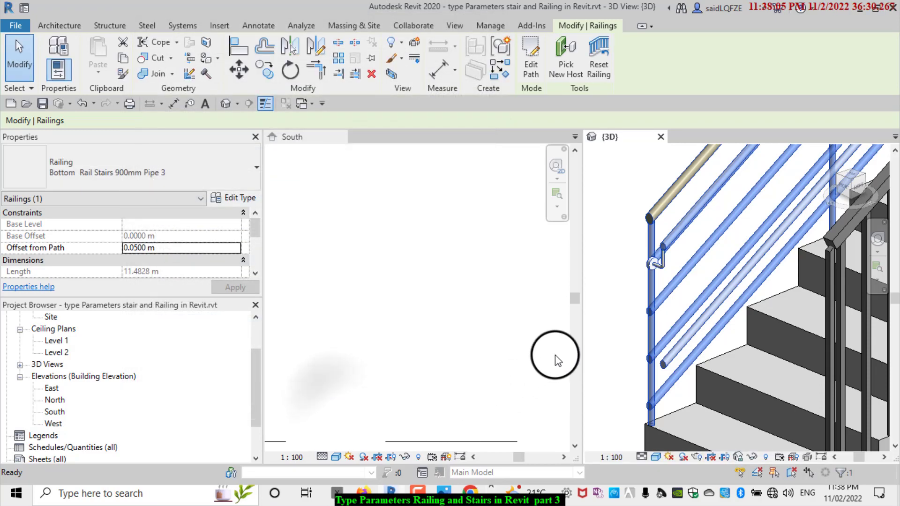
Close the South elevation view tab.
scroll(706, 336, down, 2)
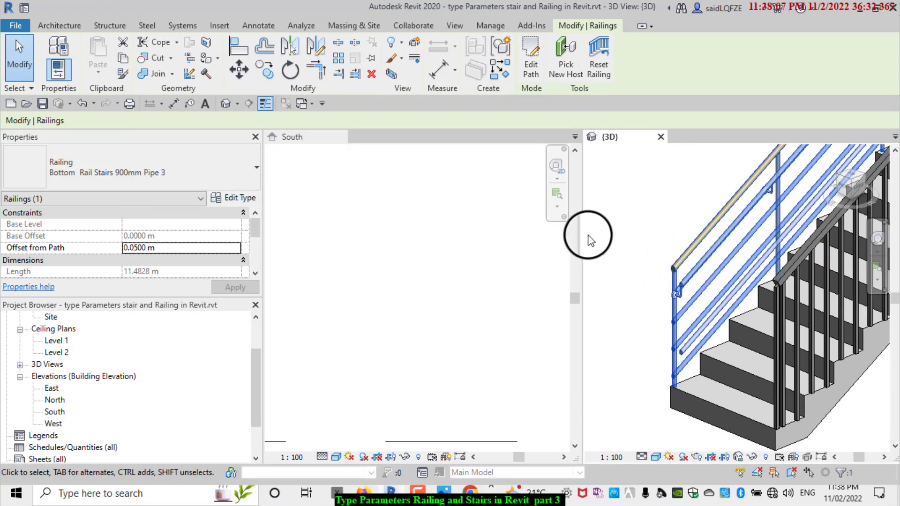
scroll(590, 240, down, 1)
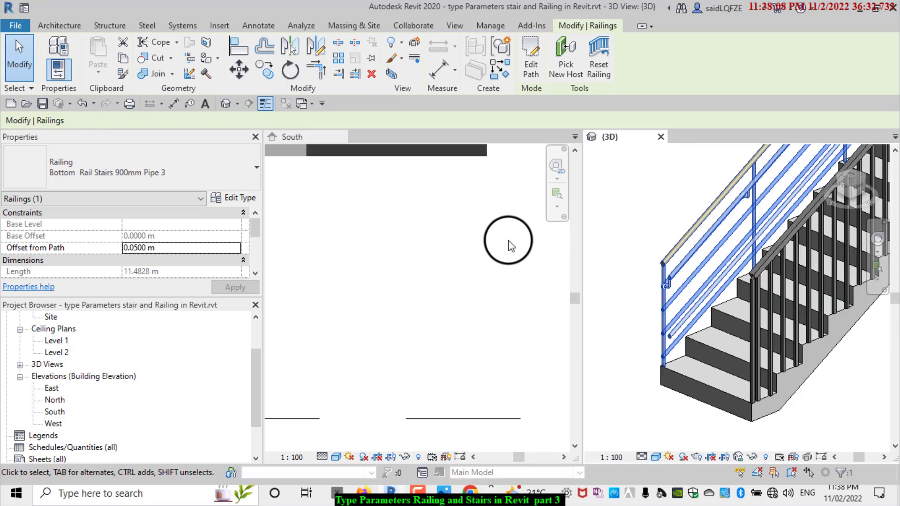
click(341, 136)
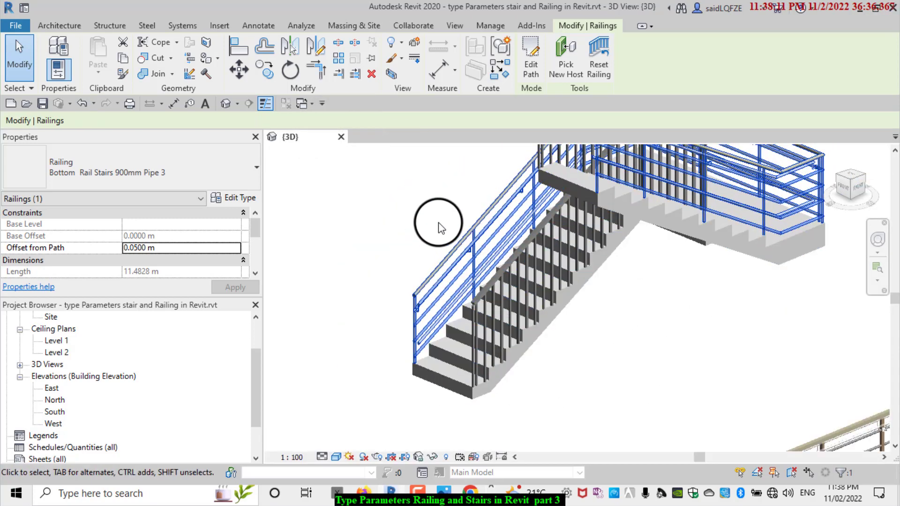
Zoom around the stair railing in 3D to inspect the new circular supports, then clear the selection.
scroll(378, 279, up, 2)
scroll(428, 392, up, 2)
scroll(426, 306, up, 2)
scroll(436, 396, up, 1)
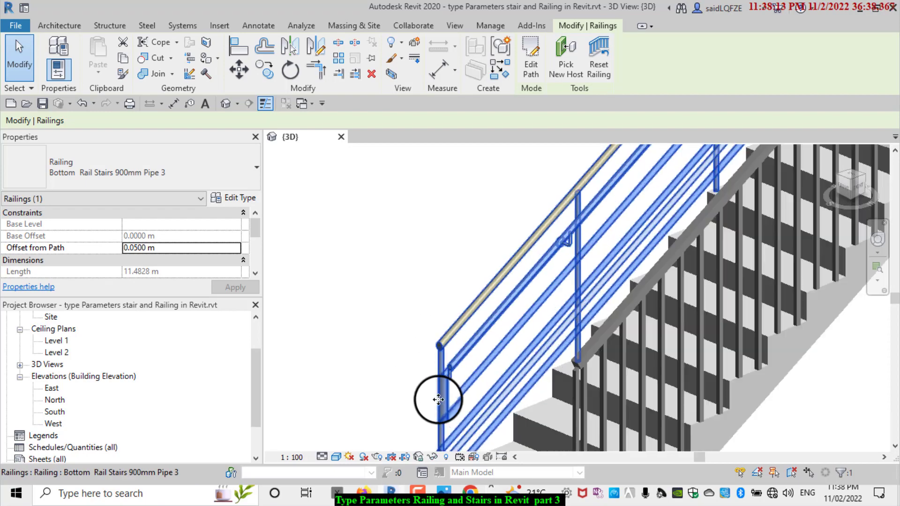
scroll(458, 362, up, 1)
scroll(402, 387, down, 1)
scroll(446, 331, down, 2)
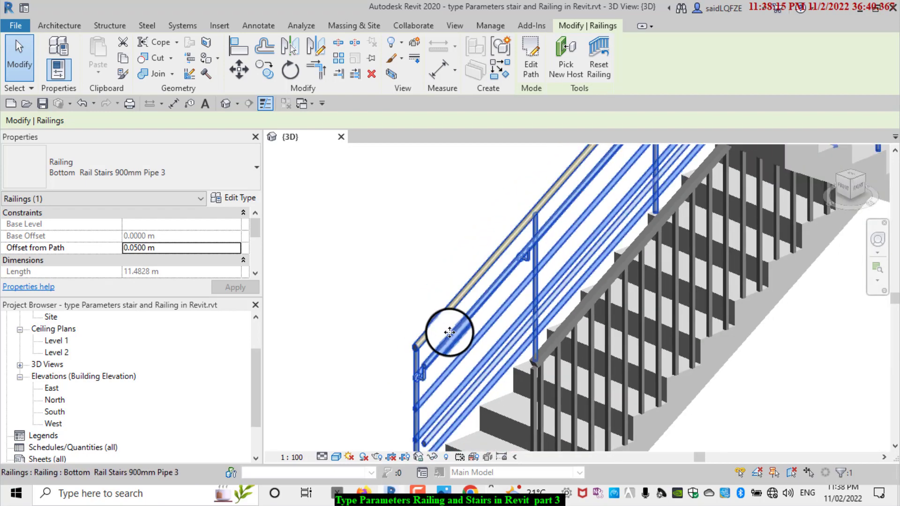
scroll(525, 299, down, 2)
scroll(609, 215, down, 2)
scroll(562, 360, down, 1)
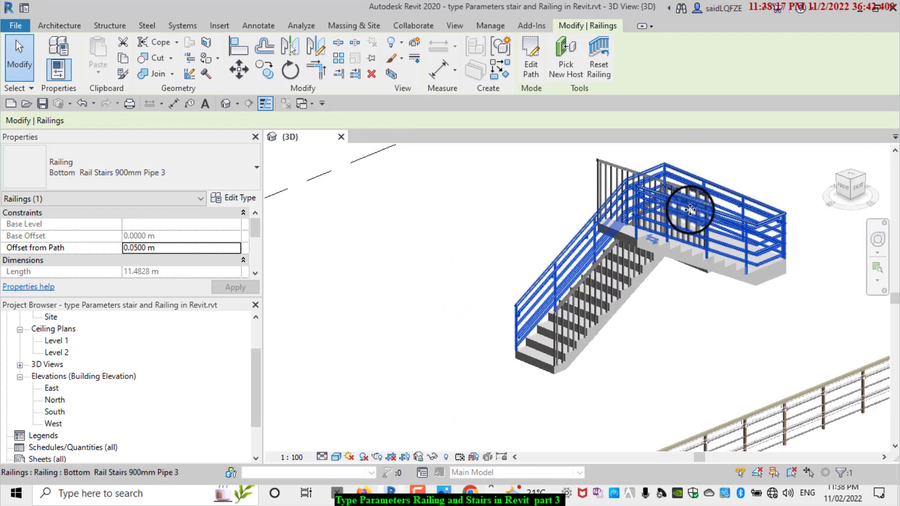
scroll(741, 197, up, 3)
scroll(739, 195, up, 1)
scroll(703, 178, up, 2)
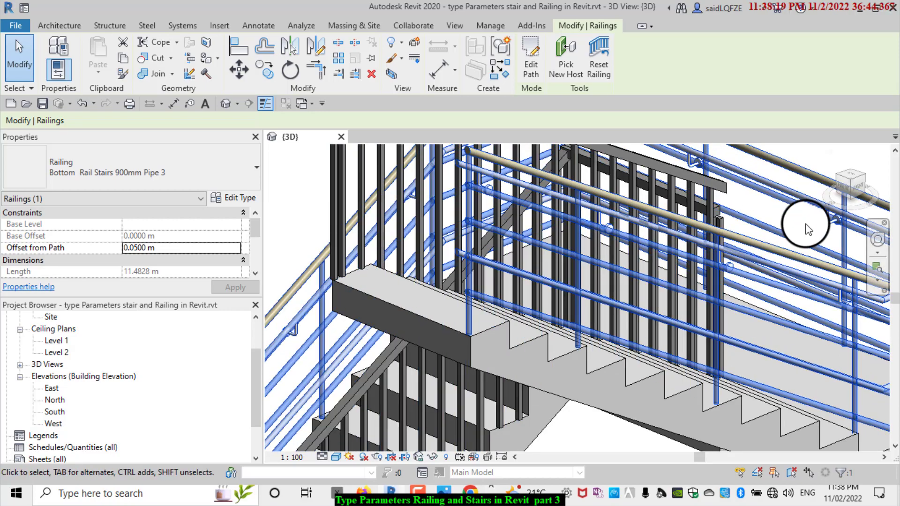
scroll(576, 257, down, 3)
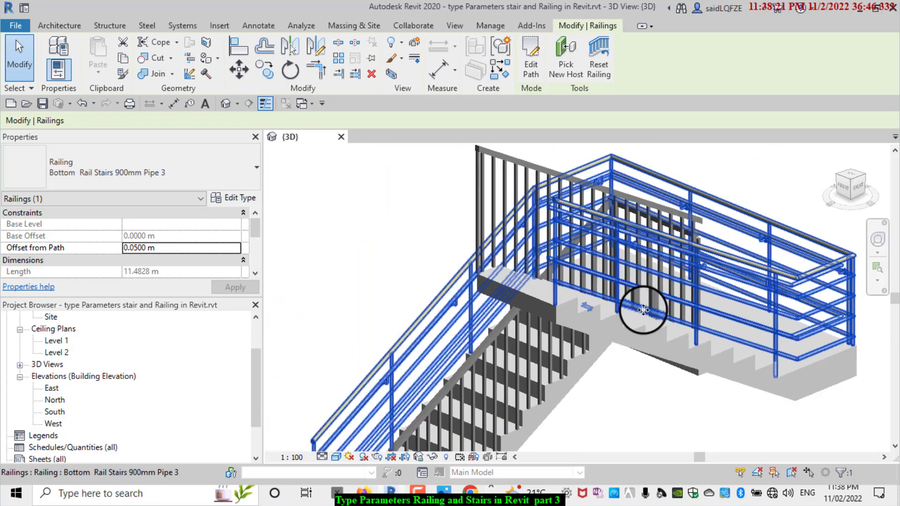
scroll(372, 352, up, 2)
scroll(513, 430, up, 2)
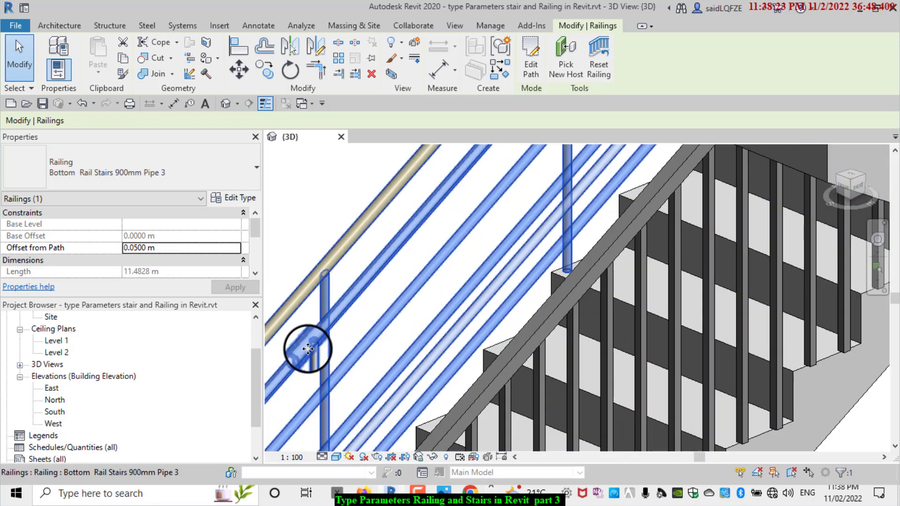
scroll(595, 412, down, 2)
scroll(413, 396, up, 1)
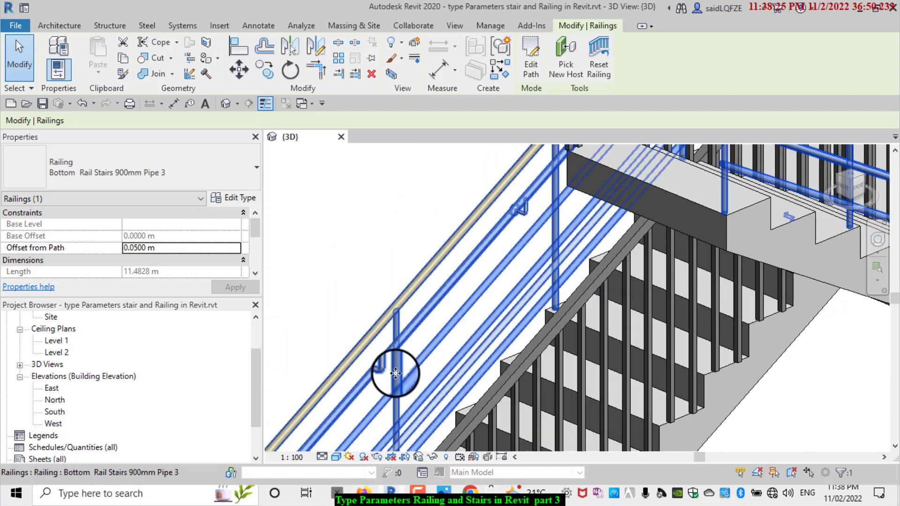
scroll(678, 291, down, 2)
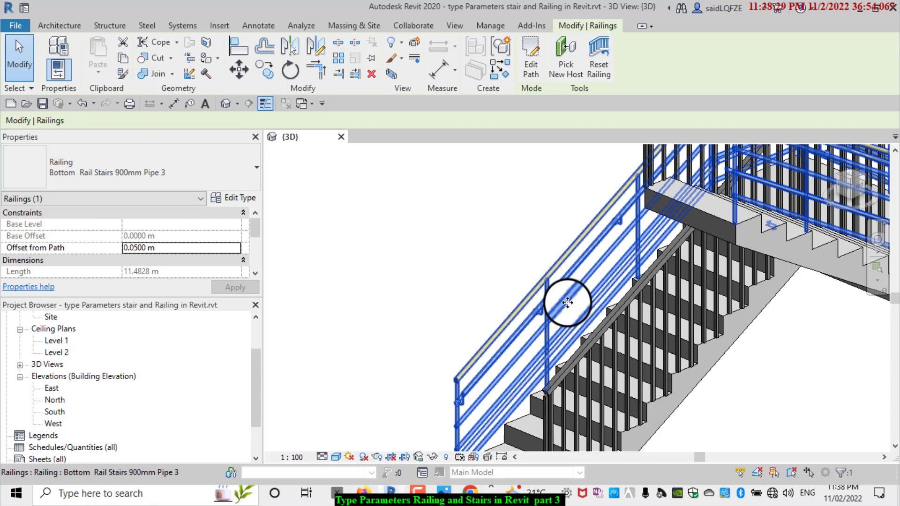
scroll(548, 312, down, 2)
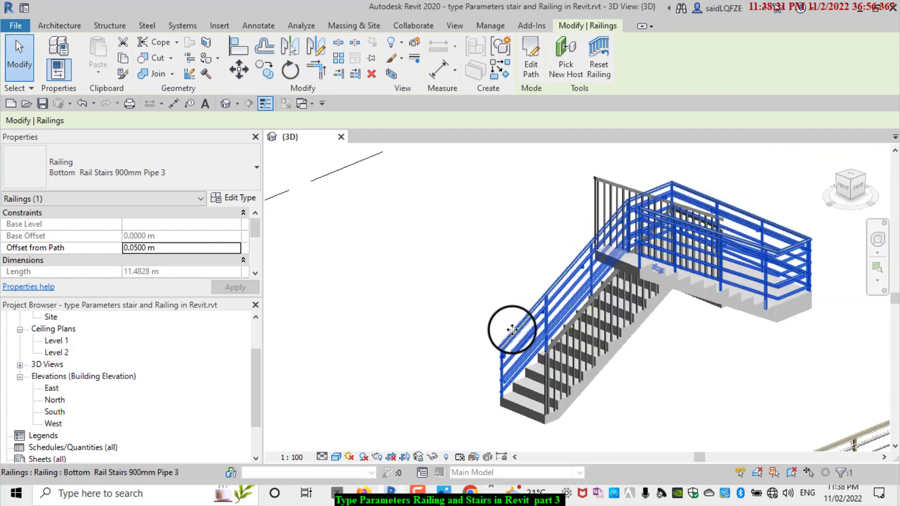
scroll(511, 373, up, 1)
scroll(514, 372, up, 1)
scroll(516, 374, up, 1)
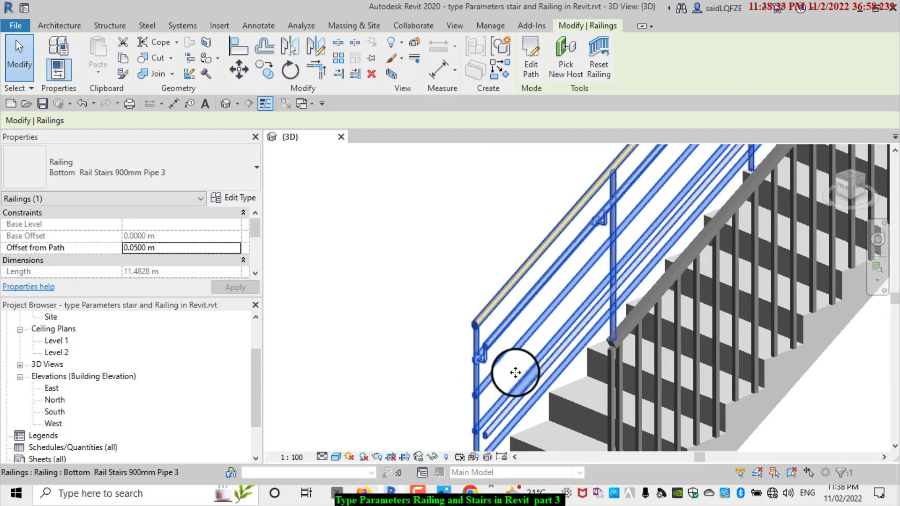
scroll(474, 388, up, 2)
scroll(438, 435, up, 2)
scroll(469, 281, down, 1)
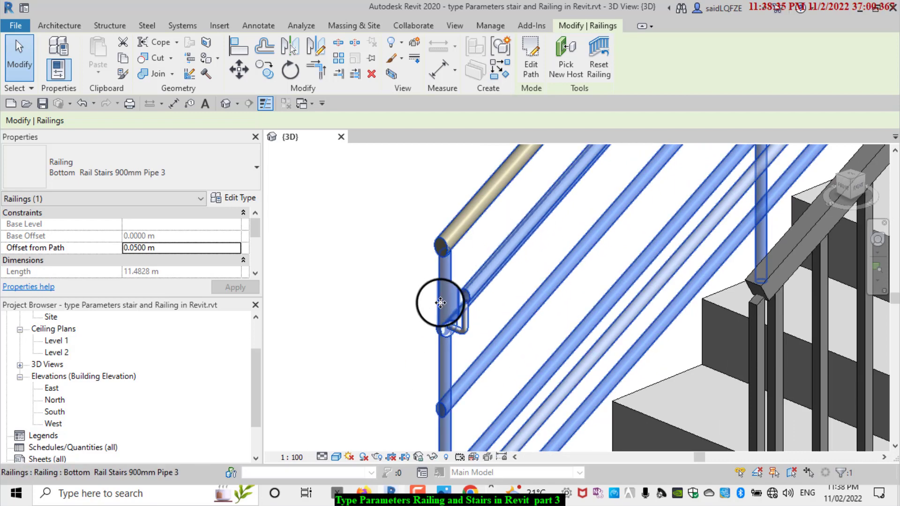
scroll(440, 220, down, 1)
scroll(483, 266, up, 1)
scroll(460, 287, up, 1)
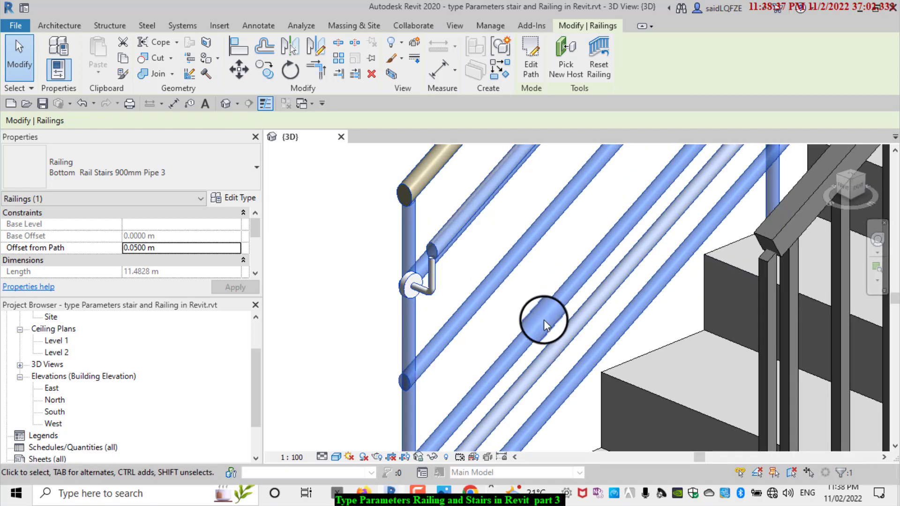
scroll(528, 255, down, 2)
scroll(518, 301, down, 1)
scroll(553, 328, up, 1)
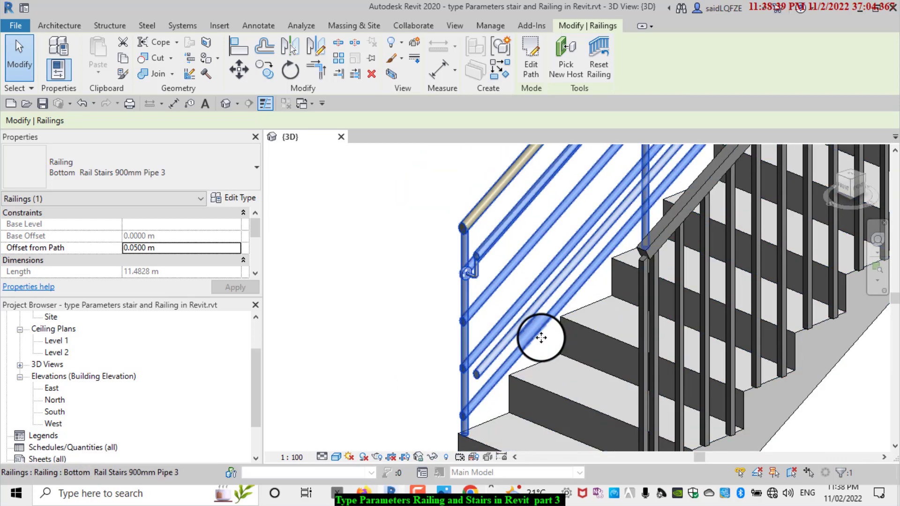
key(Escape)
Window-select the lower railing end and filter it down to the single Railings: Supports element.
drag(545, 338, 436, 234)
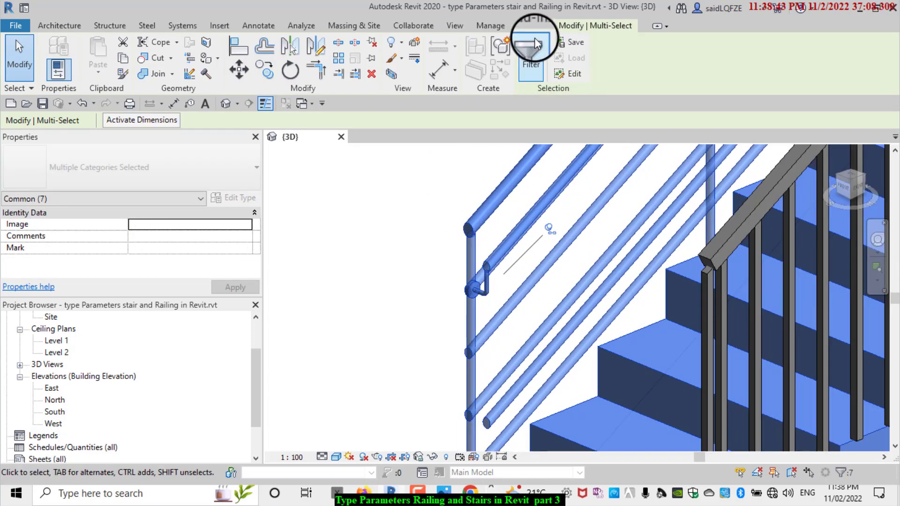
click(528, 51)
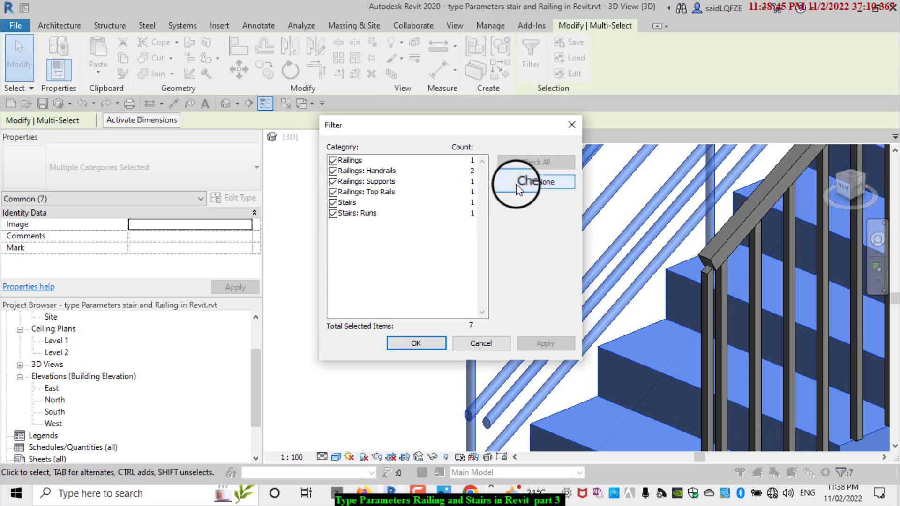
click(516, 183)
click(333, 182)
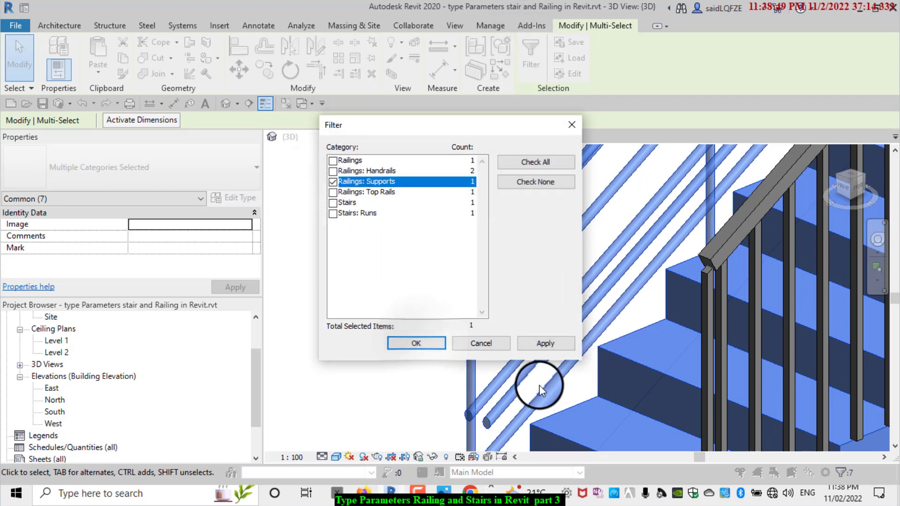
click(417, 343)
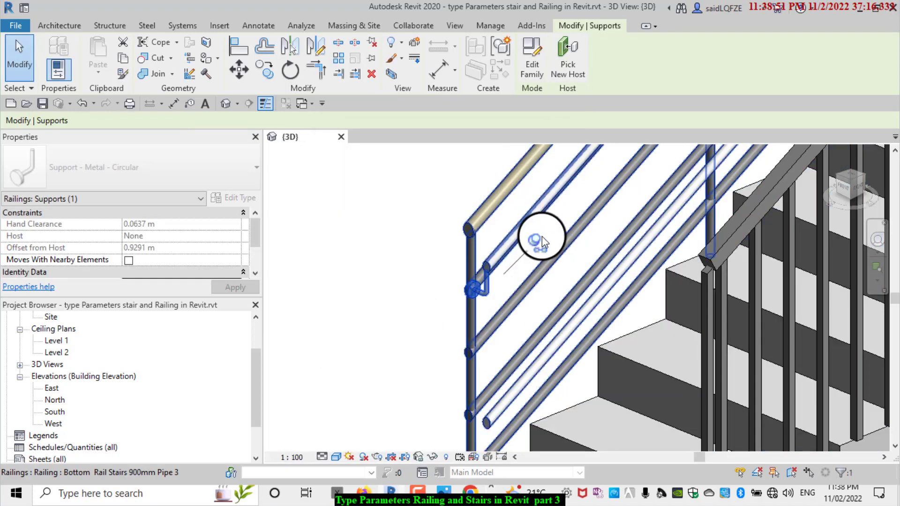
scroll(539, 240, up, 2)
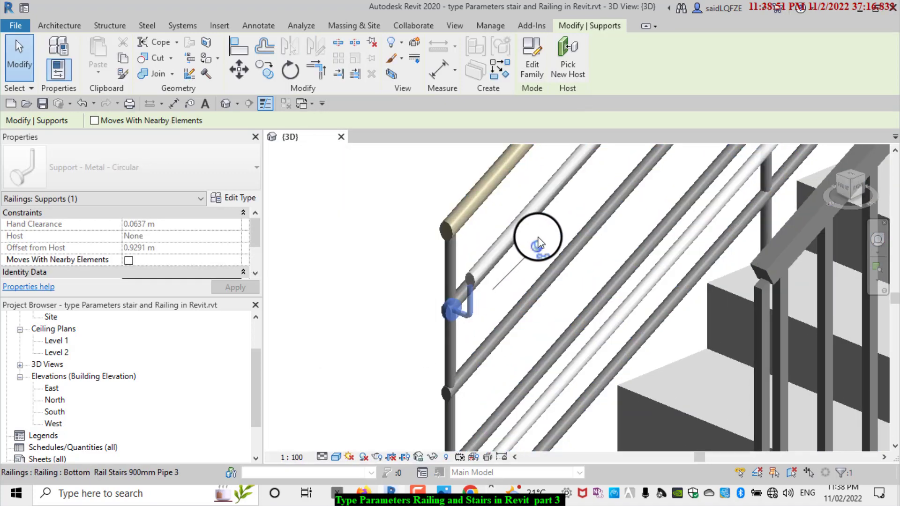
click(375, 40)
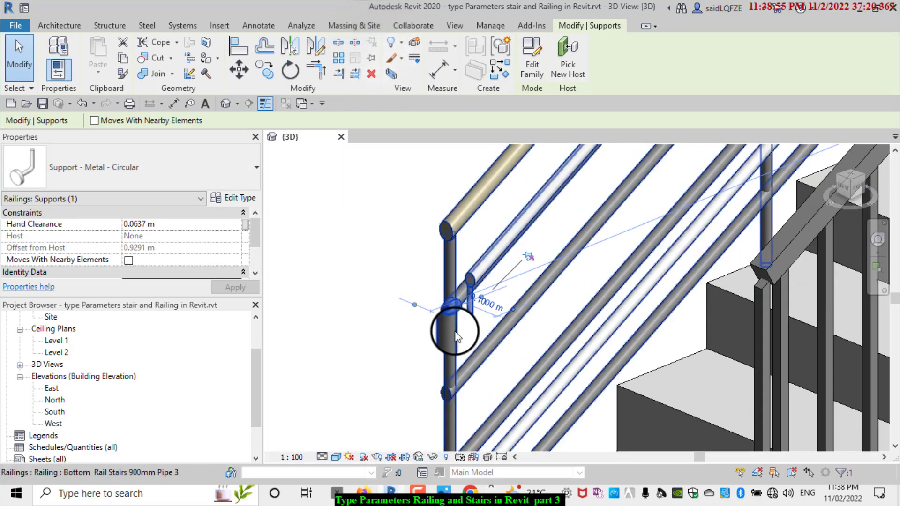
Set the support's Hand Clearance to 0.0550 m and apply it.
scroll(458, 336, up, 2)
scroll(442, 322, up, 2)
click(159, 226)
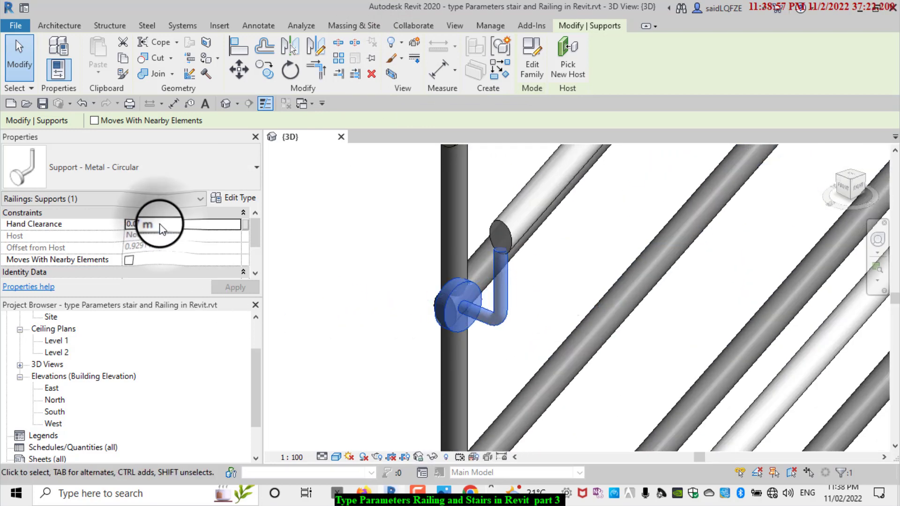
drag(162, 226, 135, 226)
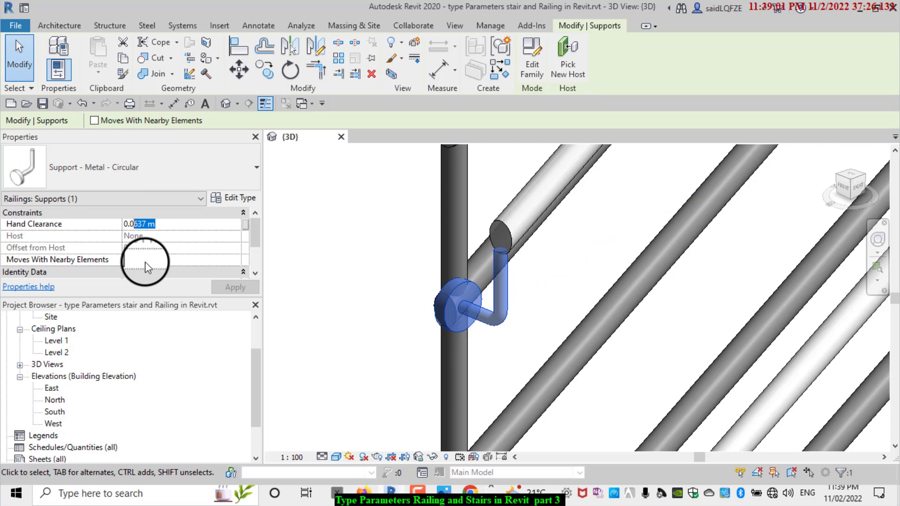
text(550)
click(229, 289)
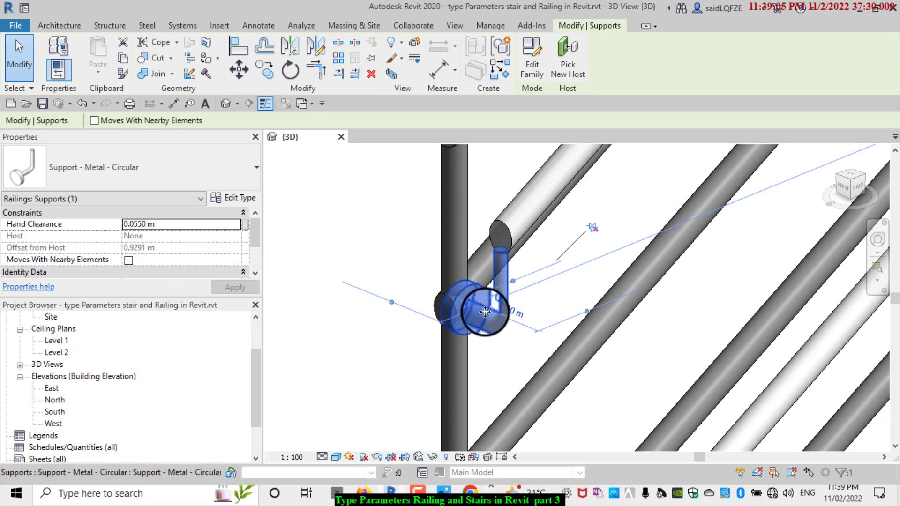
Open the Support - Metal - Circular type properties and move the dialog to the left.
click(233, 201)
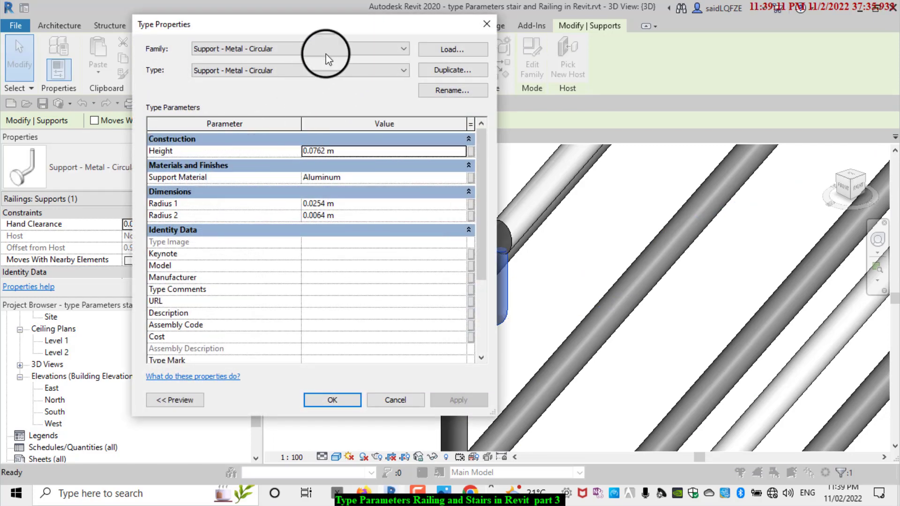
drag(296, 21, 222, 20)
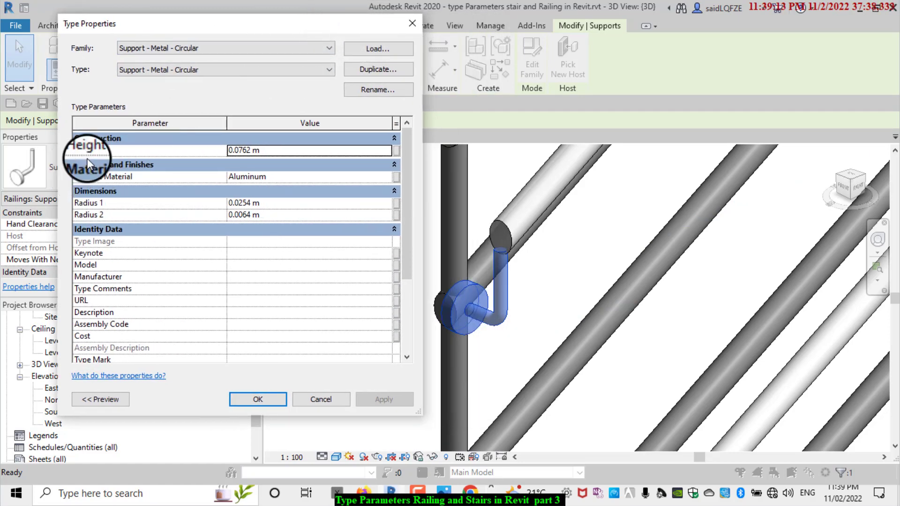
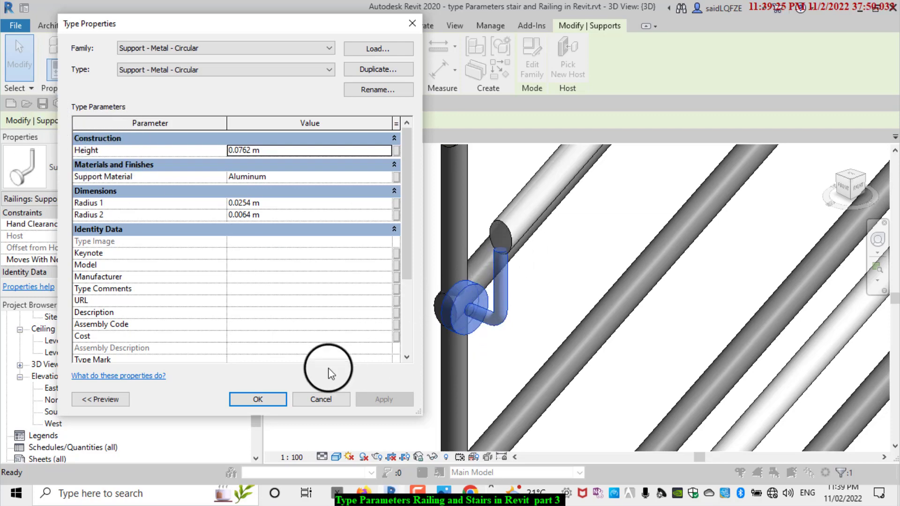
Cancel the handrail support's Type Properties unchanged, zoom around the stair, and deselect the support.
click(318, 400)
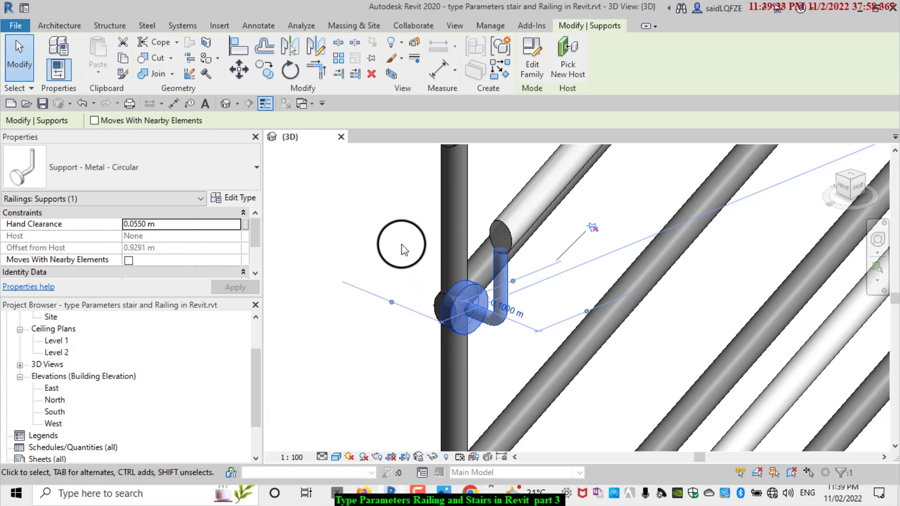
scroll(382, 317, down, 3)
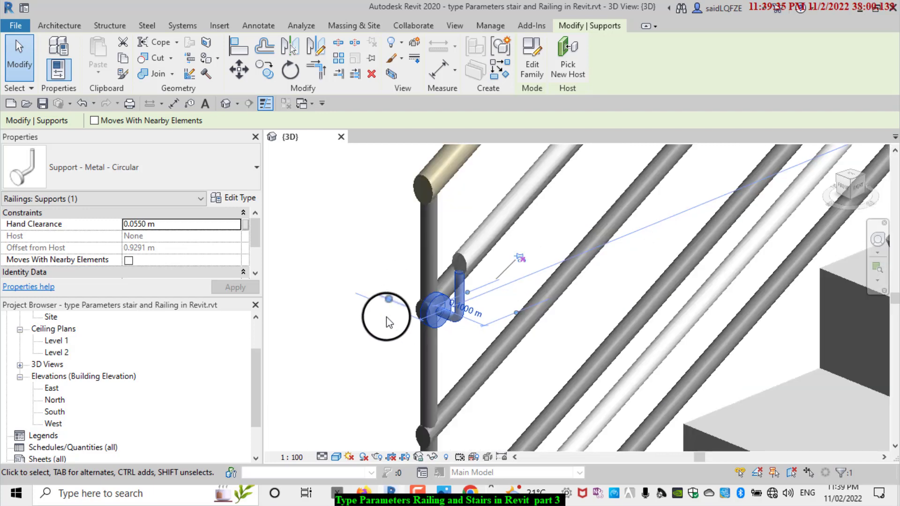
scroll(473, 322, down, 2)
scroll(561, 169, up, 3)
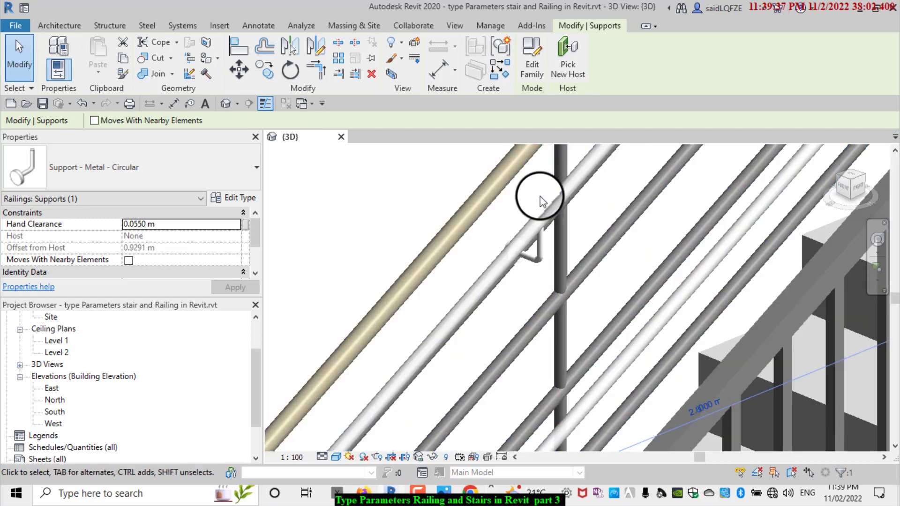
scroll(539, 195, up, 3)
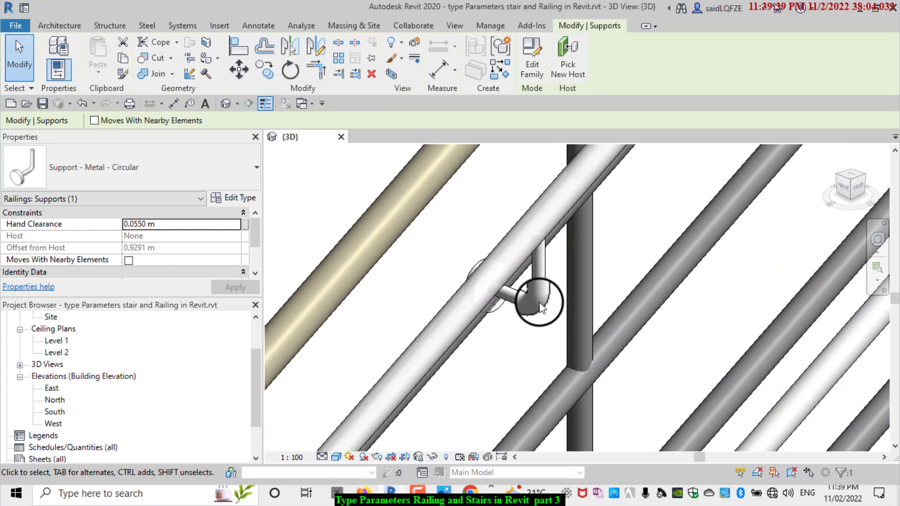
scroll(541, 307, down, 2)
scroll(713, 171, down, 3)
scroll(702, 187, down, 2)
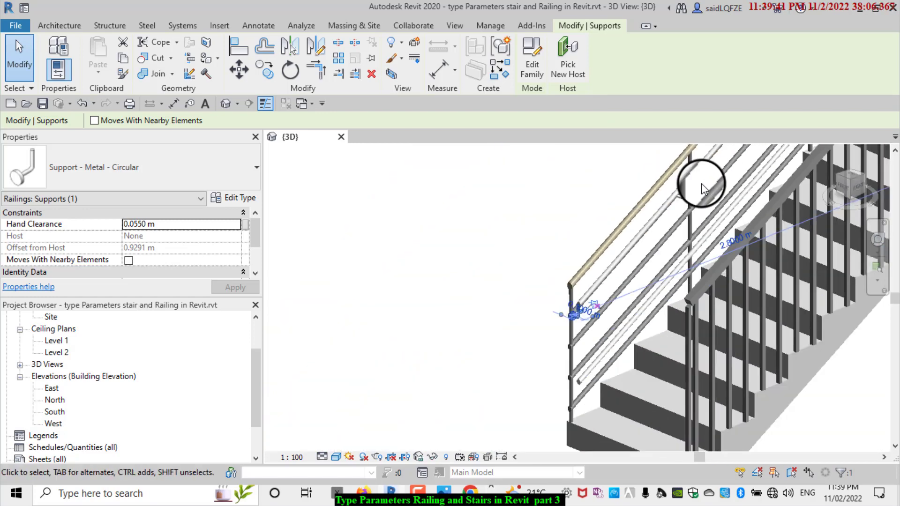
scroll(605, 305, up, 3)
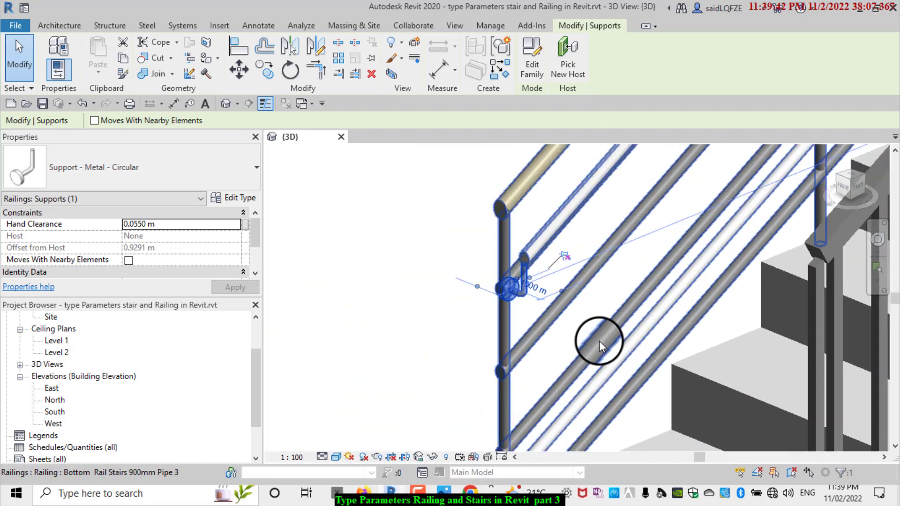
click(589, 298)
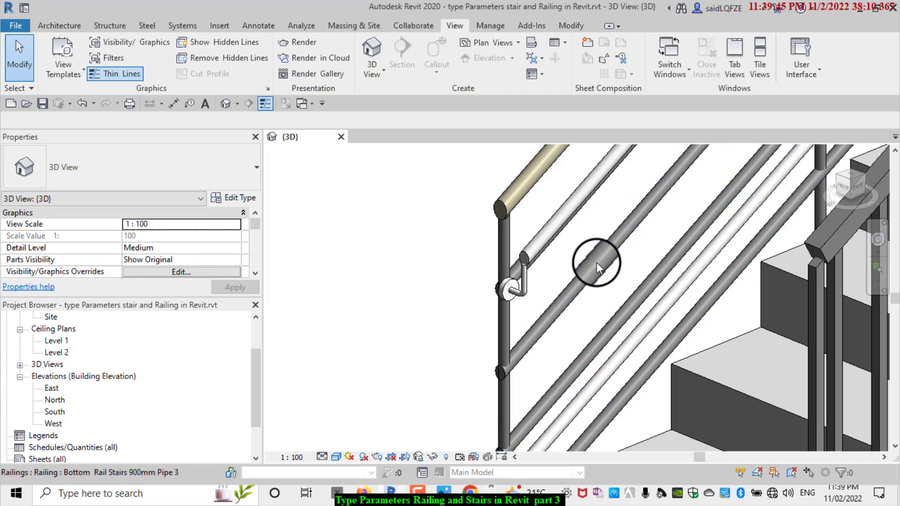
Set the Bottom Rail Stairs 900mm Pipe 3 railing's main-pattern baluster family to Family1.
click(590, 285)
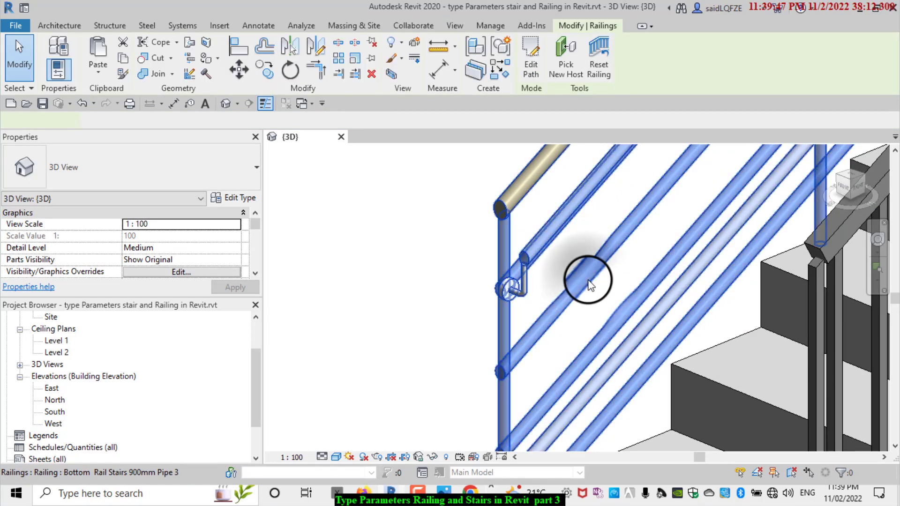
click(247, 198)
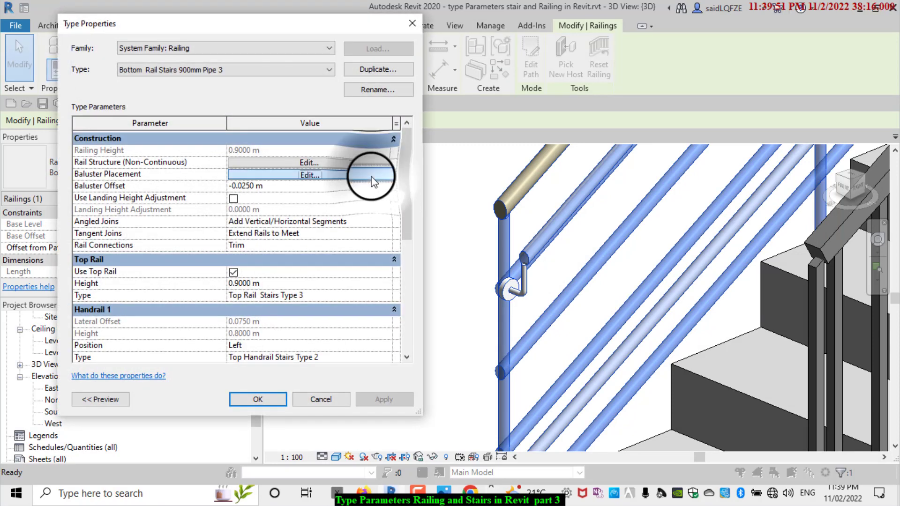
click(372, 178)
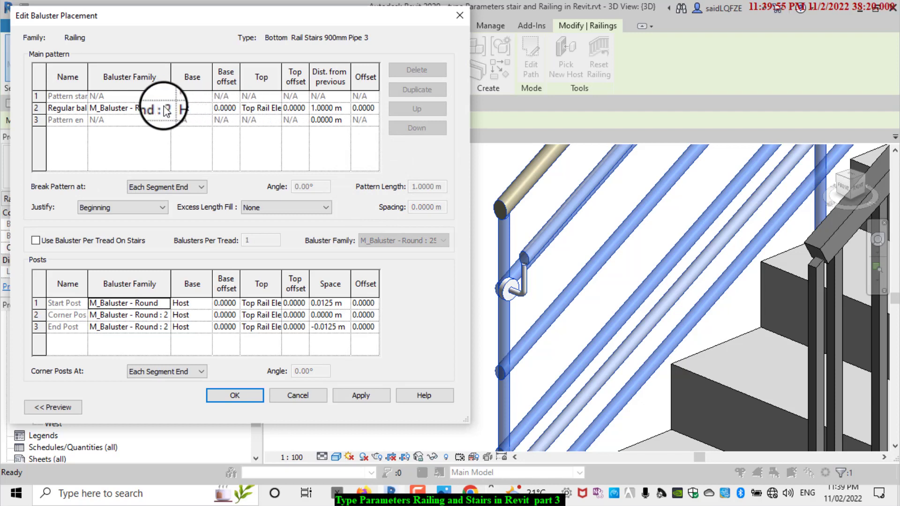
click(166, 111)
click(126, 171)
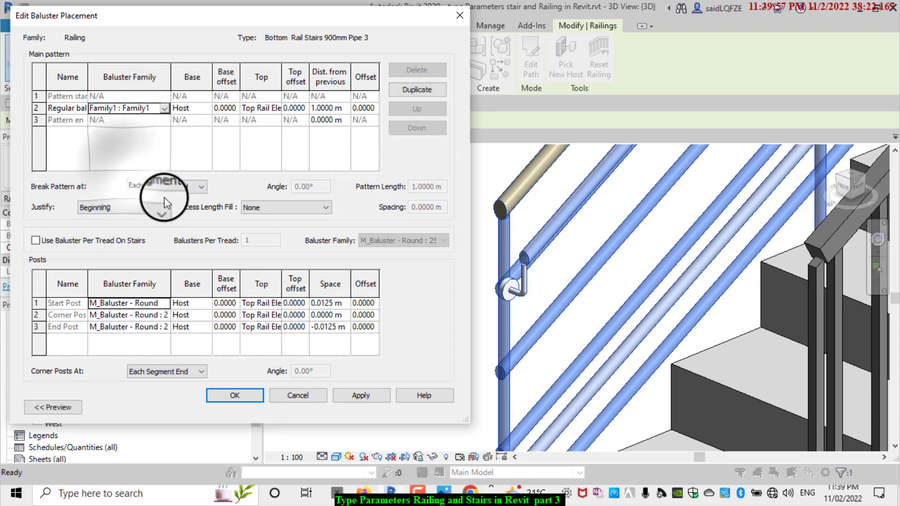
Set the start, corner and end posts to Family1 and confirm the baluster placement.
click(165, 304)
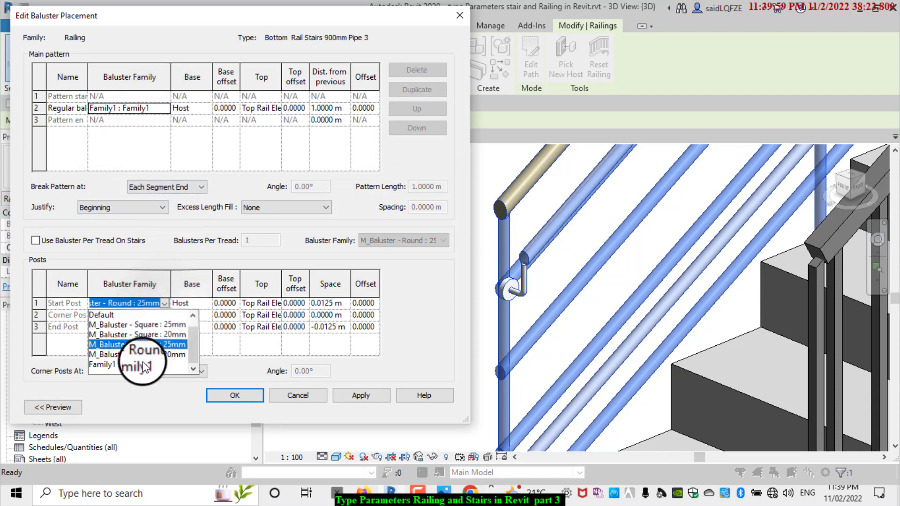
click(141, 365)
click(165, 315)
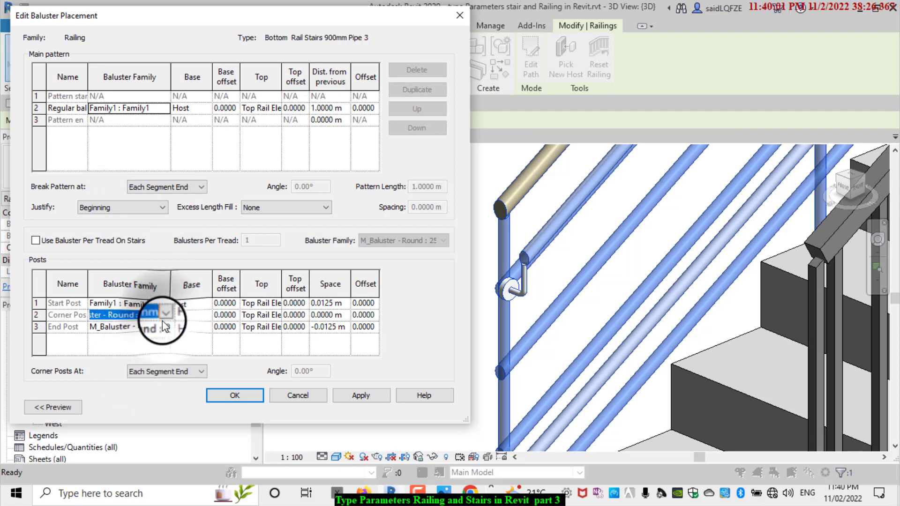
click(142, 382)
click(165, 327)
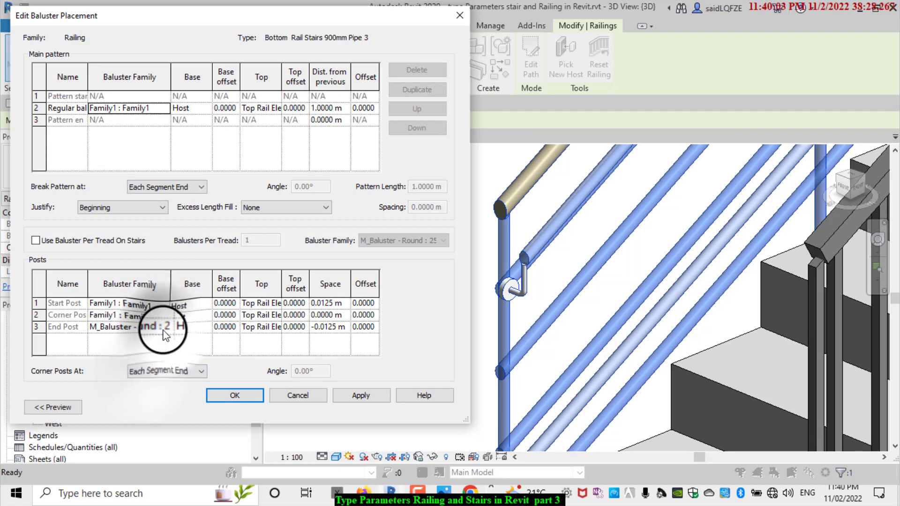
click(148, 389)
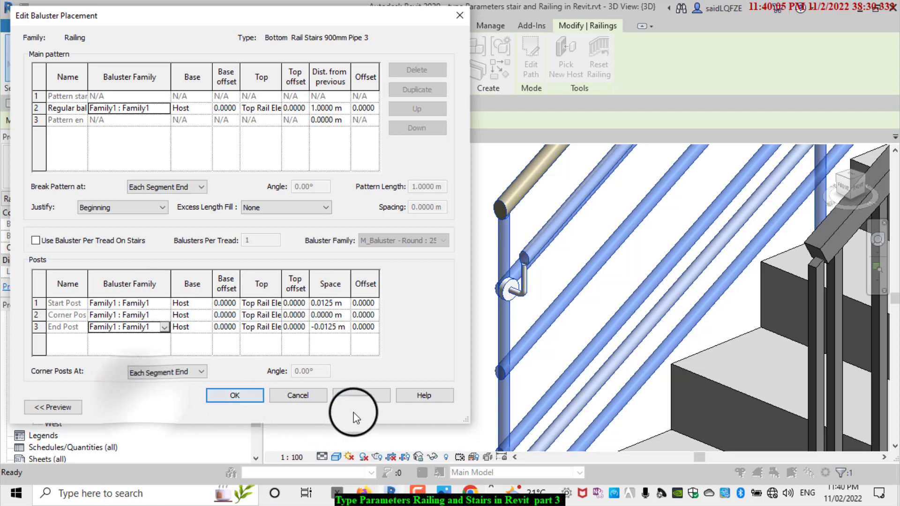
click(347, 396)
click(241, 404)
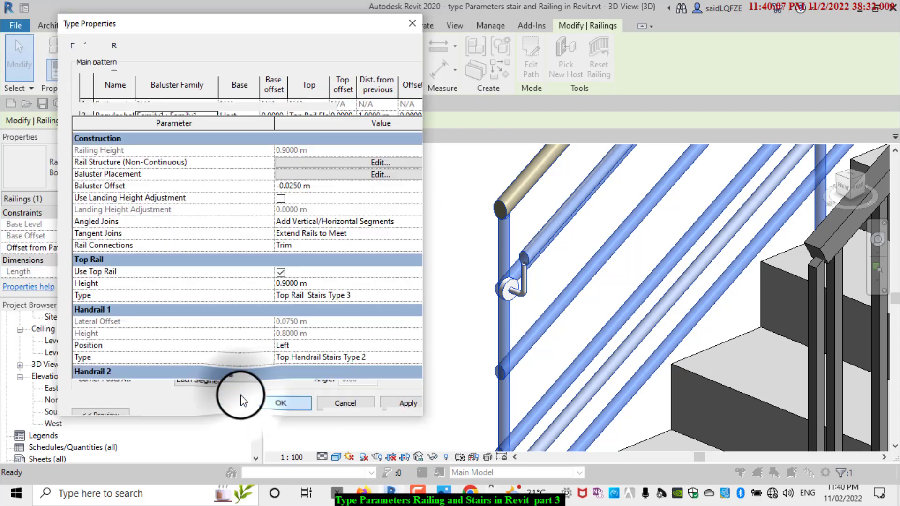
click(243, 402)
Switch Top Rail Stairs Type 3's profile to M_Rectangular Handrail : 50 x 50mm and confirm.
scroll(364, 165, down, 3)
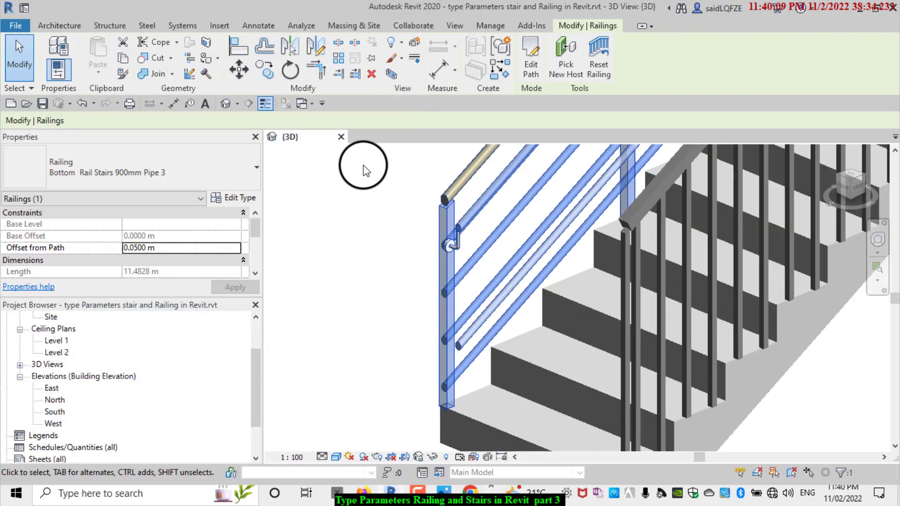
scroll(422, 237, up, 1)
scroll(418, 247, up, 1)
scroll(412, 243, up, 1)
scroll(412, 243, down, 1)
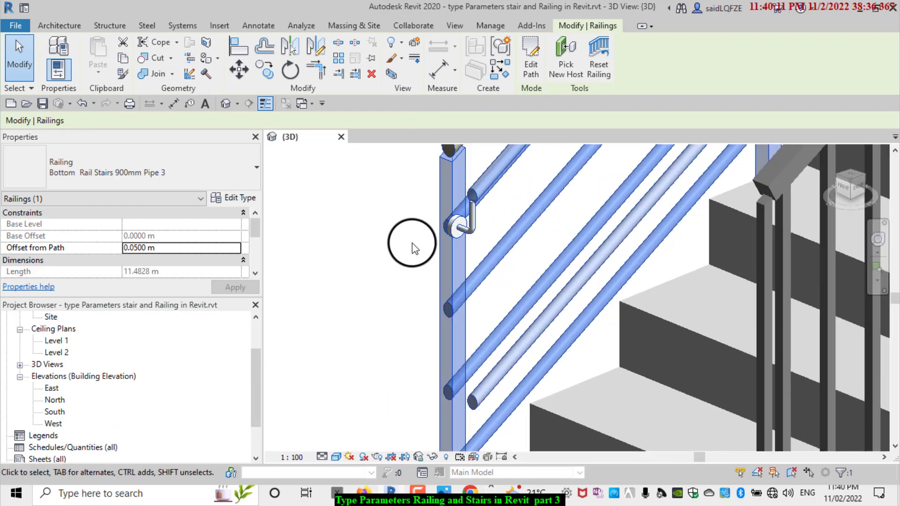
scroll(446, 368, up, 1)
scroll(458, 281, down, 2)
scroll(444, 220, up, 1)
scroll(445, 220, up, 2)
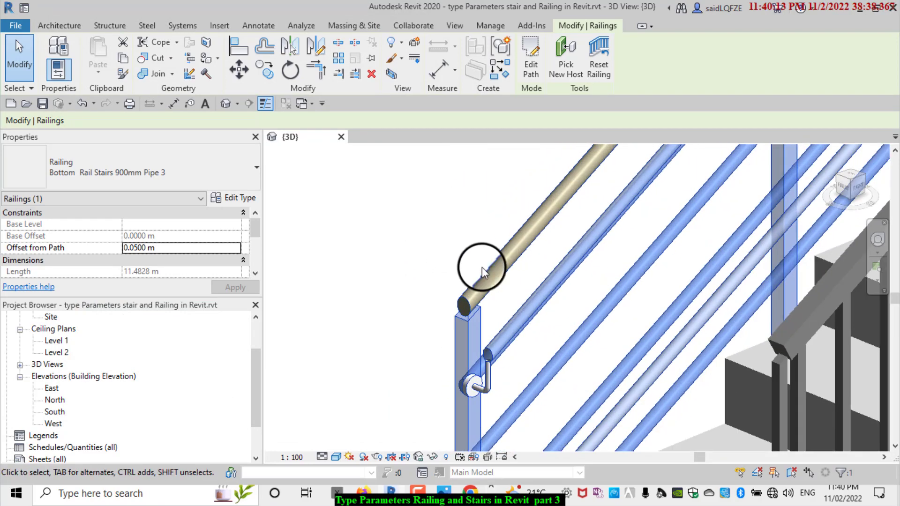
click(240, 198)
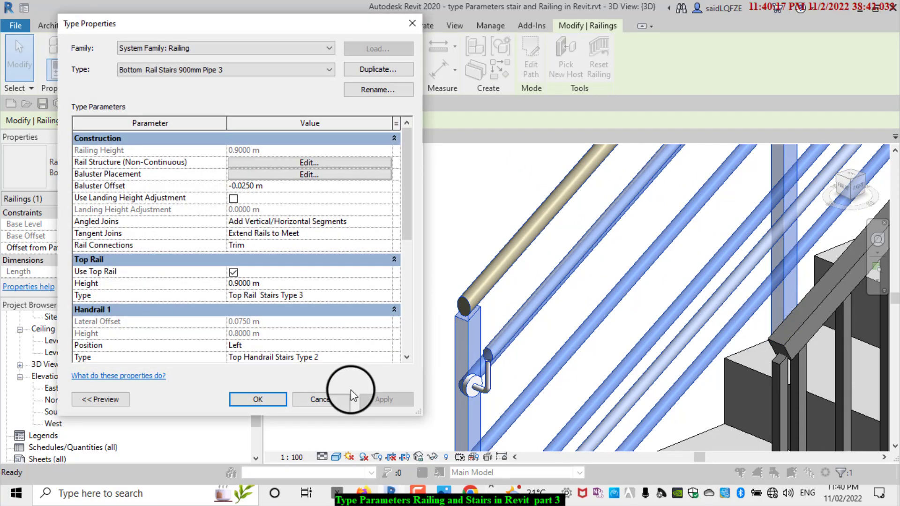
click(386, 296)
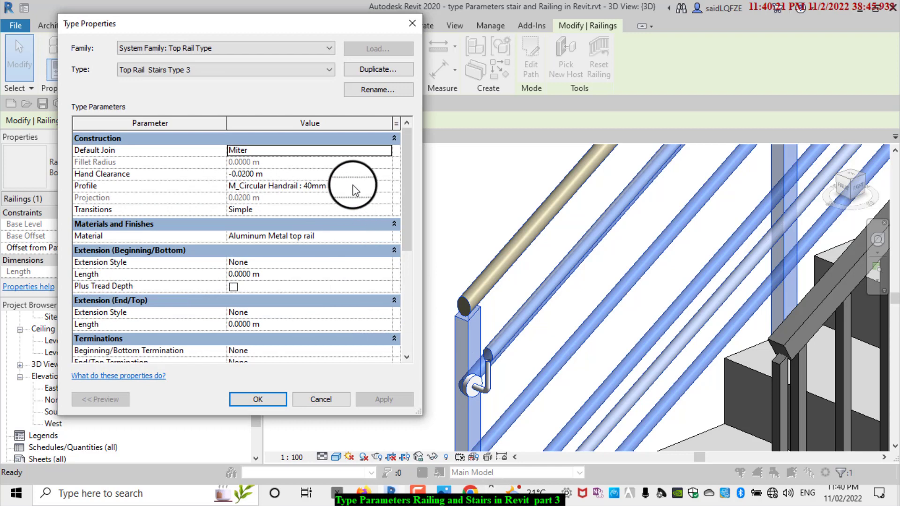
click(387, 188)
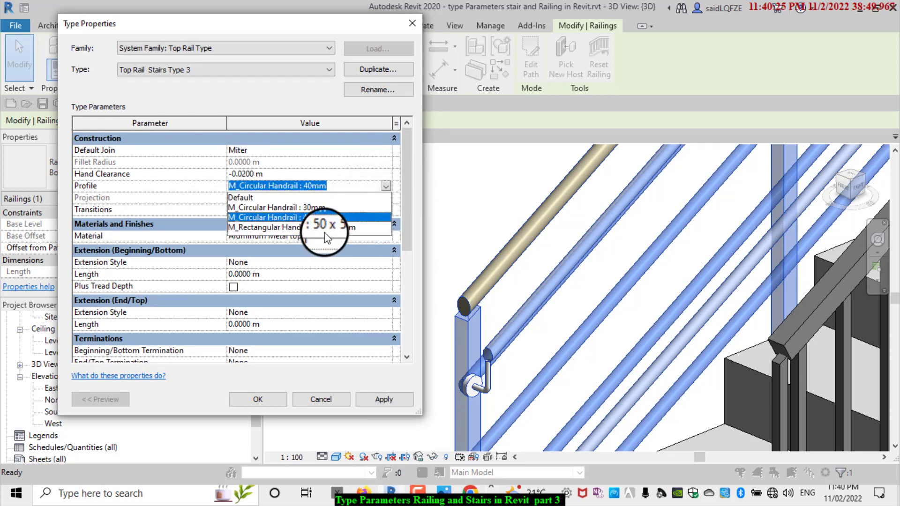
click(325, 228)
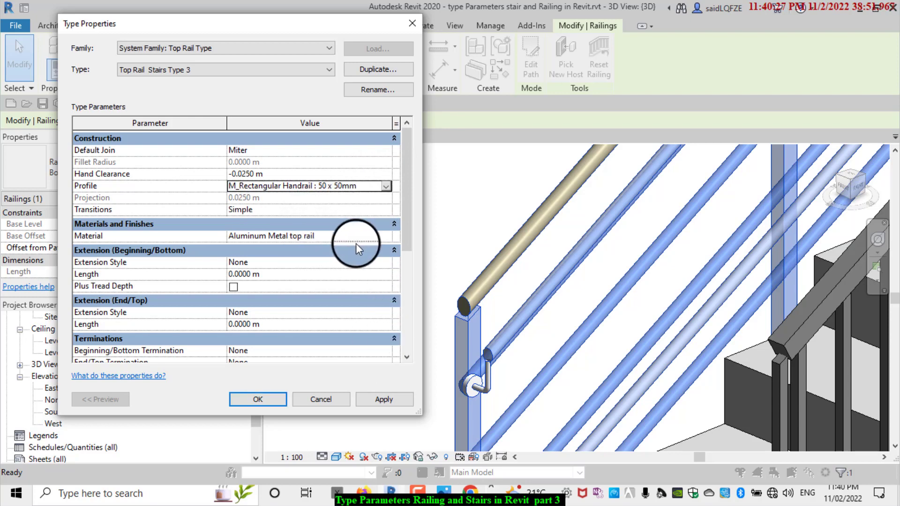
click(388, 398)
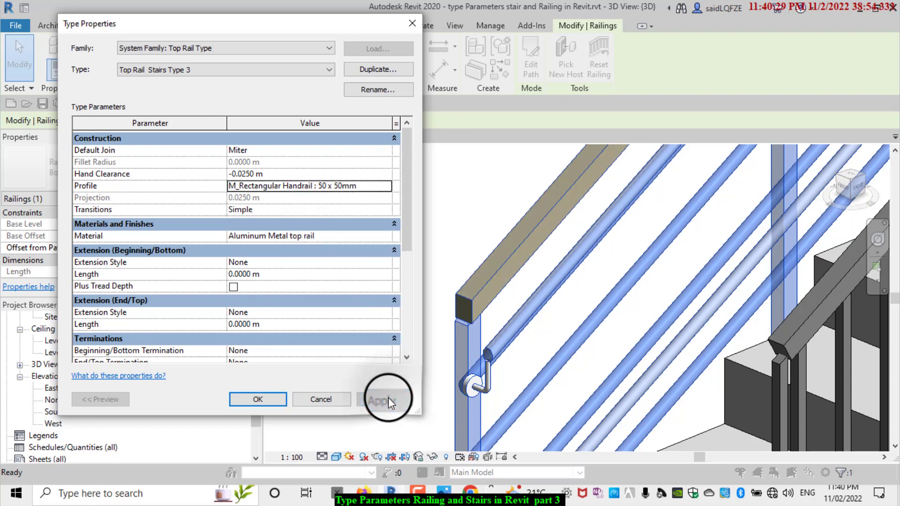
click(266, 401)
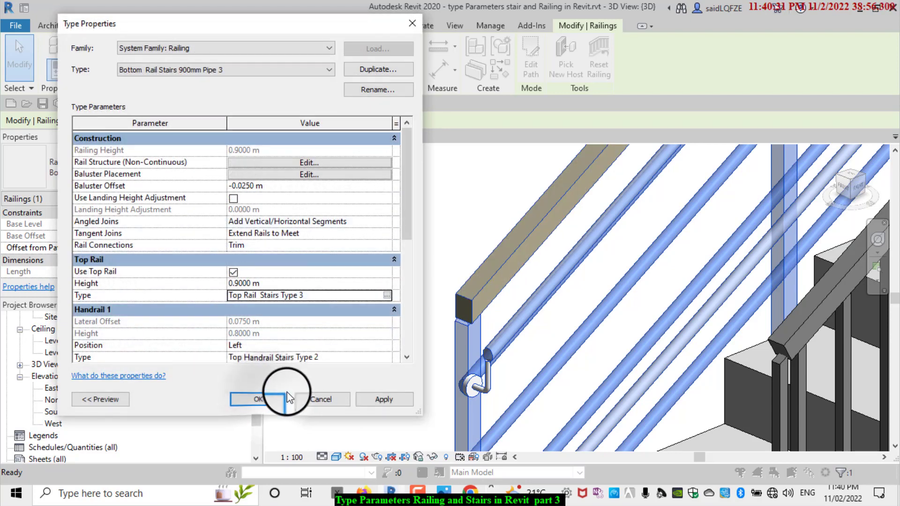
click(270, 399)
Zoom to the lower bracket and select only the Railings: Supports element via Filter.
scroll(454, 358, down, 2)
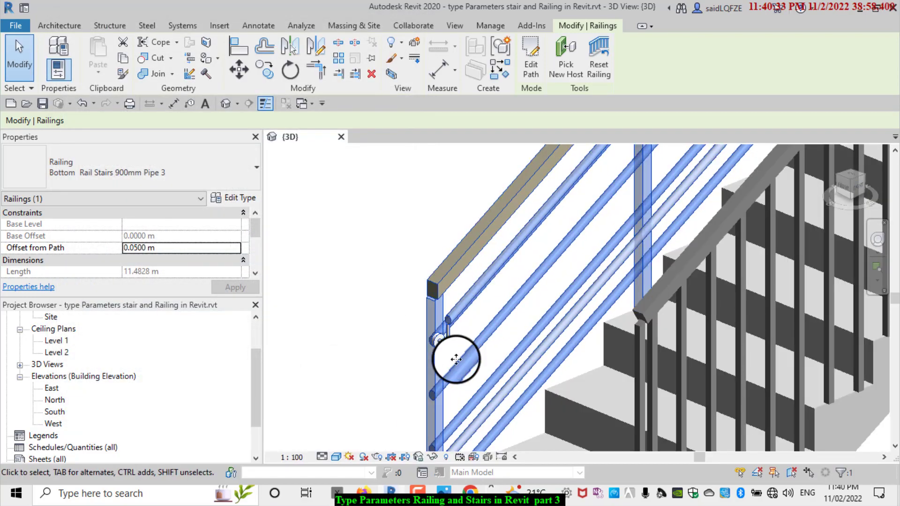
scroll(446, 346, up, 3)
click(314, 310)
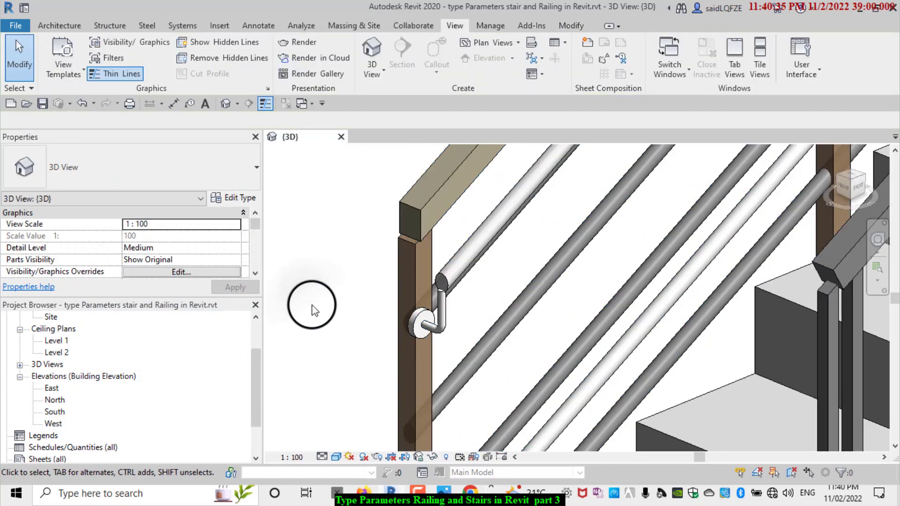
scroll(314, 310, down, 2)
scroll(317, 307, down, 2)
scroll(328, 309, down, 2)
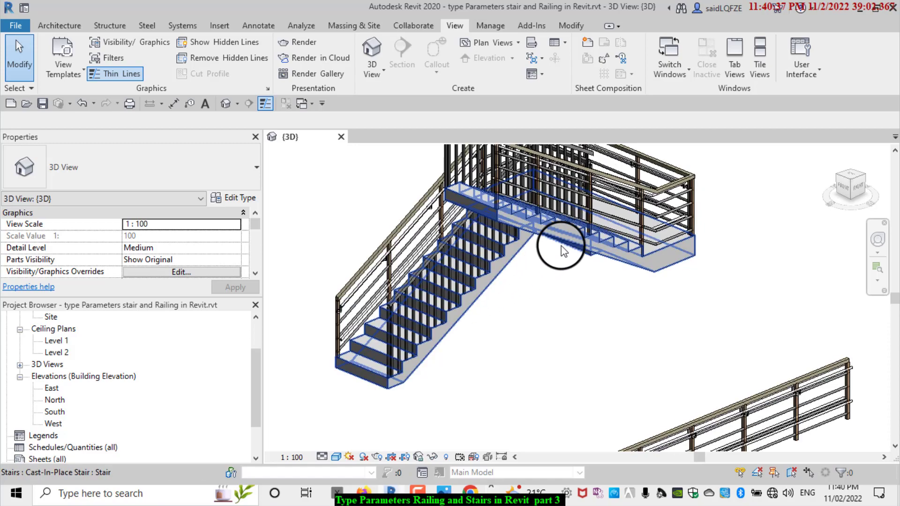
scroll(610, 305, up, 2)
scroll(581, 204, down, 2)
scroll(578, 176, up, 3)
scroll(536, 173, up, 3)
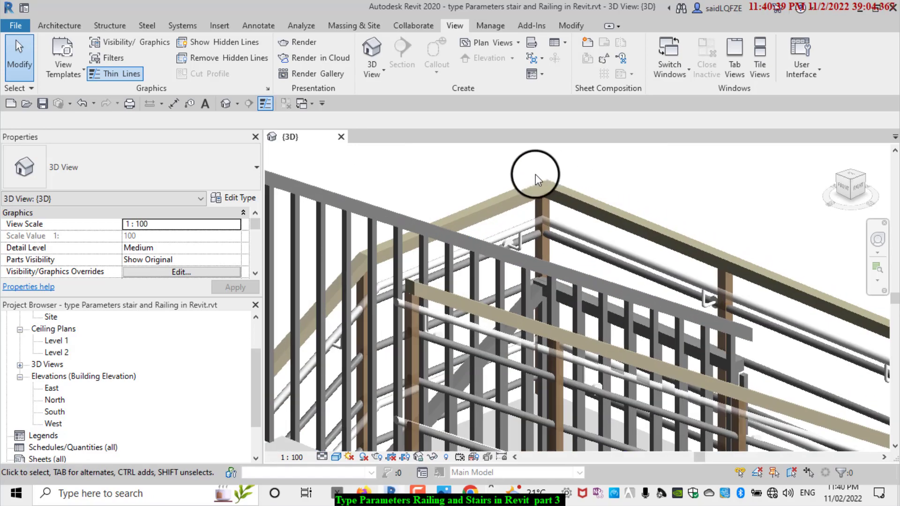
scroll(536, 174, down, 2)
scroll(610, 252, down, 3)
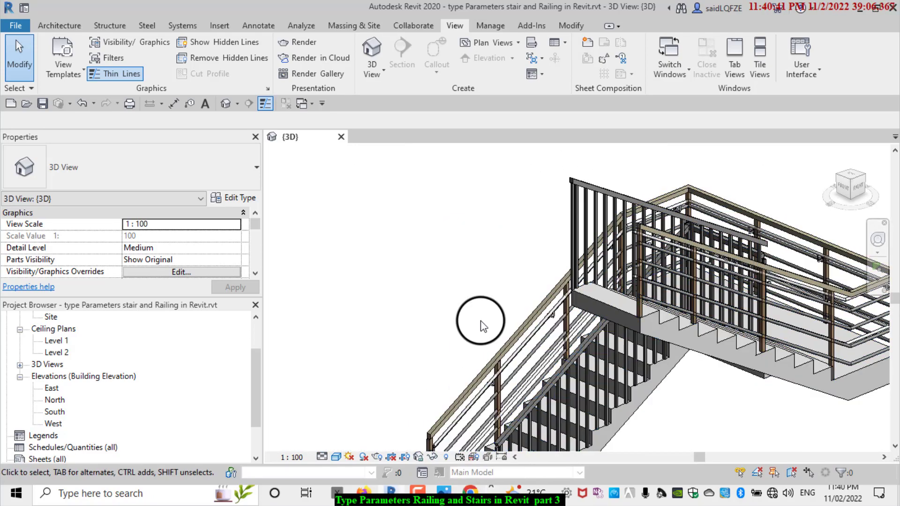
scroll(487, 349, down, 2)
scroll(469, 387, up, 3)
scroll(441, 368, up, 3)
scroll(427, 316, up, 3)
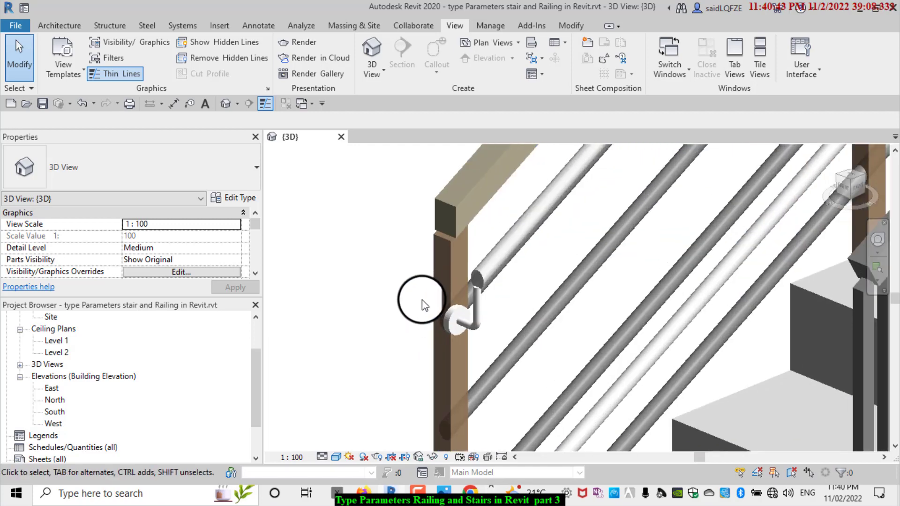
scroll(422, 299, up, 2)
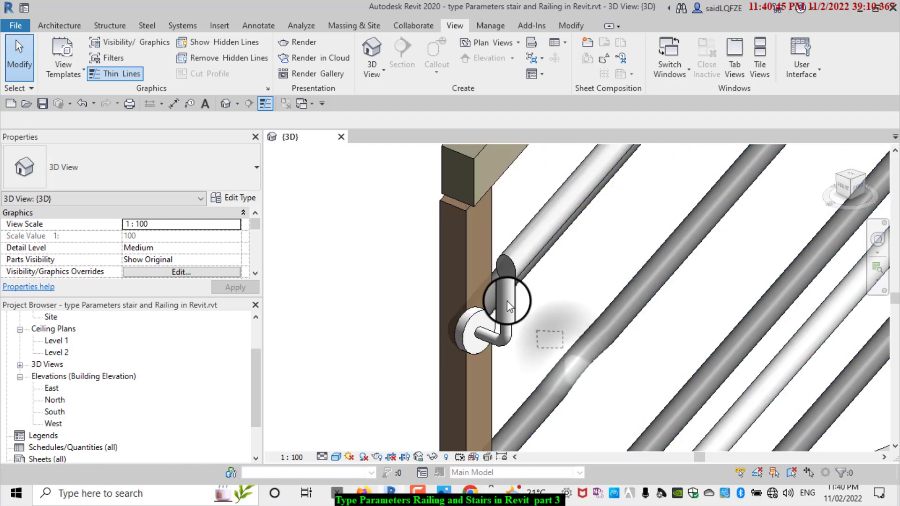
drag(507, 306, 402, 202)
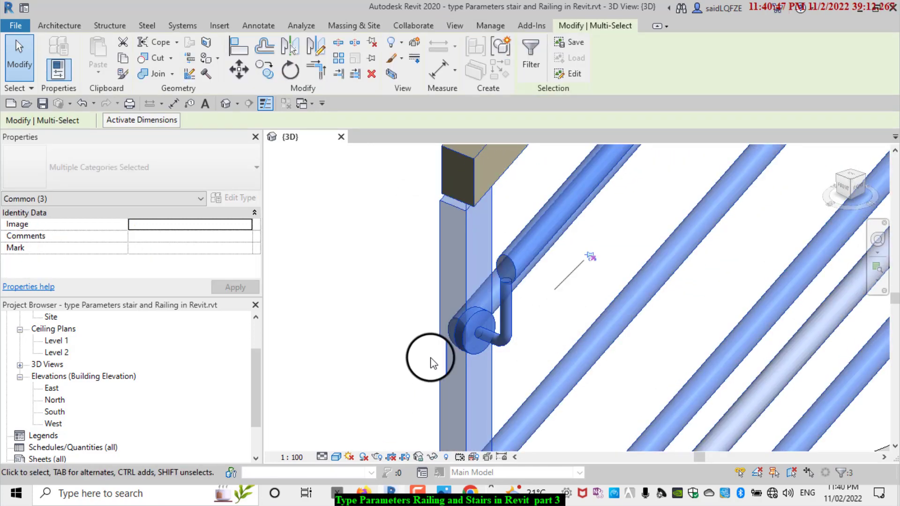
click(536, 67)
click(535, 183)
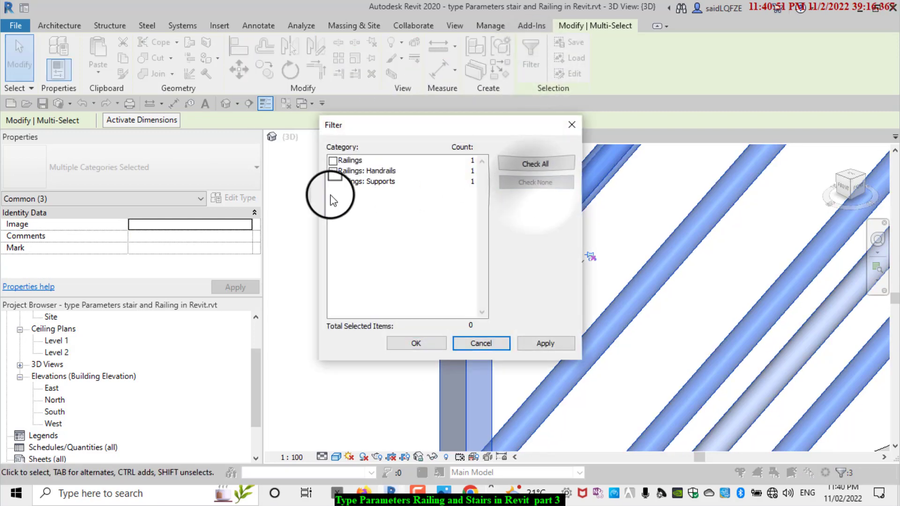
click(333, 182)
click(432, 345)
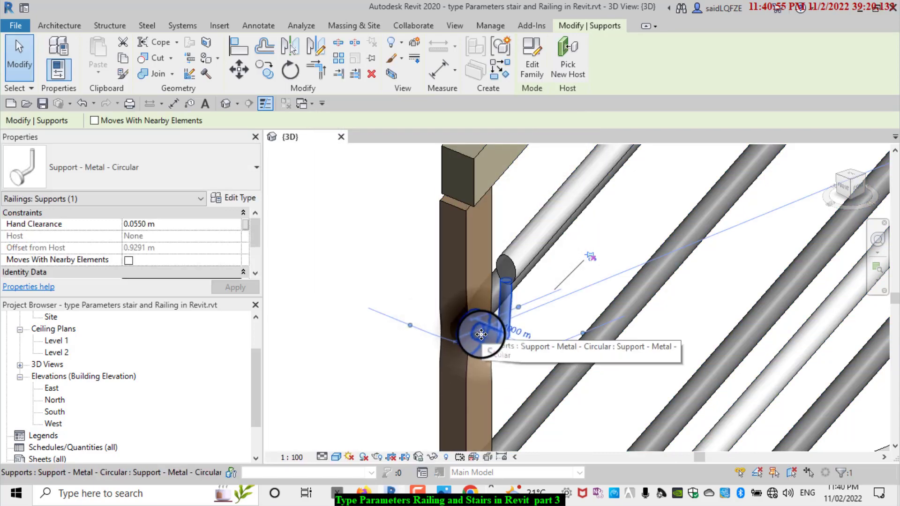
Slide the support along the handrail to a 0.9398 m offset from host.
drag(493, 321, 492, 325)
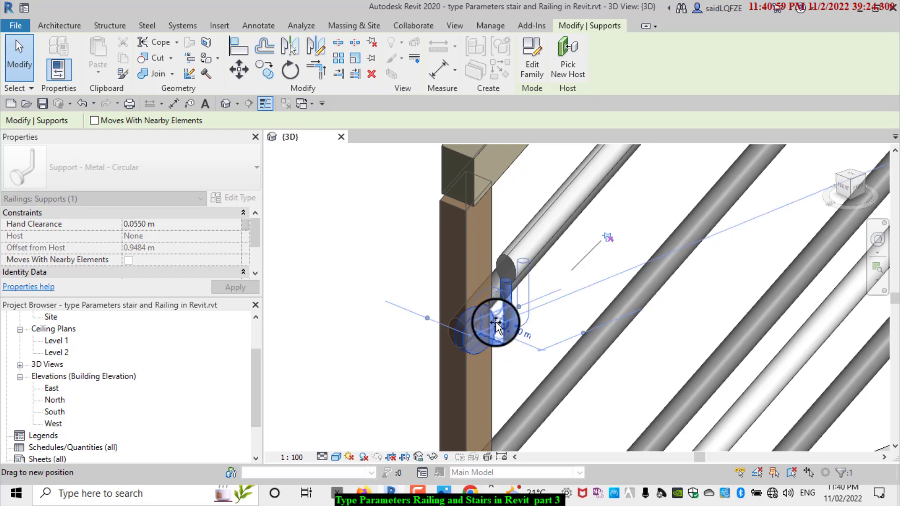
drag(497, 323, 491, 352)
scroll(413, 367, down, 2)
Window-select the railing parts around the post and review their categories in Filter, unchanged.
scroll(414, 364, down, 2)
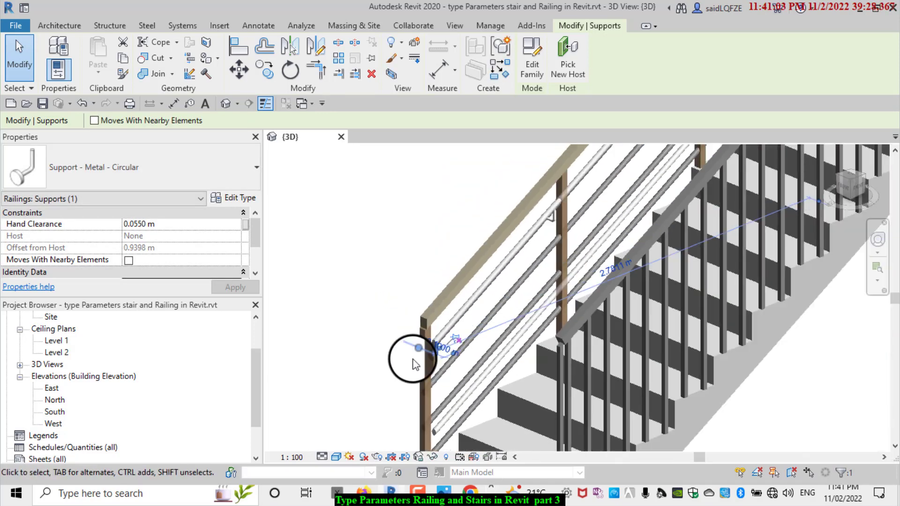
scroll(527, 317, down, 2)
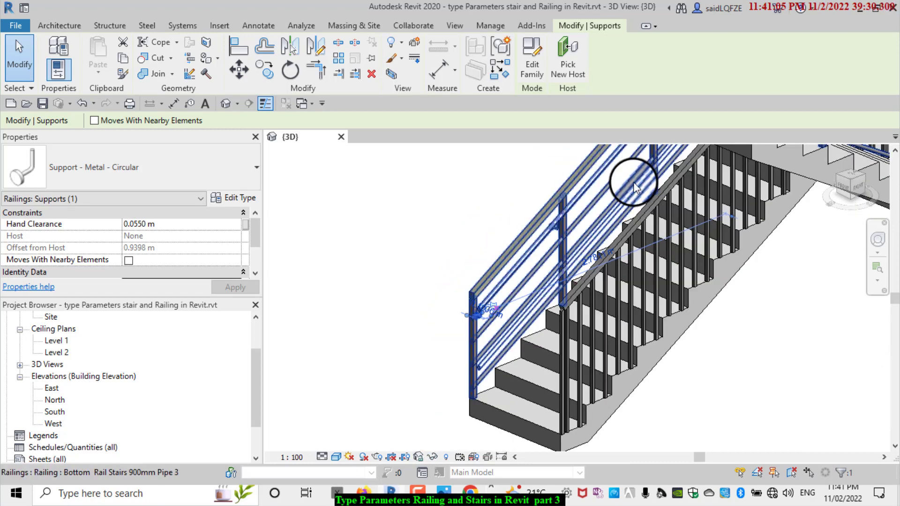
scroll(550, 206, up, 2)
scroll(568, 241, up, 3)
key(Escape)
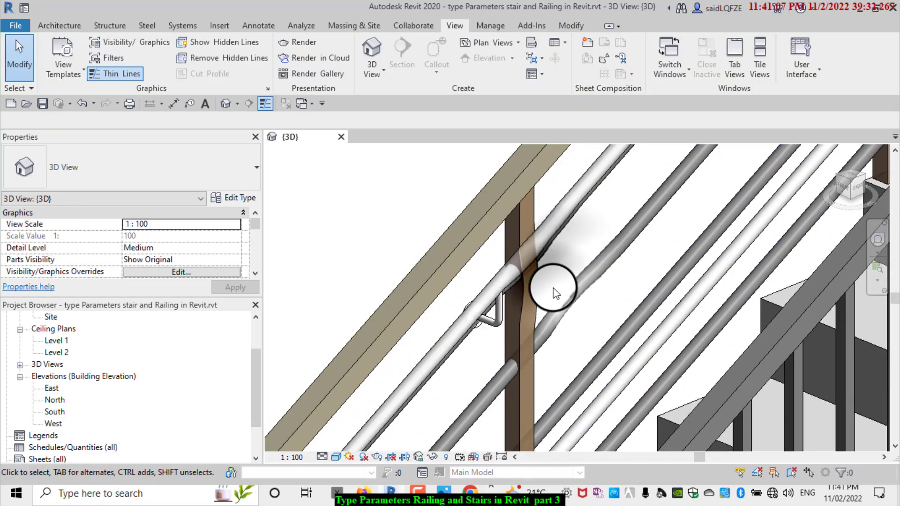
drag(553, 288, 412, 203)
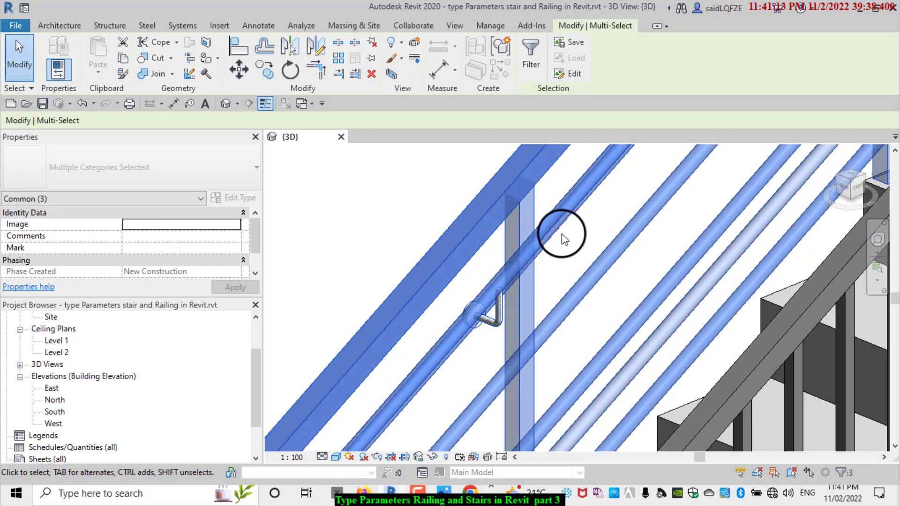
click(531, 52)
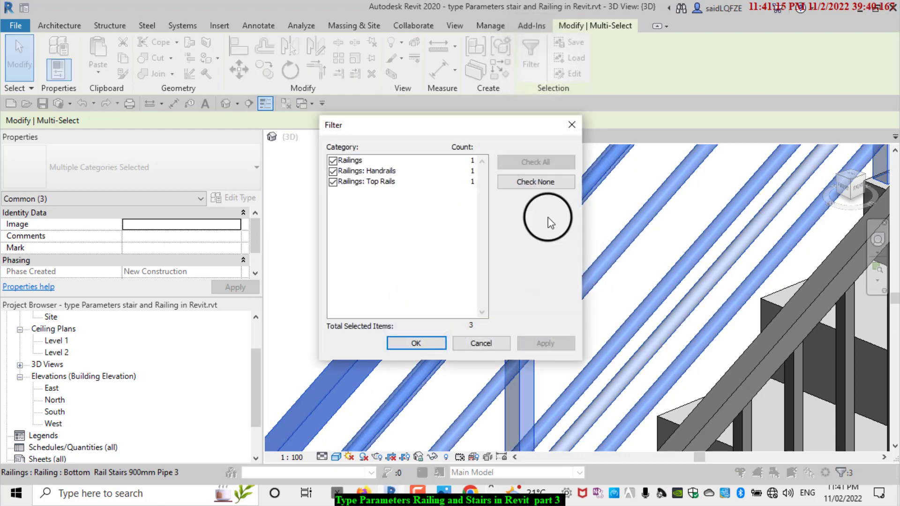
click(549, 183)
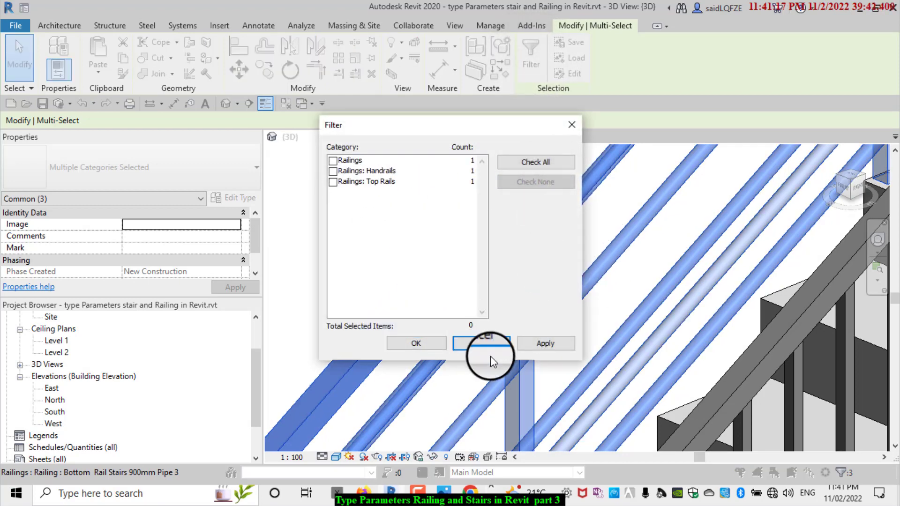
click(471, 350)
Select only the upper handrail support using a window pick filtered to Supports.
scroll(476, 307, down, 2)
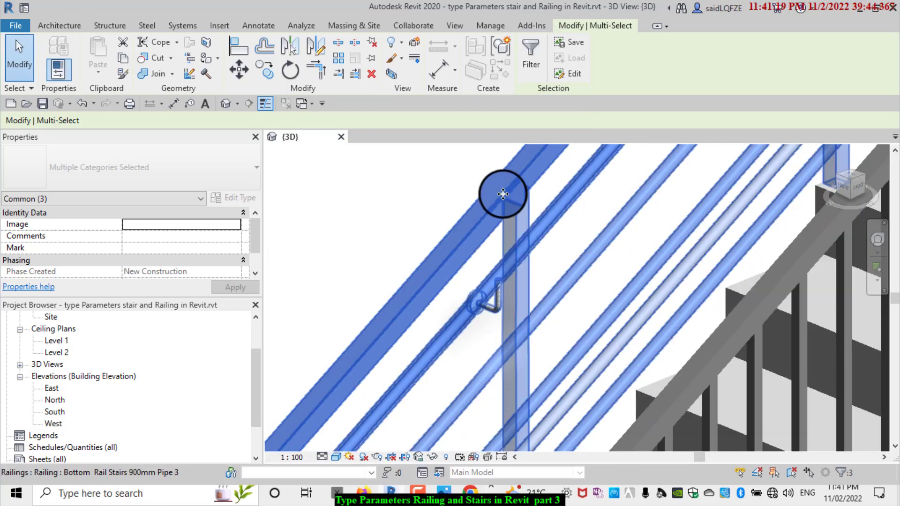
scroll(499, 195, down, 2)
scroll(549, 278, down, 2)
scroll(539, 272, down, 2)
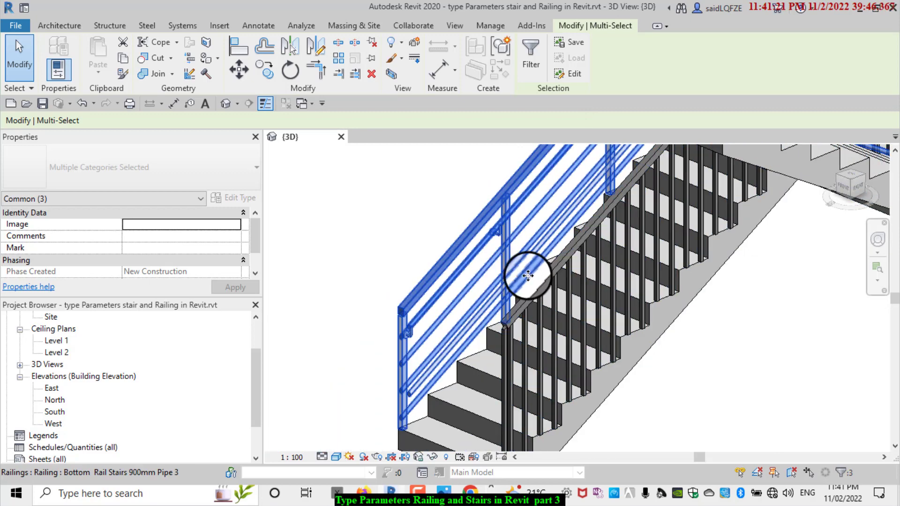
scroll(525, 273, up, 4)
scroll(526, 274, down, 2)
key(Escape)
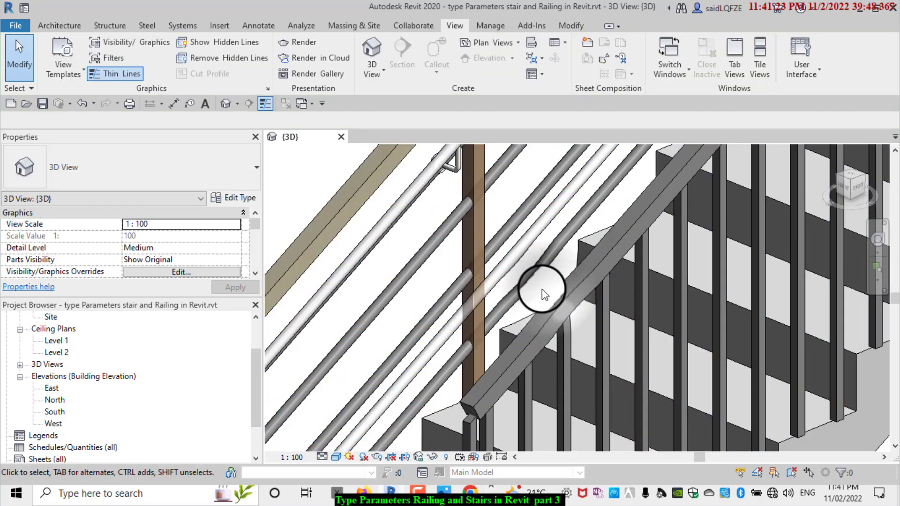
scroll(445, 223, up, 3)
mouse_move(445, 224)
mouse_down()
mouse_move(335, 157)
mouse_move(288, 152)
mouse_up()
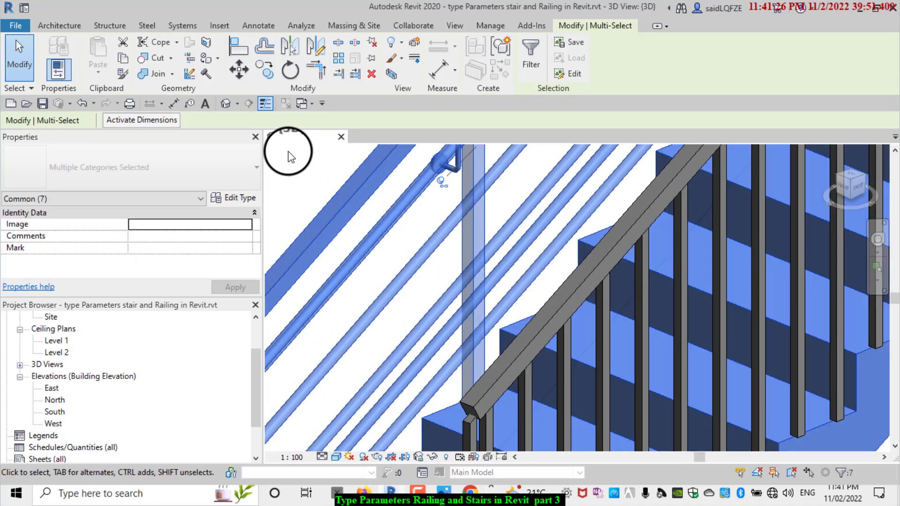
click(533, 52)
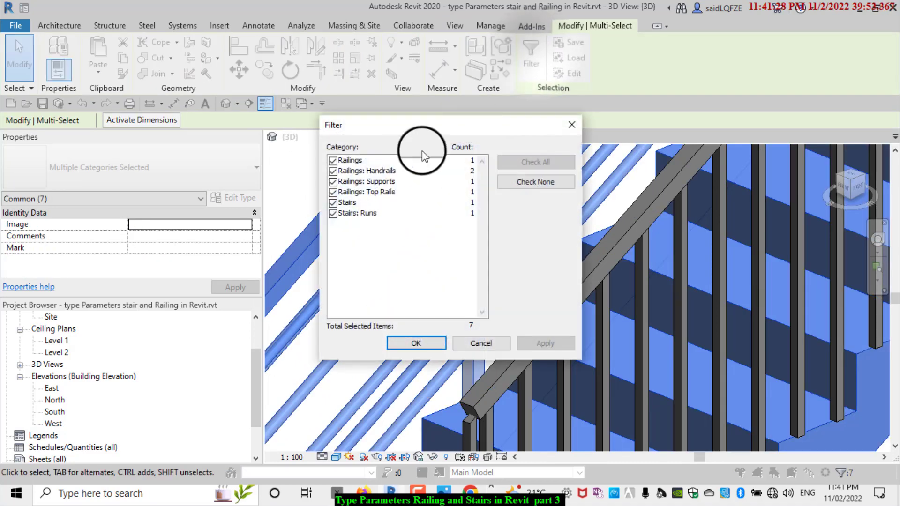
click(525, 190)
click(333, 181)
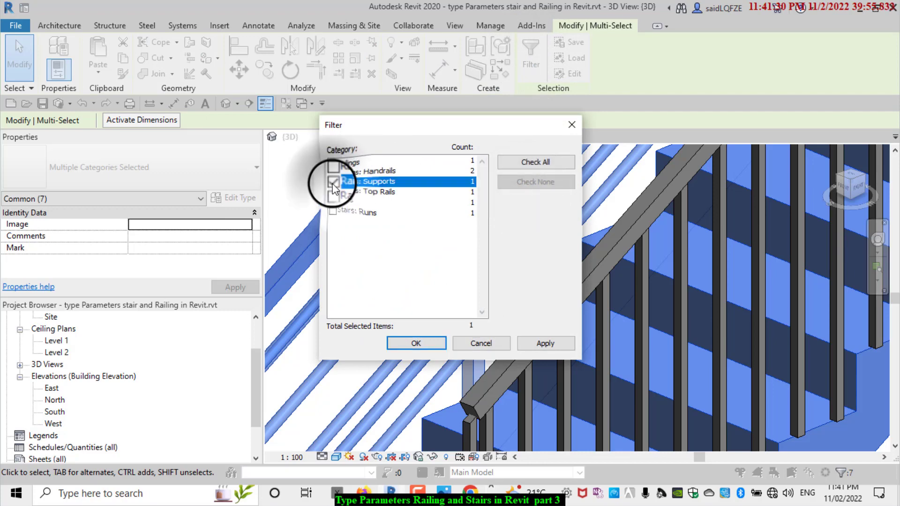
click(415, 344)
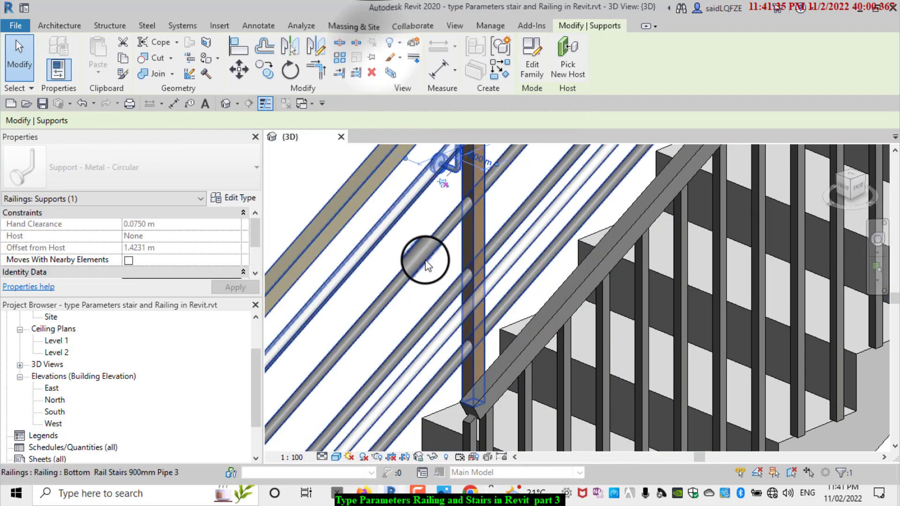
Change the upper support's hand clearance from 0.0750 m to 0.0550 m.
scroll(431, 341, down, 2)
scroll(430, 341, down, 2)
scroll(392, 173, up, 2)
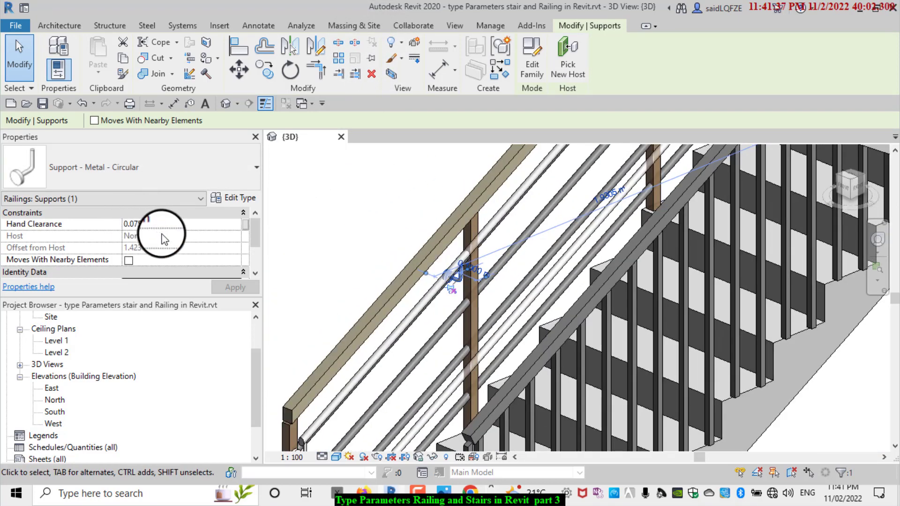
click(160, 225)
drag(162, 227, 134, 229)
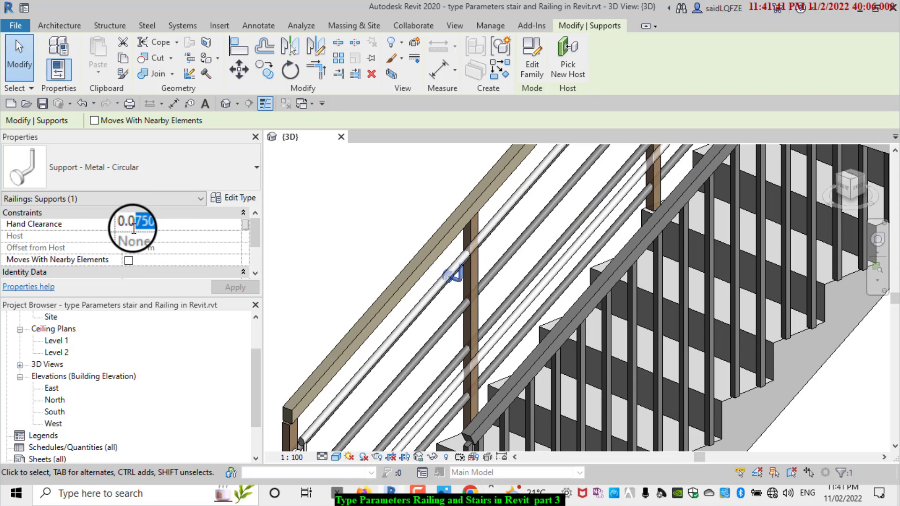
click(240, 296)
Drag the upper support further up the handrail.
scroll(493, 305, up, 1)
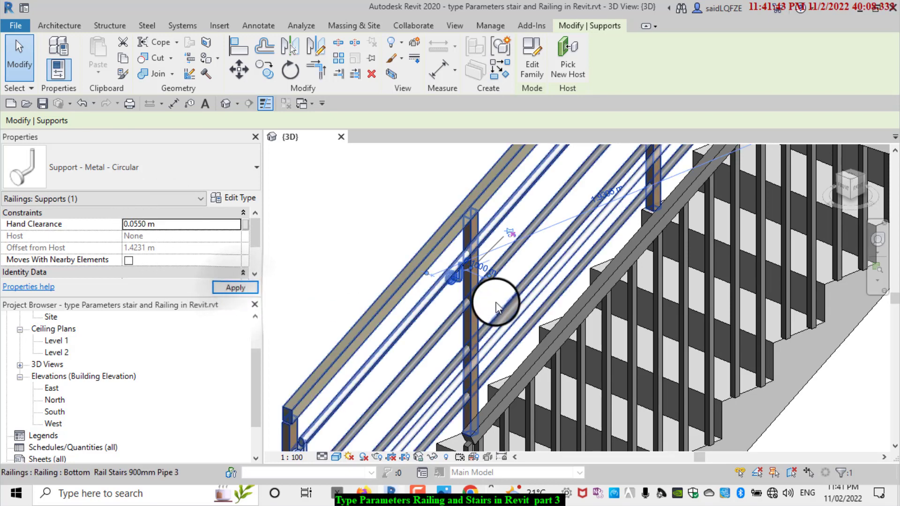
scroll(452, 272, up, 2)
scroll(455, 286, up, 2)
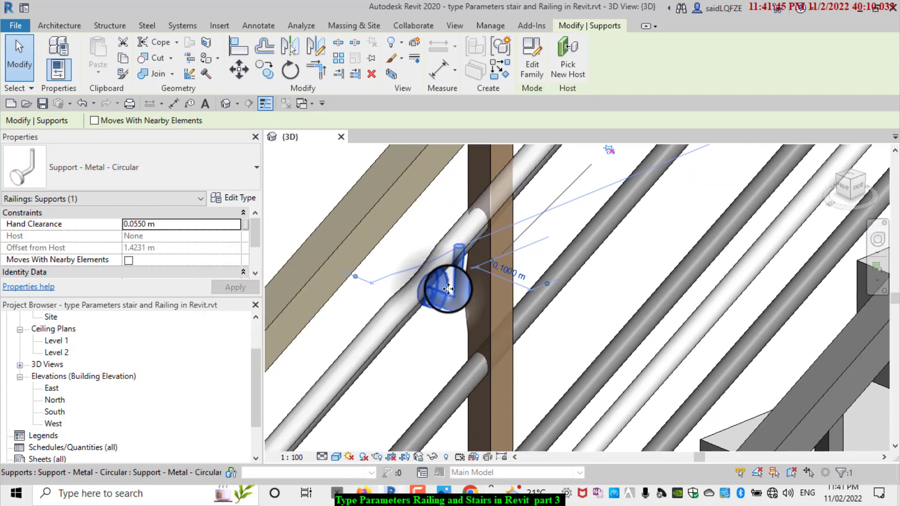
drag(437, 295, 518, 253)
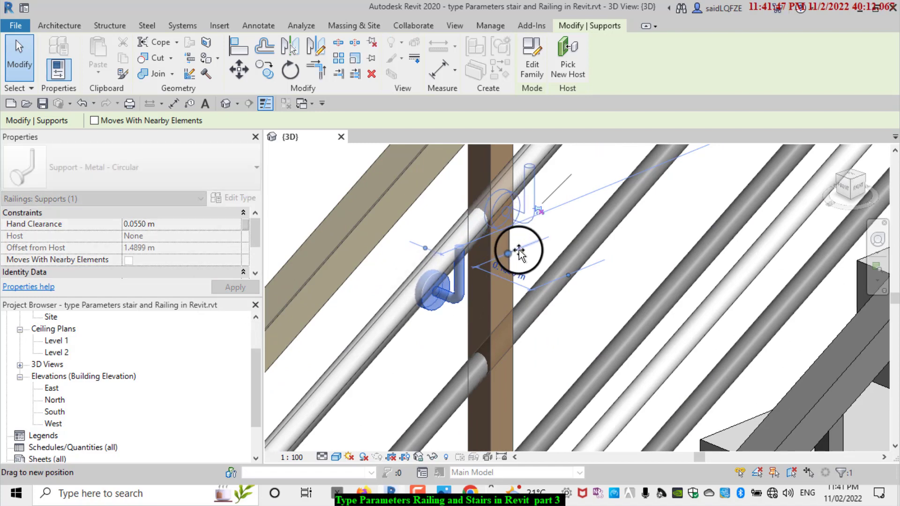
drag(519, 252, 538, 257)
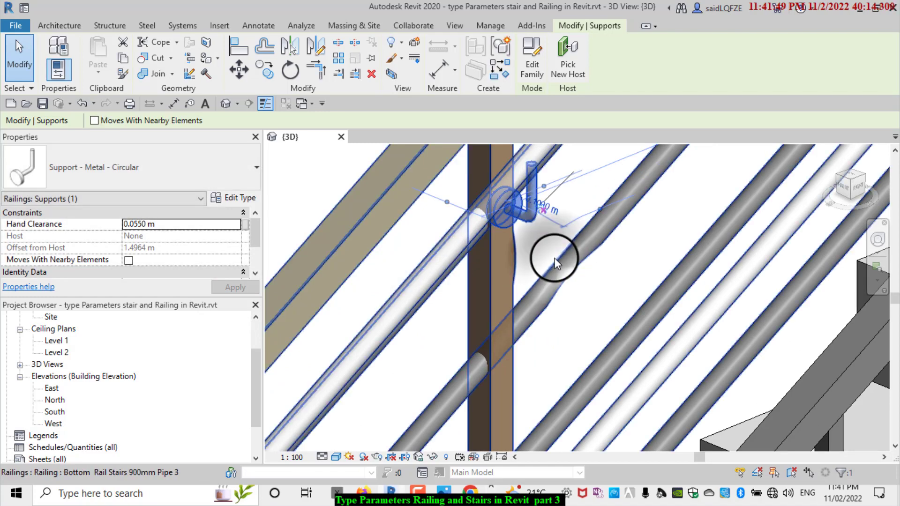
Check the bottom railing's offset, then window-select the railings, post and landing around the support.
click(555, 258)
scroll(522, 264, down, 2)
scroll(465, 309, down, 2)
scroll(488, 286, down, 1)
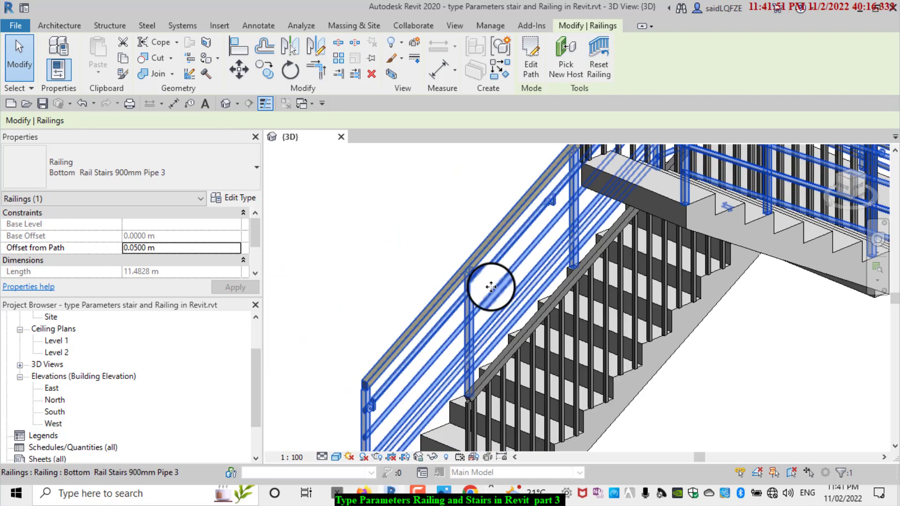
scroll(502, 262, down, 1)
scroll(520, 230, up, 1)
scroll(540, 292, up, 2)
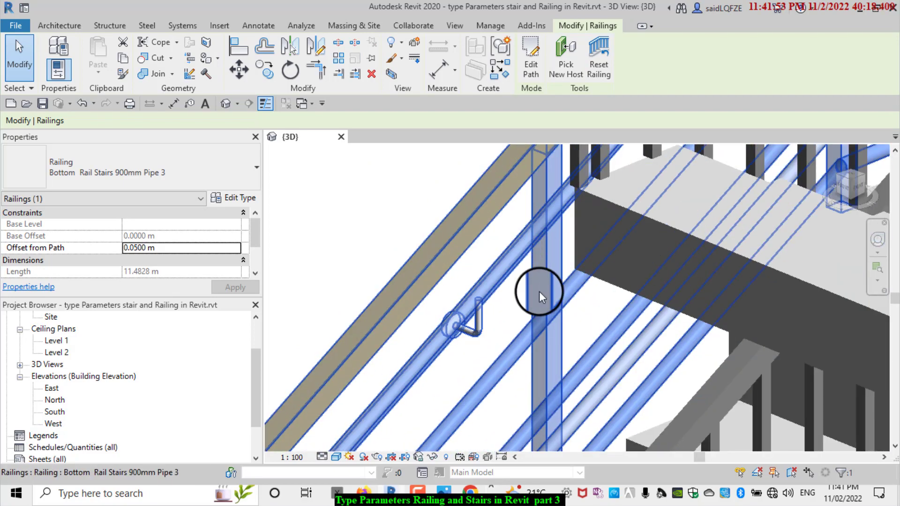
key(Escape)
scroll(544, 317, up, 1)
drag(544, 317, 365, 226)
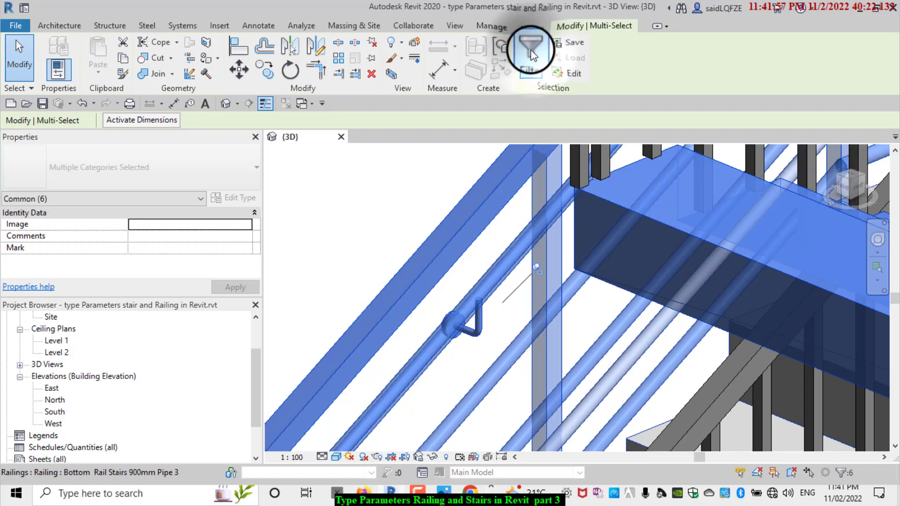
Filter the pick to the support, unpin it, and slide it farther up the rail.
click(530, 52)
click(531, 183)
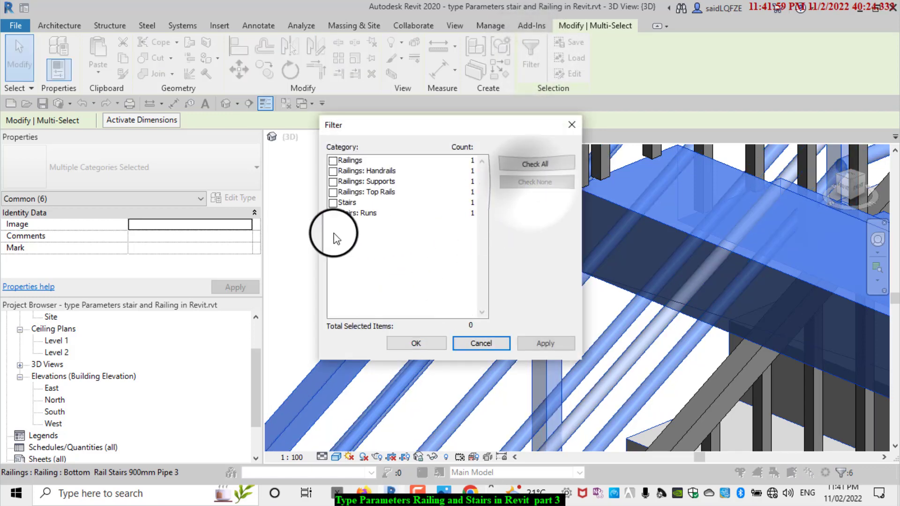
click(333, 182)
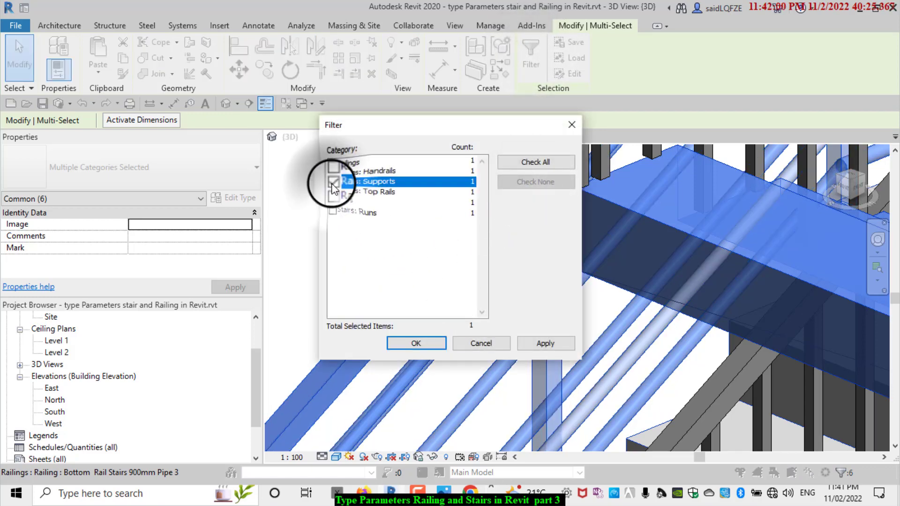
click(403, 343)
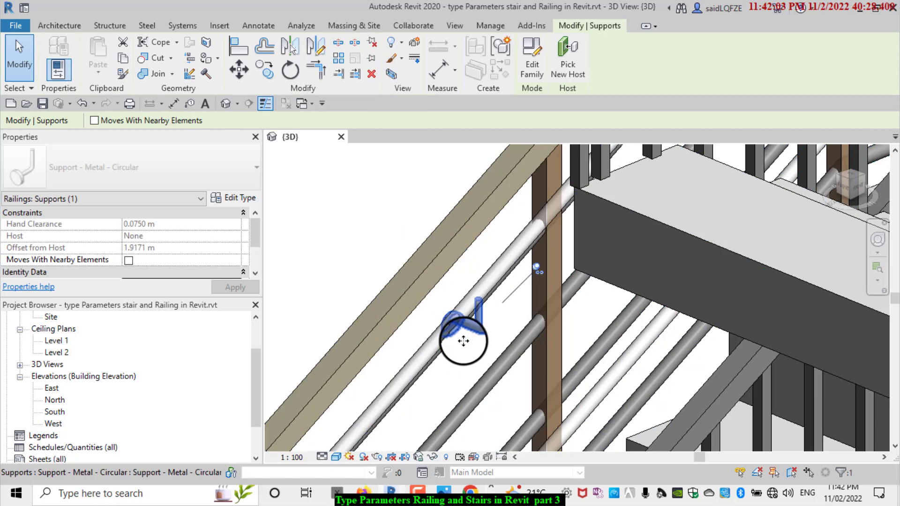
click(373, 44)
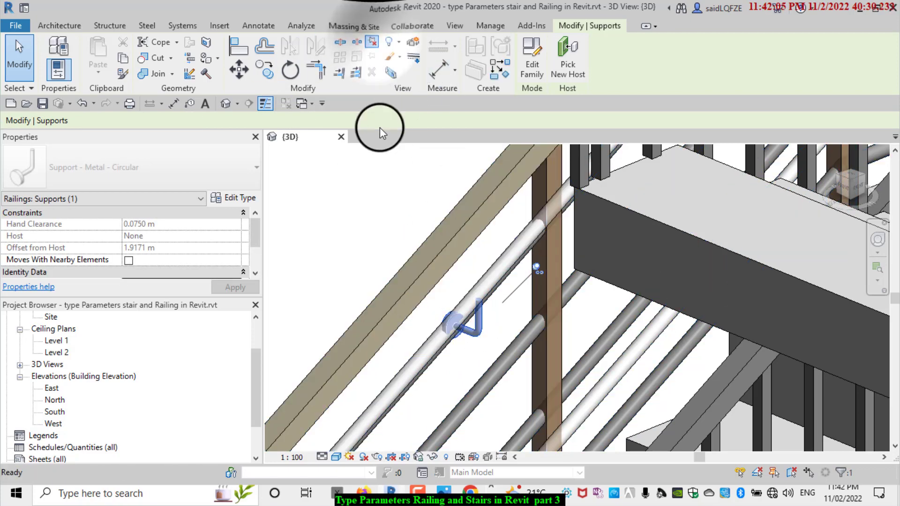
drag(464, 309, 522, 244)
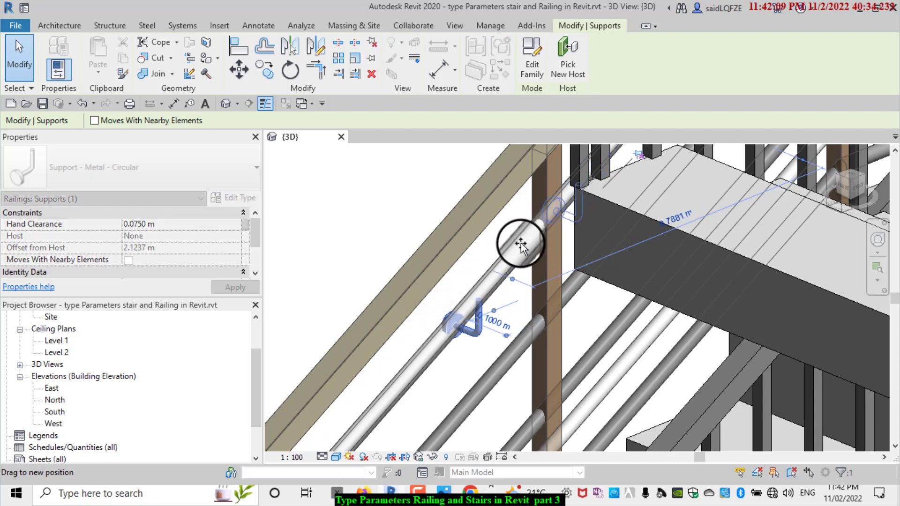
drag(521, 244, 518, 248)
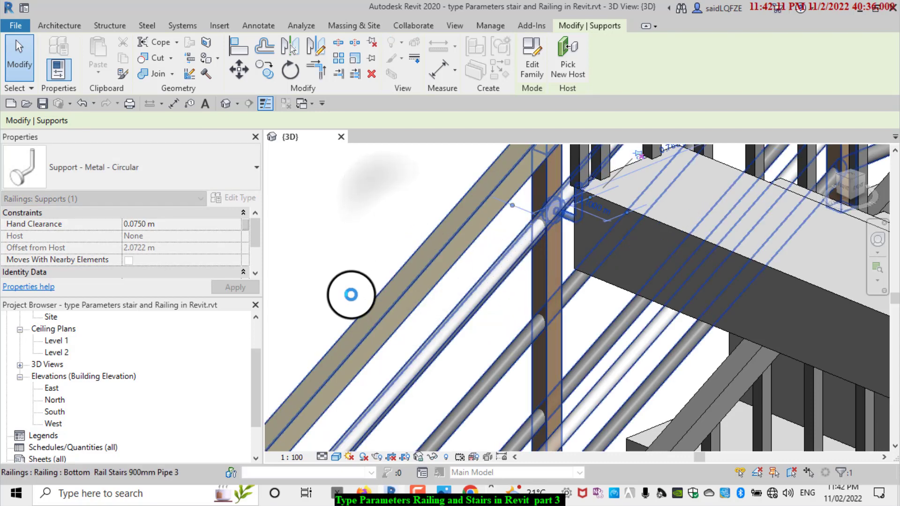
Clear the selection and orbit and zoom around the stair railing to inspect it.
key(Escape)
scroll(344, 312, down, 3)
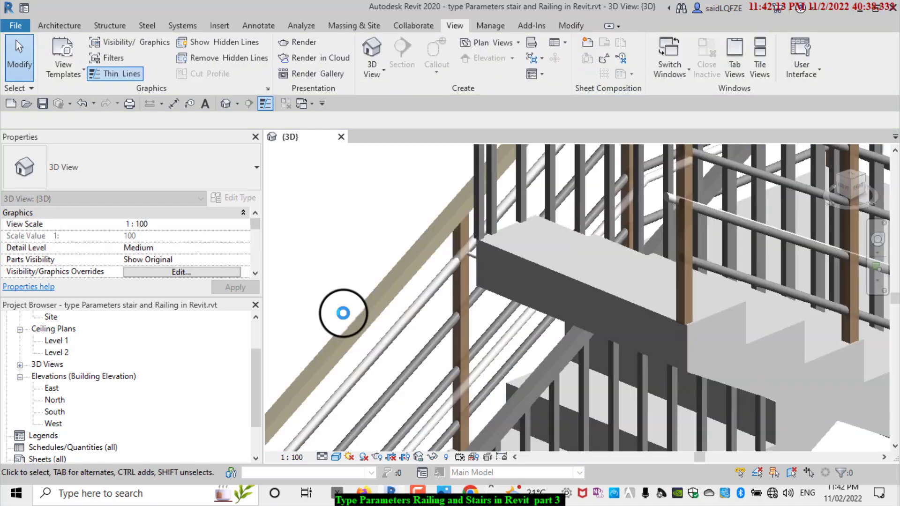
scroll(387, 294, up, 2)
scroll(428, 233, up, 1)
scroll(421, 238, up, 1)
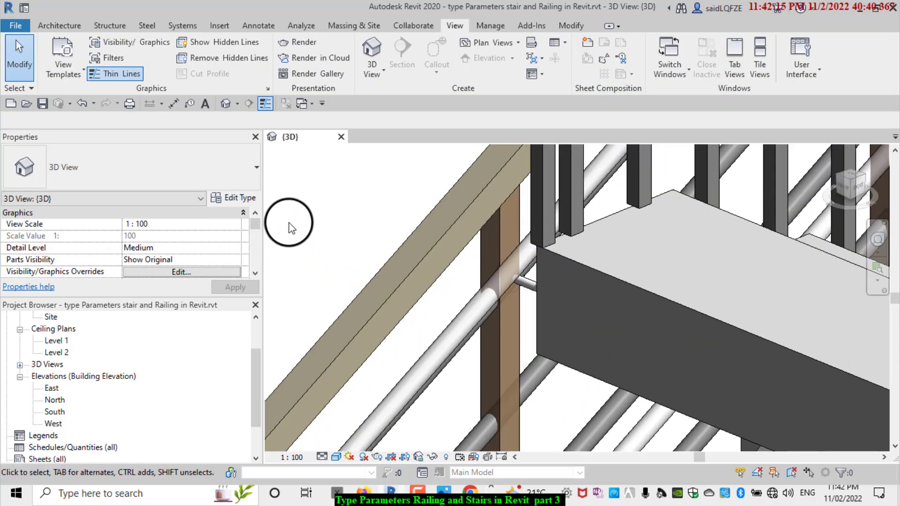
scroll(323, 255, down, 1)
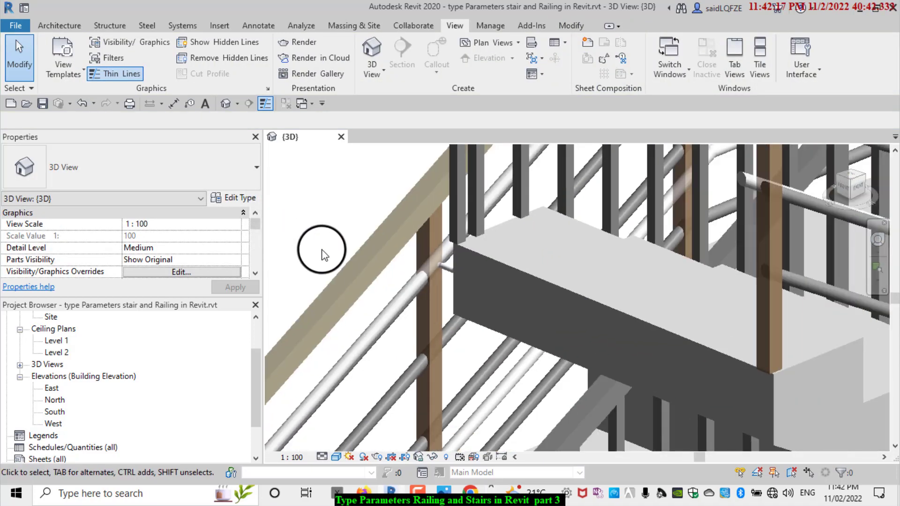
scroll(592, 300, down, 2)
scroll(680, 225, down, 1)
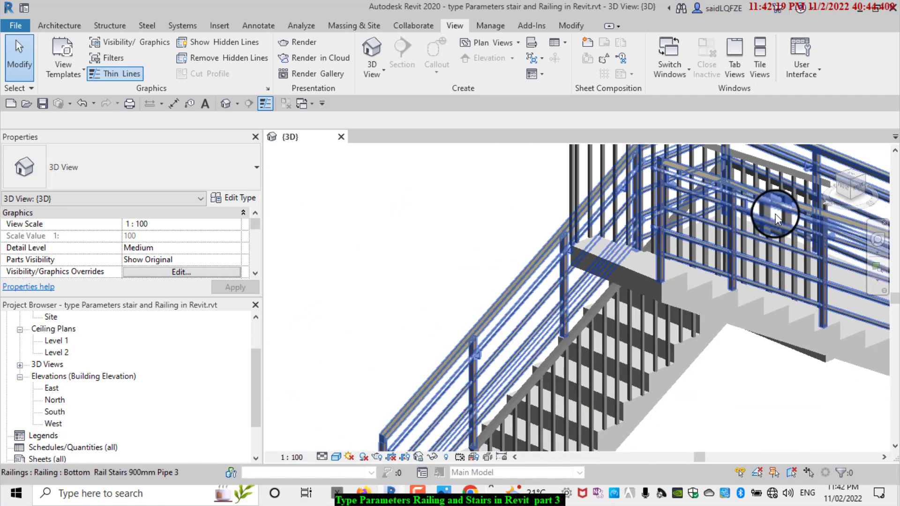
drag(853, 188, 865, 193)
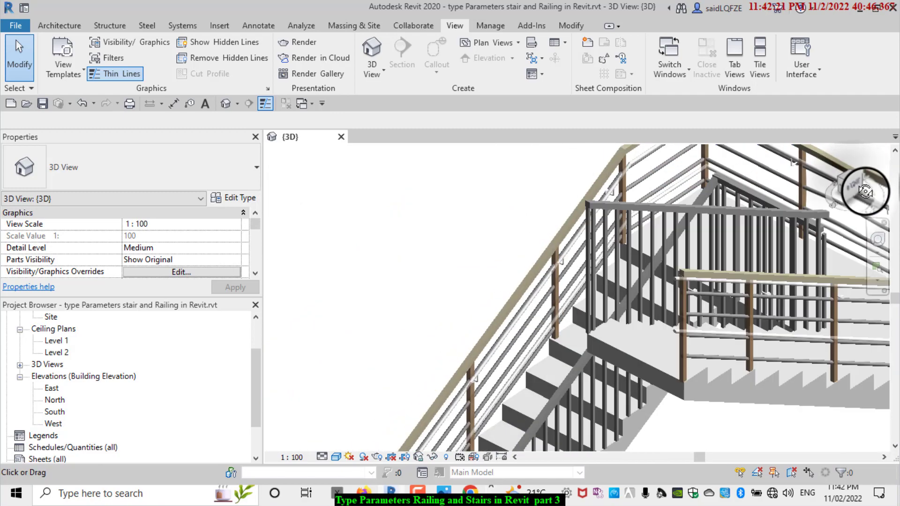
scroll(583, 251, up, 2)
scroll(512, 301, up, 2)
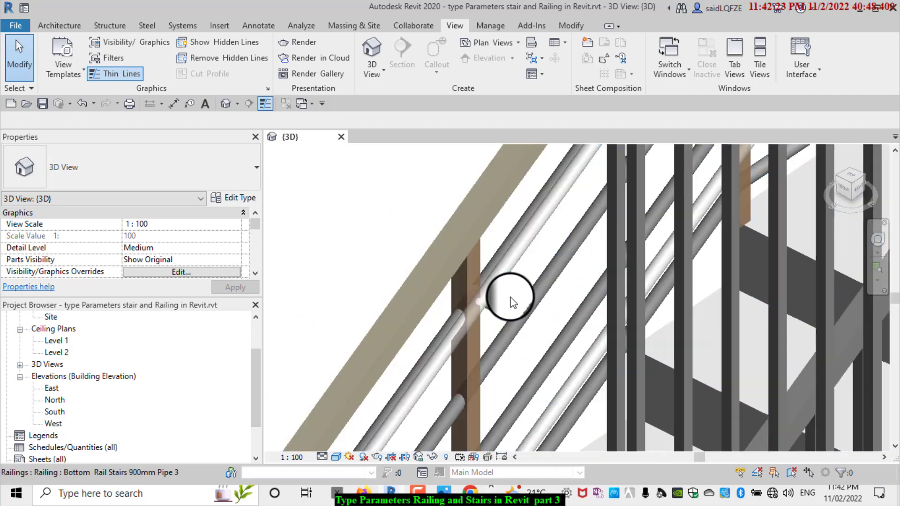
scroll(327, 281, up, 2)
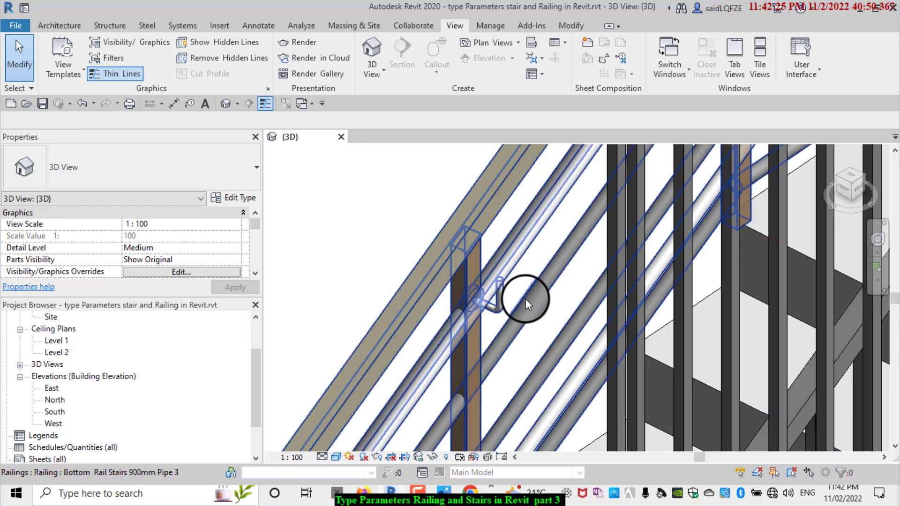
Filter the railing selection to its support and set hand clearance to 0.0550 m.
click(399, 278)
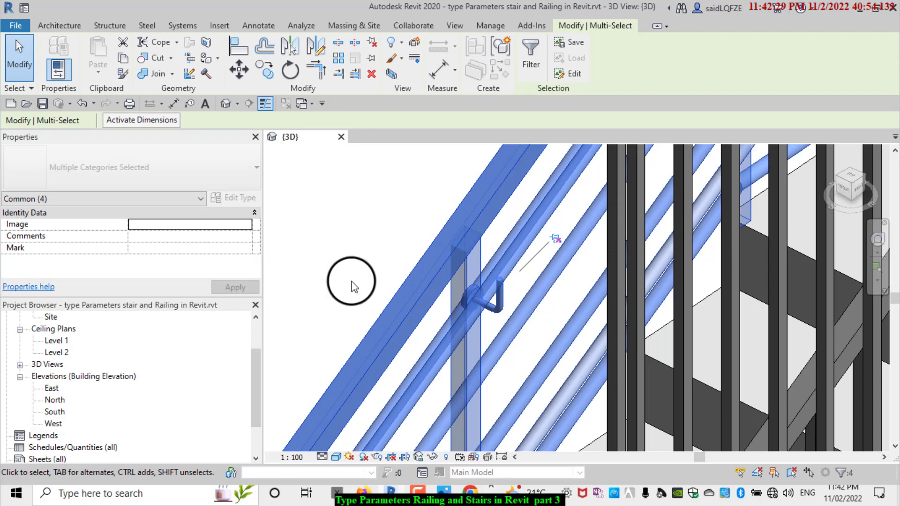
click(530, 55)
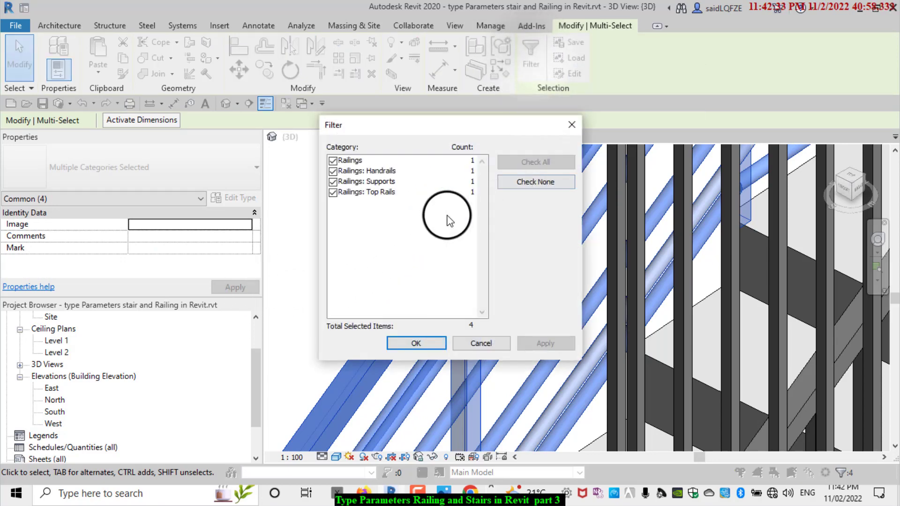
click(528, 184)
click(333, 182)
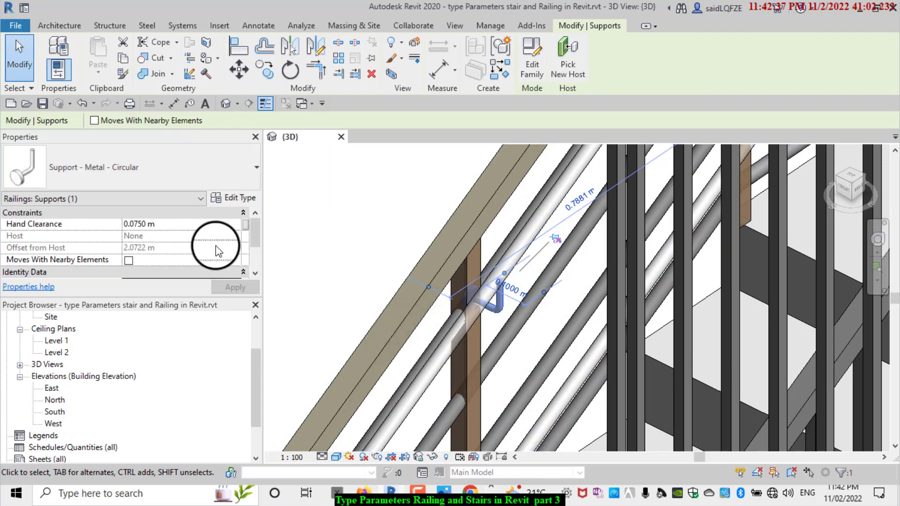
click(182, 226)
drag(149, 224, 135, 224)
text(5)
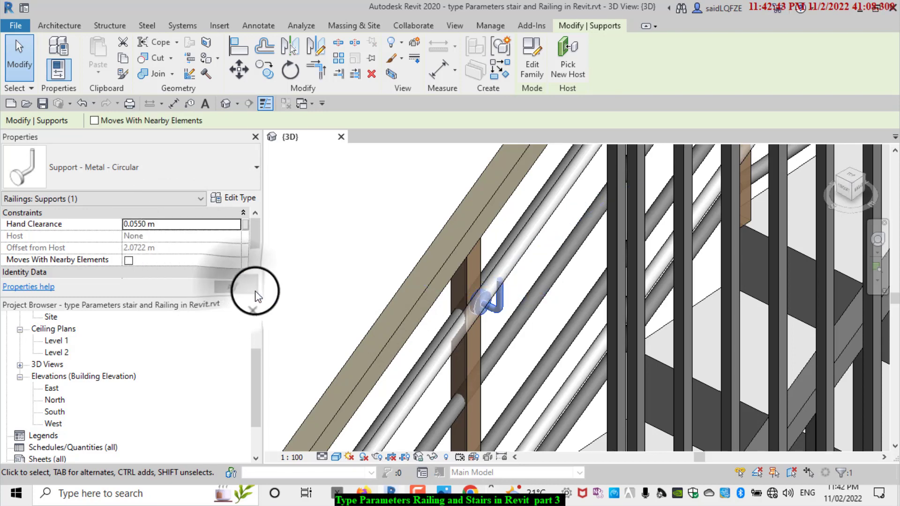
click(361, 229)
Box-select the railing parts around the next support.
scroll(407, 287, up, 1)
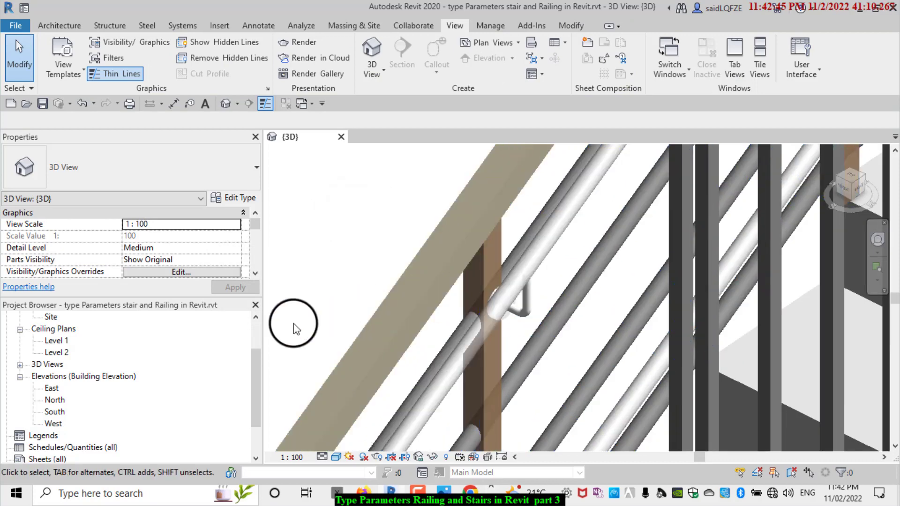
click(197, 277)
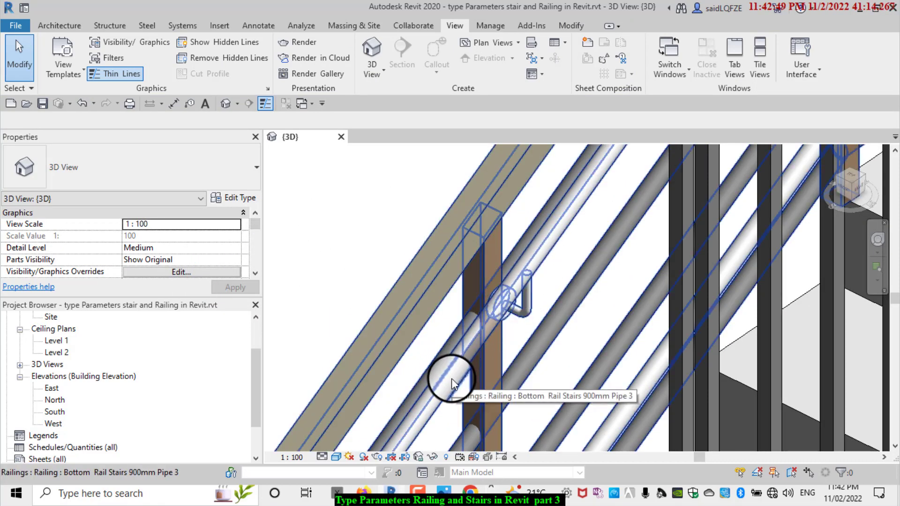
scroll(451, 378, down, 3)
scroll(421, 379, down, 2)
scroll(581, 251, up, 2)
scroll(585, 197, up, 1)
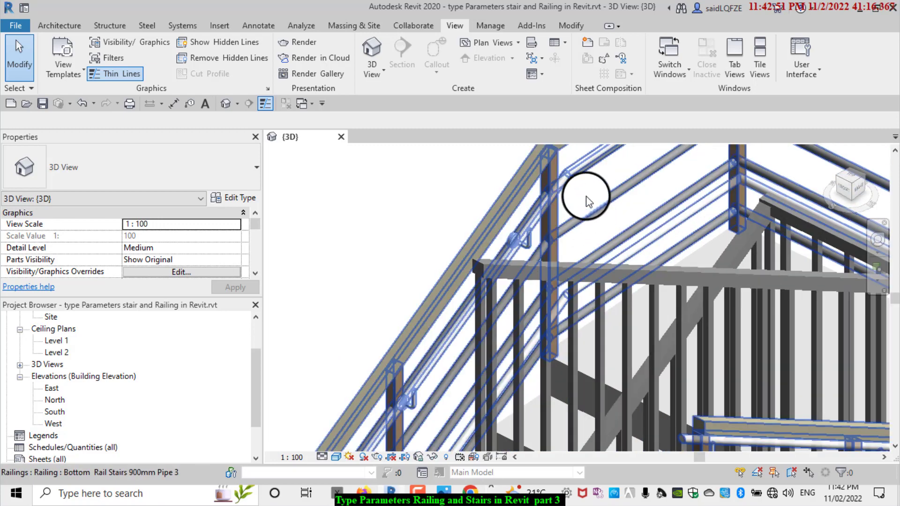
scroll(561, 223, up, 1)
drag(595, 275, 381, 187)
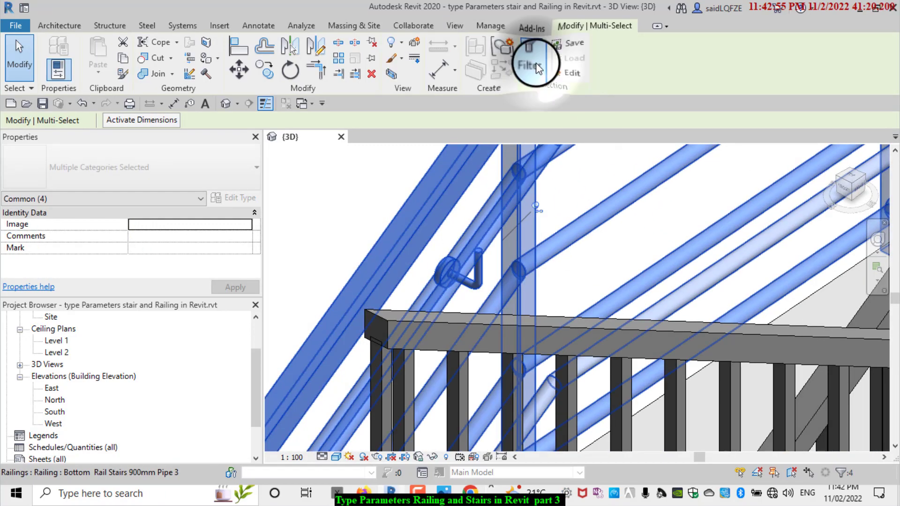
click(536, 180)
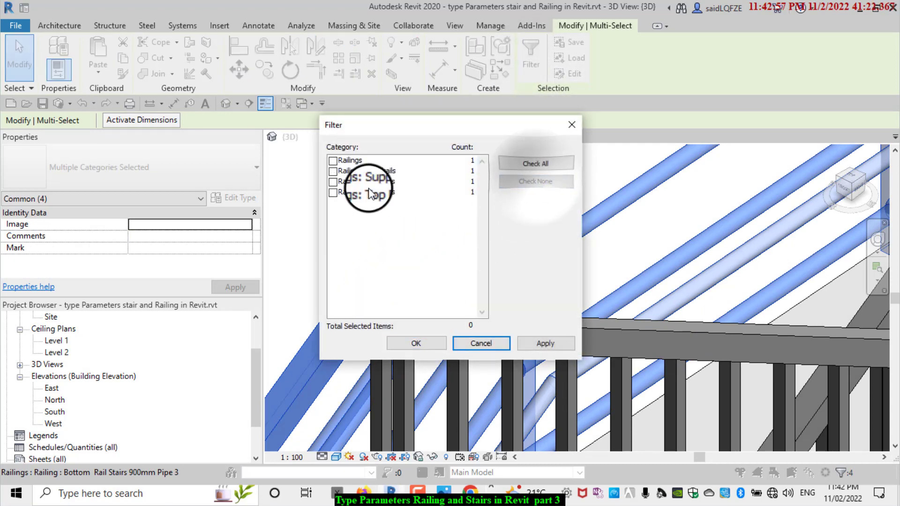
click(333, 182)
click(415, 342)
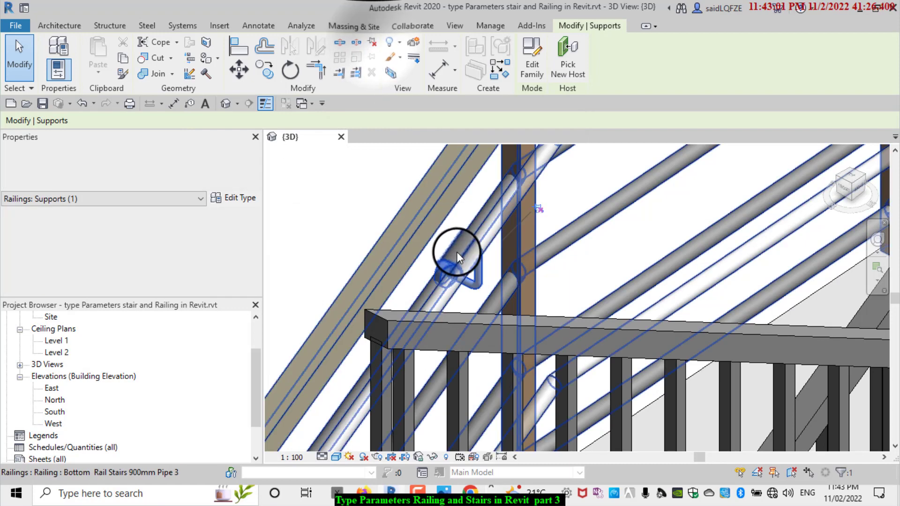
click(175, 224)
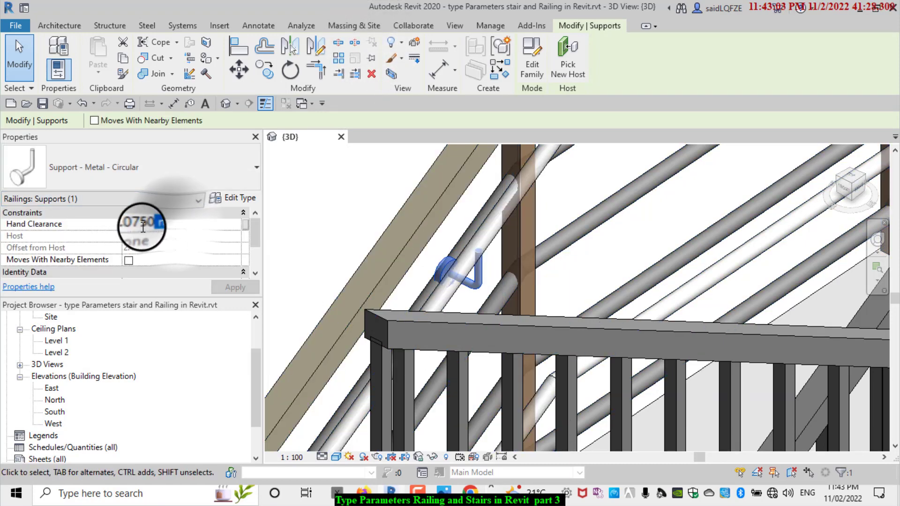
drag(176, 224, 137, 225)
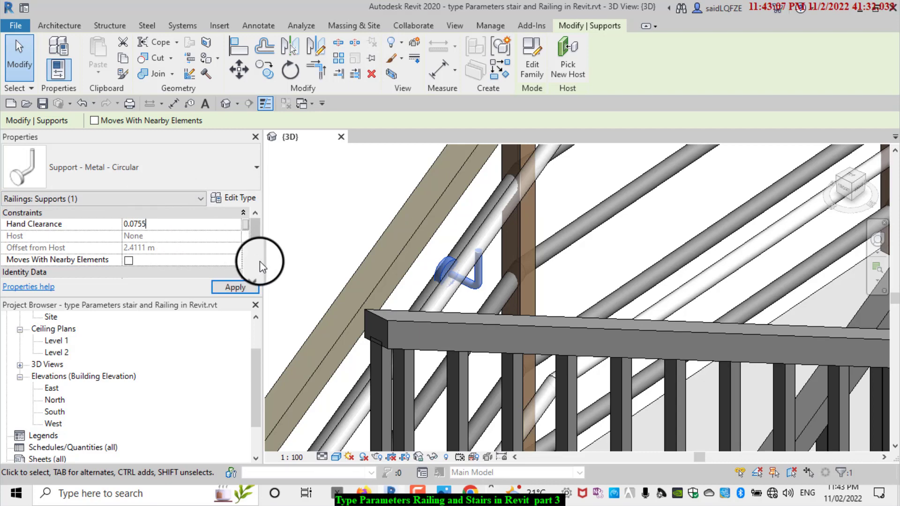
key(BackSpace)
key(BackSpace)
key(BackSpace)
text(5)
text(5)
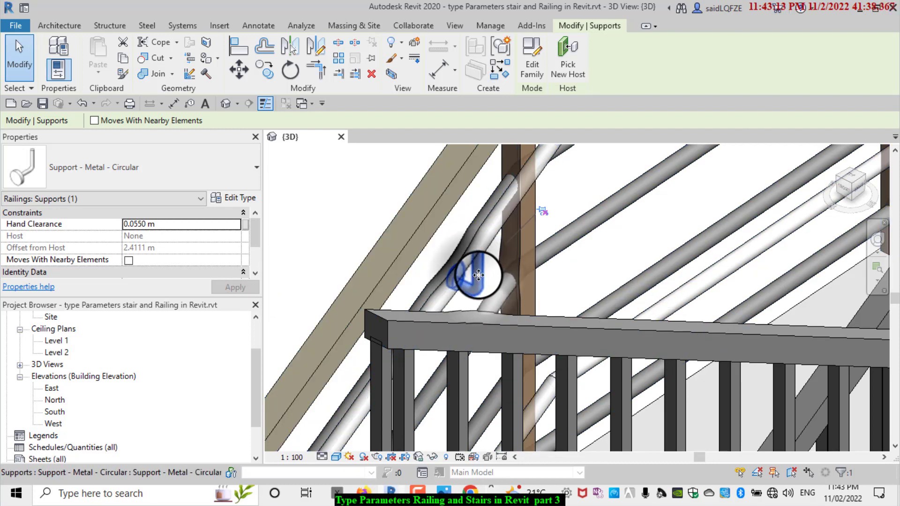
drag(476, 277, 536, 211)
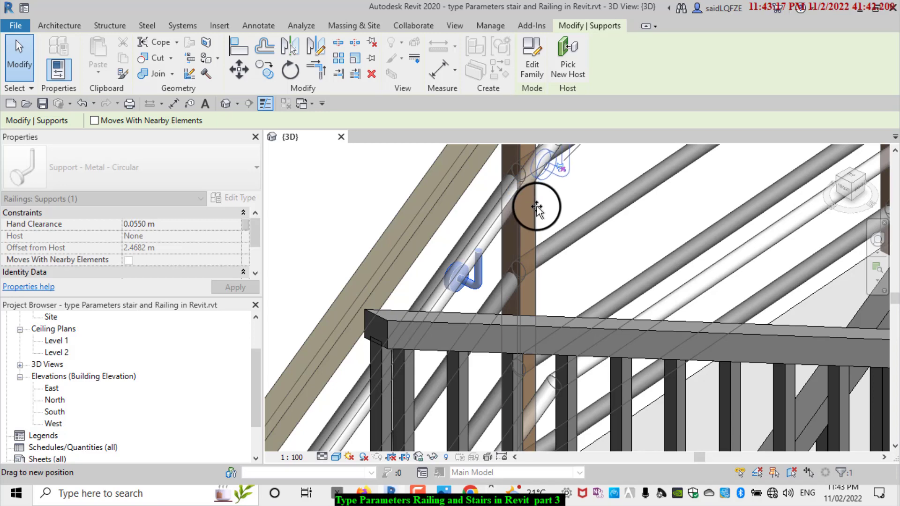
drag(538, 210, 535, 206)
scroll(528, 277, down, 5)
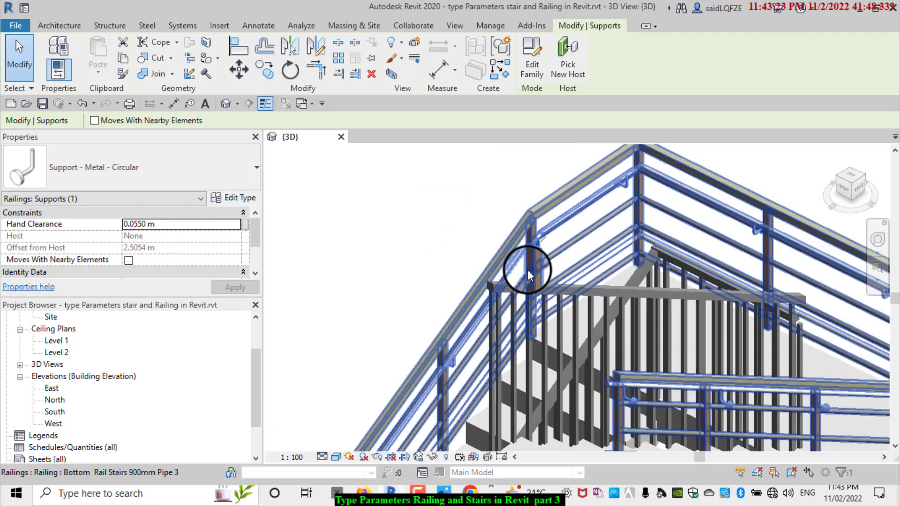
scroll(531, 251, up, 2)
scroll(530, 227, up, 3)
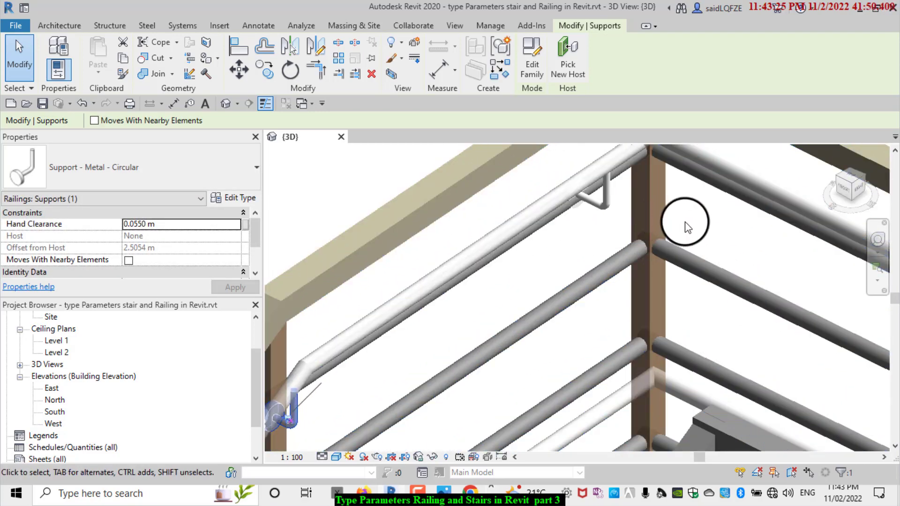
scroll(685, 225, up, 1)
scroll(591, 273, down, 3)
scroll(629, 185, up, 1)
scroll(643, 286, up, 2)
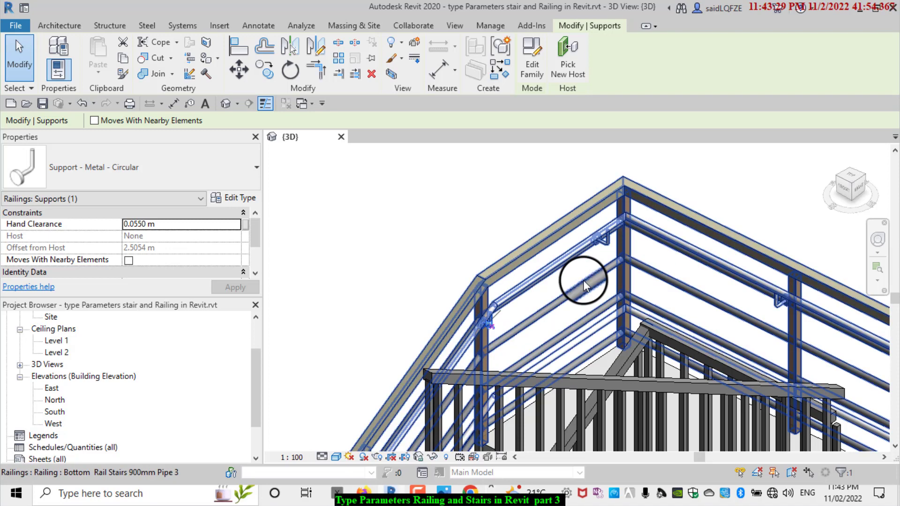
drag(668, 266, 539, 177)
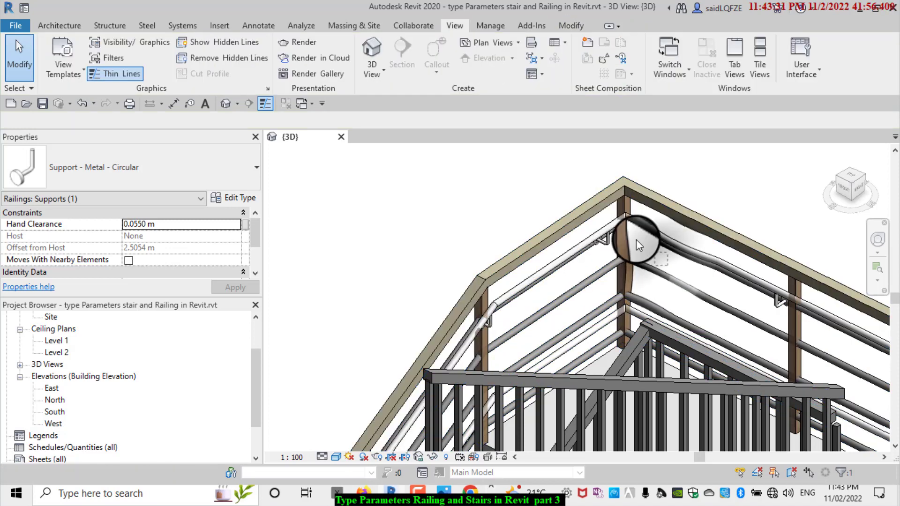
click(529, 74)
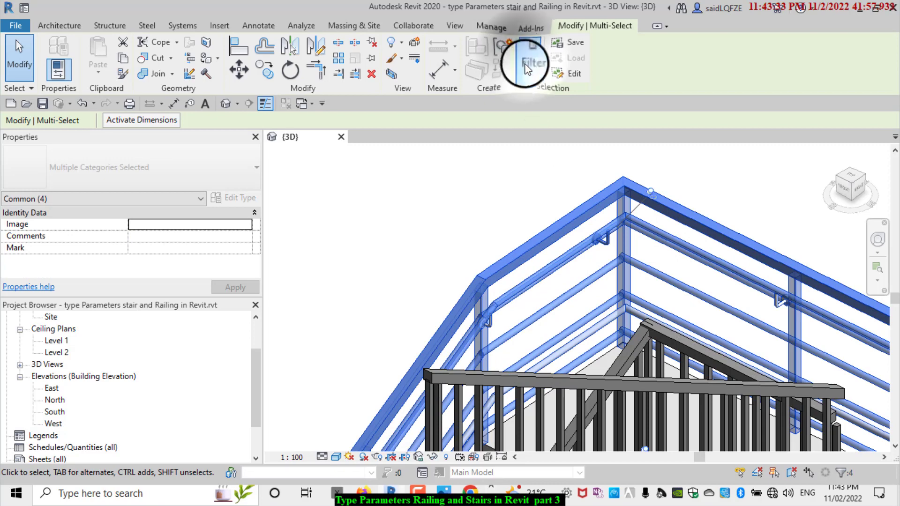
click(534, 182)
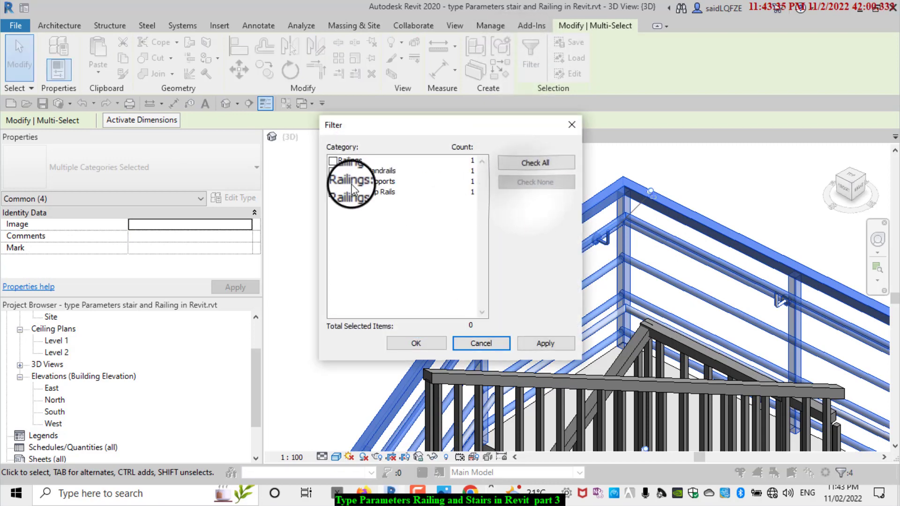
click(333, 182)
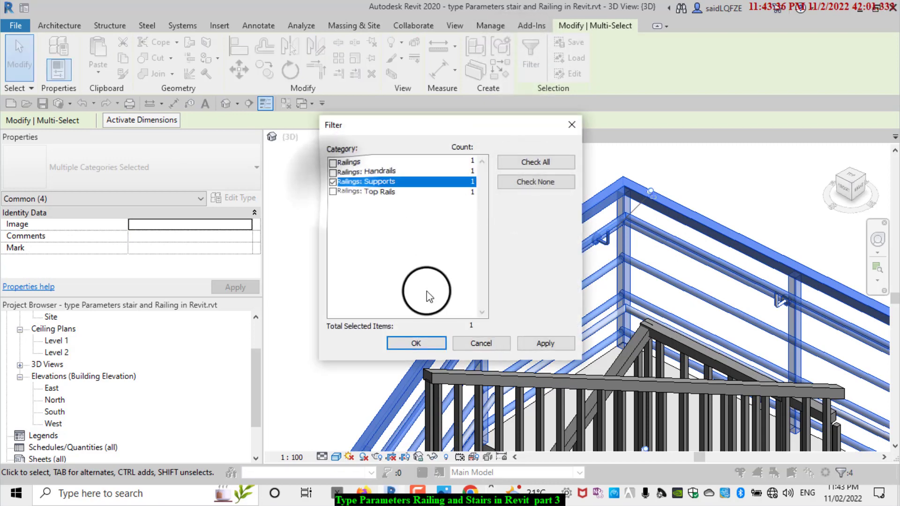
click(423, 345)
scroll(698, 219, up, 2)
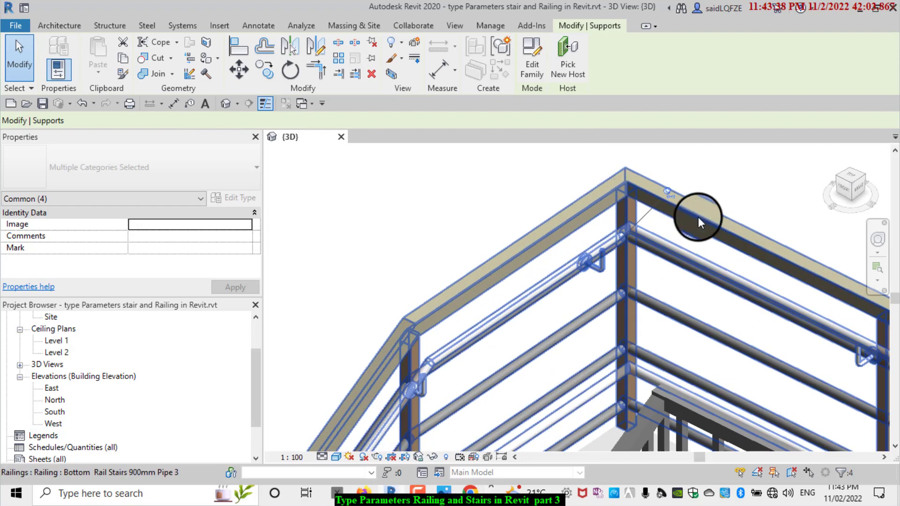
click(672, 192)
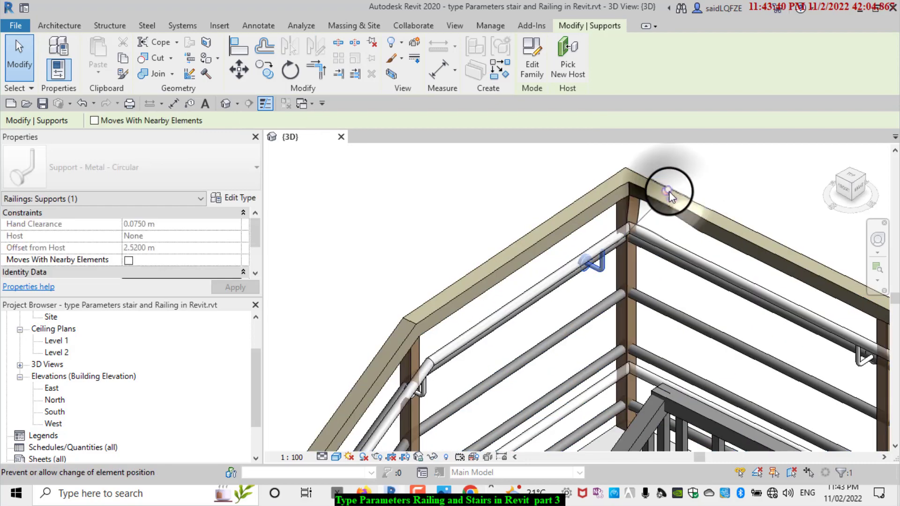
click(763, 203)
scroll(501, 183, down, 2)
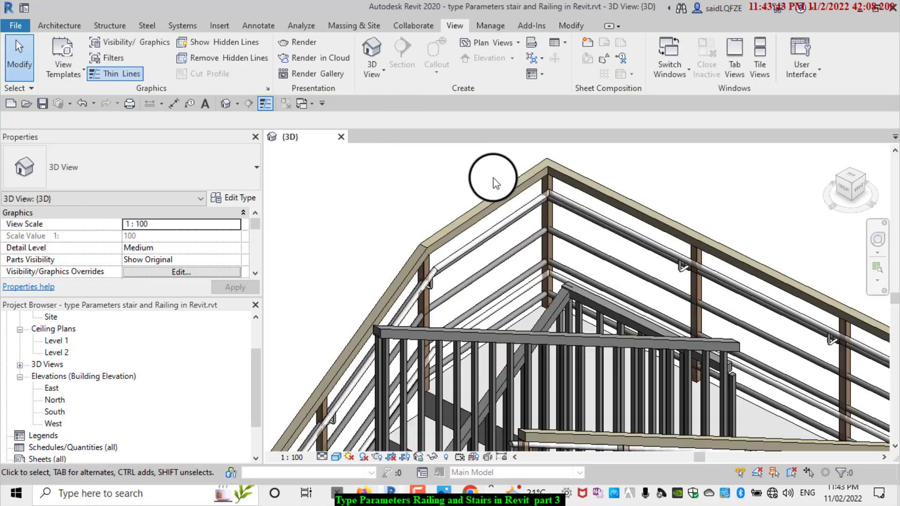
scroll(680, 194, down, 1)
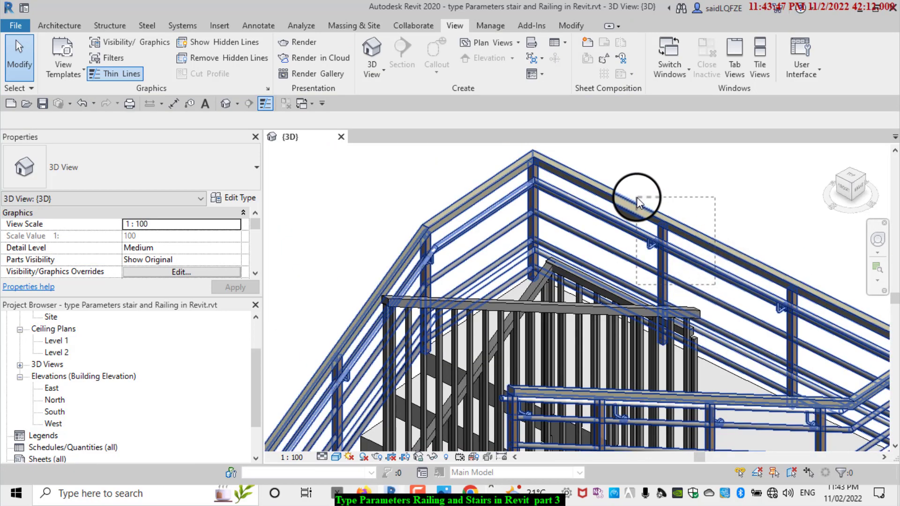
Filter the stair railing down to its support and set hand clearance to 0.0550 m.
click(635, 230)
scroll(656, 254, up, 2)
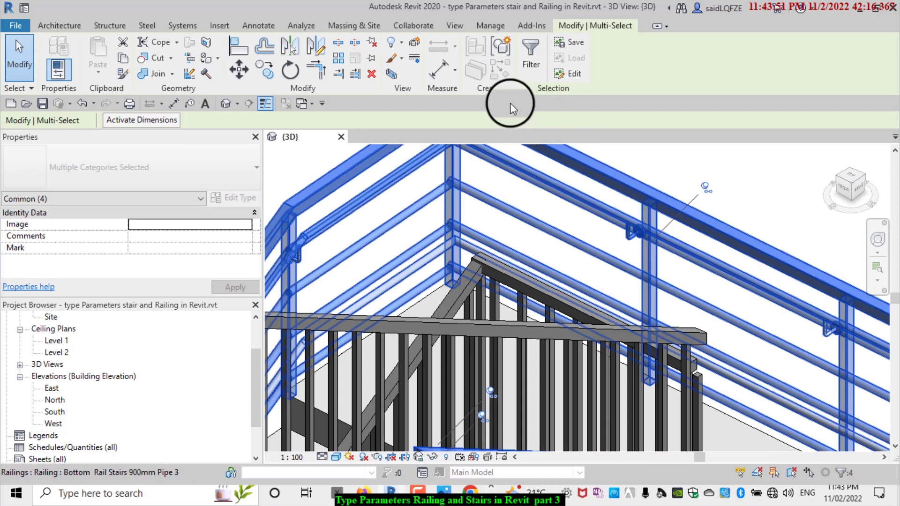
click(531, 60)
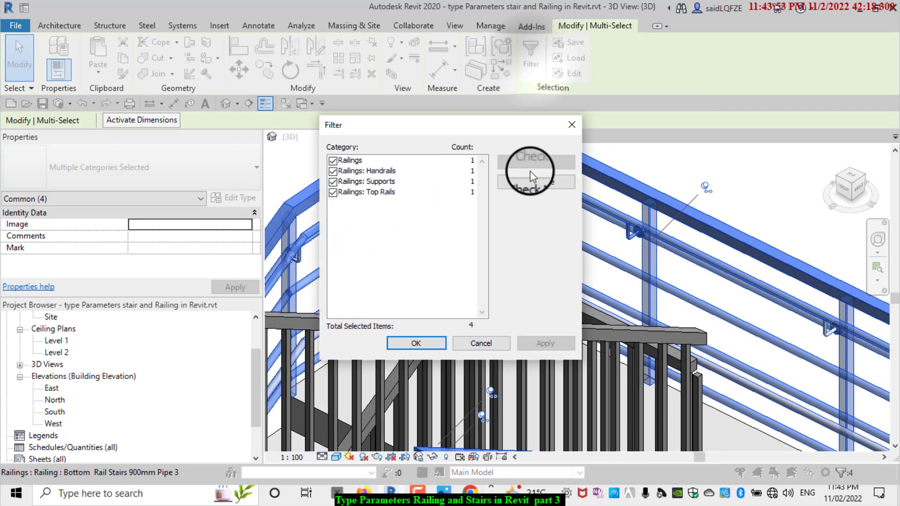
click(533, 184)
click(333, 182)
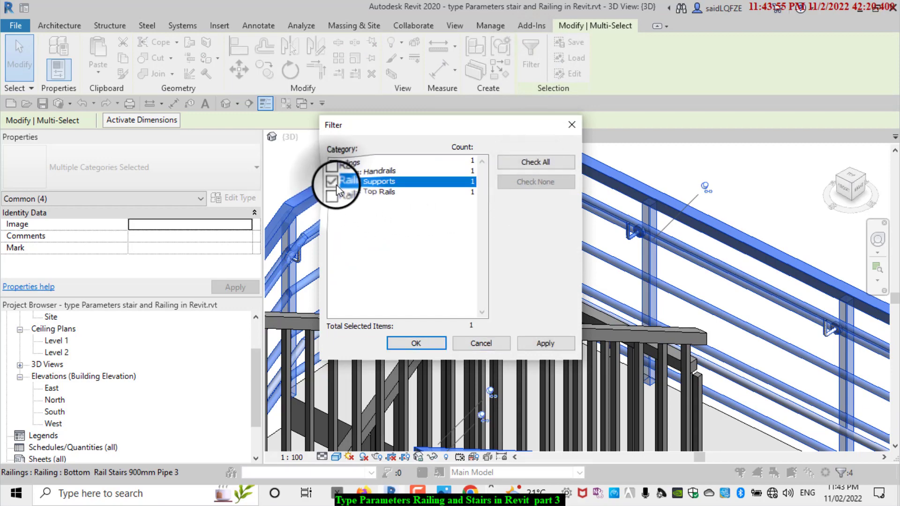
click(409, 344)
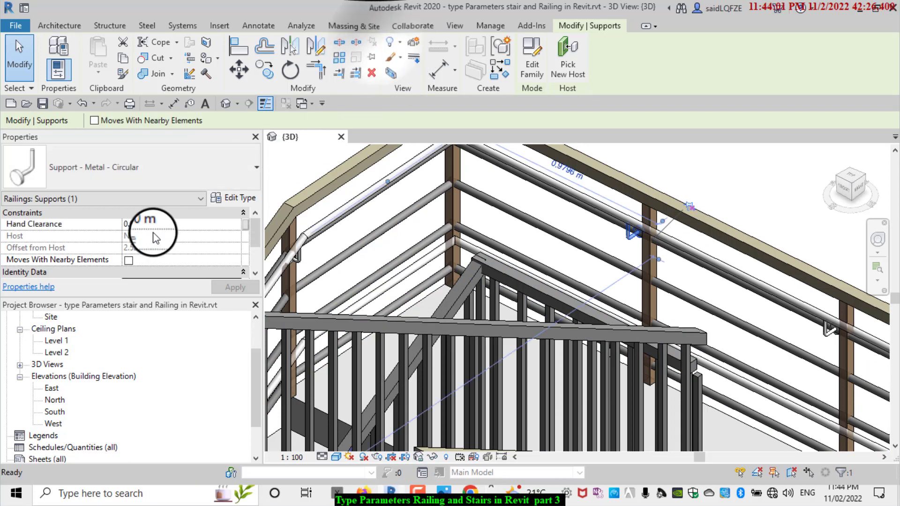
drag(155, 223, 135, 226)
text(55)
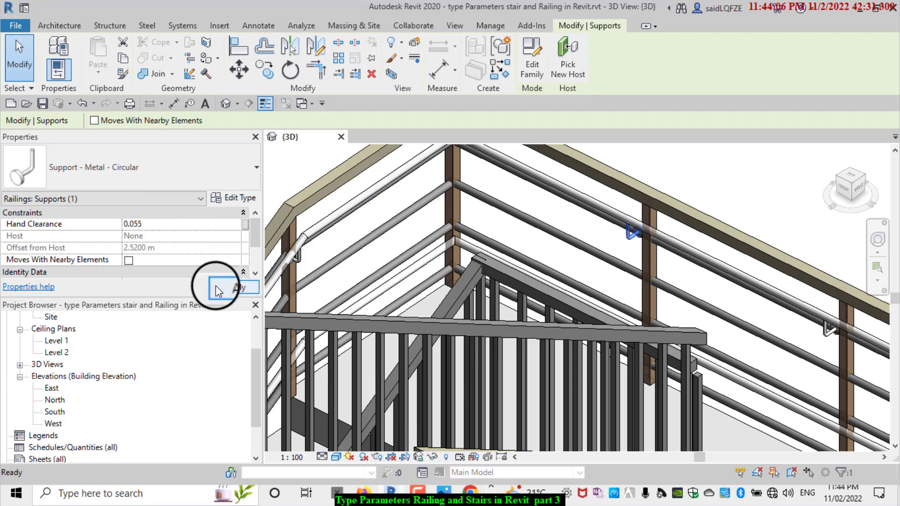
click(217, 290)
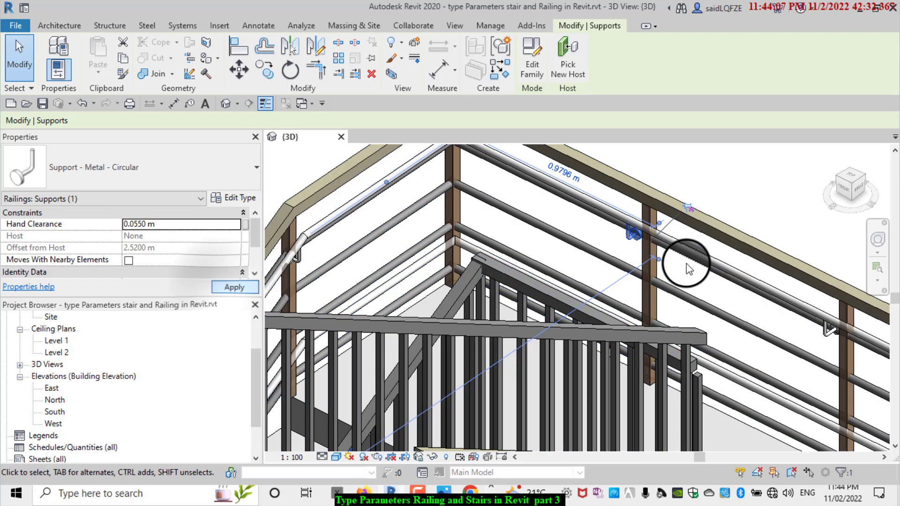
scroll(657, 239, up, 3)
scroll(632, 222, up, 3)
key(Escape)
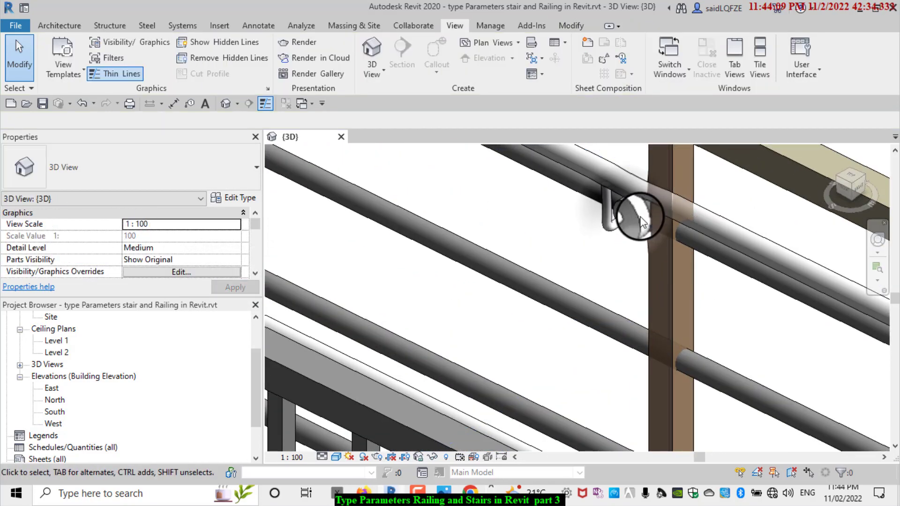
Slide the handrail support along the rail toward the post.
click(659, 230)
scroll(559, 321, up, 2)
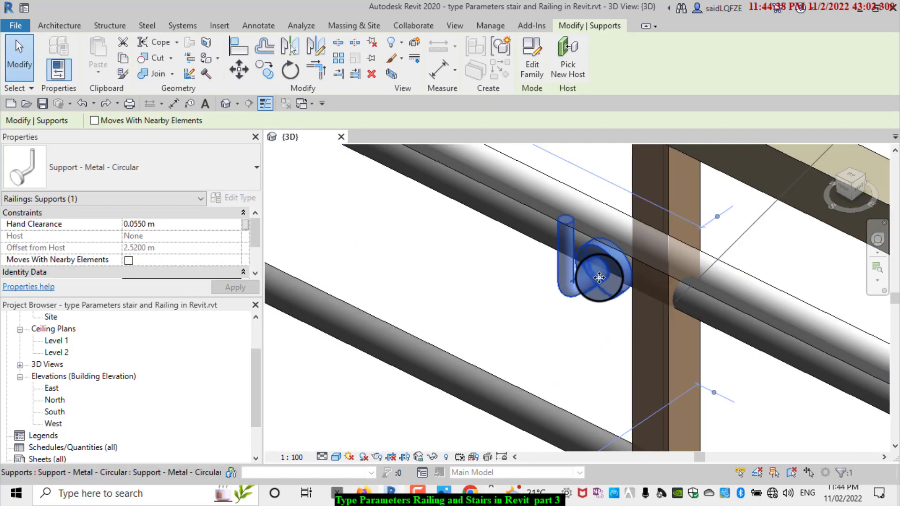
scroll(597, 278, up, 2)
mouse_move(598, 279)
mouse_down()
mouse_move(640, 299)
mouse_move(605, 309)
mouse_up()
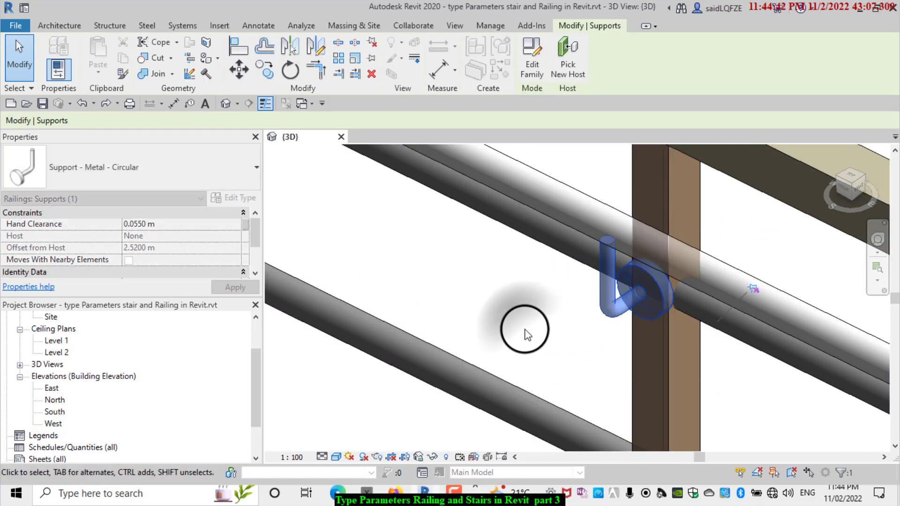
click(523, 322)
scroll(434, 228, down, 2)
scroll(407, 175, down, 2)
scroll(469, 211, down, 3)
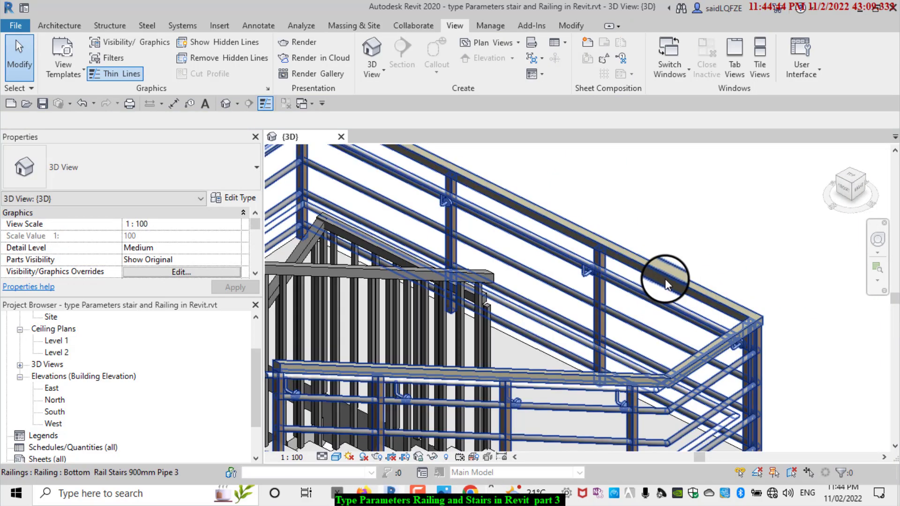
scroll(664, 276, down, 2)
scroll(648, 314, up, 3)
scroll(647, 307, down, 2)
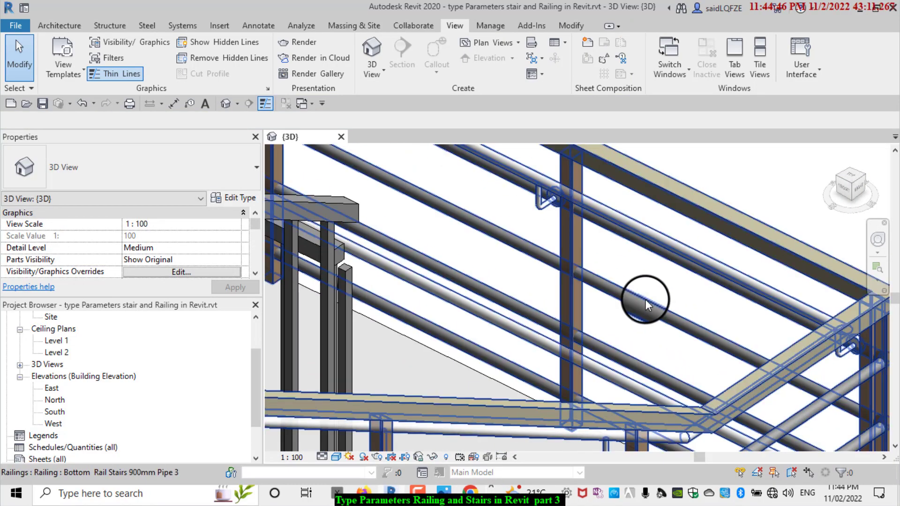
scroll(646, 299, up, 3)
scroll(655, 296, down, 2)
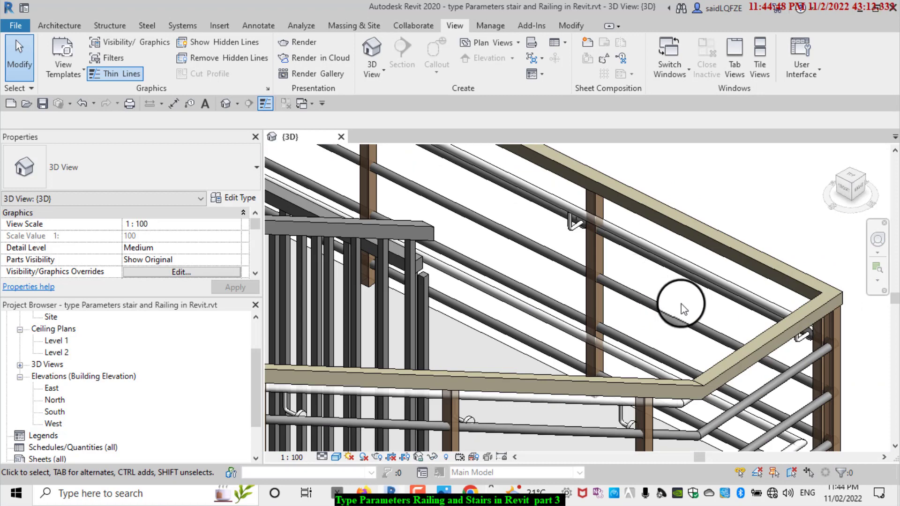
scroll(683, 309, down, 2)
Filter the reselected railing to its support and edit its hand clearance value.
click(598, 196)
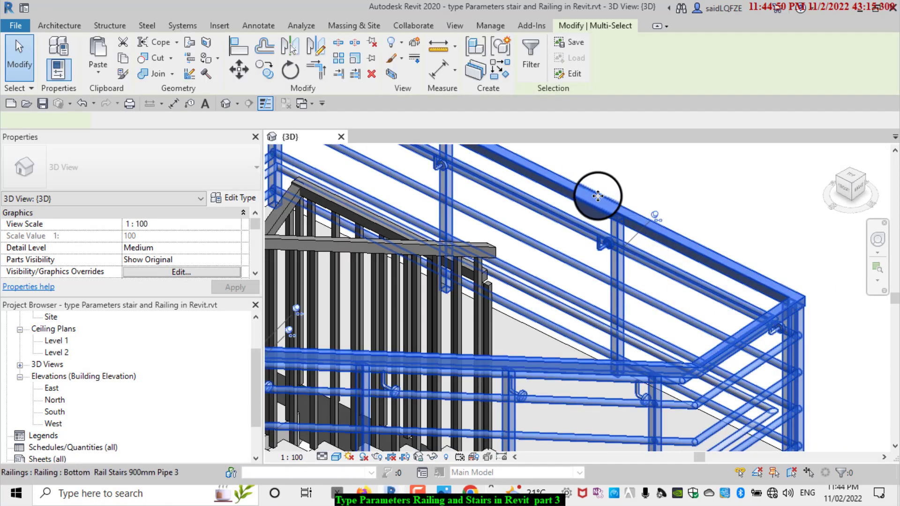
click(531, 49)
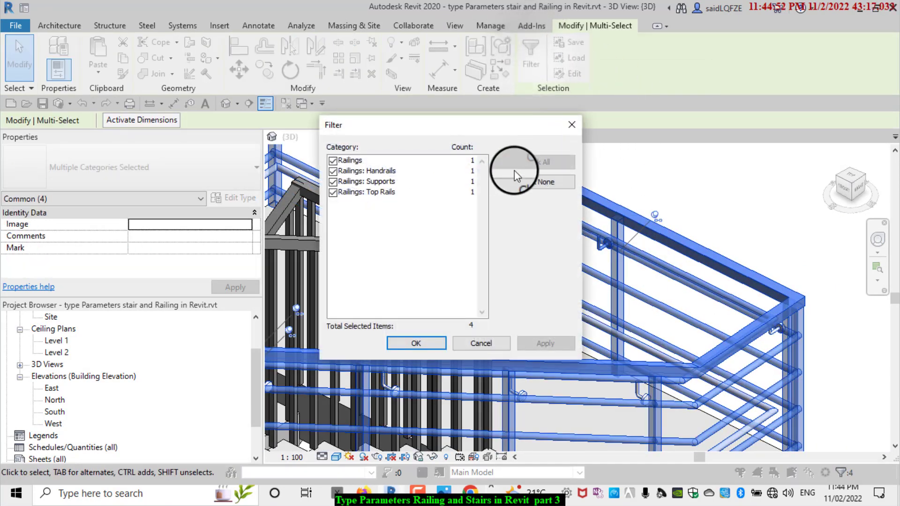
click(522, 187)
click(333, 182)
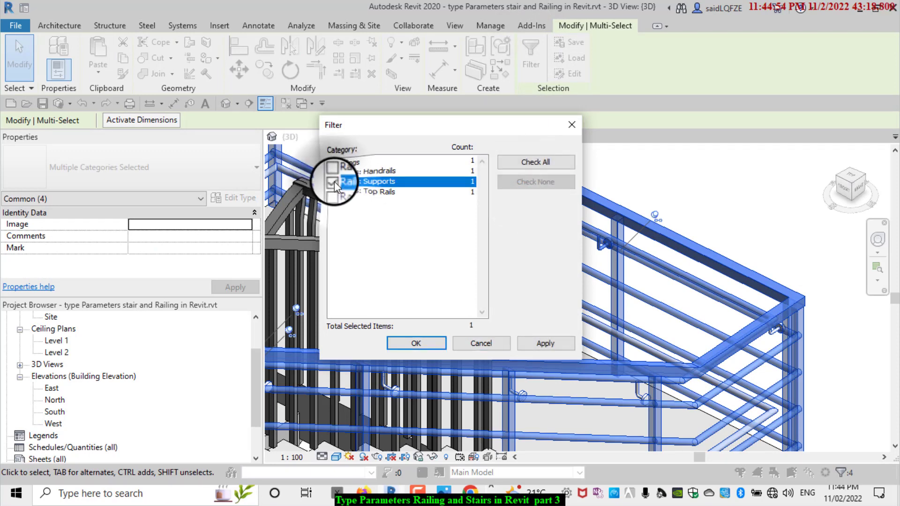
click(407, 343)
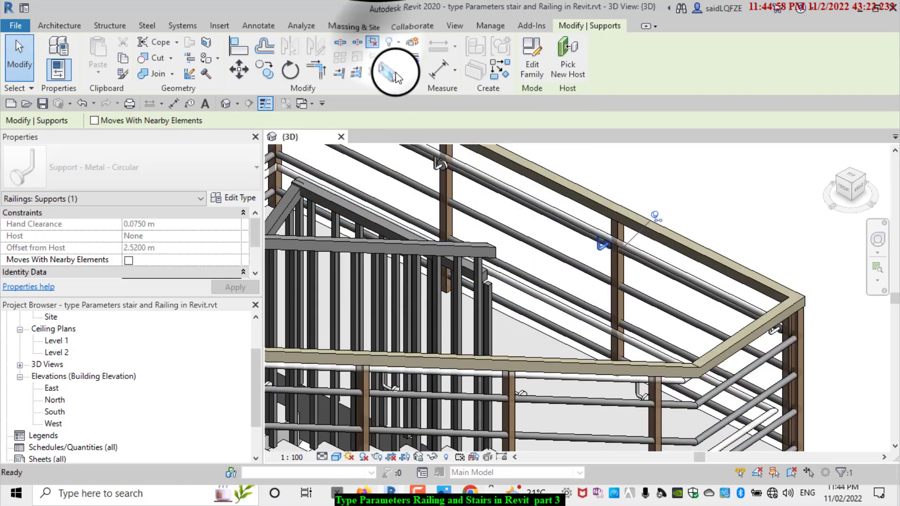
scroll(675, 286, up, 3)
scroll(635, 237, up, 2)
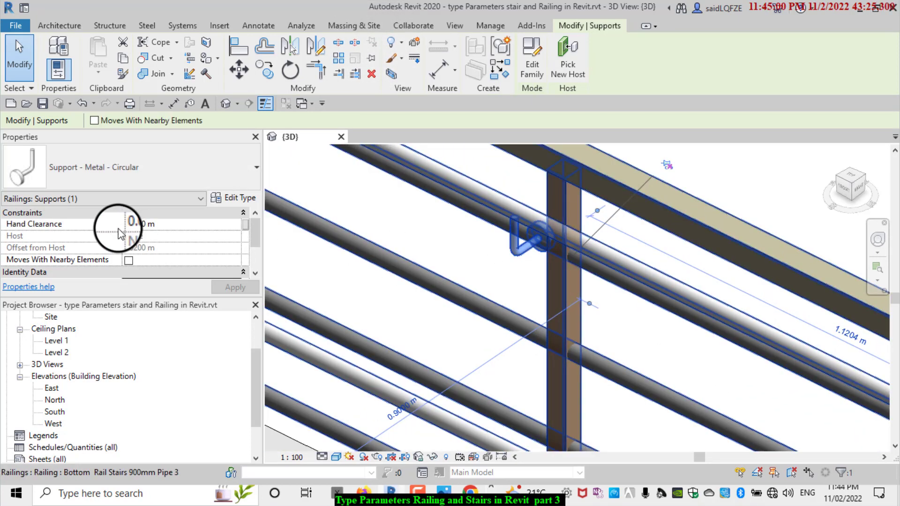
click(171, 228)
drag(155, 223, 135, 226)
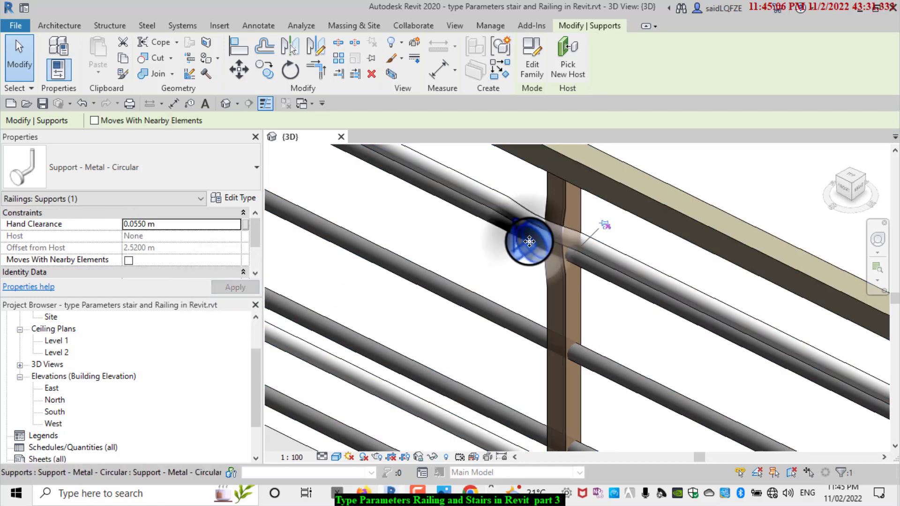
Move the support onto the post and rail junction and orbit to inspect it.
drag(542, 250, 549, 251)
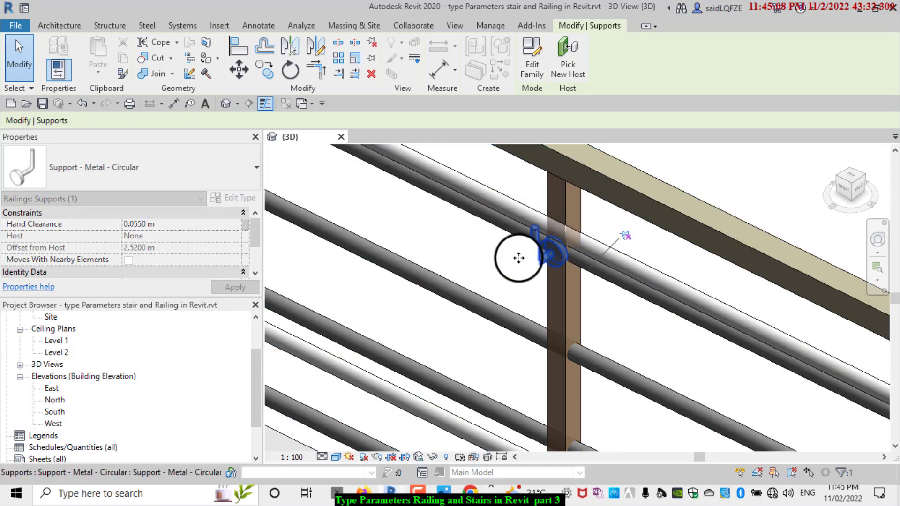
scroll(450, 159, down, 5)
mouse_move(452, 161)
shift+middle_down()
mouse_move(572, 201)
mouse_move(484, 176)
shift+middle_up()
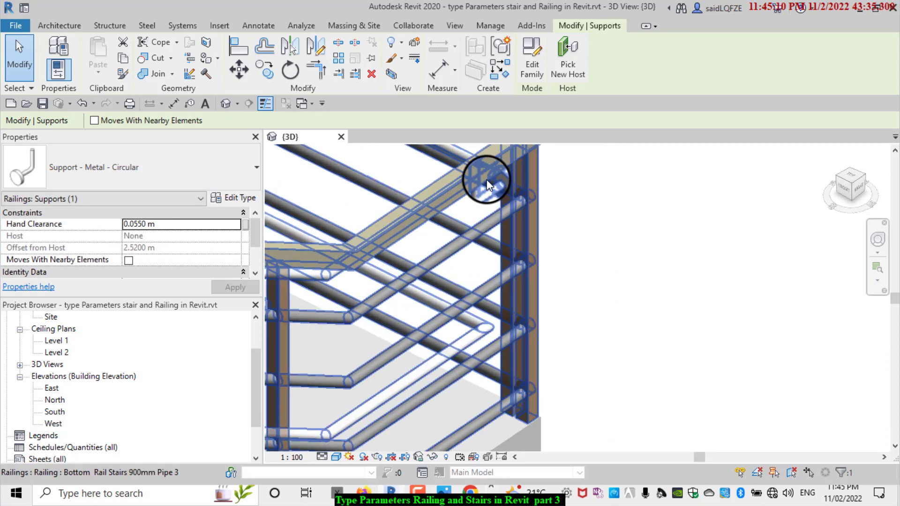
scroll(487, 167, up, 5)
scroll(487, 167, down, 2)
scroll(781, 323, down, 3)
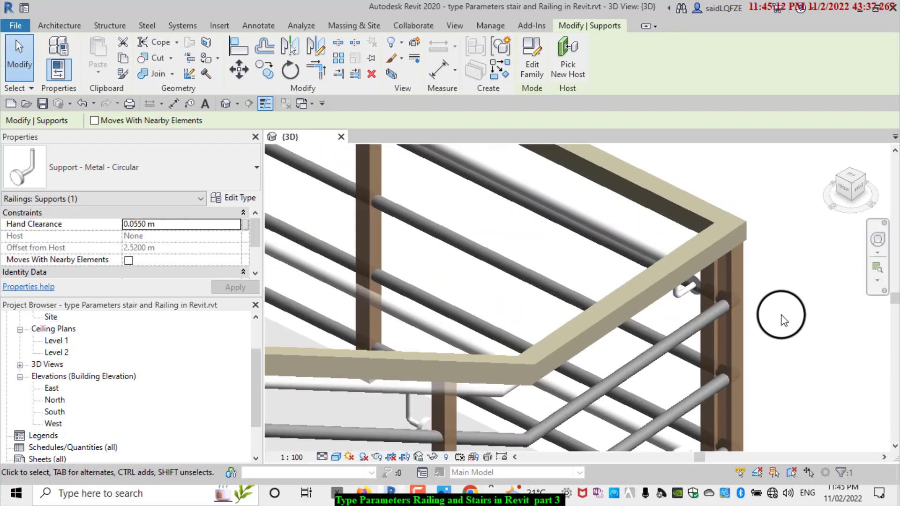
scroll(705, 219, up, 2)
scroll(694, 282, up, 2)
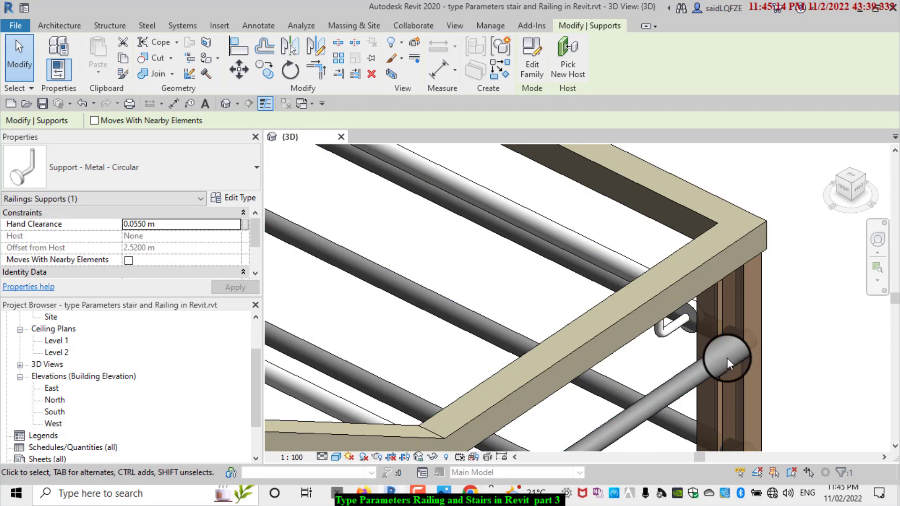
scroll(679, 341, down, 2)
Box-select the railing parts around the stair corner post.
shift+middle_drag(814, 264, 739, 318)
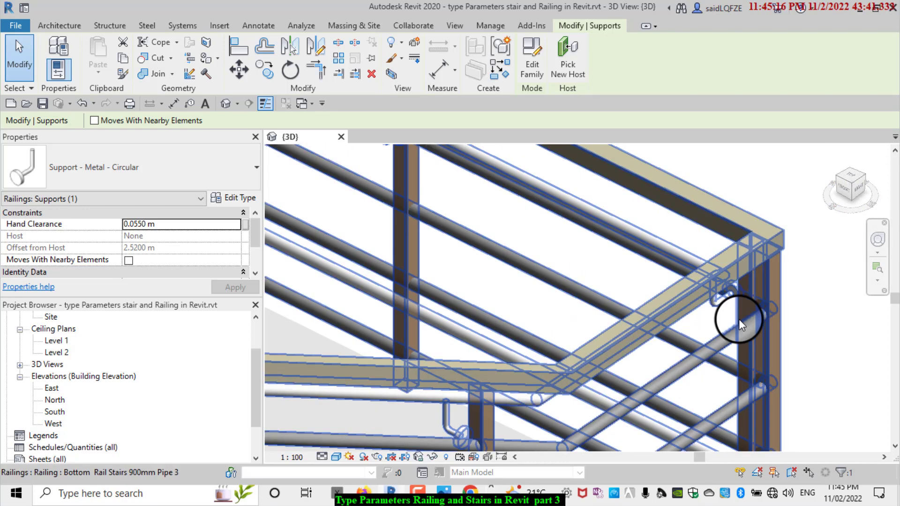
scroll(739, 319, up, 2)
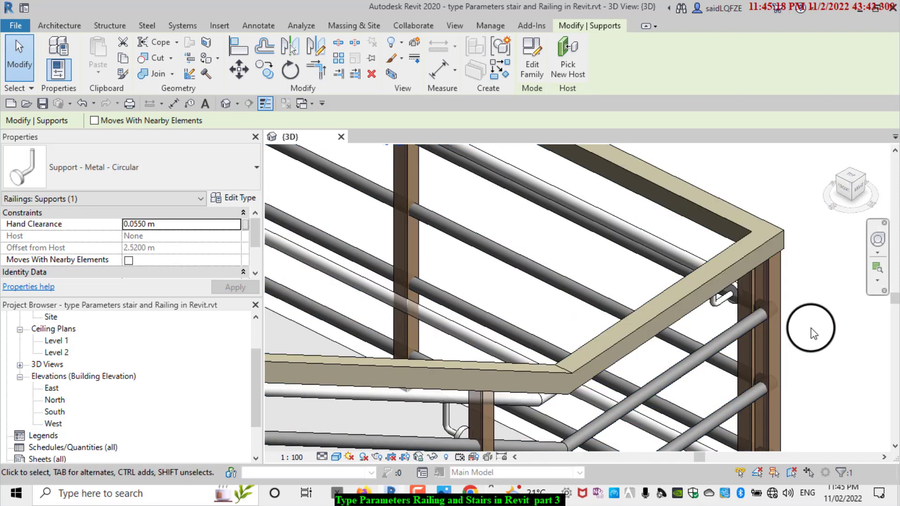
mouse_move(821, 337)
mouse_down()
mouse_move(707, 202)
mouse_move(682, 190)
mouse_up()
Filter the selection to Railings: Supports and commit a 0.0550 m hand clearance.
click(530, 52)
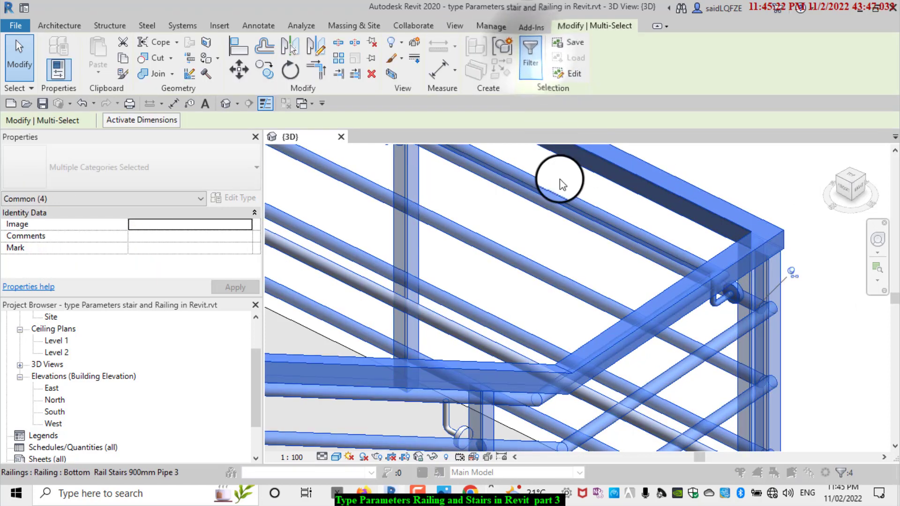
click(535, 182)
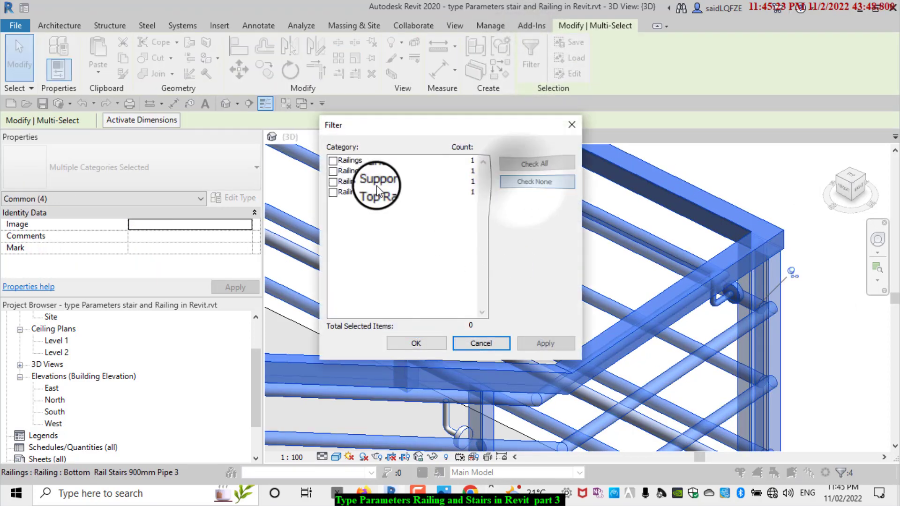
click(333, 181)
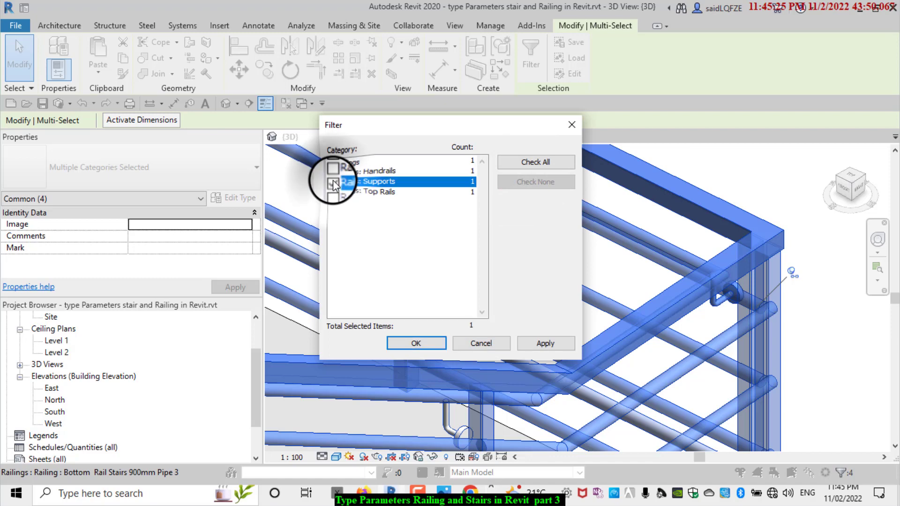
click(410, 342)
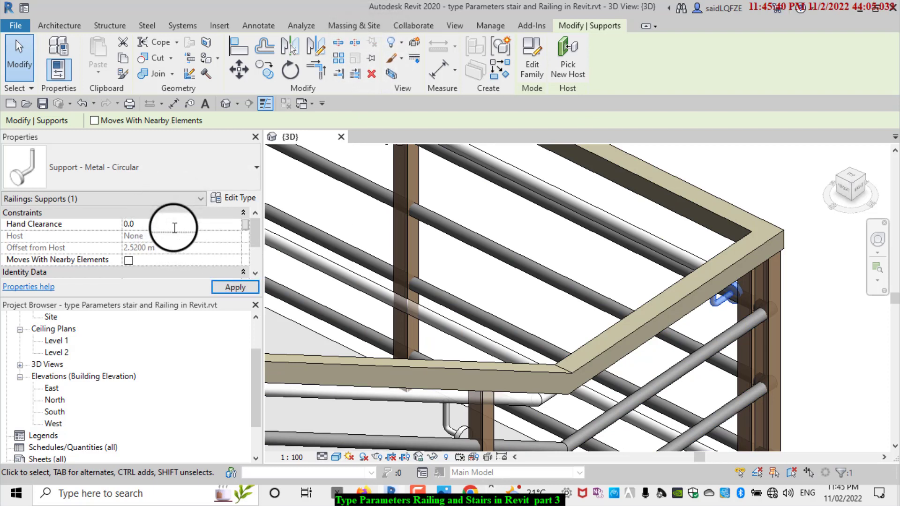
click(216, 288)
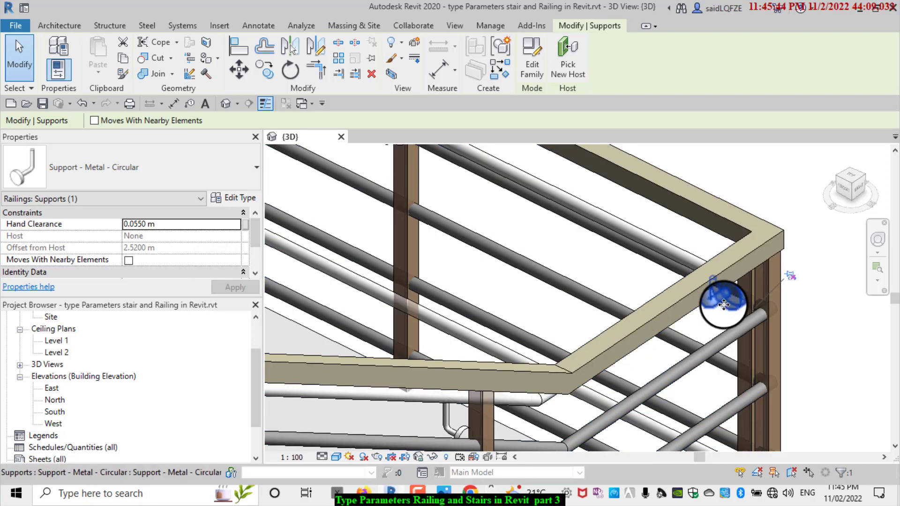
Slide the corner support down the handrail to a 4.2700 m host offset.
drag(724, 305, 742, 312)
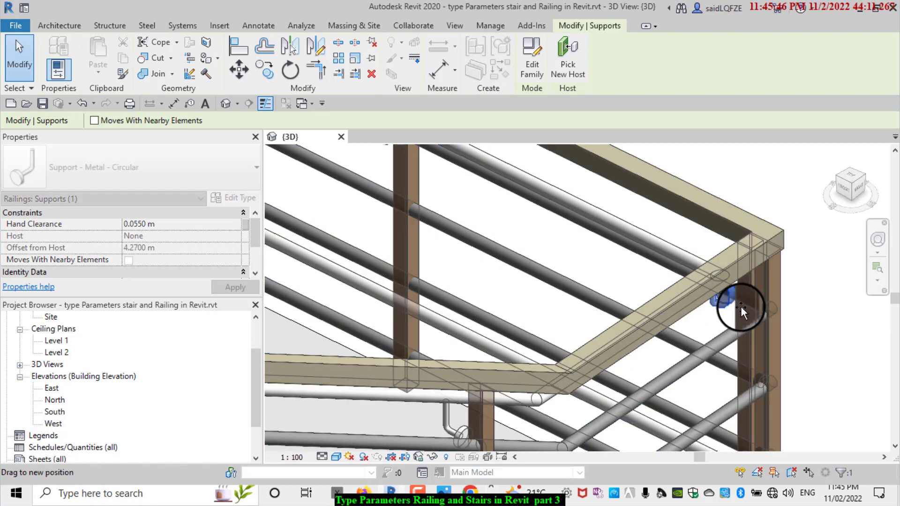
scroll(742, 311, up, 2)
drag(722, 258, 740, 273)
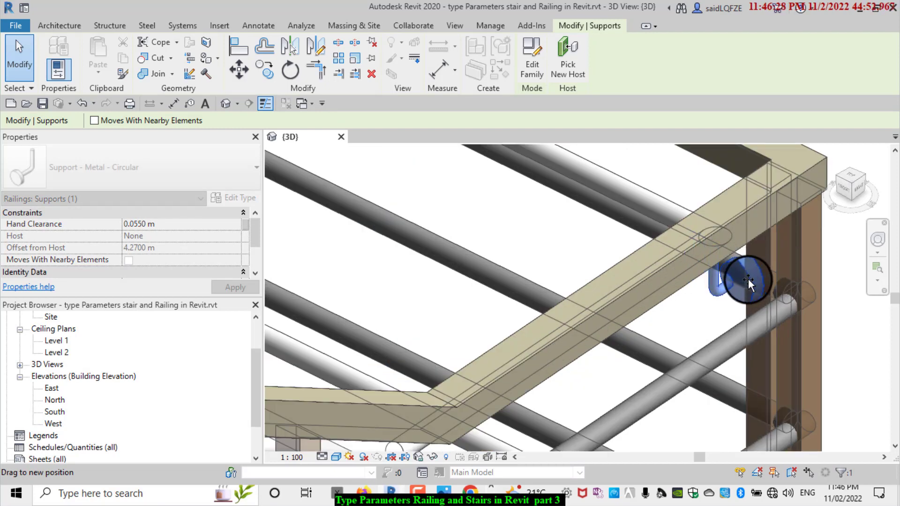
drag(752, 285, 746, 283)
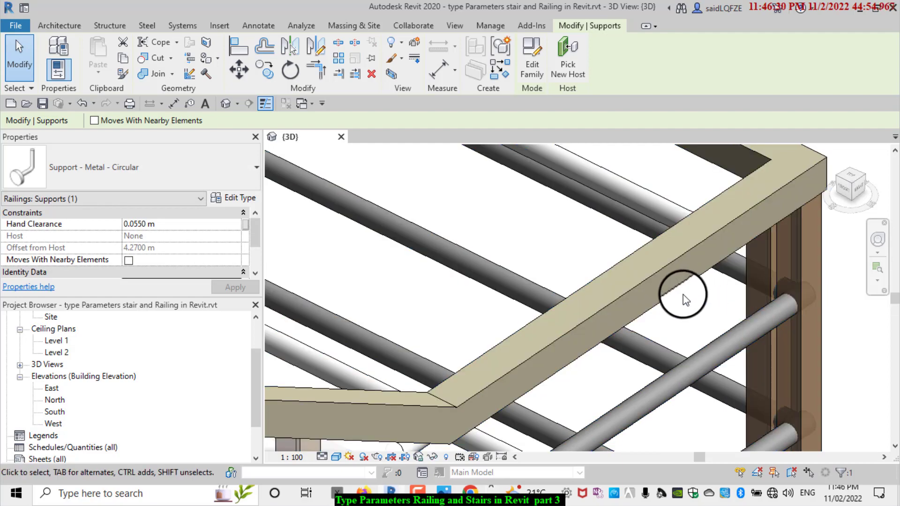
click(718, 297)
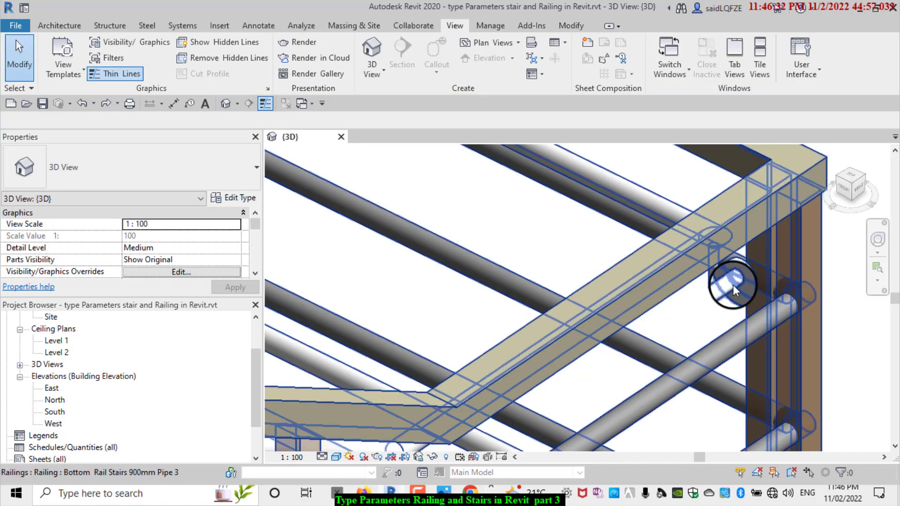
Orbit to the lower rail and box-select the parts near the middle post.
scroll(672, 294, up, 3)
mouse_move(669, 294)
shift+middle_down()
mouse_move(557, 147)
mouse_move(768, 233)
mouse_move(684, 298)
shift+middle_up()
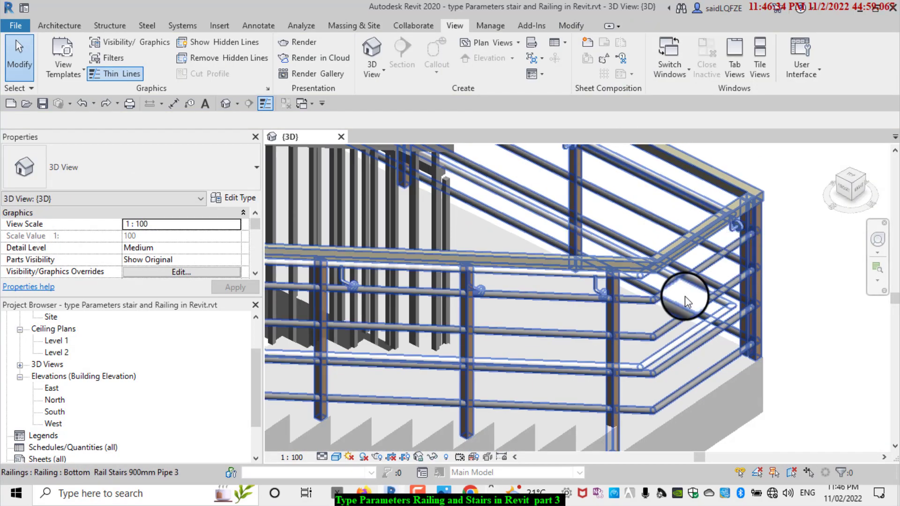
scroll(587, 309, up, 2)
mouse_move(587, 310)
shift+middle_down()
mouse_move(663, 277)
mouse_move(651, 338)
mouse_move(668, 302)
mouse_move(667, 311)
shift+middle_up()
drag(697, 358, 550, 205)
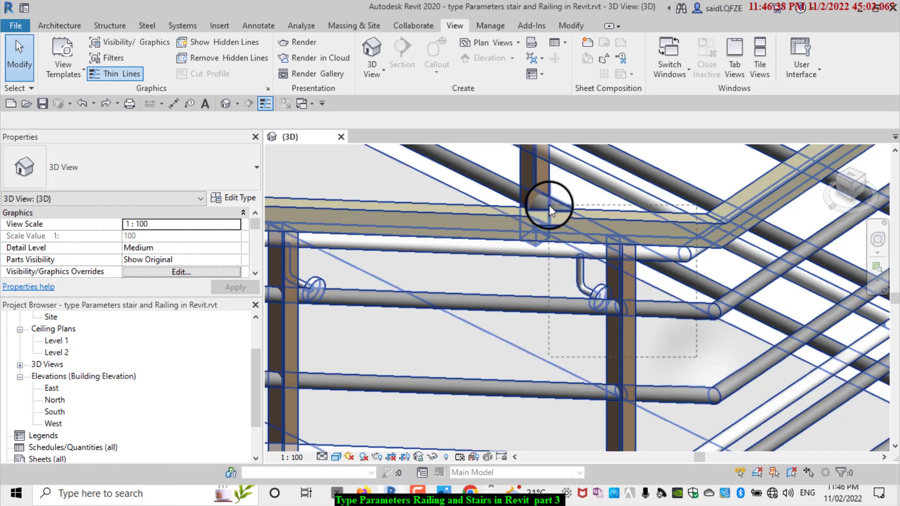
drag(555, 256, 561, 263)
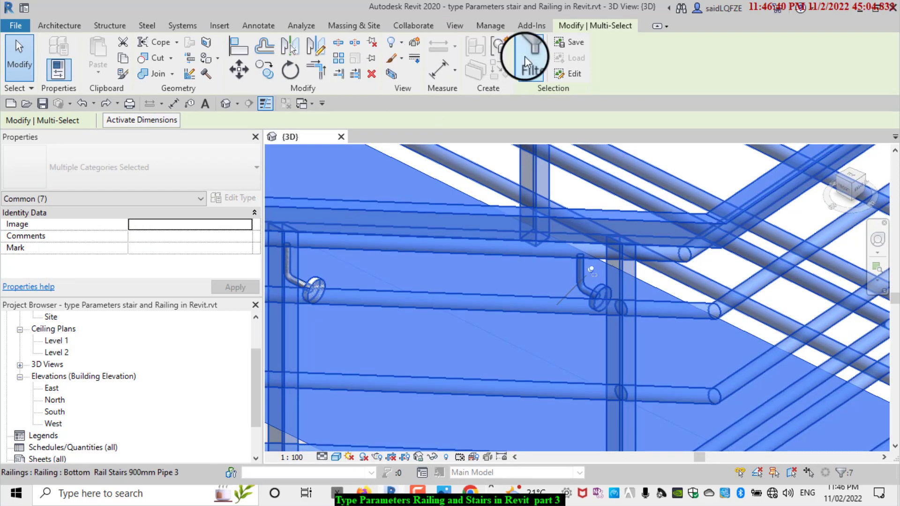
Filter the selection to Railings: Supports and unpin the support.
click(525, 55)
click(542, 184)
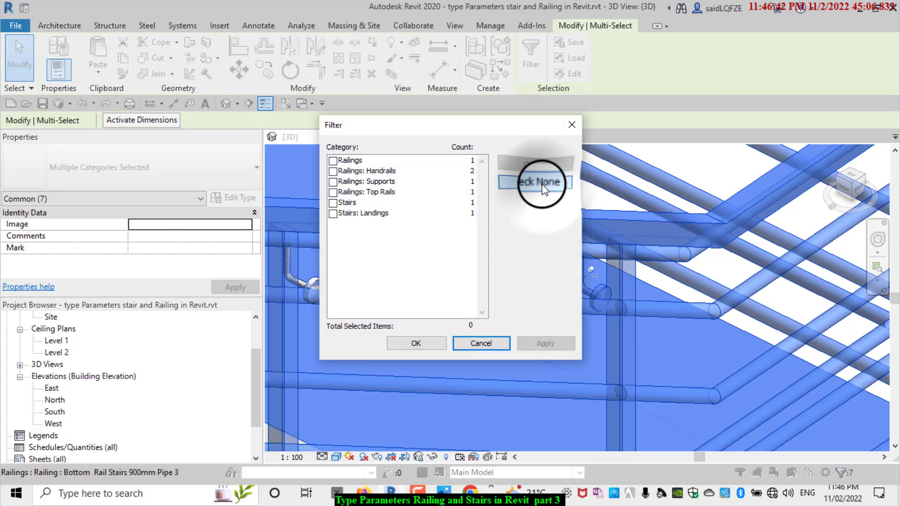
click(333, 182)
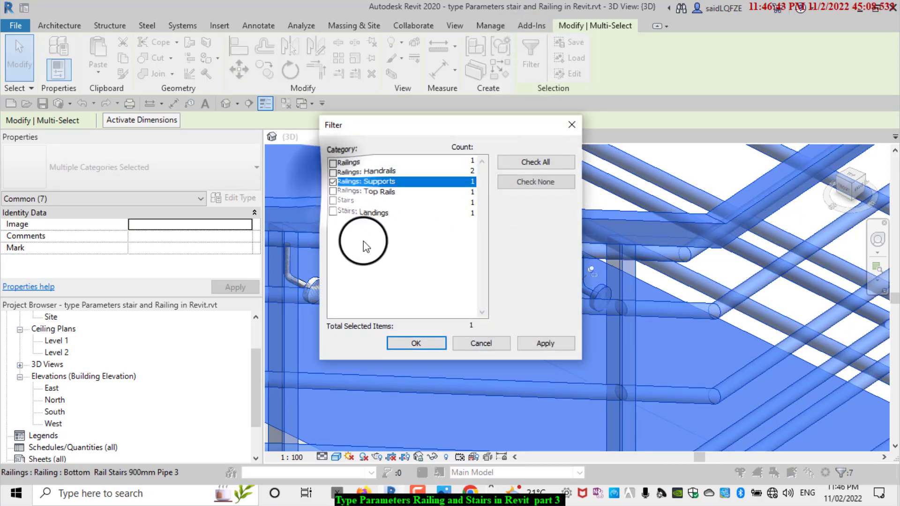
click(438, 339)
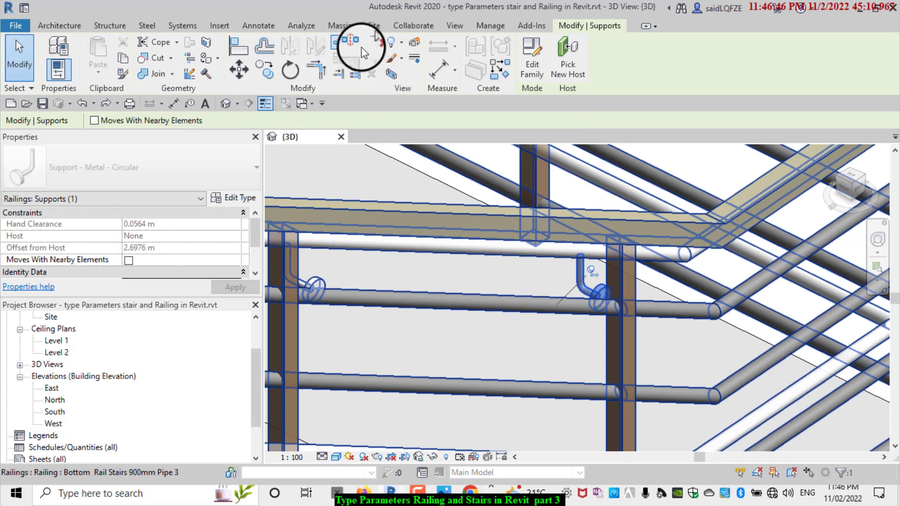
click(373, 41)
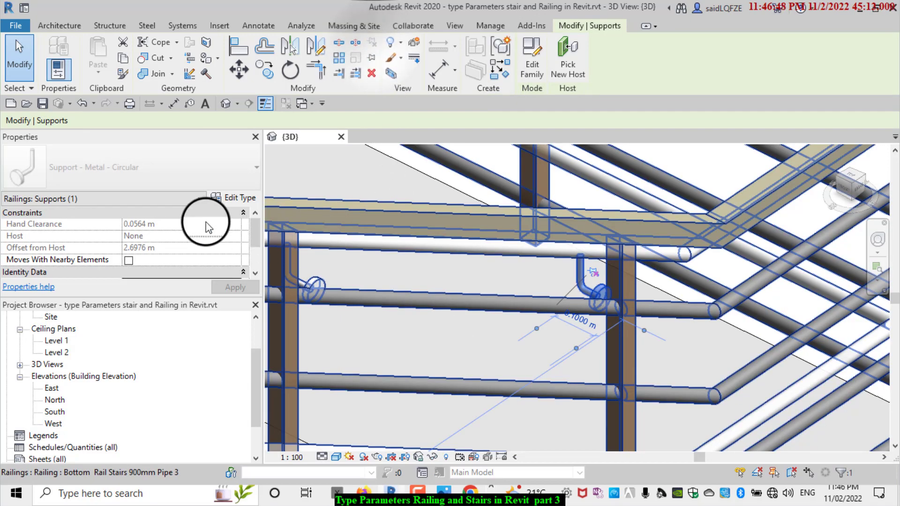
Set the mid-rail support's hand clearance to 0.0550 m.
click(177, 225)
drag(159, 224, 136, 224)
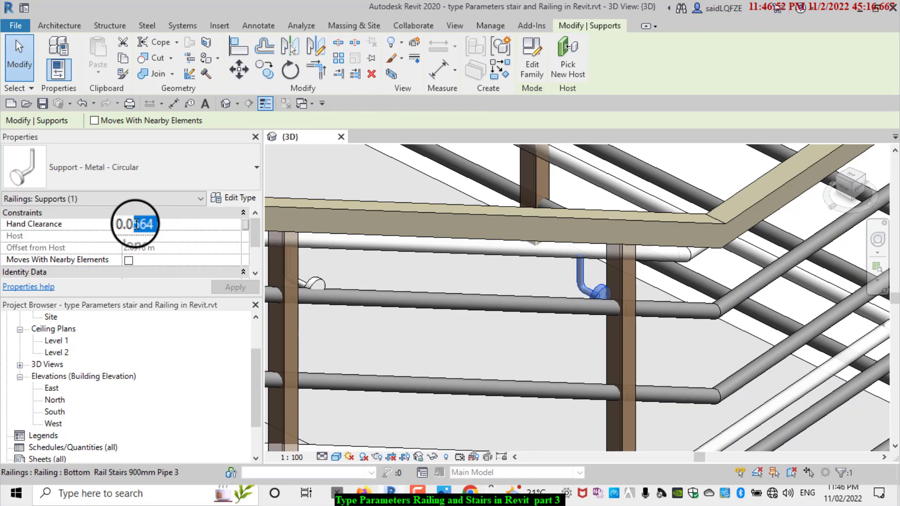
text(330)
click(232, 287)
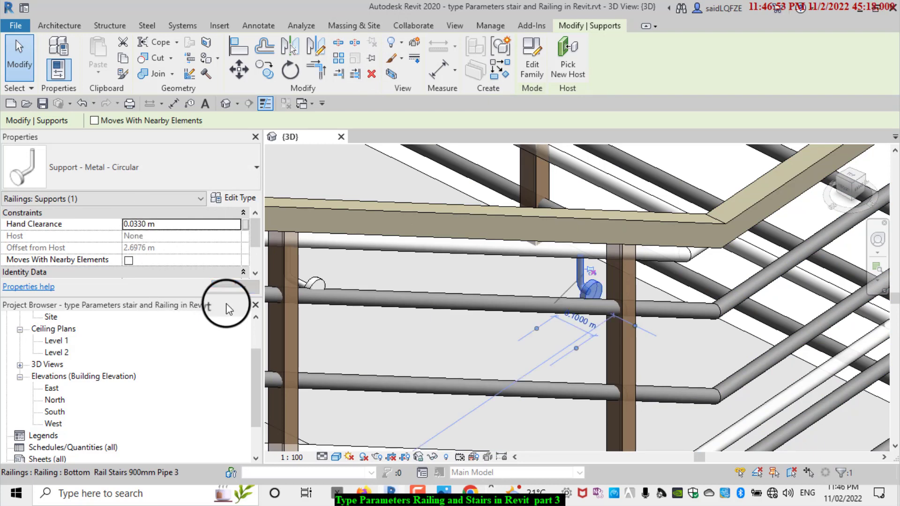
click(157, 226)
drag(157, 224, 136, 227)
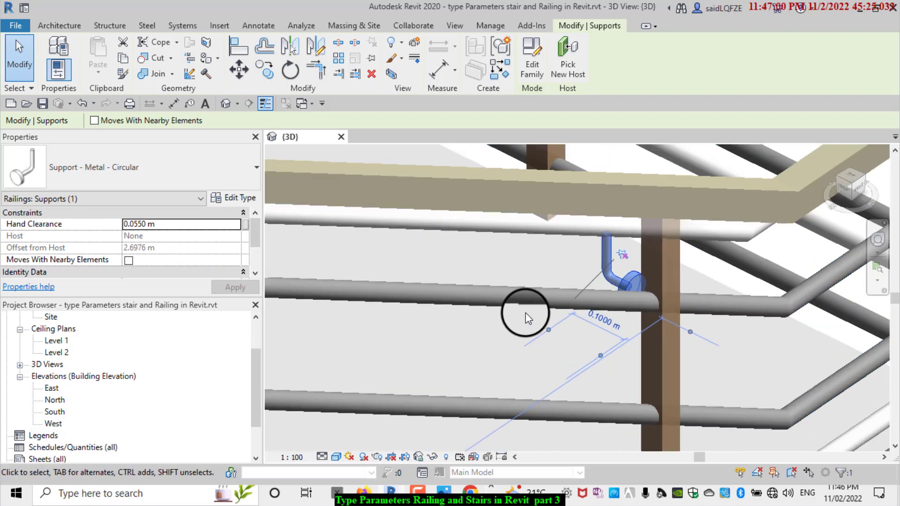
Move the support beside the middle post at a 2.6707 m offset and deselect it.
scroll(649, 285, up, 2)
scroll(652, 288, up, 2)
scroll(653, 288, down, 3)
scroll(554, 319, up, 3)
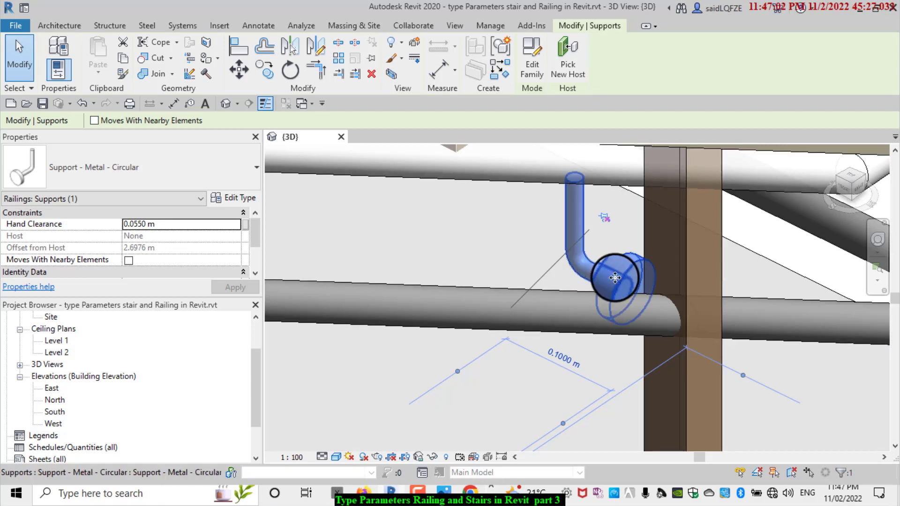
drag(620, 277, 688, 246)
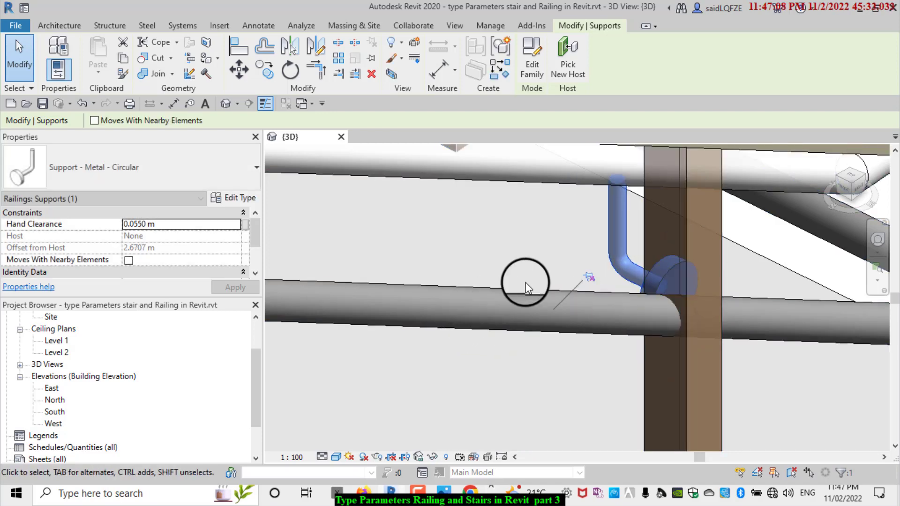
scroll(547, 278, down, 2)
scroll(540, 309, down, 2)
key(Escape)
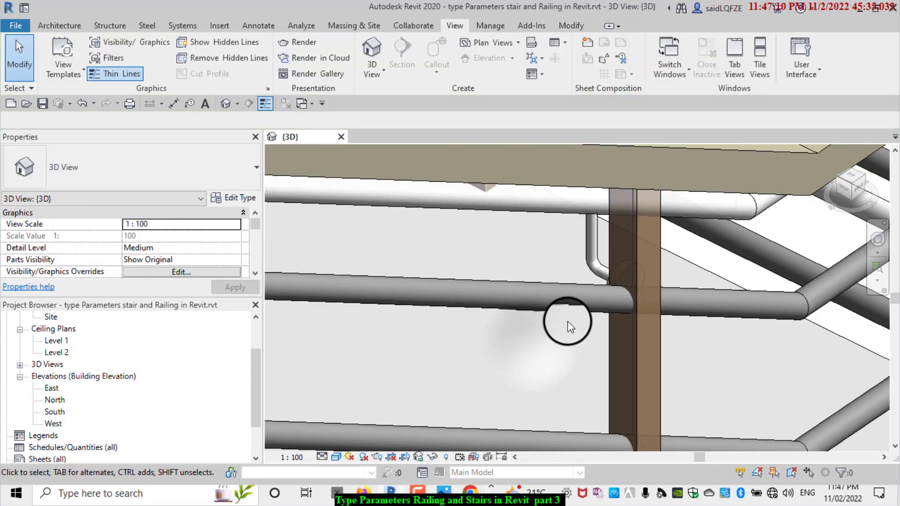
scroll(634, 292, down, 2)
scroll(634, 291, down, 2)
scroll(617, 322, down, 1)
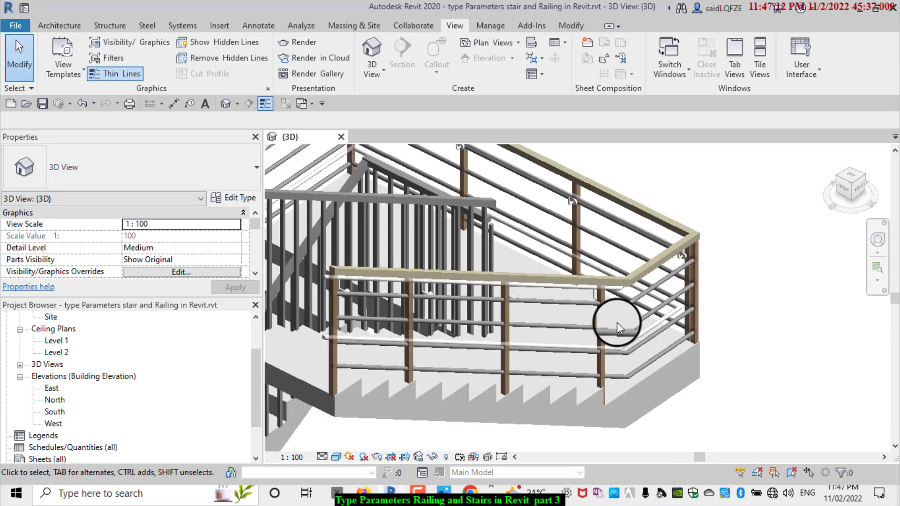
scroll(334, 336, up, 1)
scroll(773, 314, up, 2)
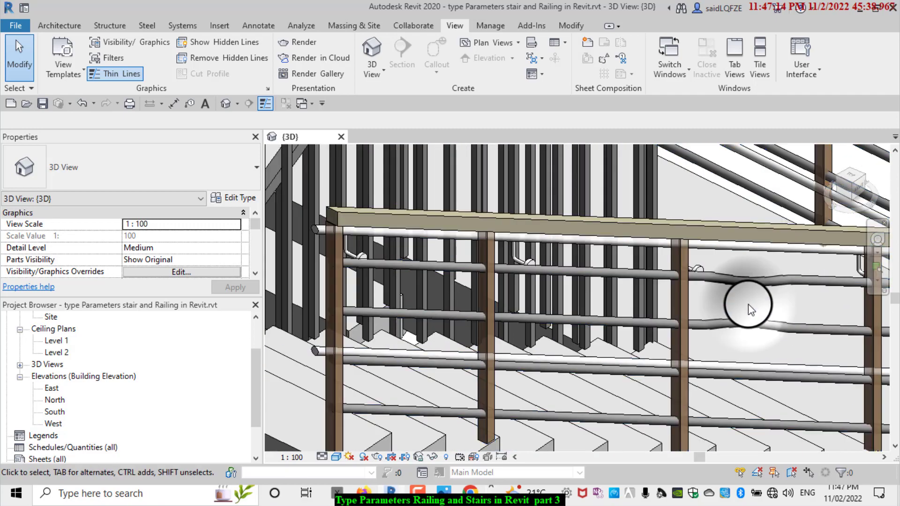
Box-select the stair railing, filter to Railings: Supports, and unpin the support.
scroll(671, 235, up, 1)
drag(603, 257, 328, 155)
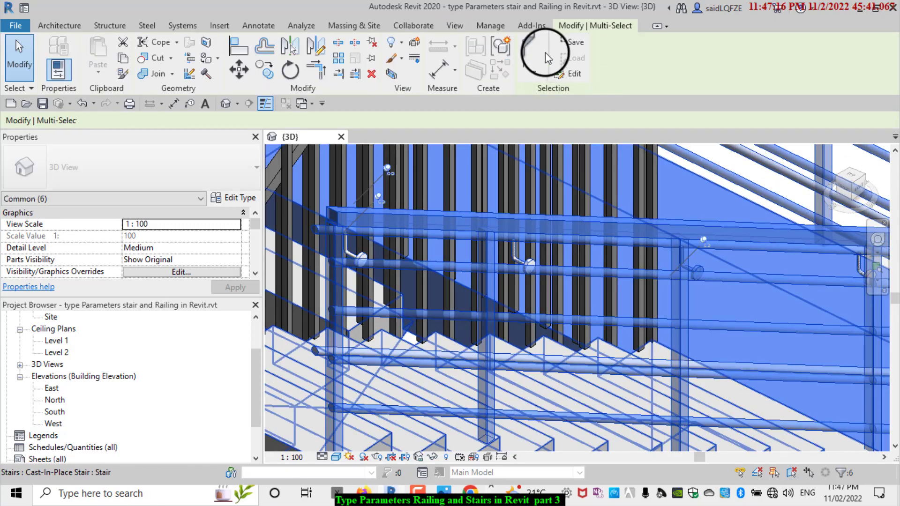
click(529, 52)
click(547, 180)
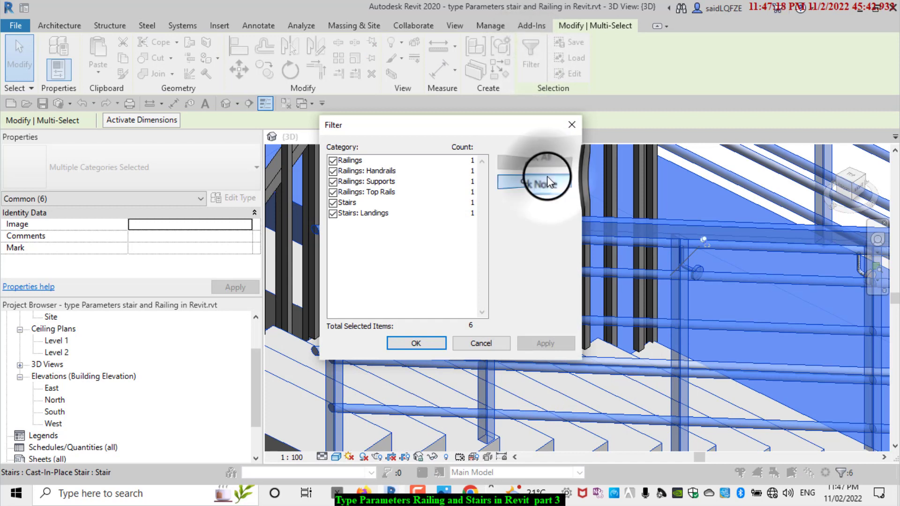
click(333, 182)
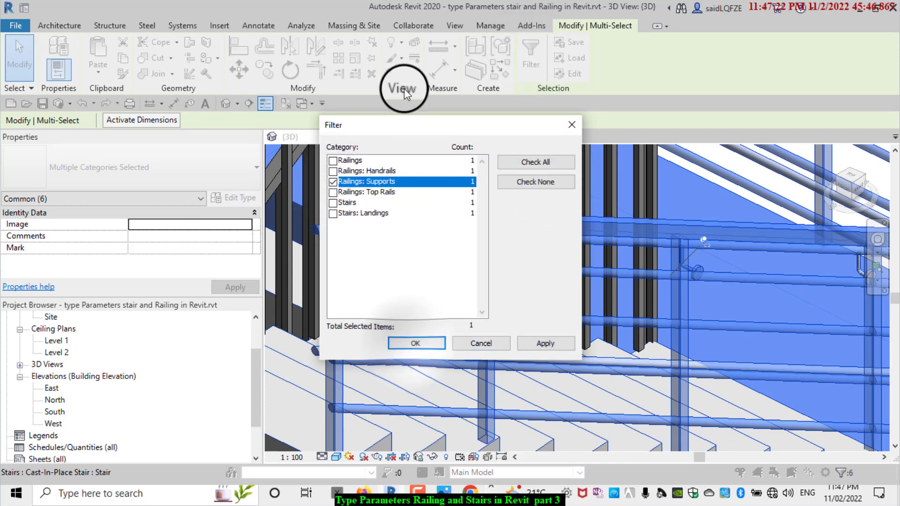
click(411, 336)
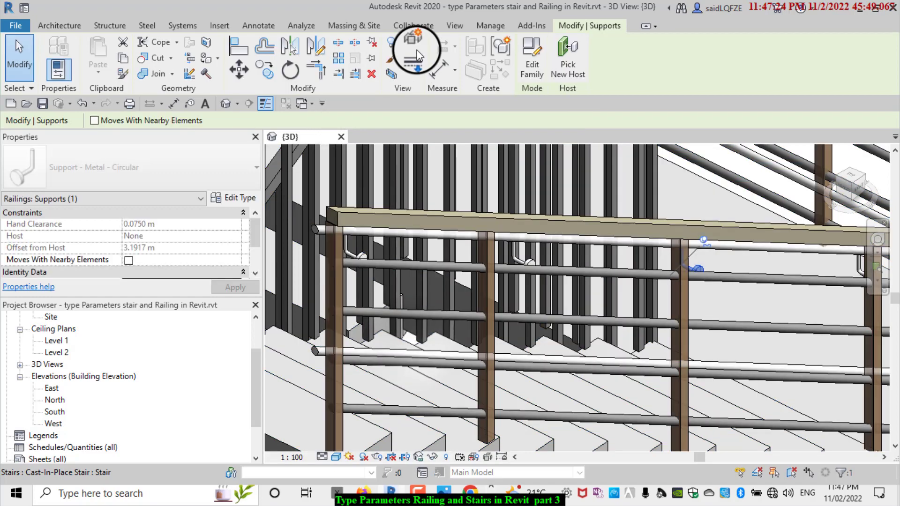
click(375, 49)
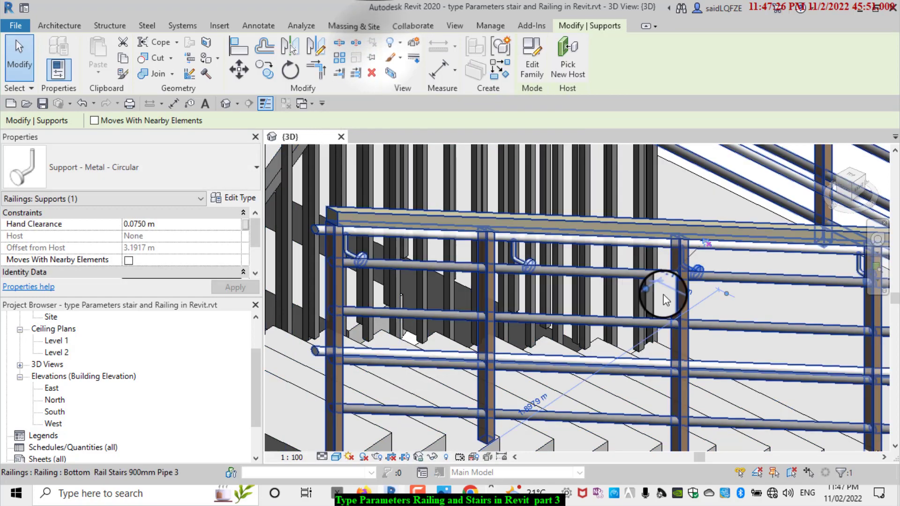
Apply a 0.0550 m hand clearance to the support.
scroll(651, 262, up, 3)
scroll(562, 266, up, 2)
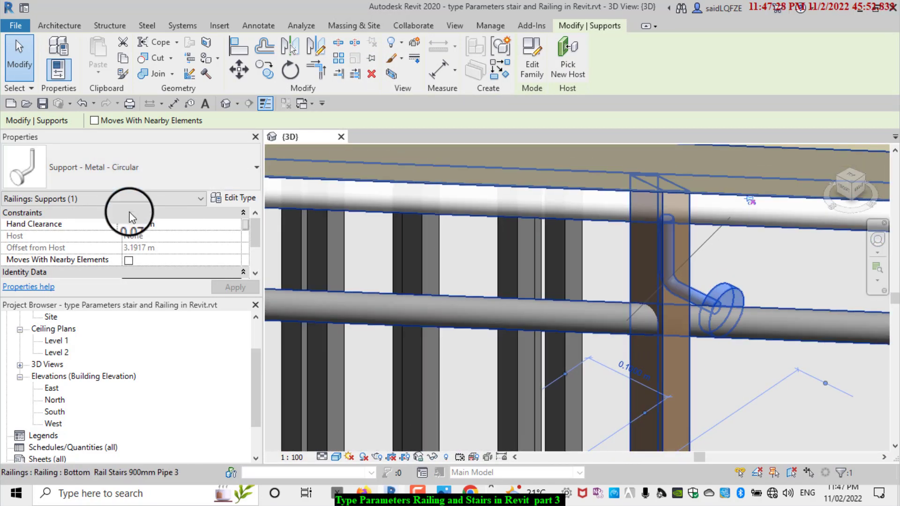
click(138, 226)
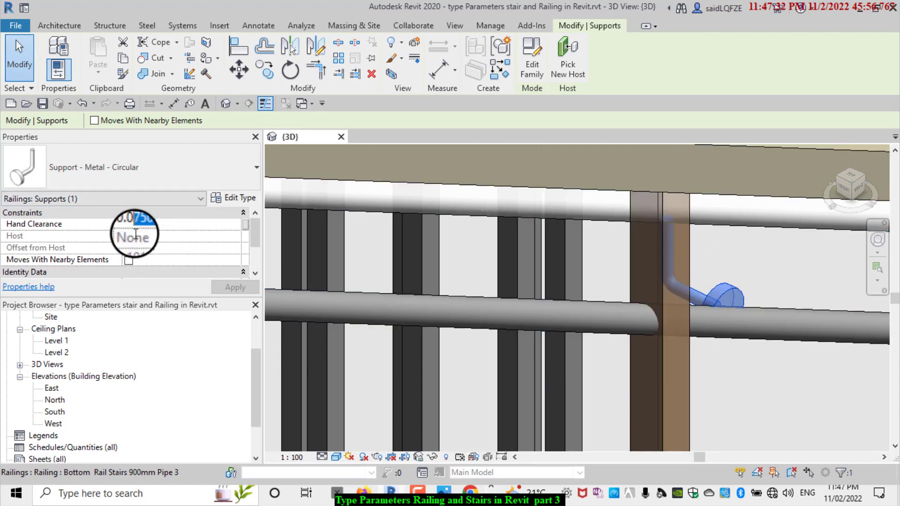
text(5)
click(235, 287)
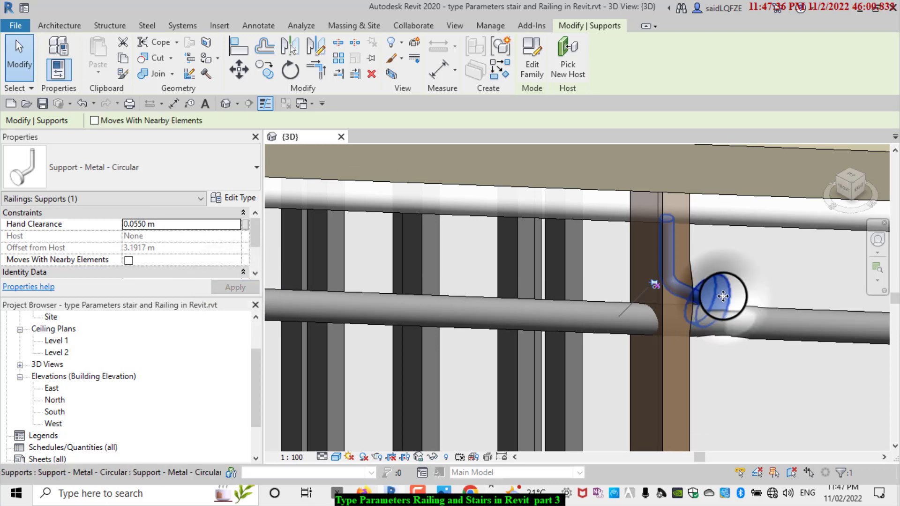
Slide the support beside the post at about 3.199 m offset and deselect it.
drag(723, 296, 636, 324)
drag(637, 331, 631, 328)
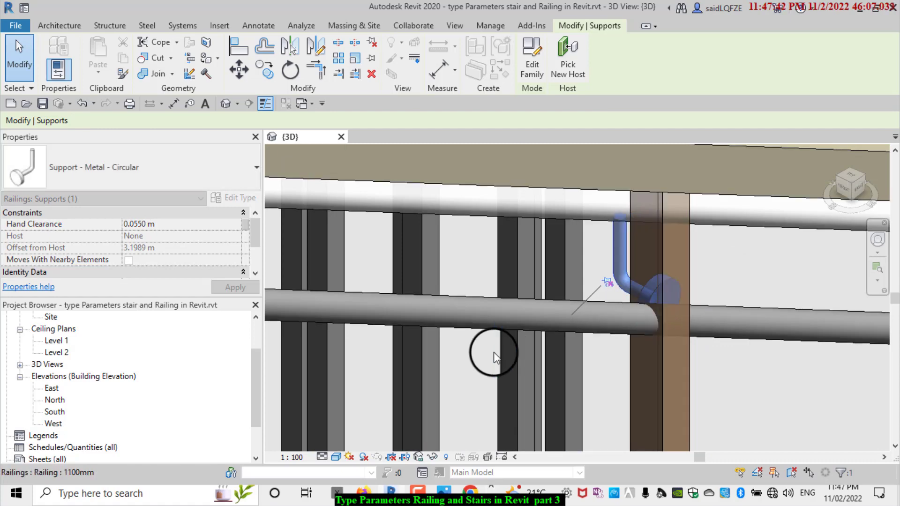
scroll(578, 277, down, 3)
scroll(599, 272, down, 2)
scroll(494, 308, up, 2)
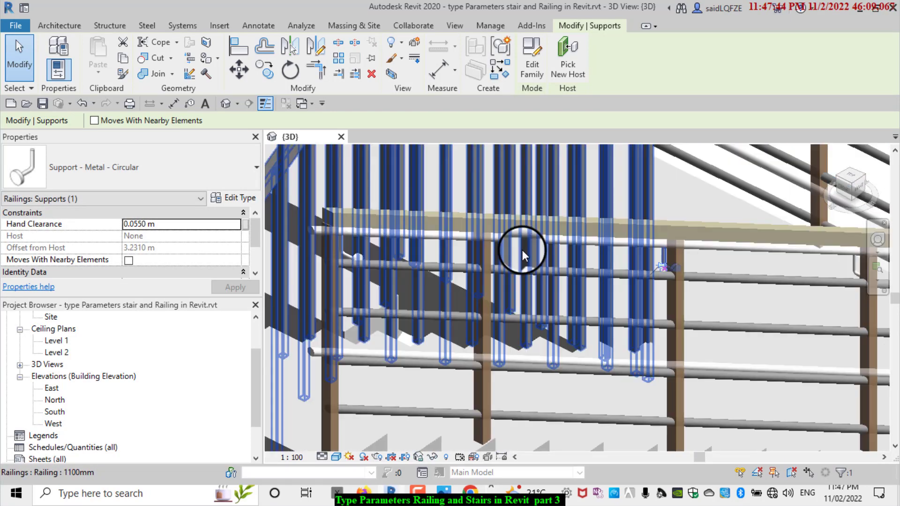
scroll(522, 250, up, 2)
scroll(475, 275, up, 2)
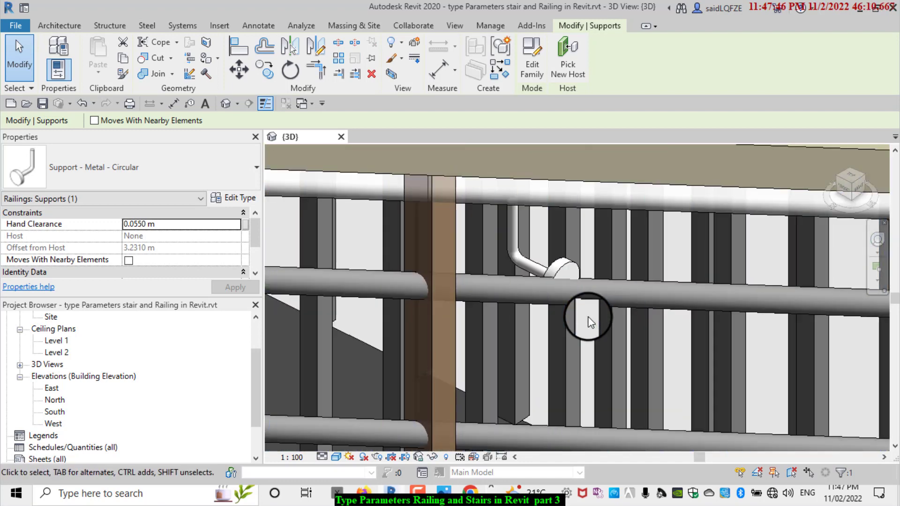
click(588, 317)
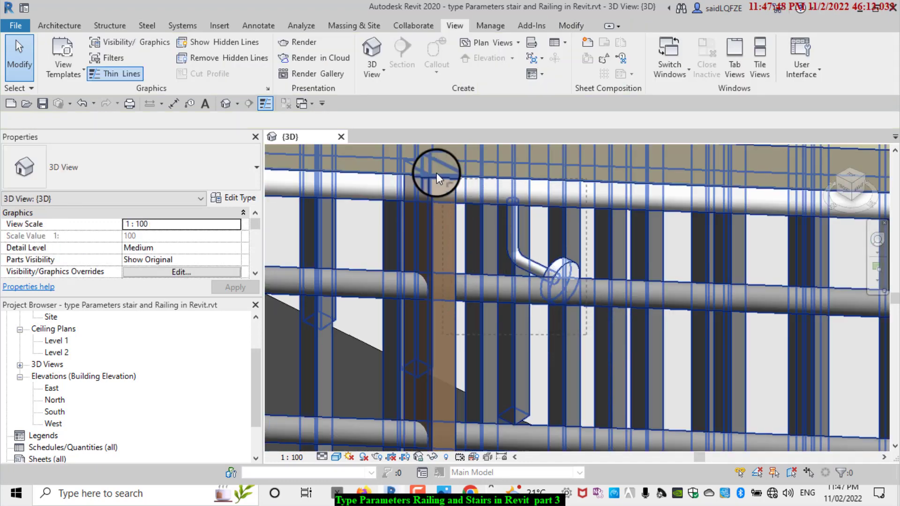
Window-select the railing parts and filter them down to one Railings: Supports handrail support.
drag(432, 173, 404, 185)
scroll(519, 217, down, 2)
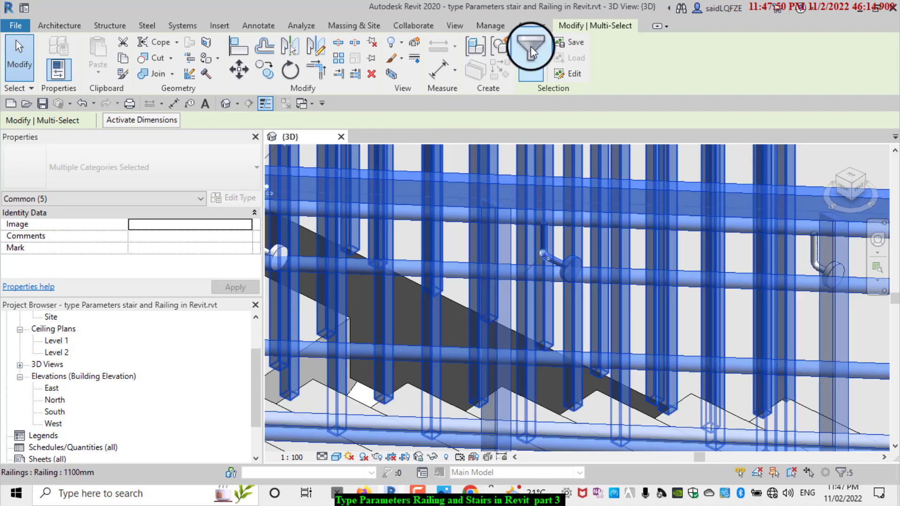
click(531, 47)
click(526, 182)
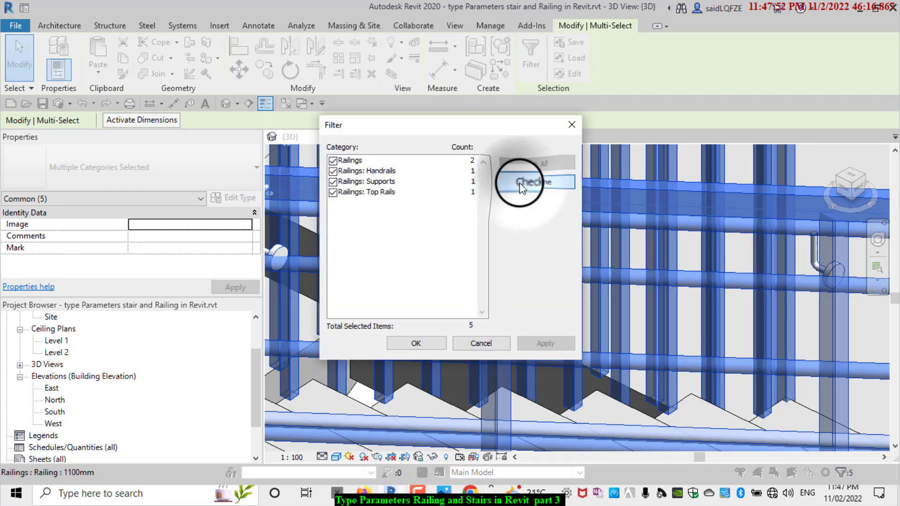
click(333, 182)
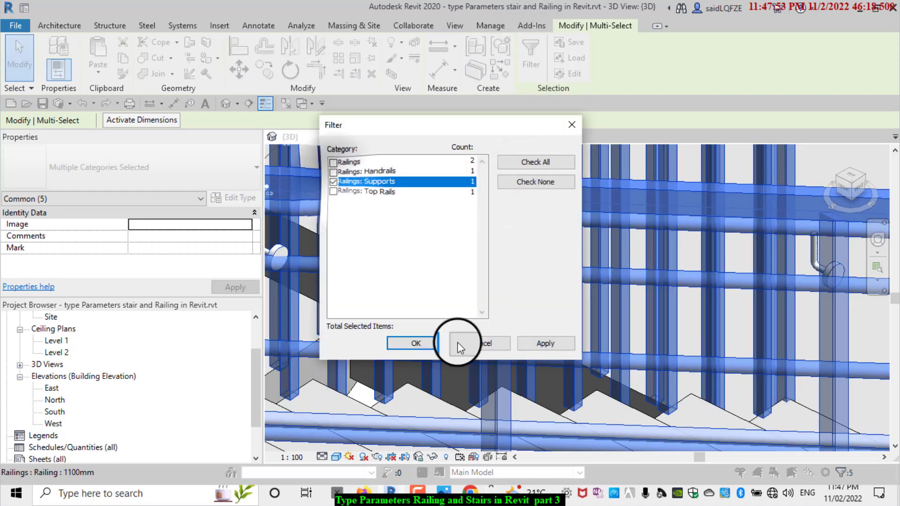
click(416, 343)
click(547, 256)
Change the support's Hand Clearance to 0.0550 m and apply it.
scroll(544, 255, up, 2)
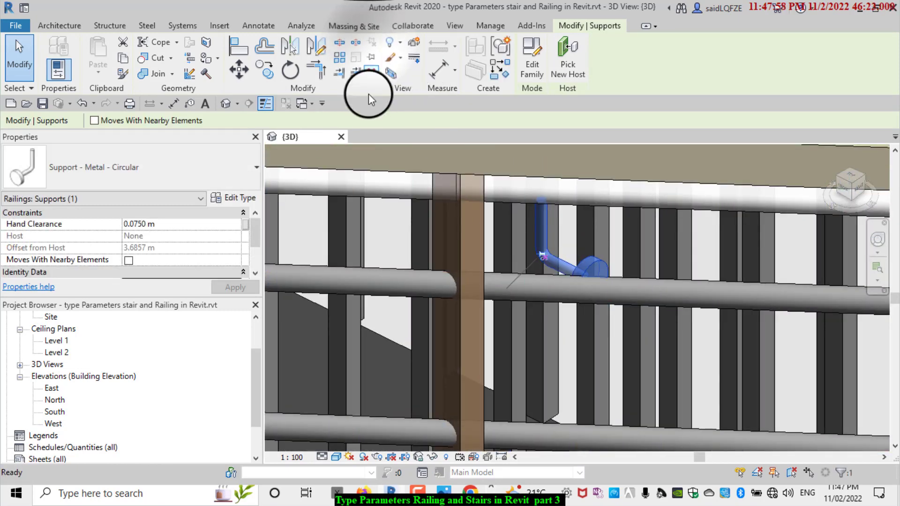
click(169, 225)
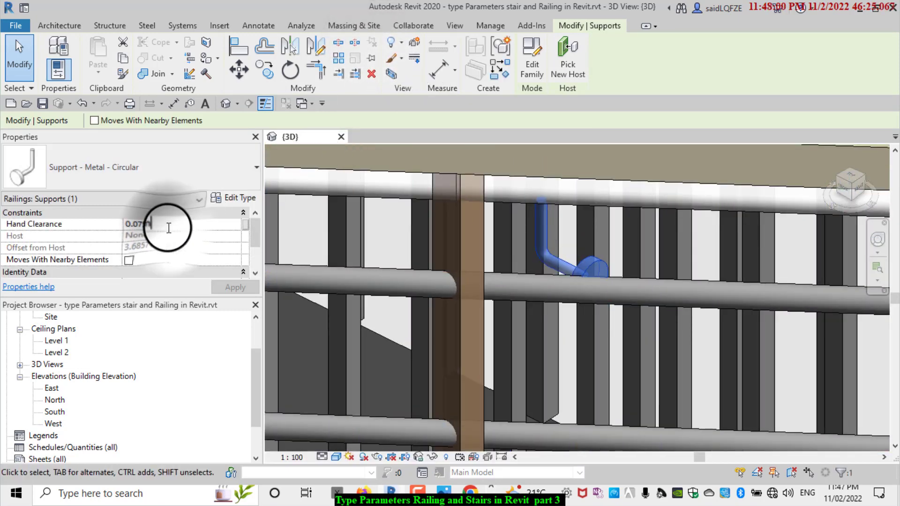
drag(169, 230, 140, 230)
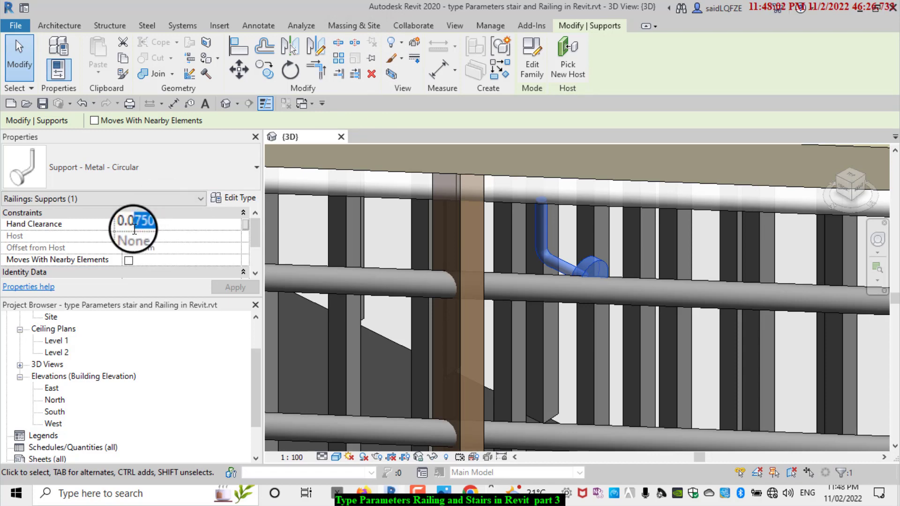
text(550 m)
click(221, 287)
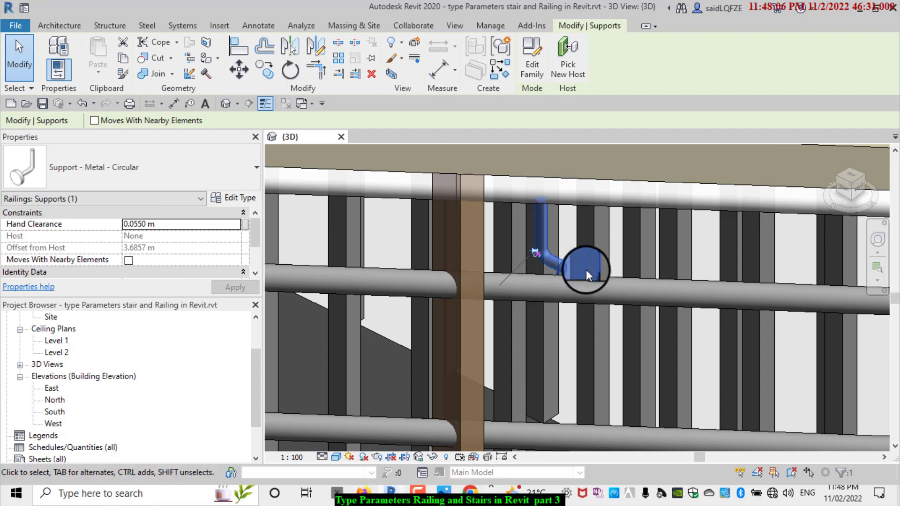
Slide the support along the rail to about 3.8002 m from host, then clear the selection.
drag(574, 265, 410, 287)
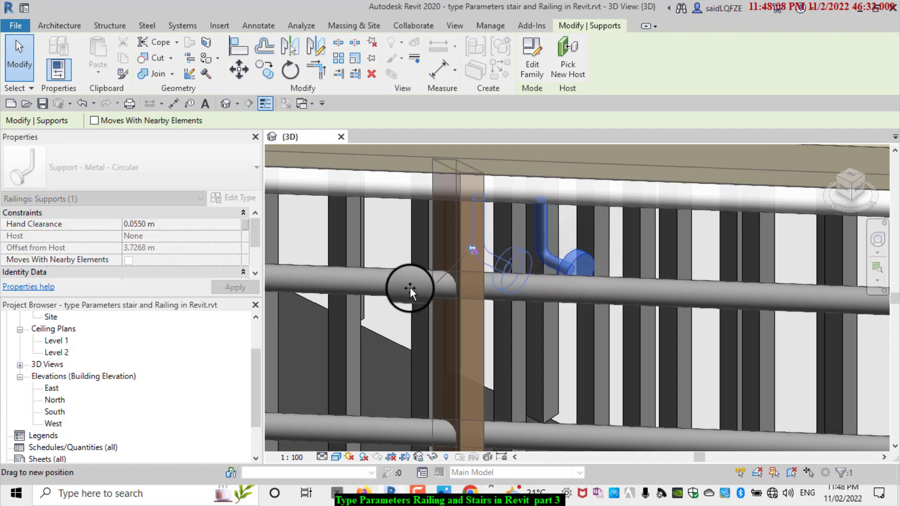
drag(283, 302, 280, 302)
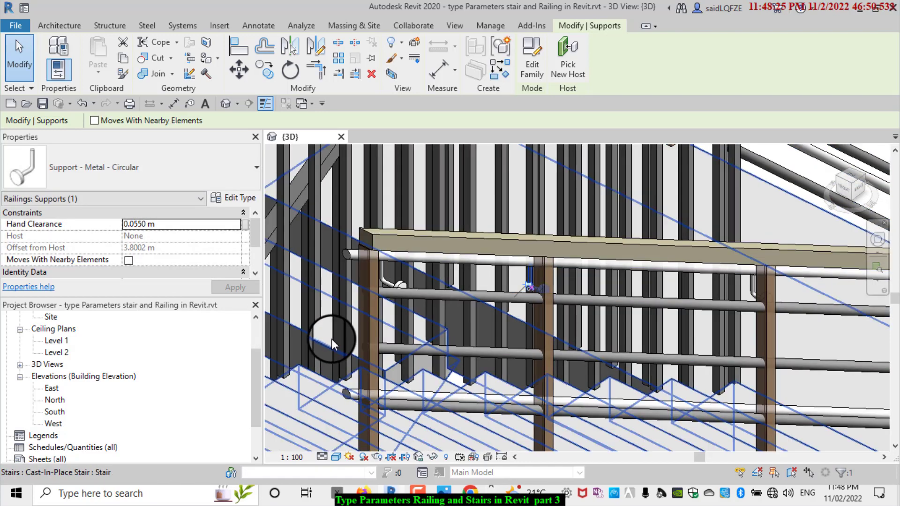
scroll(428, 266, up, 5)
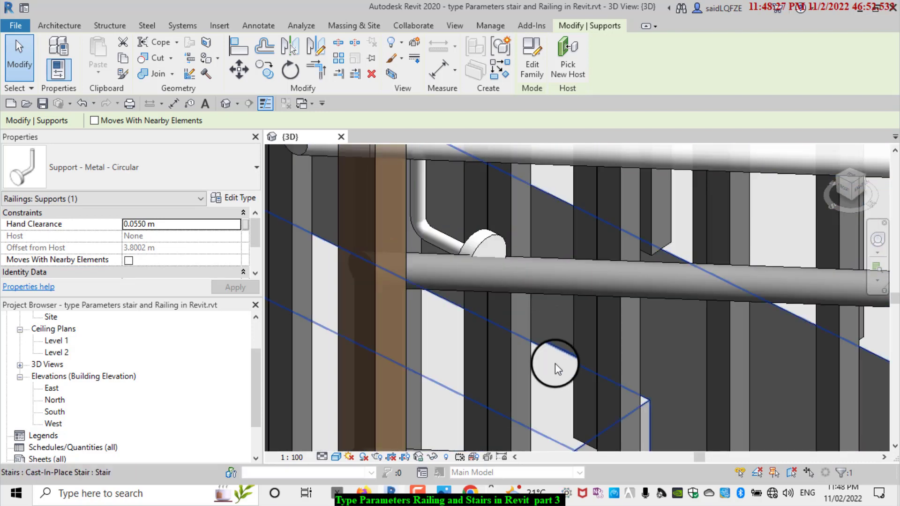
scroll(565, 372, down, 3)
scroll(565, 372, up, 1)
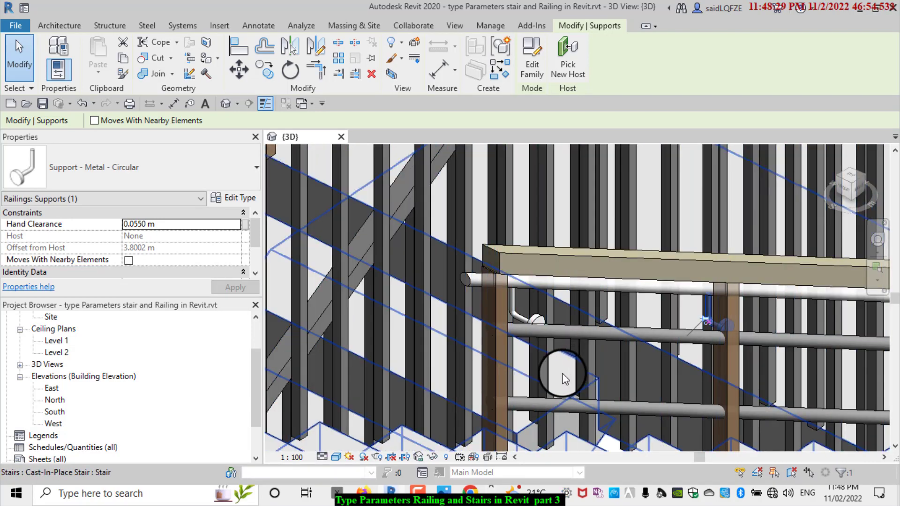
click(565, 379)
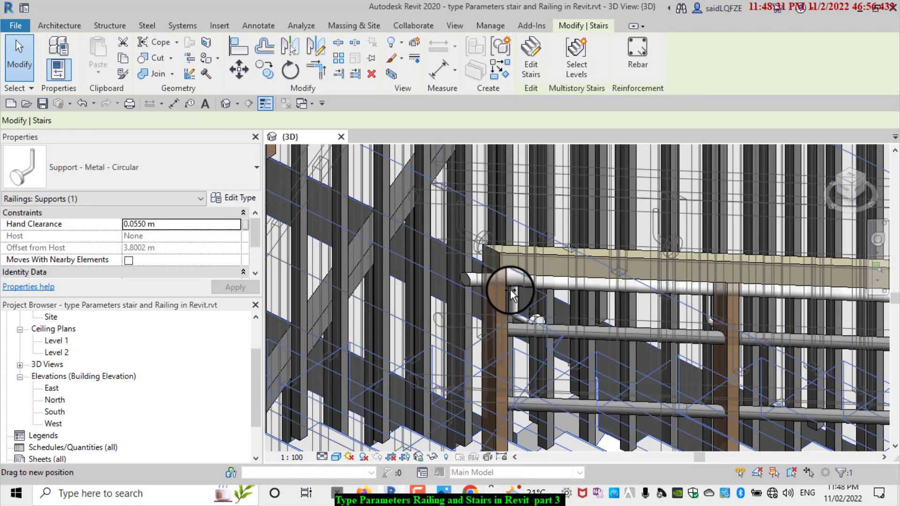
key(Escape)
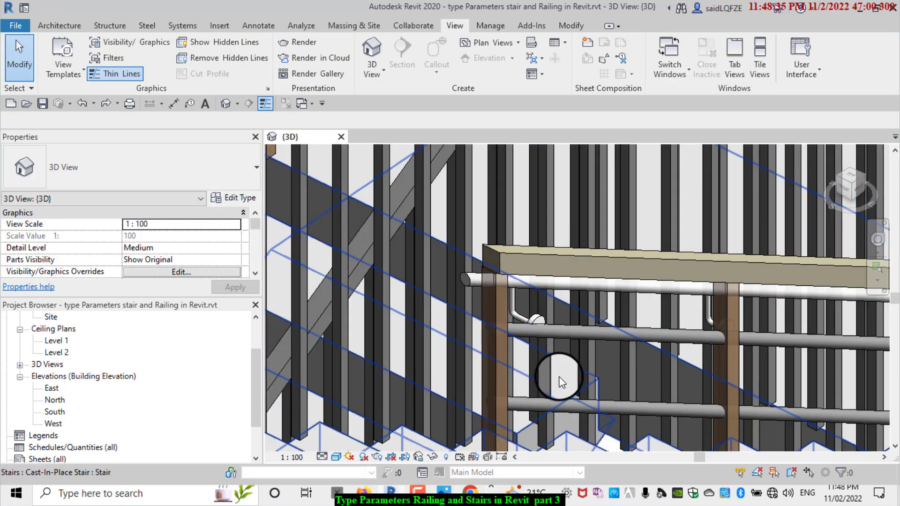
scroll(565, 382, down, 3)
scroll(577, 349, down, 3)
scroll(583, 331, down, 2)
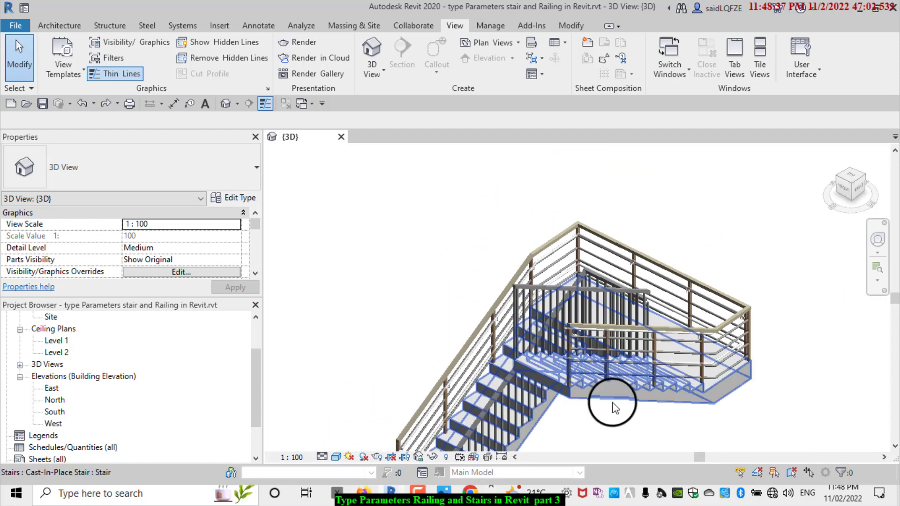
drag(621, 444, 534, 319)
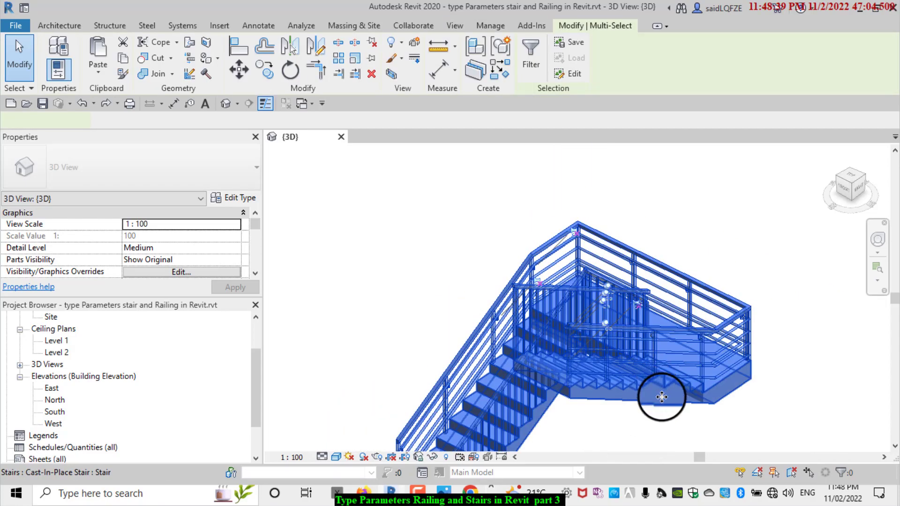
scroll(624, 413, up, 3)
scroll(583, 325, up, 3)
scroll(436, 272, up, 2)
scroll(465, 287, down, 3)
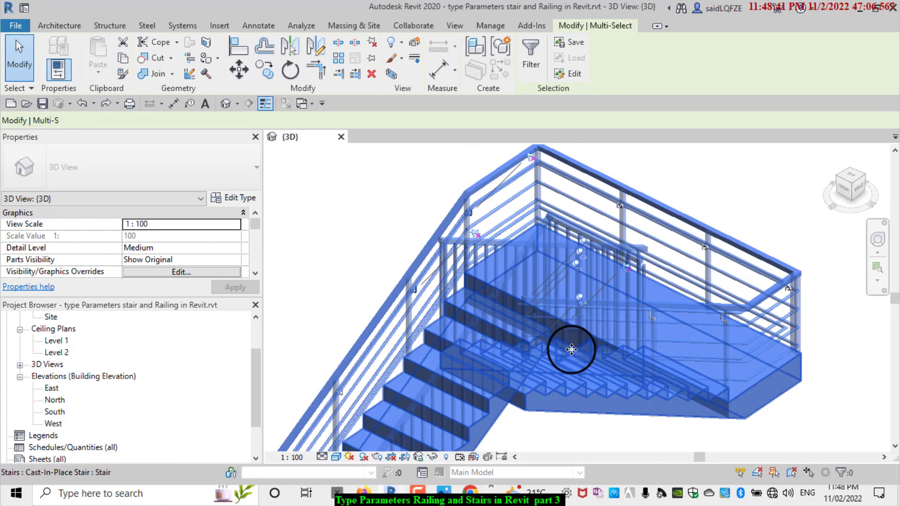
scroll(522, 302, up, 3)
scroll(603, 369, up, 2)
scroll(603, 368, up, 2)
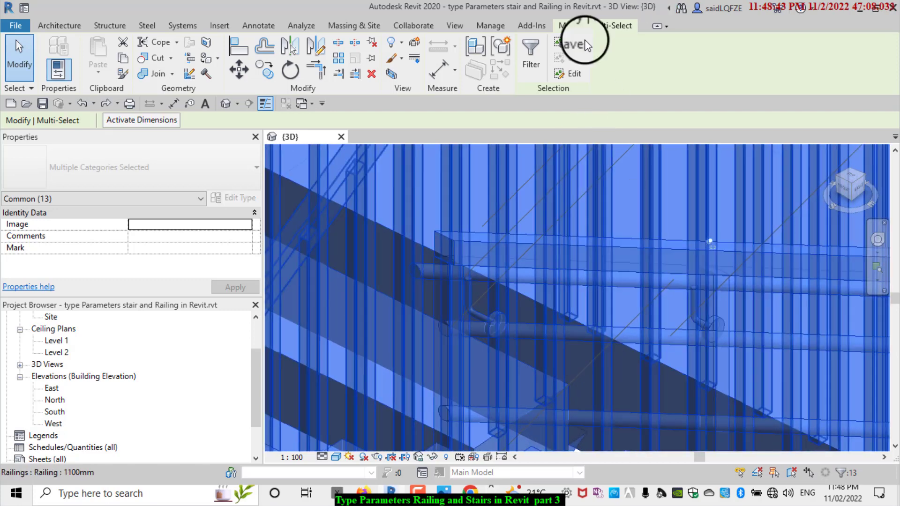
click(533, 58)
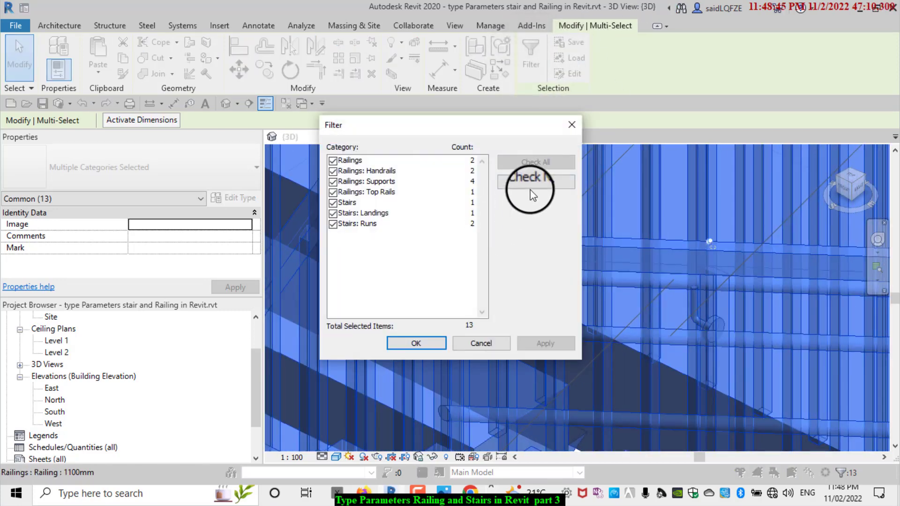
click(332, 182)
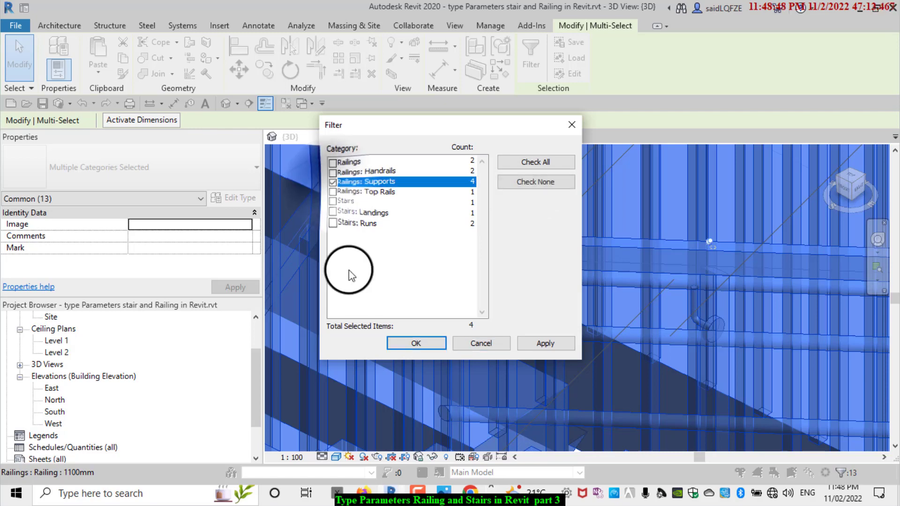
click(405, 342)
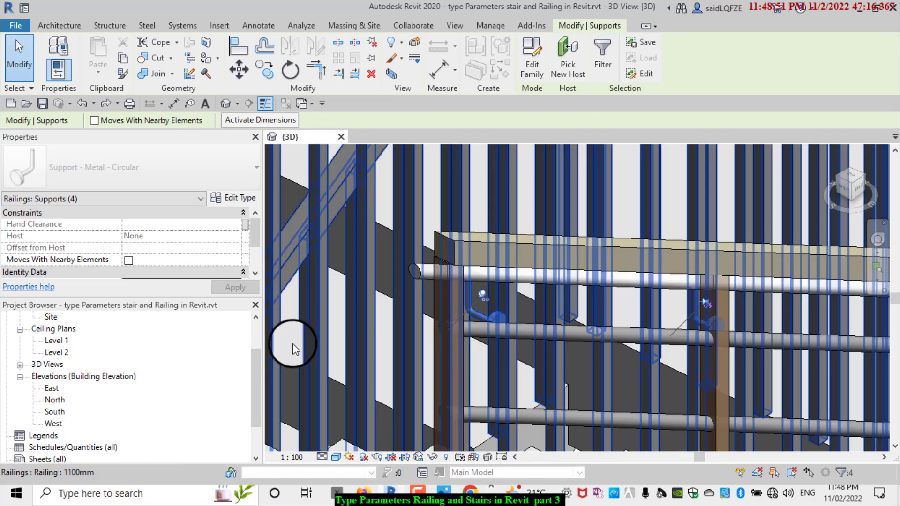
scroll(388, 305, up, 2)
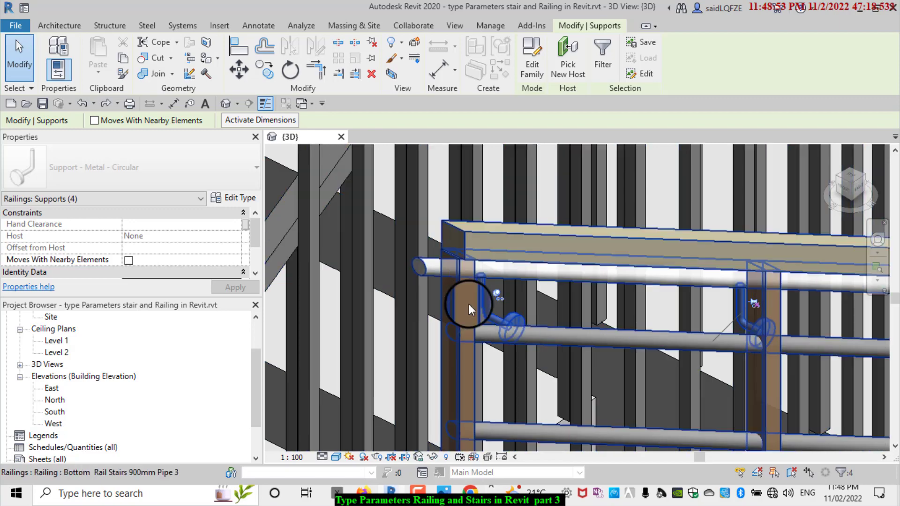
scroll(590, 318, down, 2)
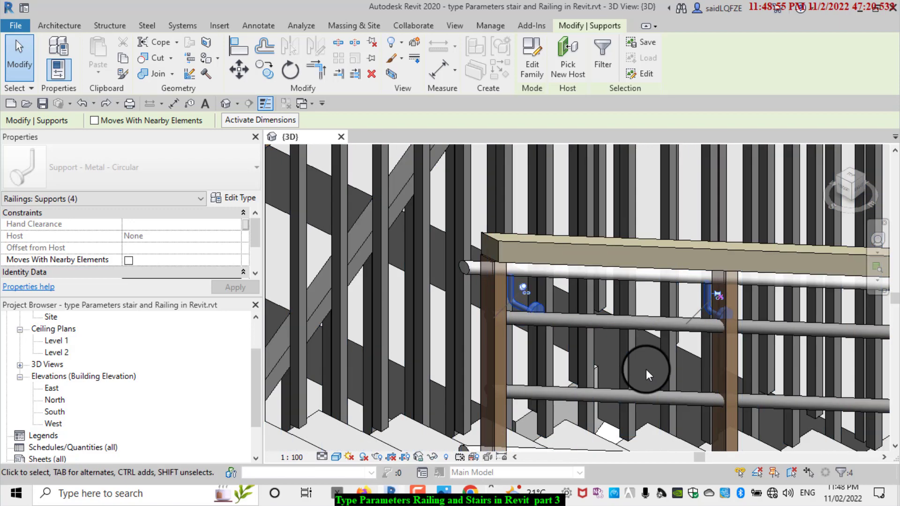
scroll(588, 241, down, 2)
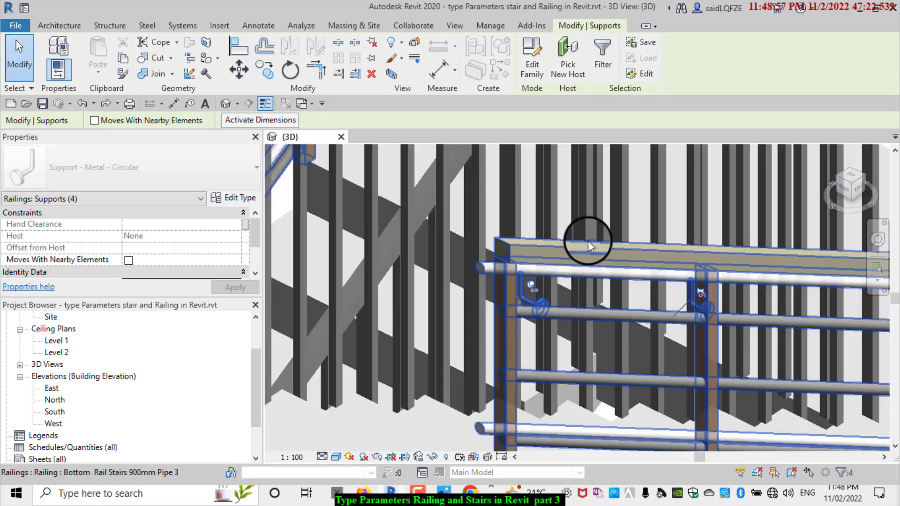
scroll(591, 229, down, 2)
scroll(591, 229, down, 1)
click(605, 444)
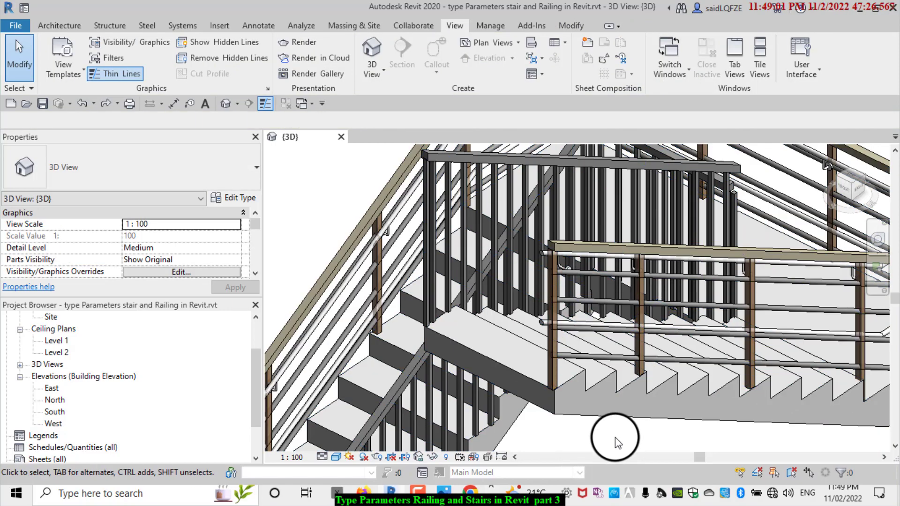
Crossing-select the landing's stairs and railings, filtering to only the Railings: Supports support.
drag(608, 446, 524, 300)
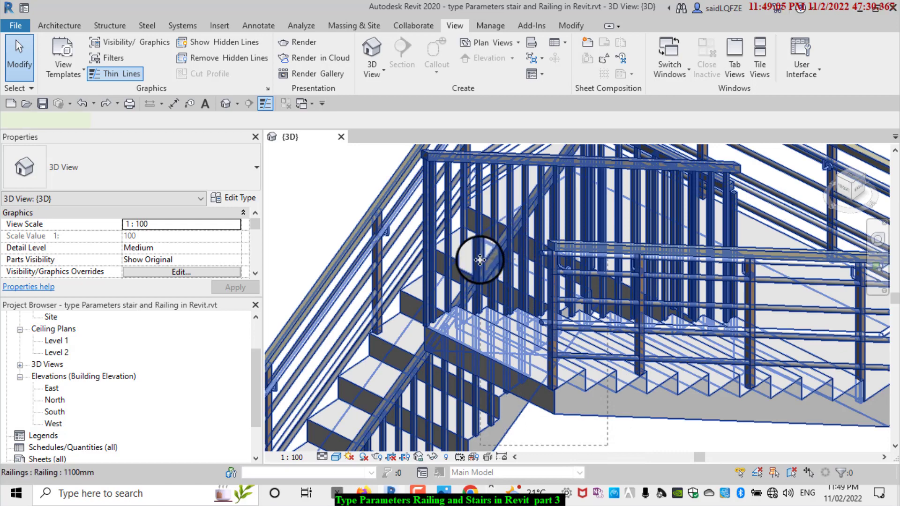
drag(480, 260, 480, 262)
click(531, 64)
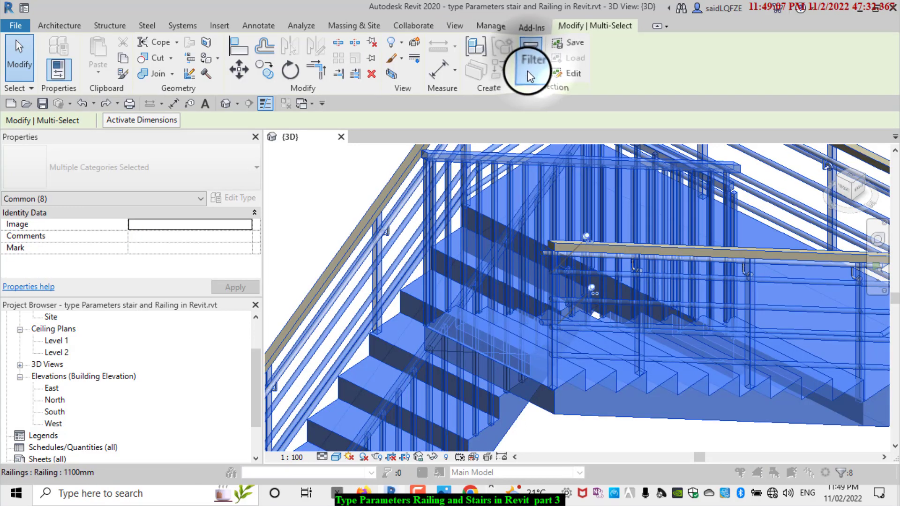
click(524, 197)
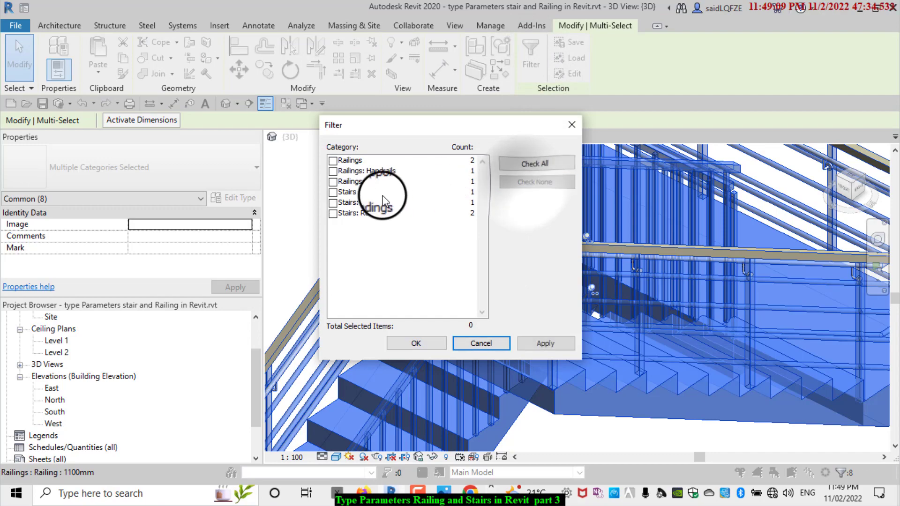
click(334, 183)
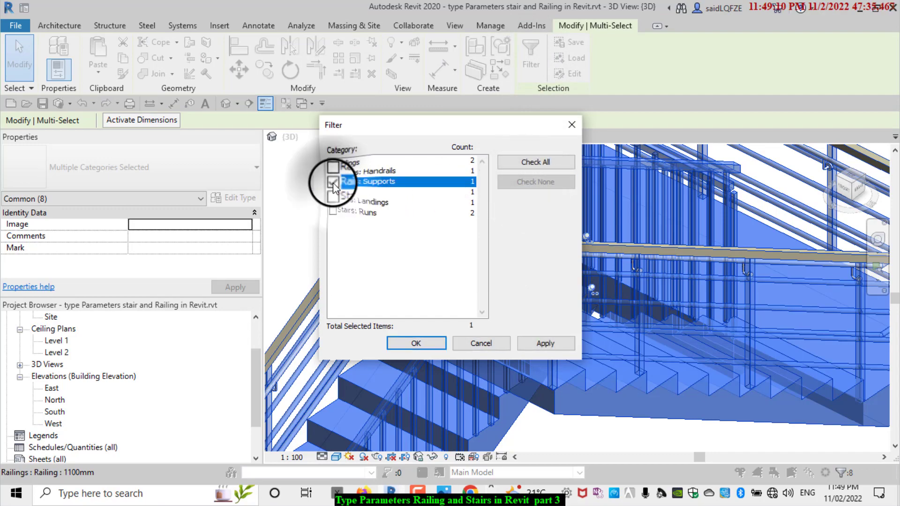
click(401, 349)
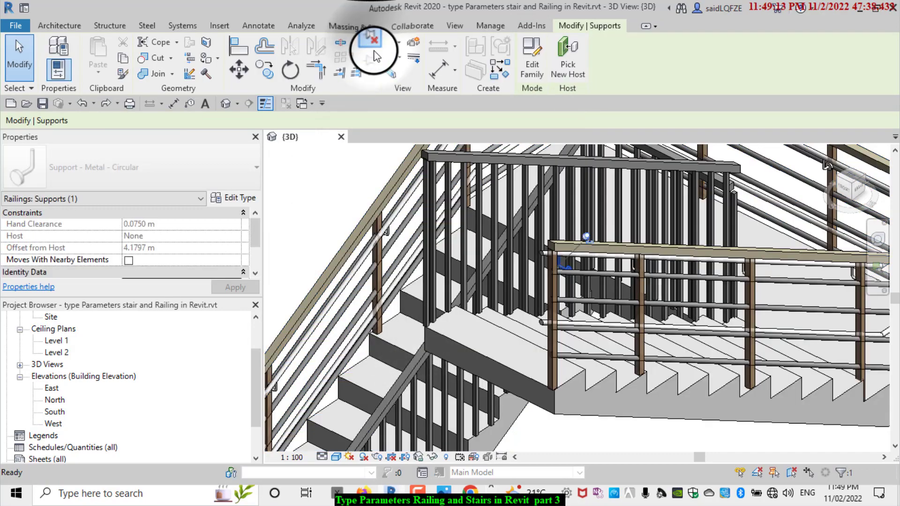
Reduce this support's Hand Clearance to 0.0550 m and apply it.
scroll(553, 272, up, 2)
scroll(562, 272, up, 2)
scroll(578, 293, up, 3)
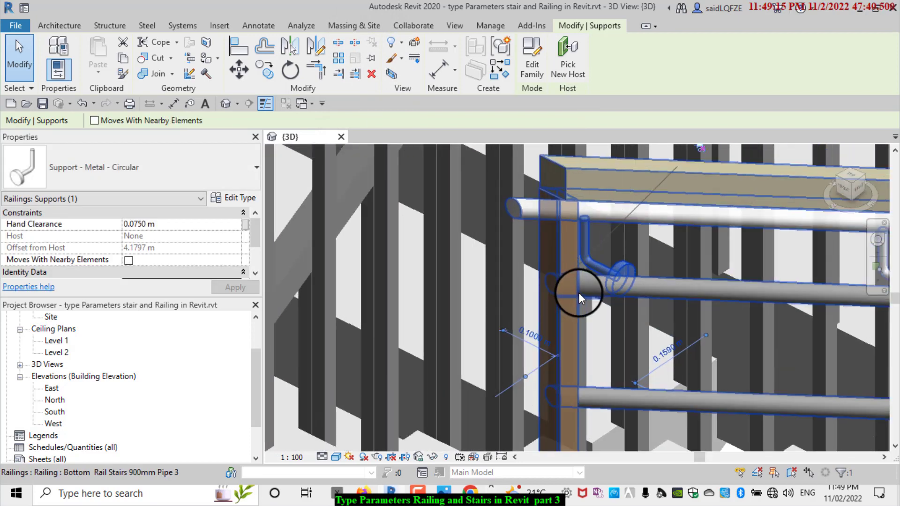
scroll(589, 284, up, 1)
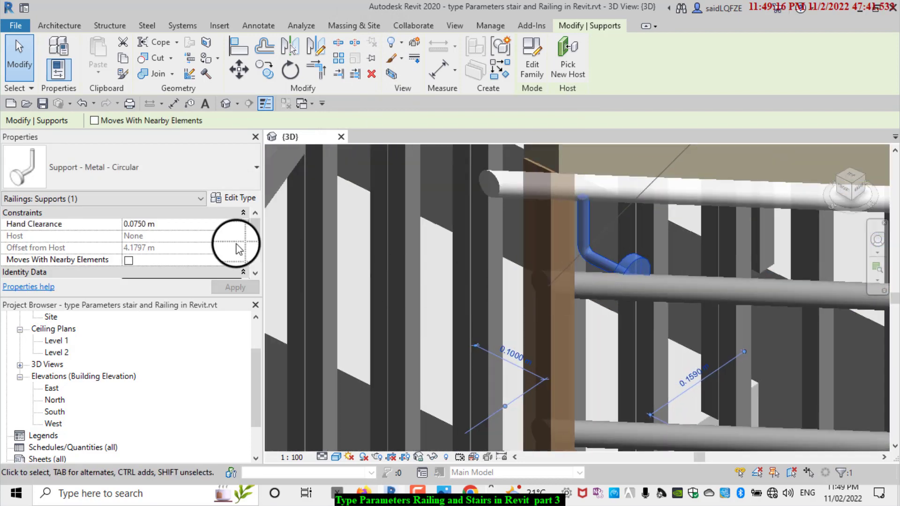
click(186, 229)
double_click(152, 229)
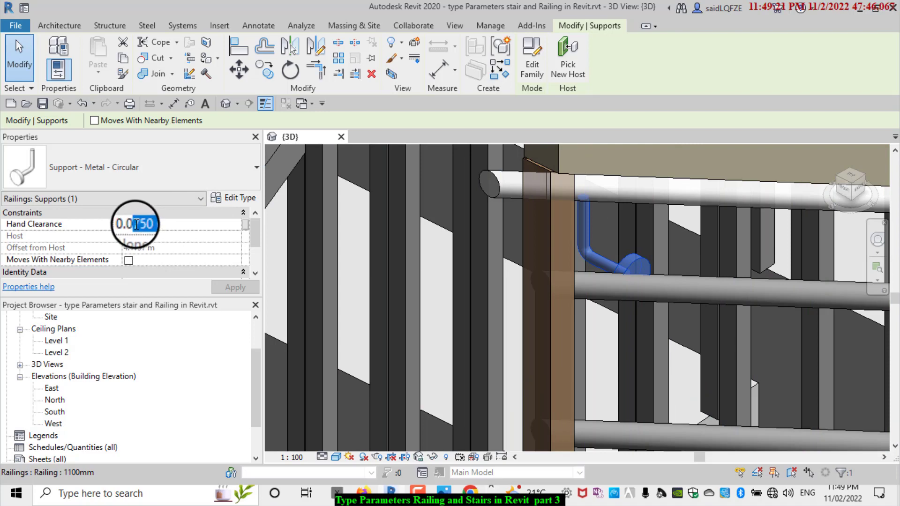
text(550 m)
click(233, 283)
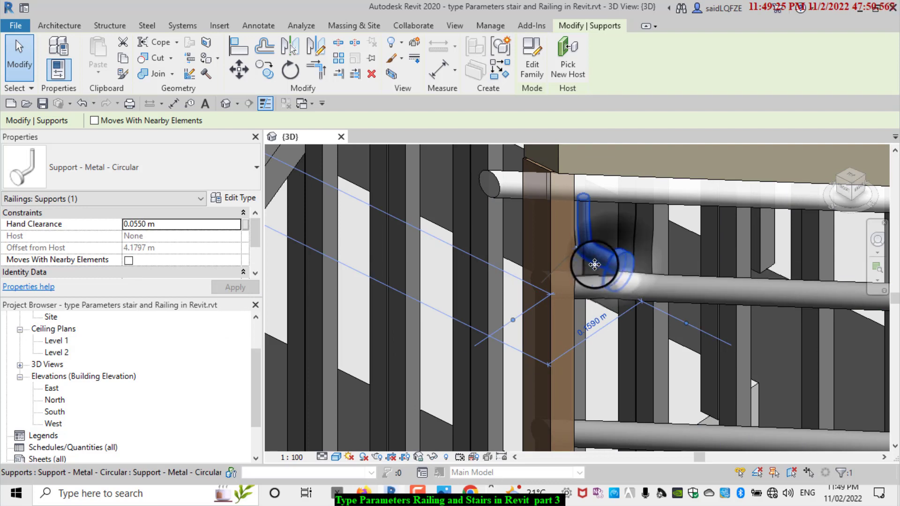
Shift the support along the rail to about 4.248 m from host and deselect it.
drag(613, 260, 530, 277)
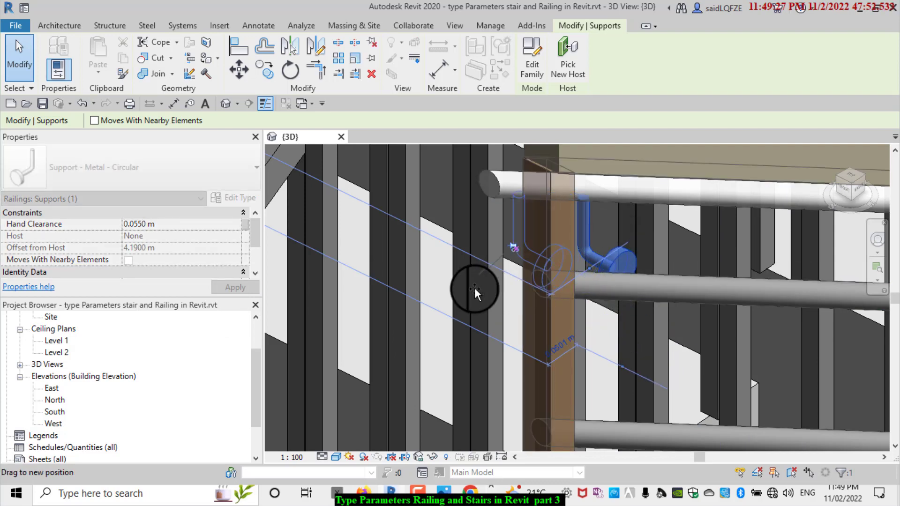
drag(475, 288, 465, 294)
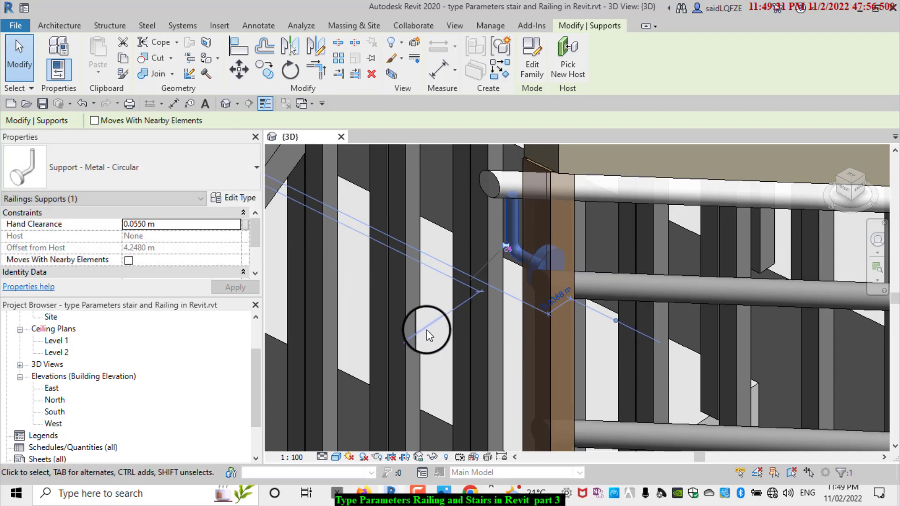
key(Escape)
scroll(455, 294, down, 3)
Change the Bottom Rail Stairs 900mm Pipe 3 railing's Offset from Path from 0.0500 to 0.0600 m.
scroll(494, 268, down, 3)
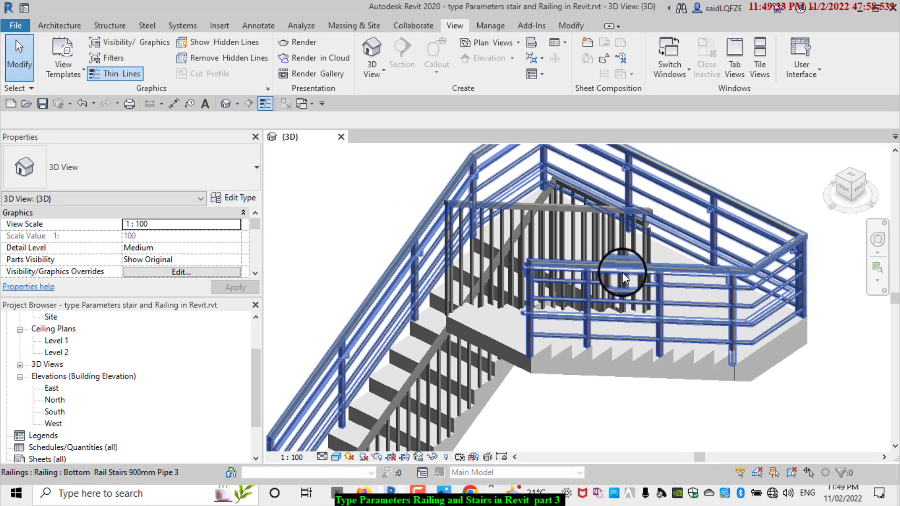
scroll(553, 268, down, 2)
scroll(639, 279, down, 2)
scroll(509, 398, up, 3)
scroll(446, 350, up, 1)
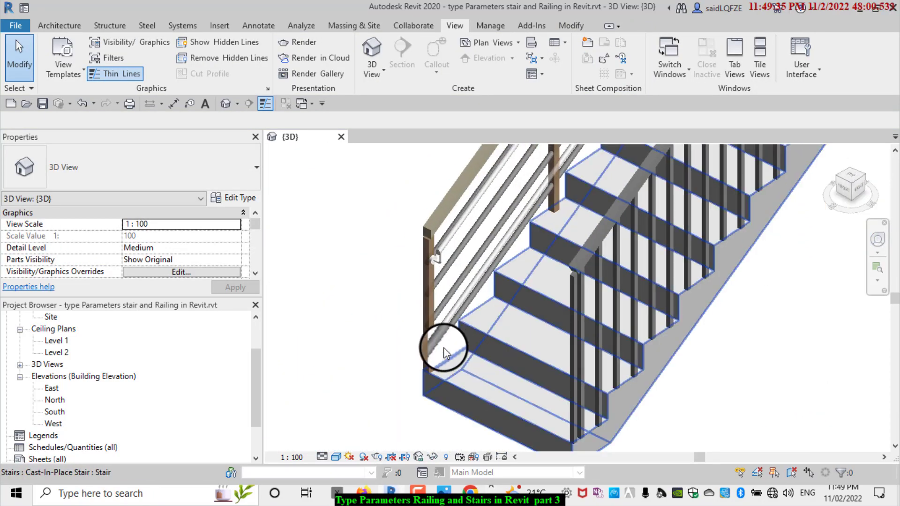
scroll(422, 370, down, 1)
scroll(432, 199, down, 1)
scroll(429, 192, up, 1)
scroll(419, 232, up, 1)
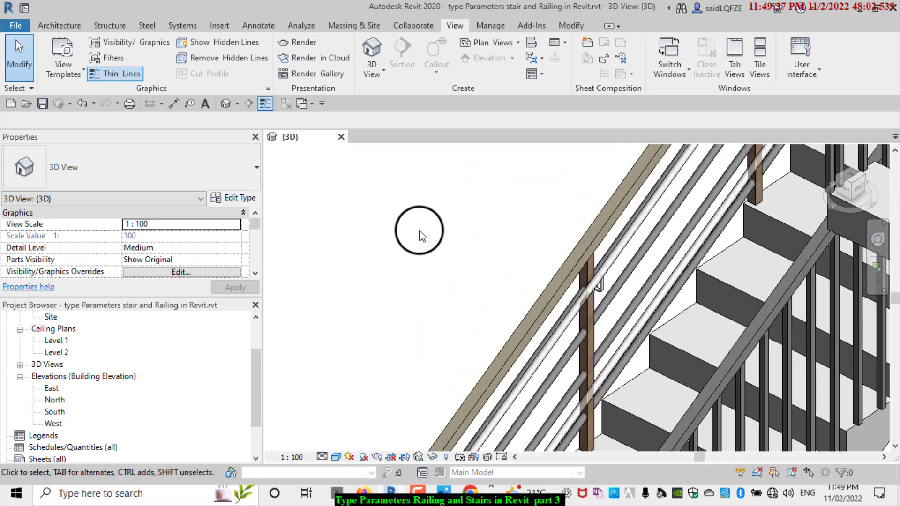
scroll(396, 244, down, 2)
scroll(395, 243, down, 1)
scroll(556, 193, down, 2)
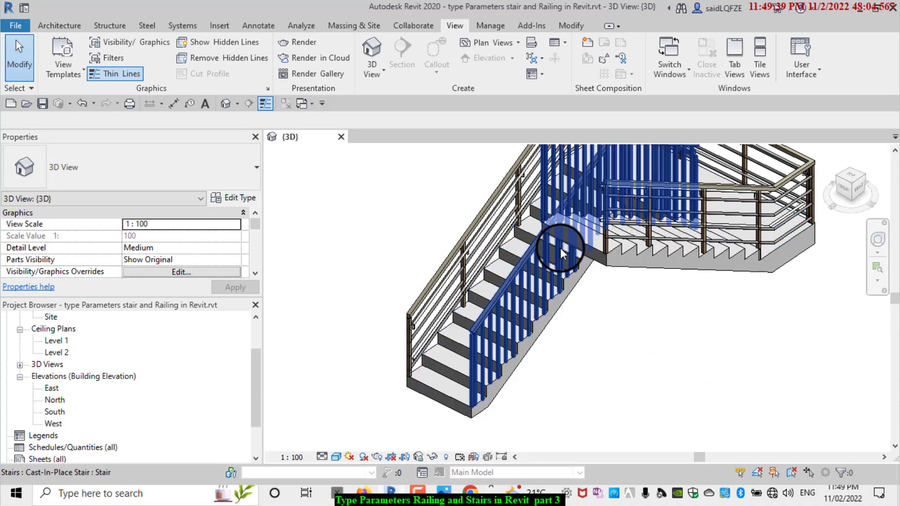
scroll(564, 255, down, 1)
scroll(426, 373, down, 1)
scroll(382, 253, up, 1)
scroll(382, 255, up, 1)
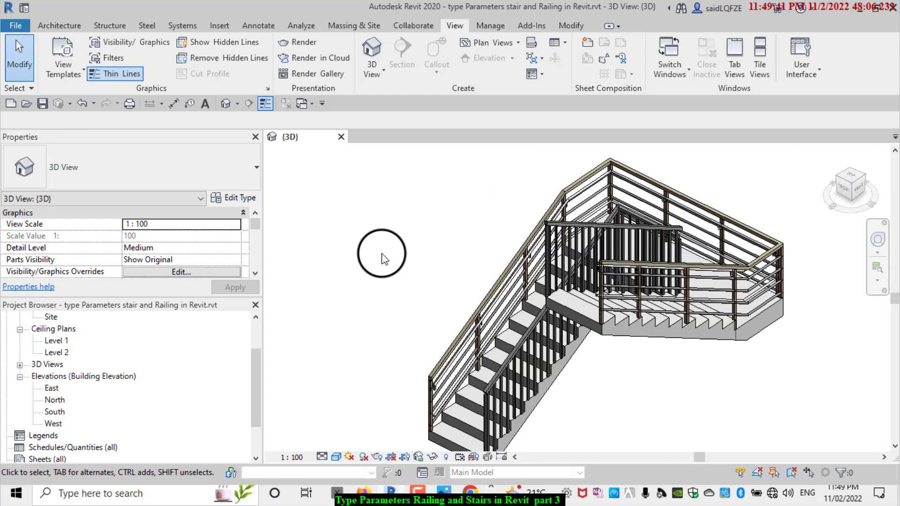
scroll(383, 401, up, 1)
scroll(426, 375, up, 2)
scroll(341, 209, down, 2)
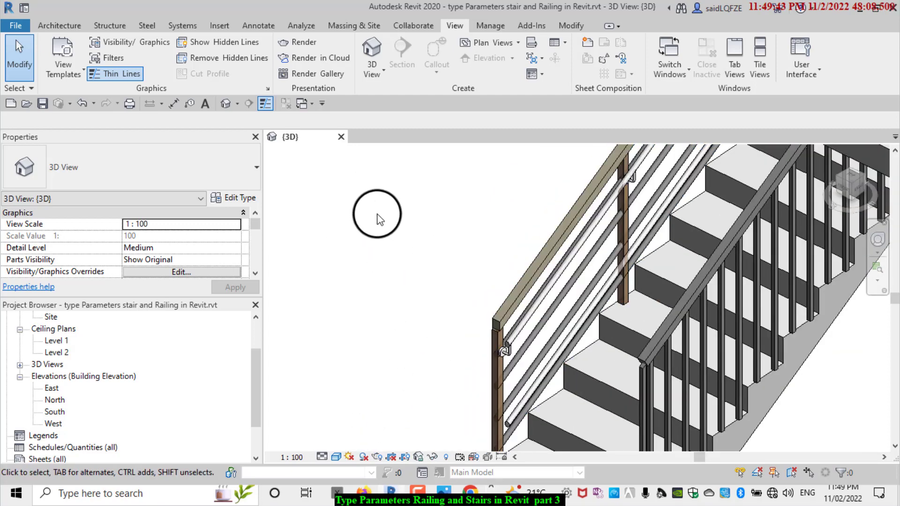
scroll(407, 412, down, 1)
scroll(445, 372, up, 3)
scroll(455, 361, up, 2)
scroll(492, 314, up, 1)
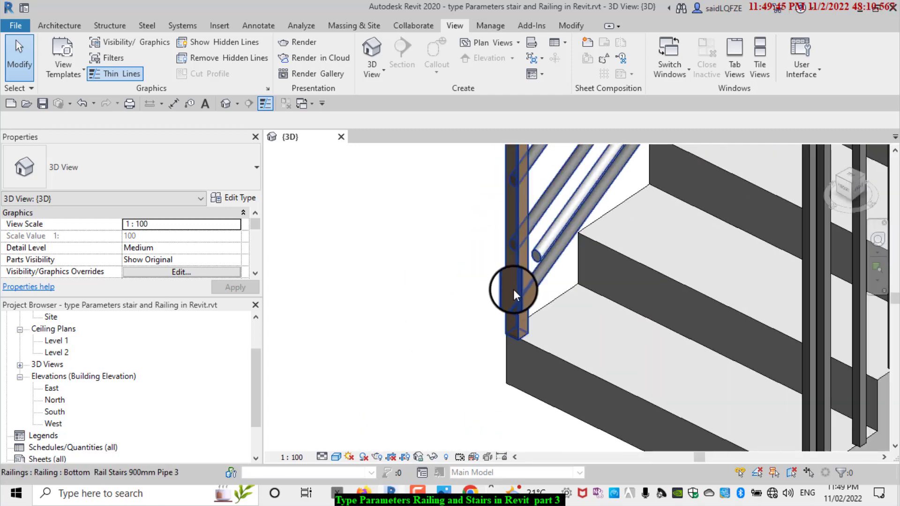
click(514, 289)
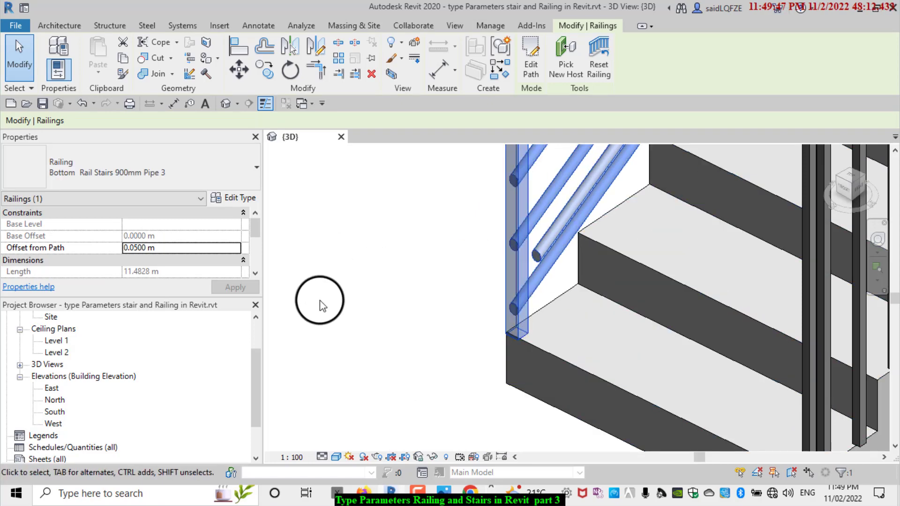
double_click(134, 248)
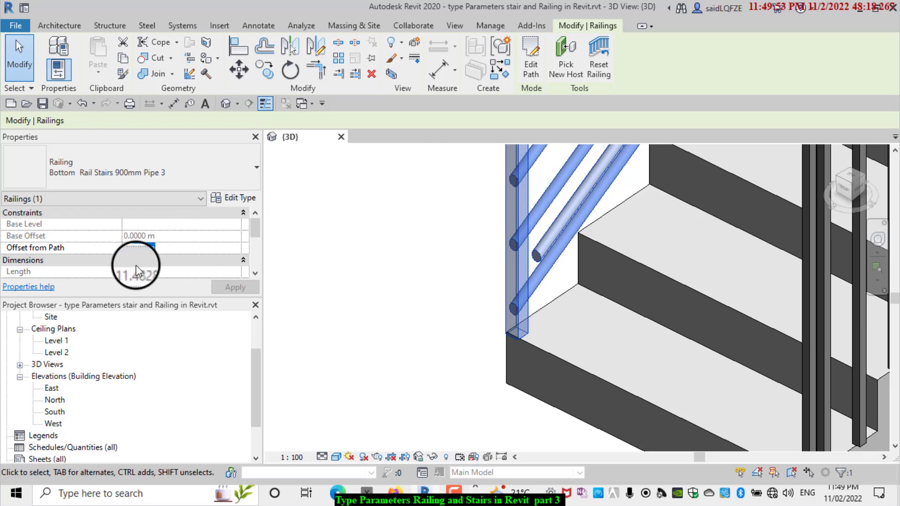
text(0.06)
click(235, 287)
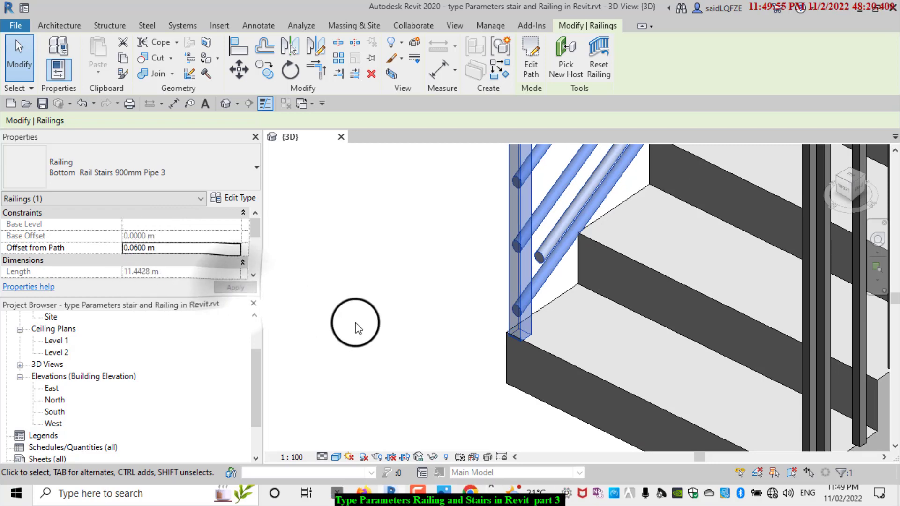
Zoom the view back out and deselect the railing.
scroll(390, 299, down, 3)
scroll(389, 263, down, 2)
scroll(389, 245, up, 1)
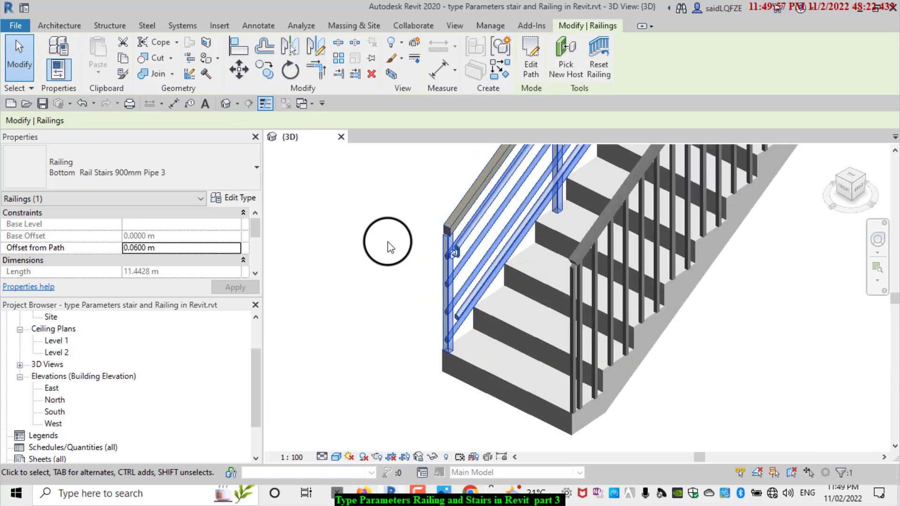
scroll(415, 393, down, 3)
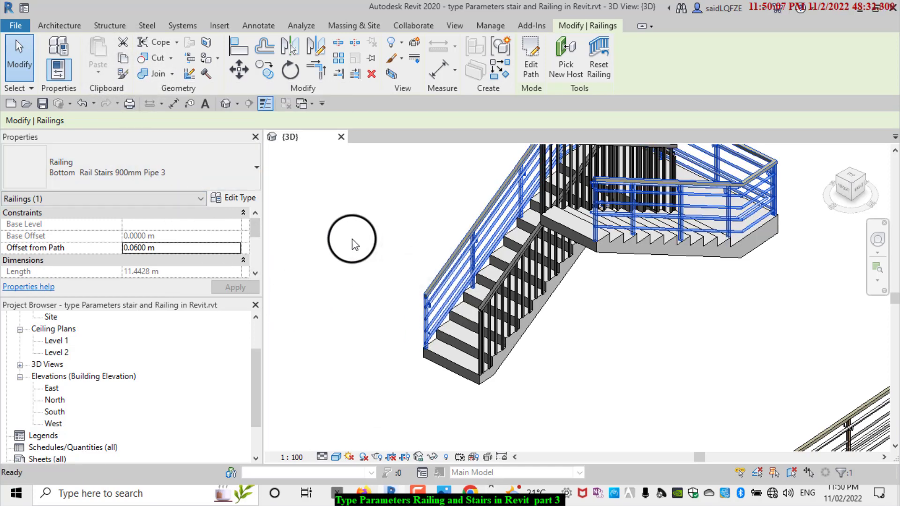
click(352, 239)
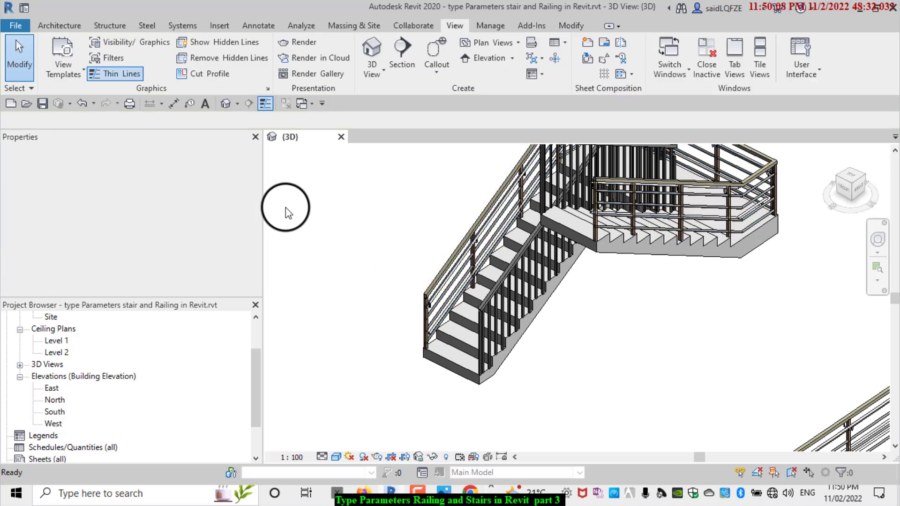
Match the inner stair railing's type to the outer railing and dismiss the warning.
click(425, 287)
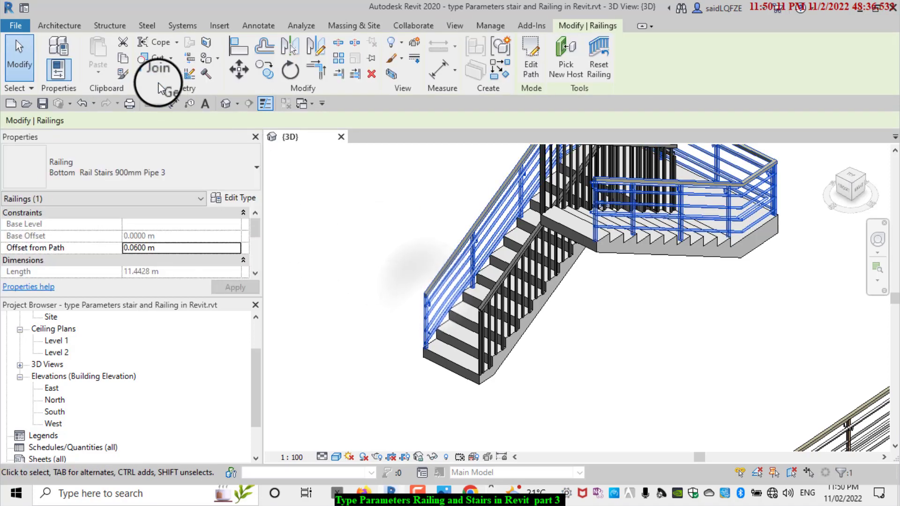
click(121, 73)
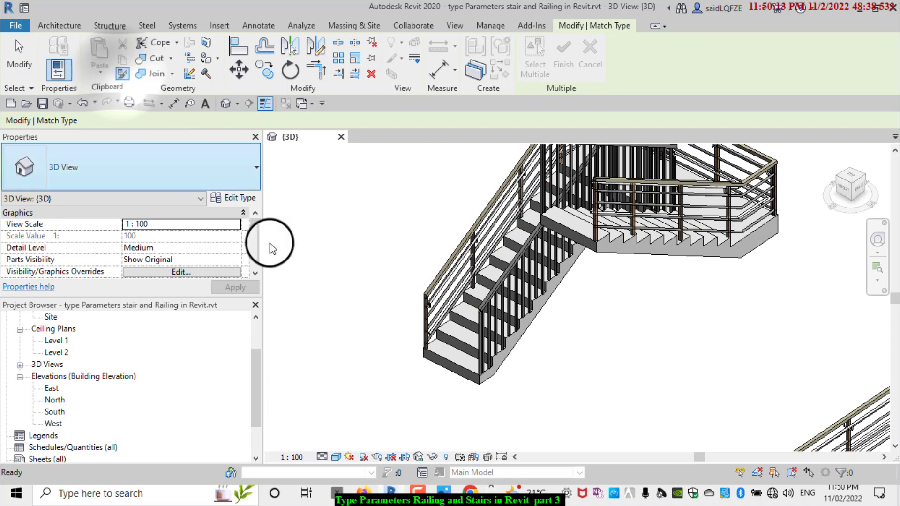
click(432, 293)
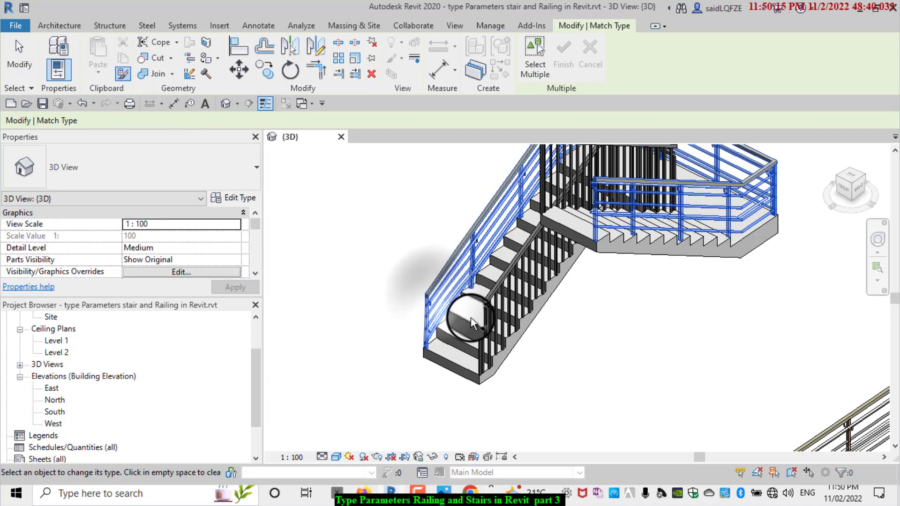
click(494, 323)
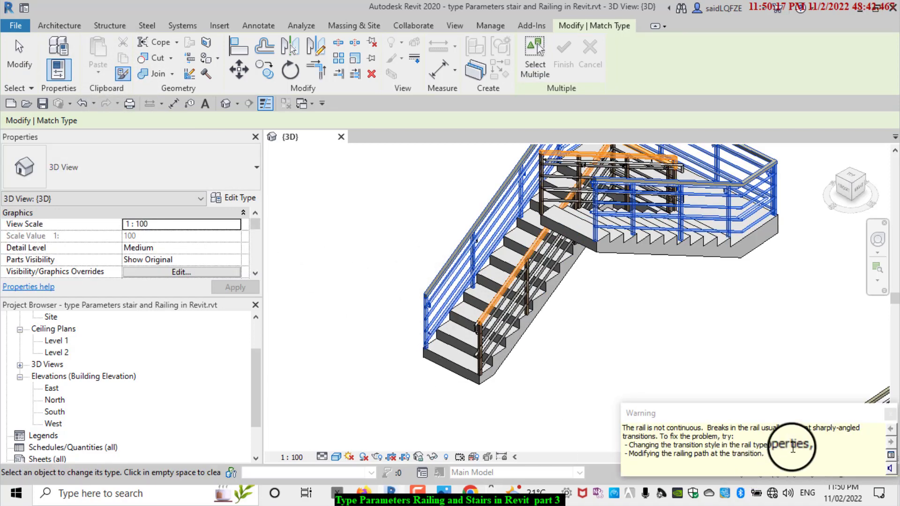
key(Escape)
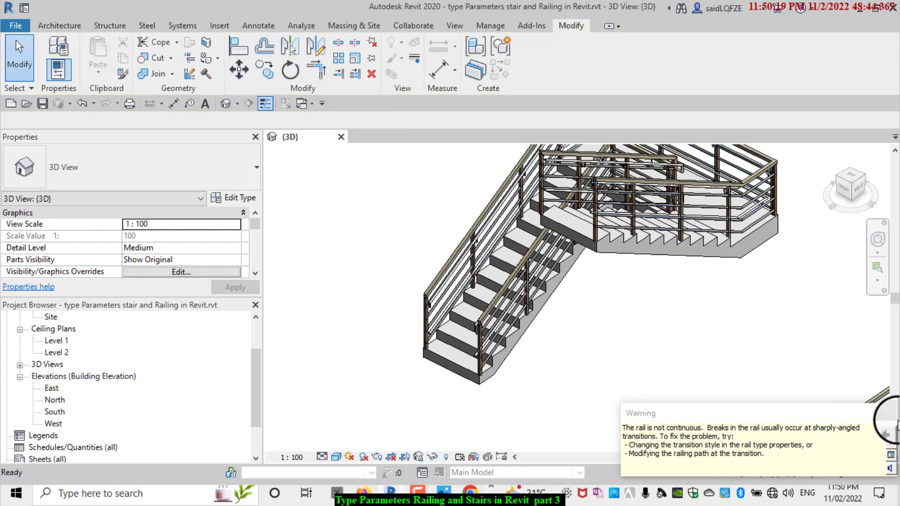
click(892, 418)
Set the other bottom-rail railing's Offset from Path from 0.0254 to 0.0600 m, then deselect it.
scroll(469, 341, up, 2)
scroll(433, 293, up, 2)
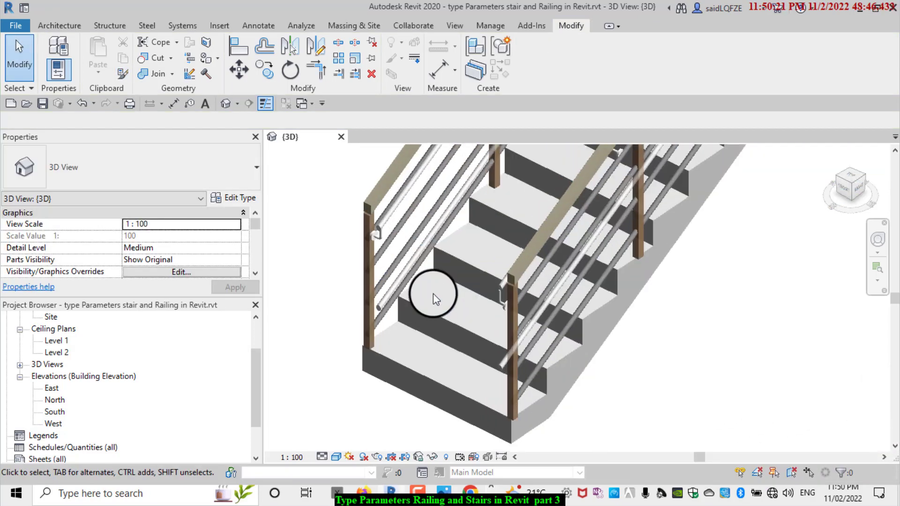
scroll(433, 294, up, 2)
mouse_move(433, 293)
shift+middle_down()
mouse_move(460, 235)
mouse_move(516, 378)
mouse_move(482, 306)
mouse_move(489, 220)
shift+middle_up()
scroll(500, 255, down, 1)
scroll(500, 255, down, 1)
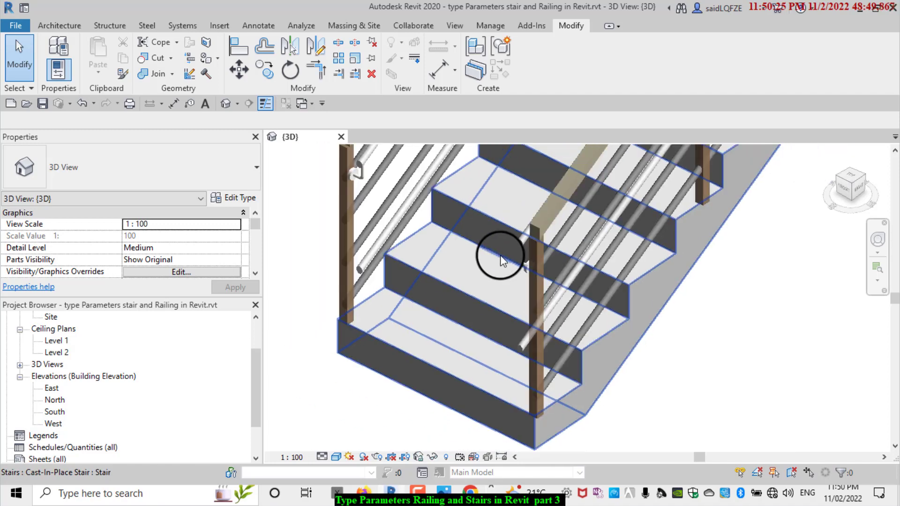
click(536, 254)
click(182, 248)
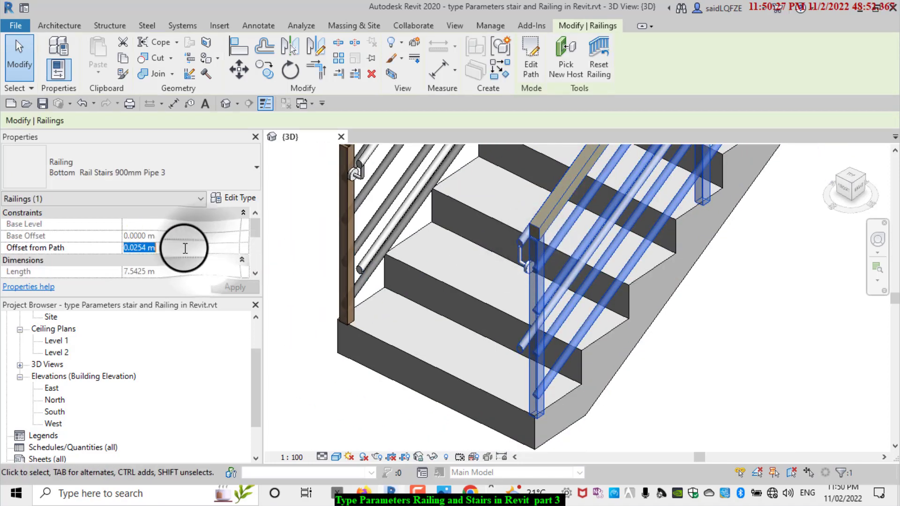
drag(170, 254, 142, 250)
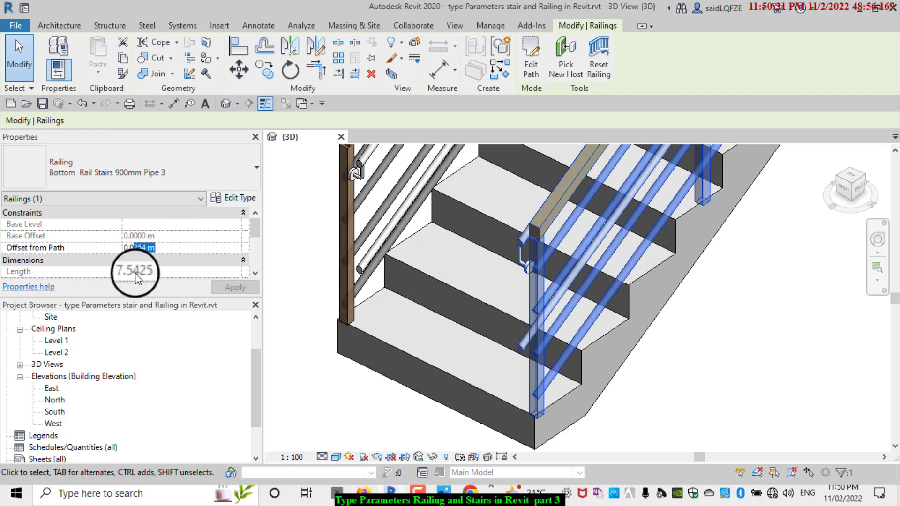
text(600)
click(229, 289)
scroll(336, 425, down, 2)
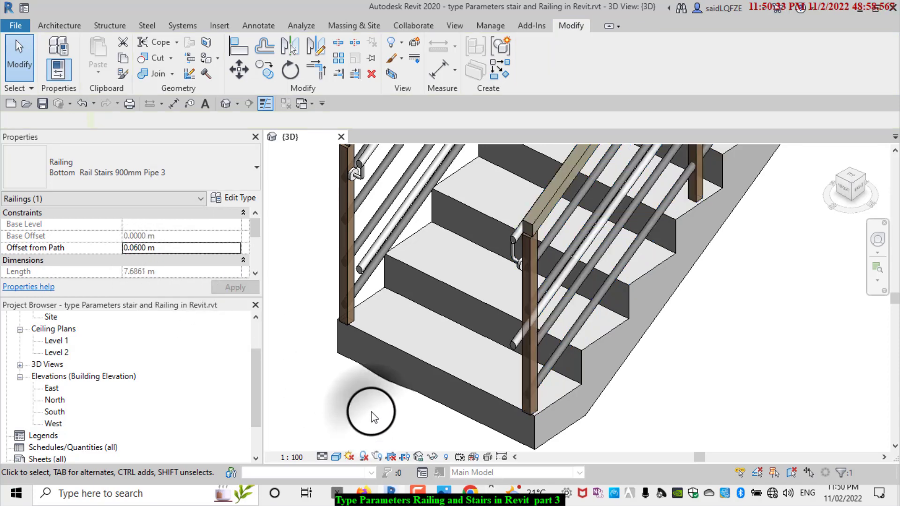
click(368, 415)
scroll(393, 418, down, 3)
scroll(427, 400, down, 3)
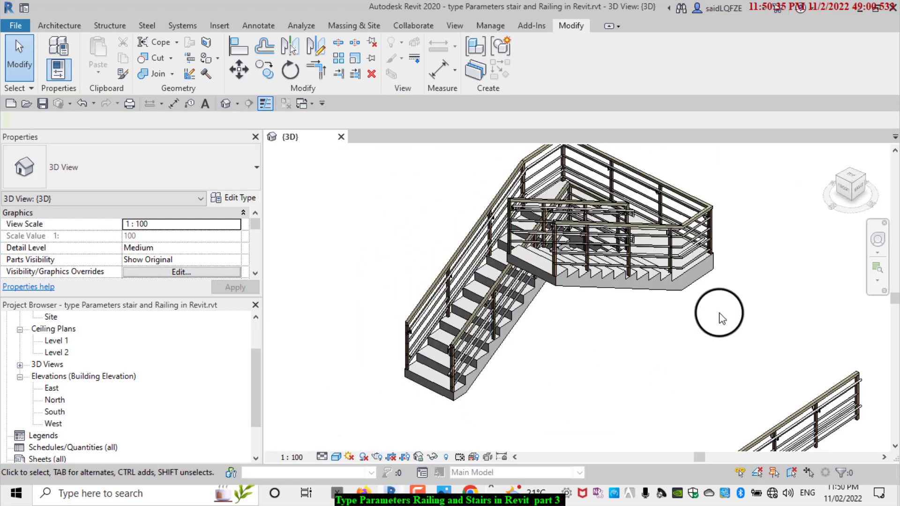
Orbit and zoom the 3D view to look down on the stair from higher.
scroll(719, 311, down, 1)
drag(851, 191, 850, 178)
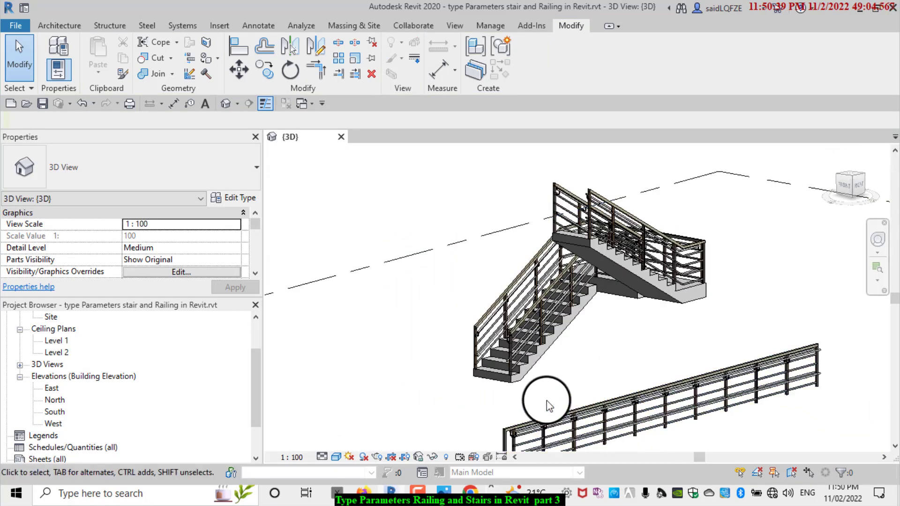
scroll(542, 401, down, 2)
scroll(523, 442, up, 2)
key(shift+w)
drag(441, 182, 457, 204)
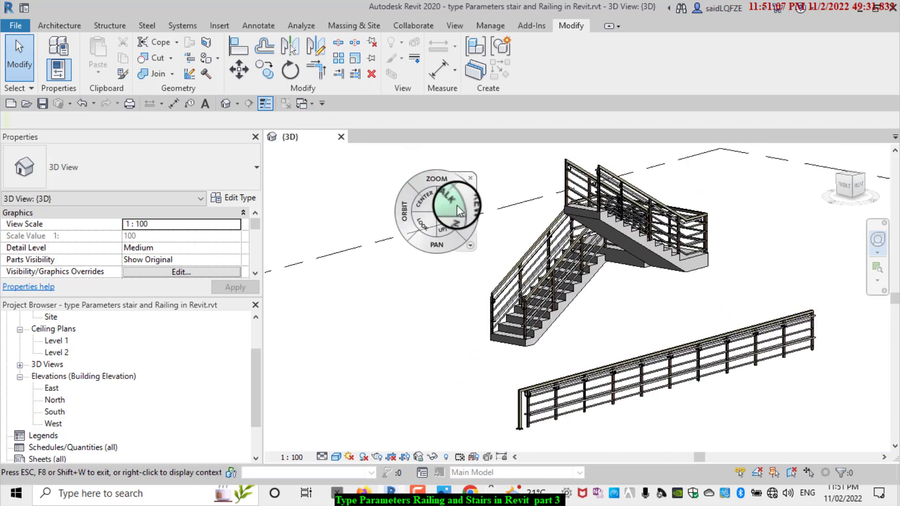
click(469, 179)
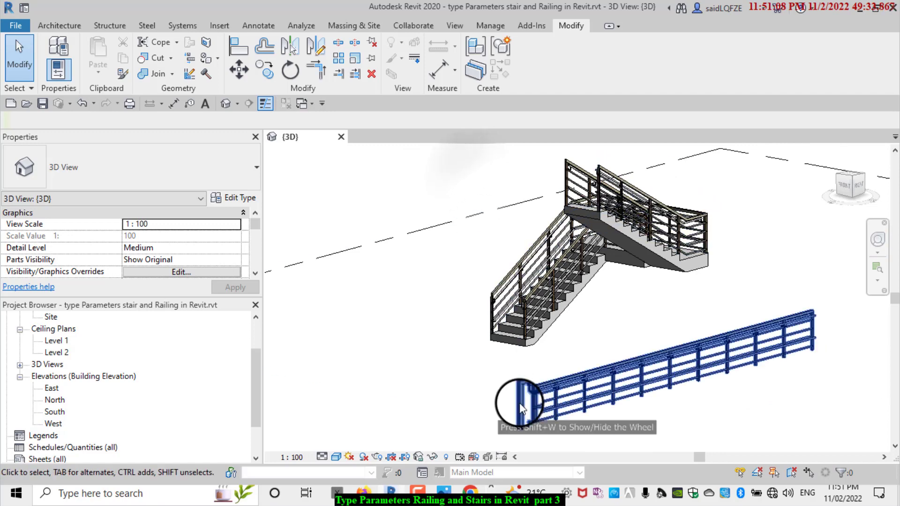
scroll(515, 399, up, 2)
scroll(503, 367, up, 1)
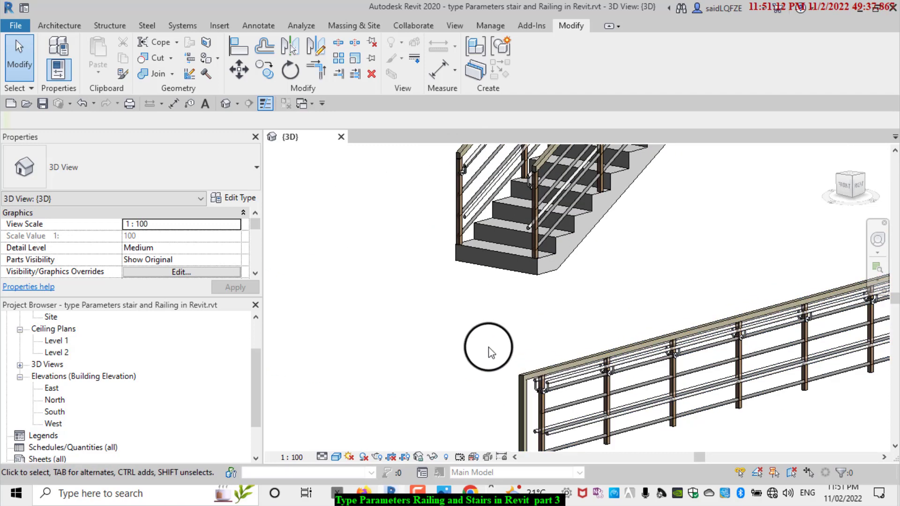
Switch the 3D view to the Realistic visual style and zoom around to inspect it.
click(338, 462)
click(366, 430)
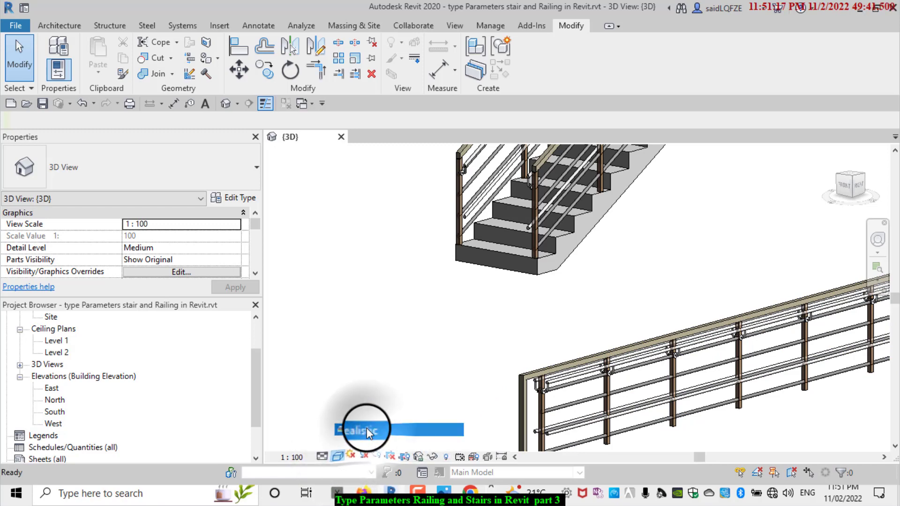
scroll(541, 378, up, 1)
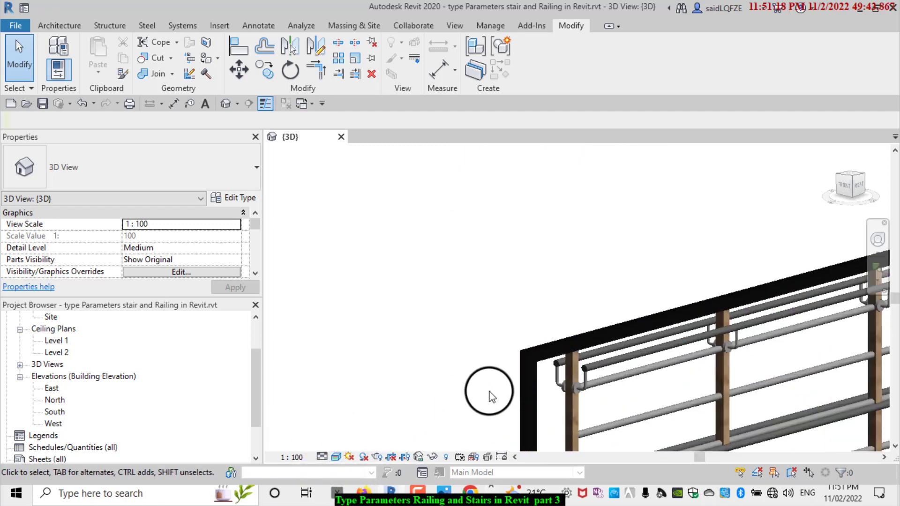
scroll(512, 314, up, 1)
scroll(533, 235, down, 2)
scroll(525, 345, up, 1)
scroll(523, 344, up, 1)
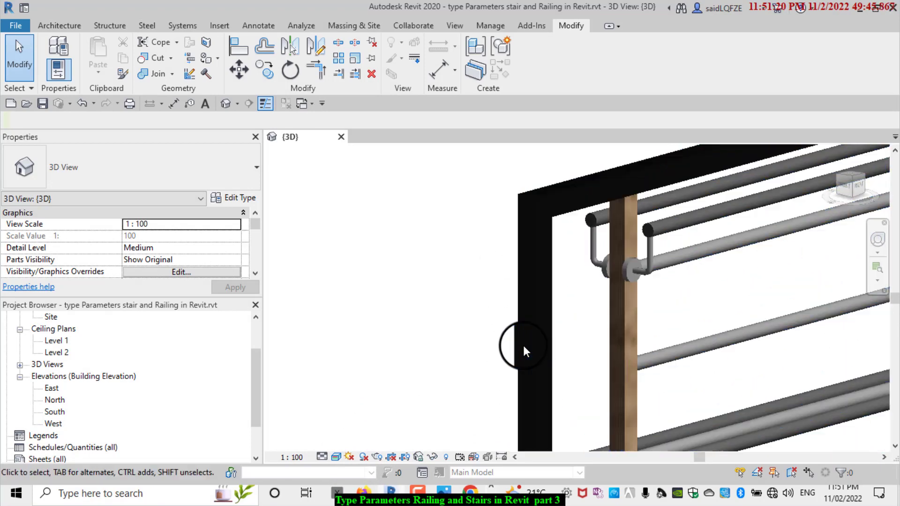
scroll(518, 342, up, 1)
scroll(518, 346, down, 2)
scroll(529, 321, down, 2)
scroll(531, 339, down, 2)
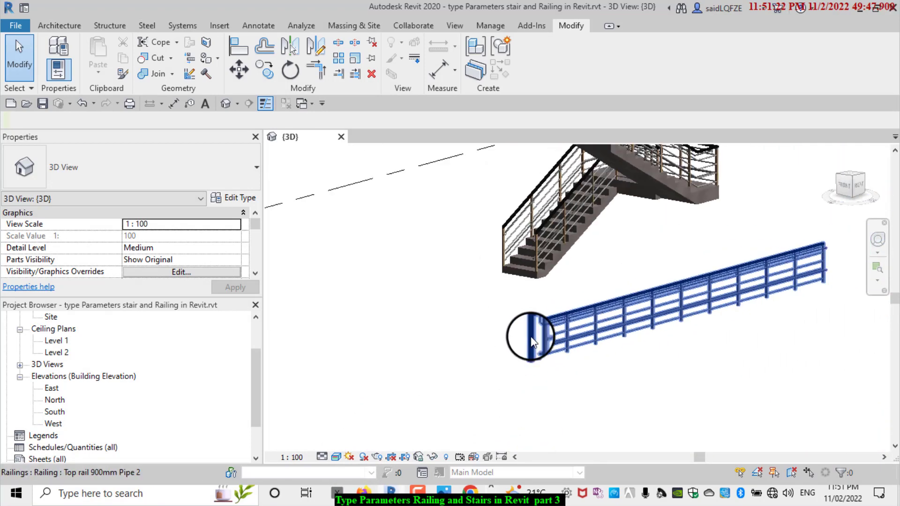
scroll(532, 187, up, 1)
scroll(532, 187, up, 2)
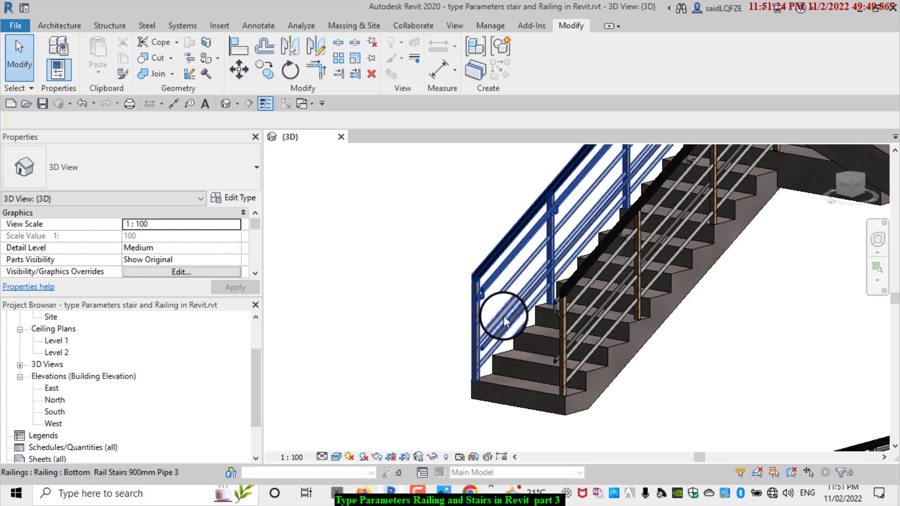
scroll(504, 316, down, 3)
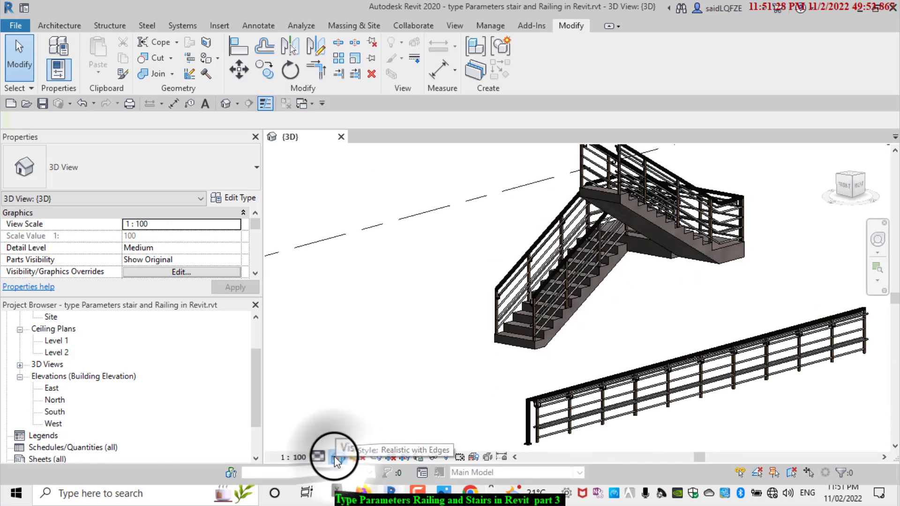
In Graphic Display Options, raise Sun lighting to 62 and enable smooth lines with anti-aliasing.
click(334, 457)
click(380, 359)
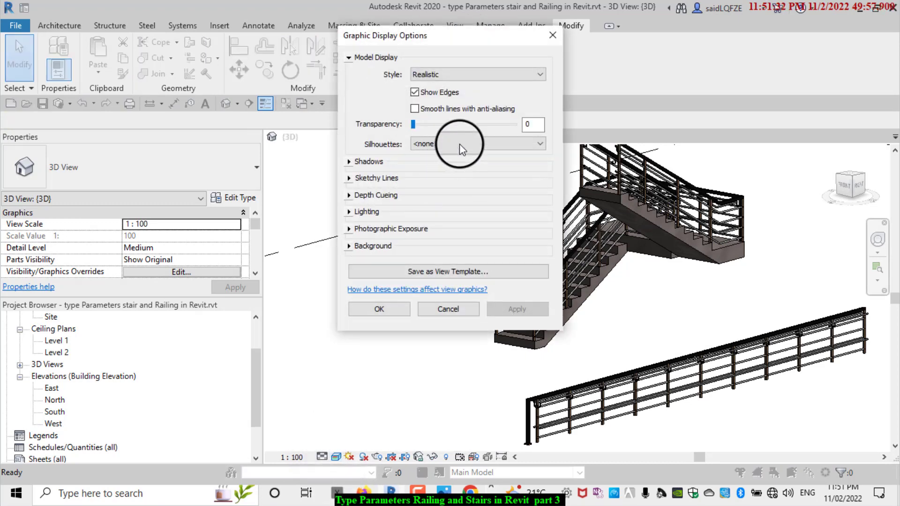
click(349, 213)
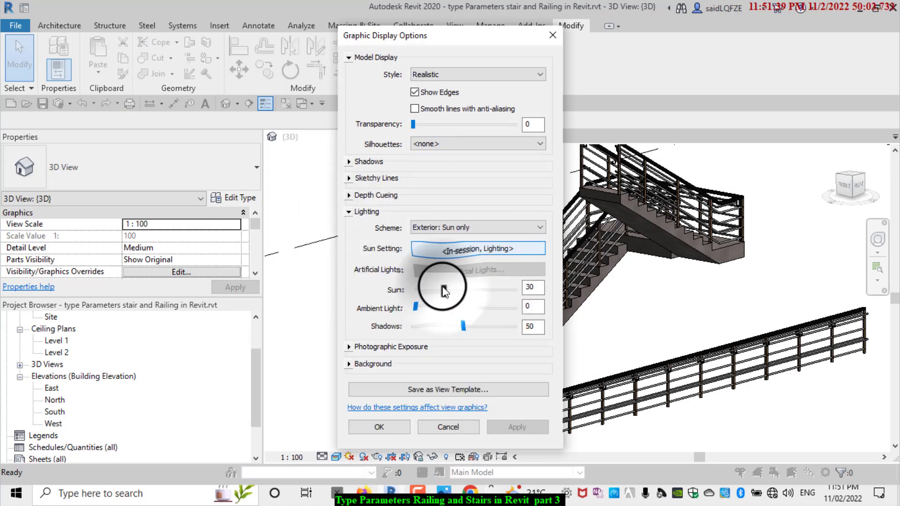
drag(443, 291, 456, 290)
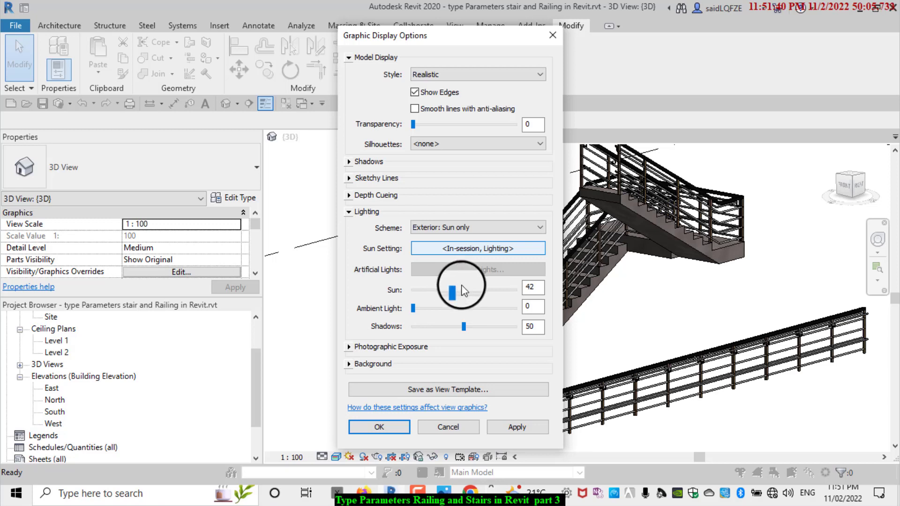
click(524, 423)
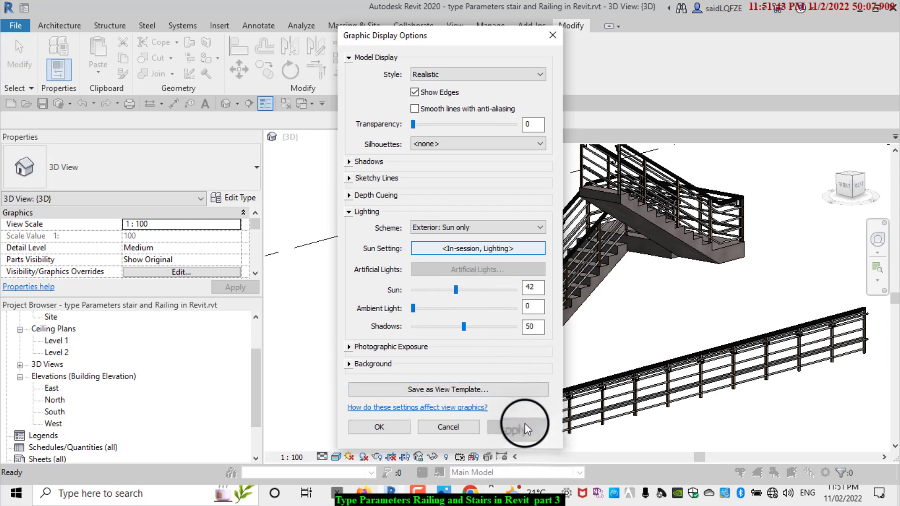
click(415, 109)
drag(451, 287, 476, 287)
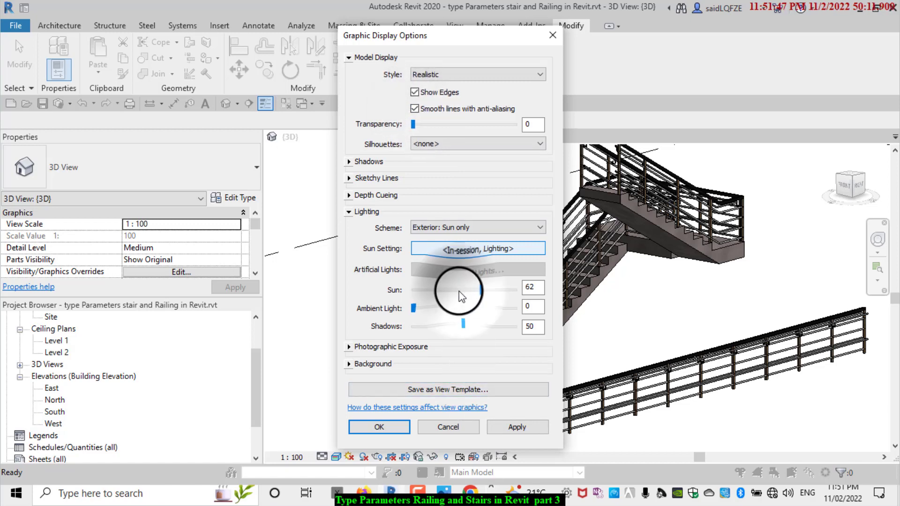
click(491, 428)
click(375, 427)
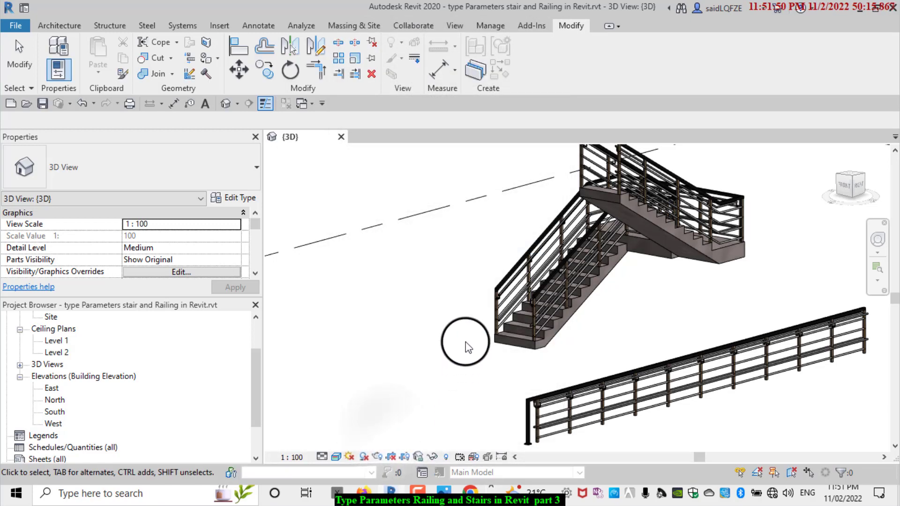
scroll(497, 300, up, 3)
scroll(507, 291, up, 2)
scroll(465, 283, down, 5)
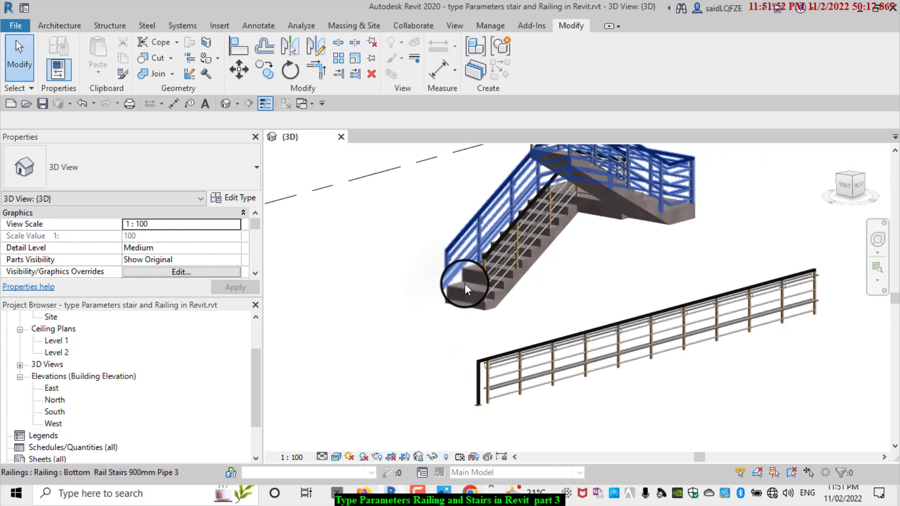
click(851, 185)
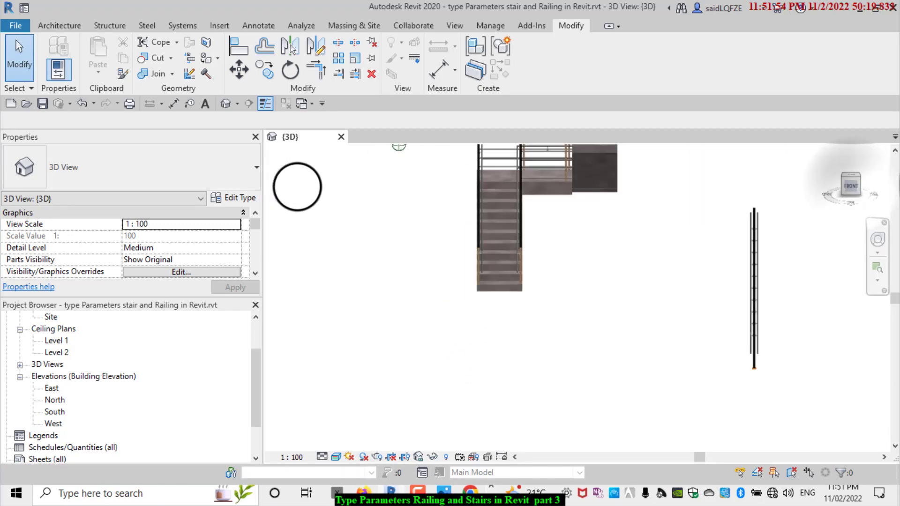
shift+middle_drag(297, 186, 371, 185)
scroll(598, 196, up, 1)
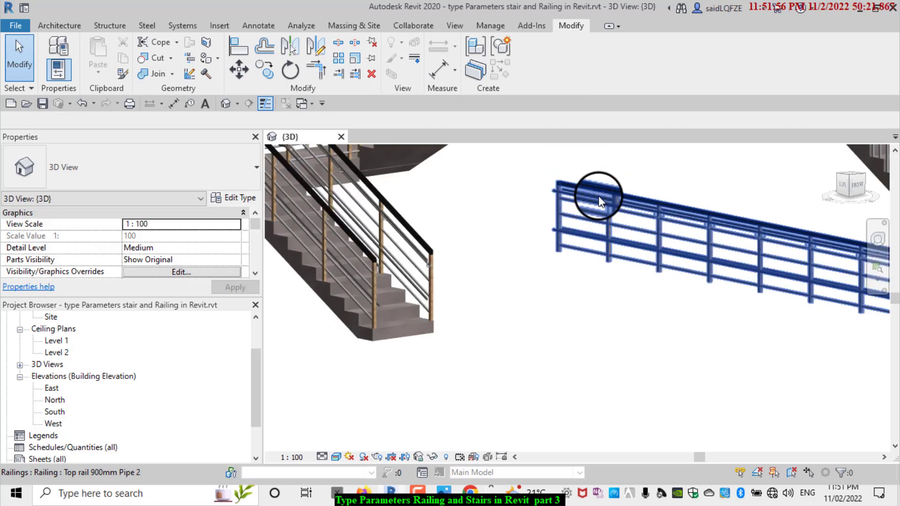
scroll(529, 327, up, 1)
scroll(571, 346, down, 2)
scroll(345, 257, up, 1)
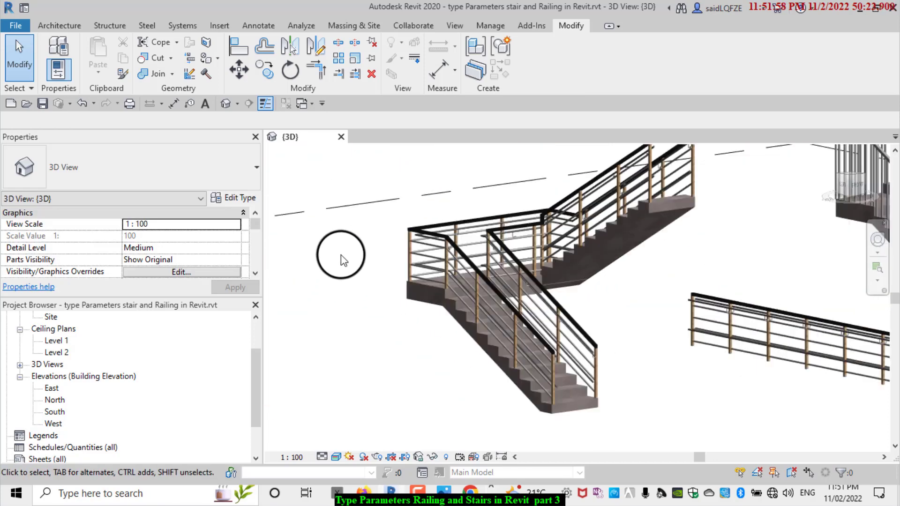
scroll(346, 257, up, 2)
scroll(333, 249, down, 2)
scroll(311, 257, down, 1)
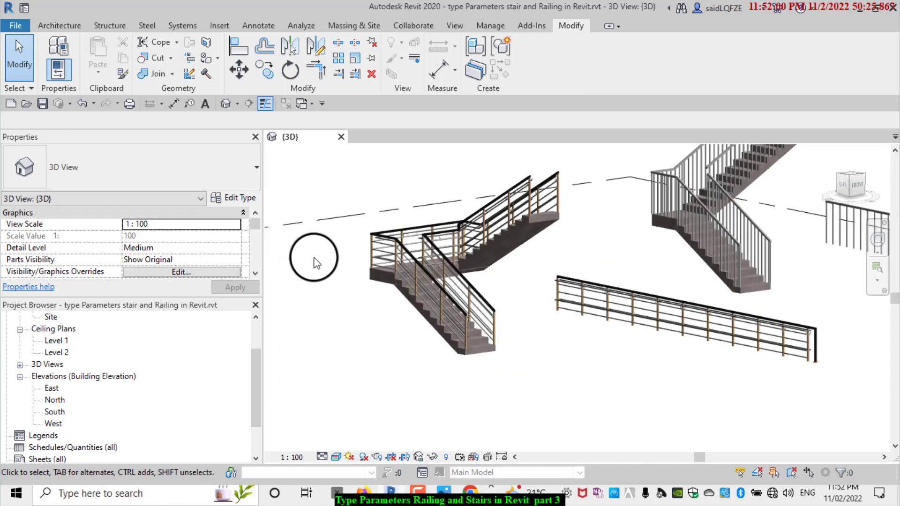
scroll(314, 263, down, 1)
scroll(324, 282, up, 1)
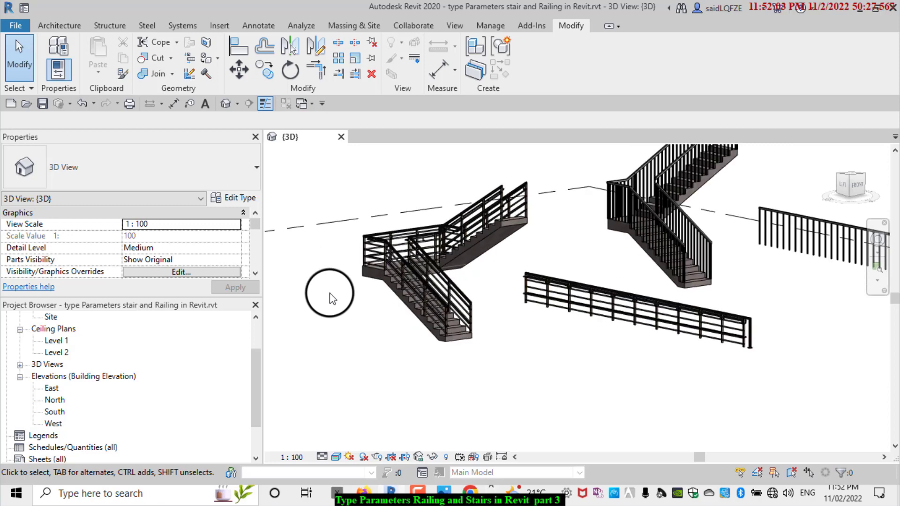